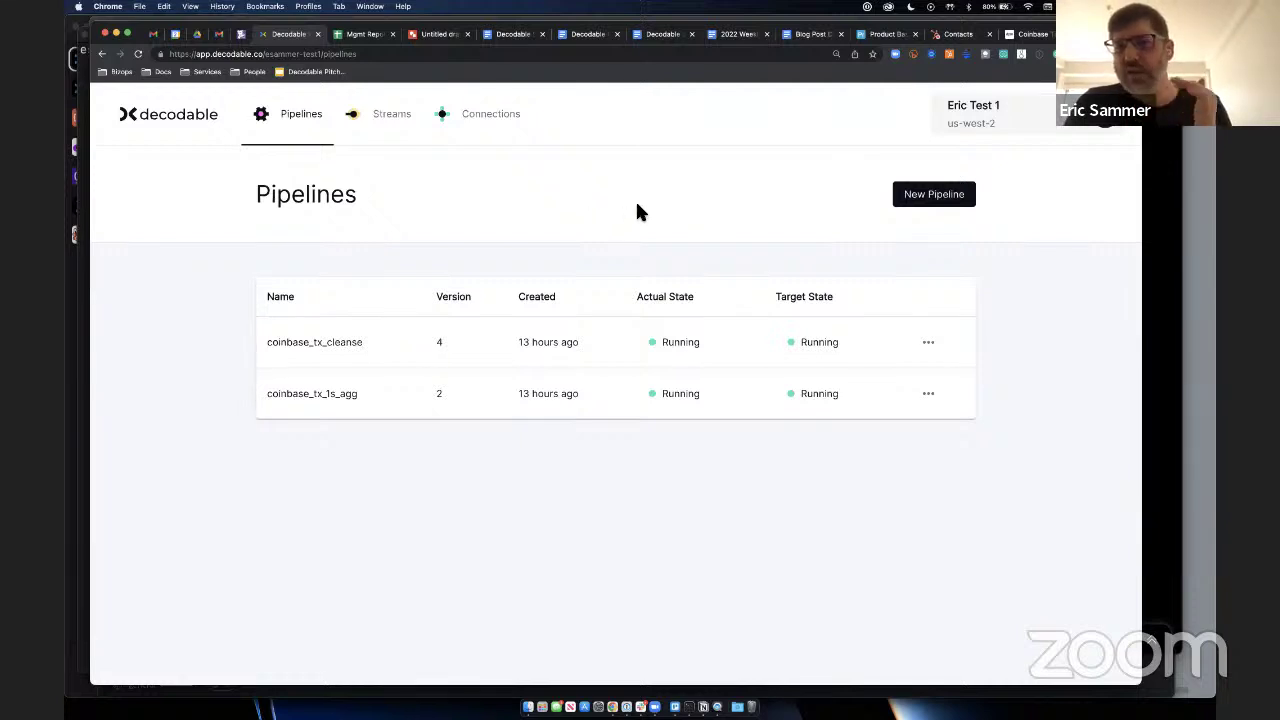
Step: Review the current account's details and the list of other available accounts
{"action": "left_click", "coordinate": [945, 128]}
{"action": "scroll", "coordinate": [920, 503], "scroll_direction": "down", "scroll_amount": 3}
{"action": "scroll", "coordinate": [920, 503], "scroll_direction": "up", "scroll_amount": 3}
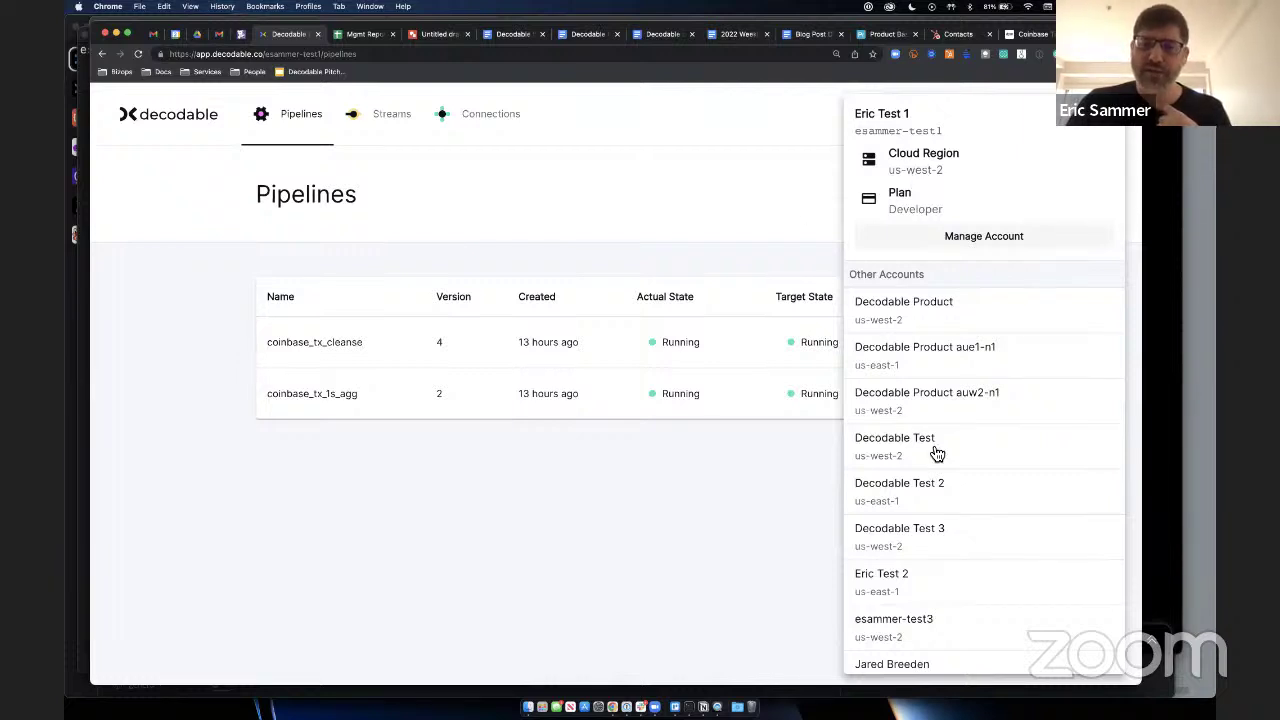
{"action": "left_click", "coordinate": [733, 207]}
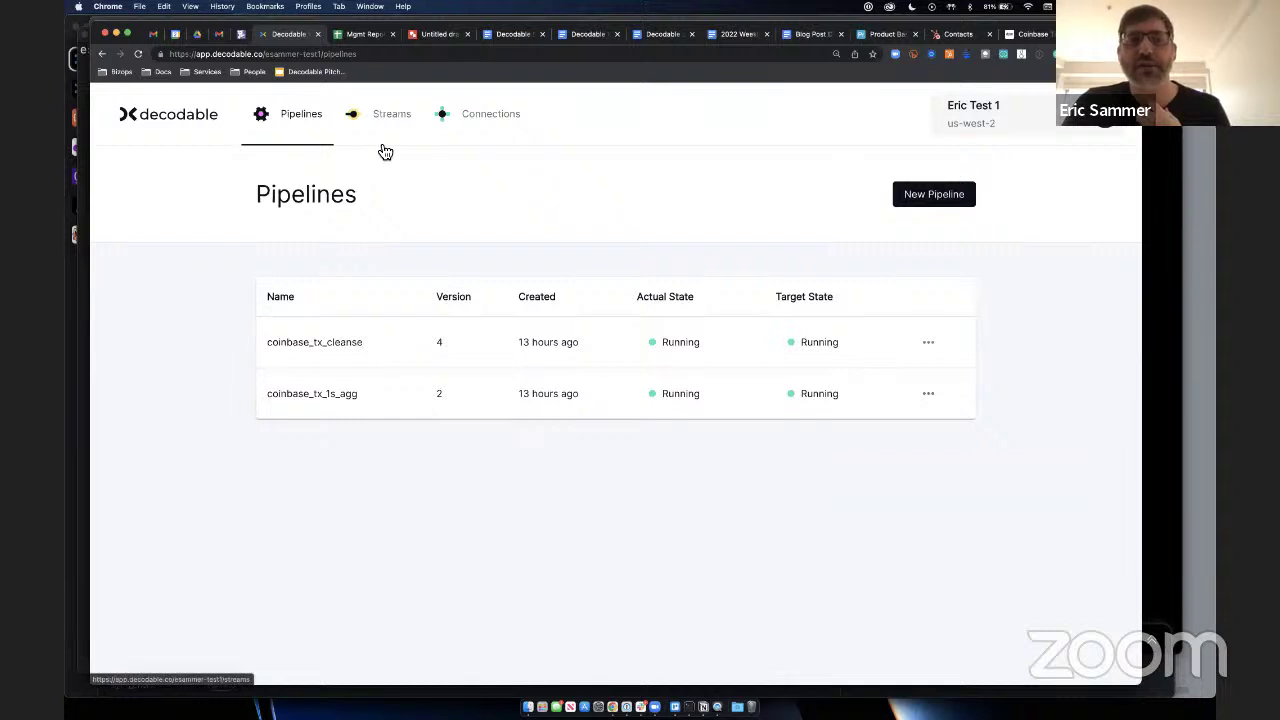
Step: Start a new connection from the Connections page and browse the available source connectors
{"action": "left_click", "coordinate": [477, 136]}
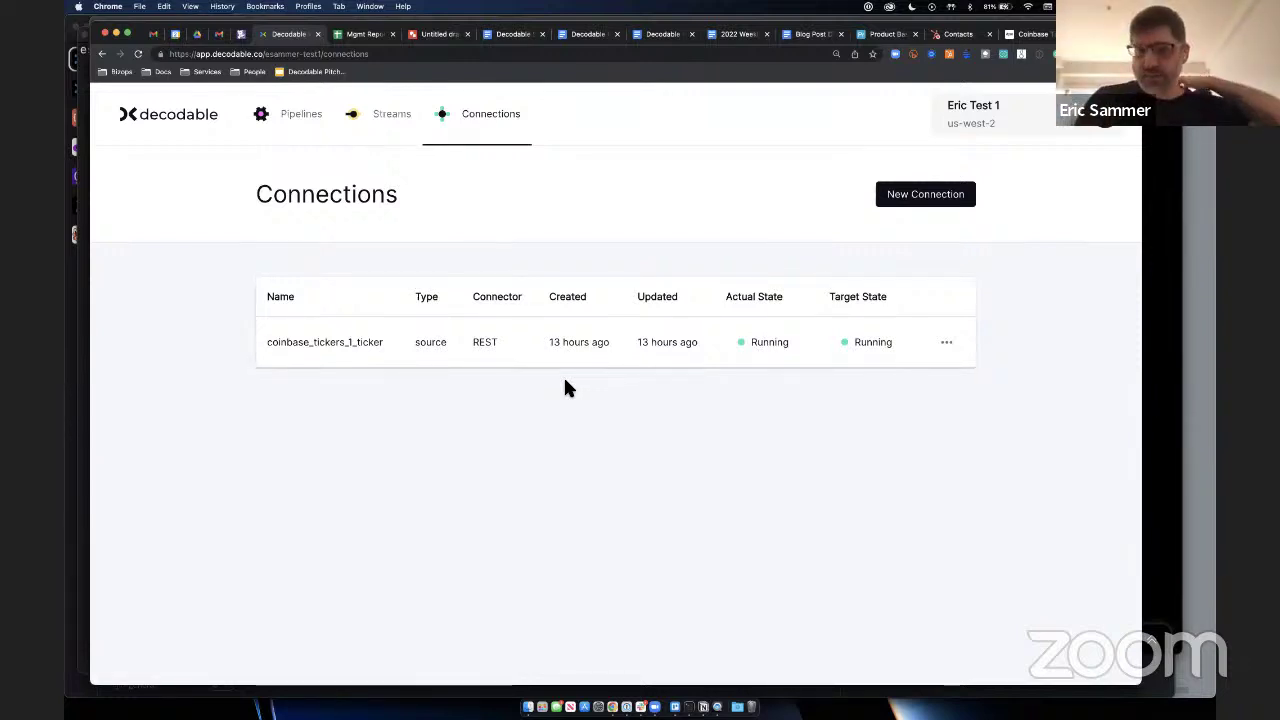
{"action": "left_click", "coordinate": [932, 204]}
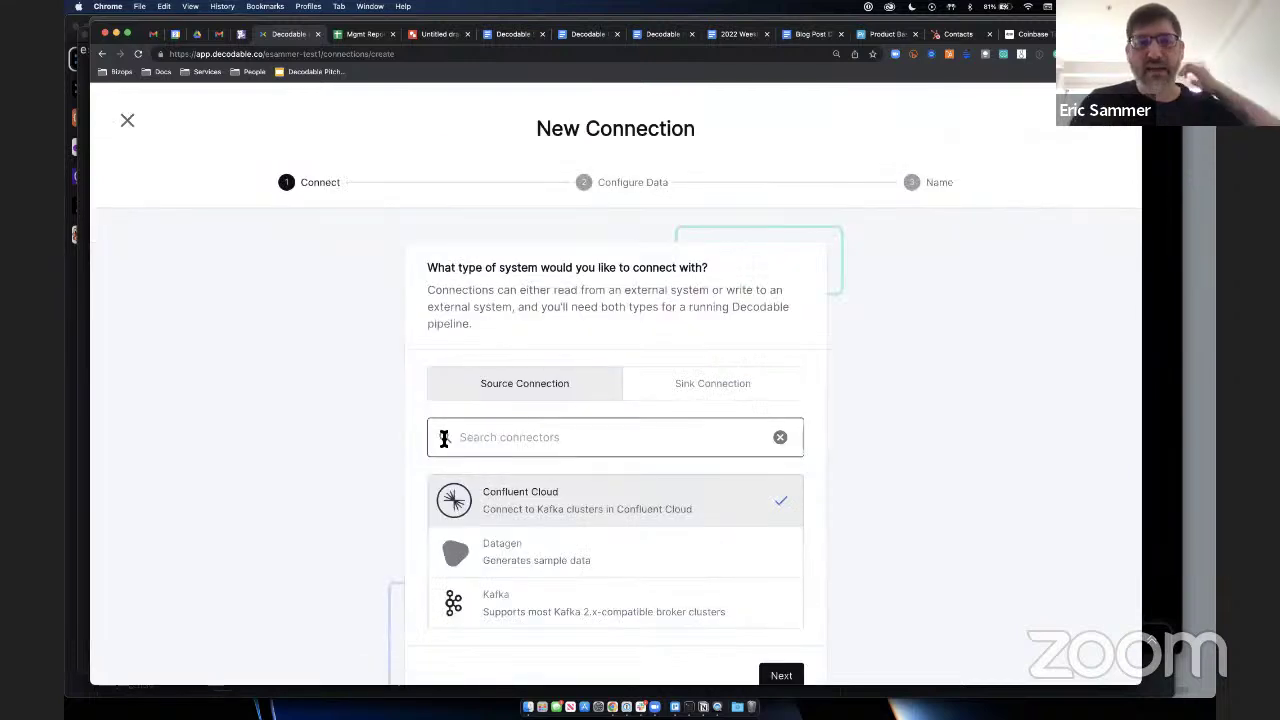
{"action": "scroll", "coordinate": [444, 441], "scroll_direction": "down", "scroll_amount": 1}
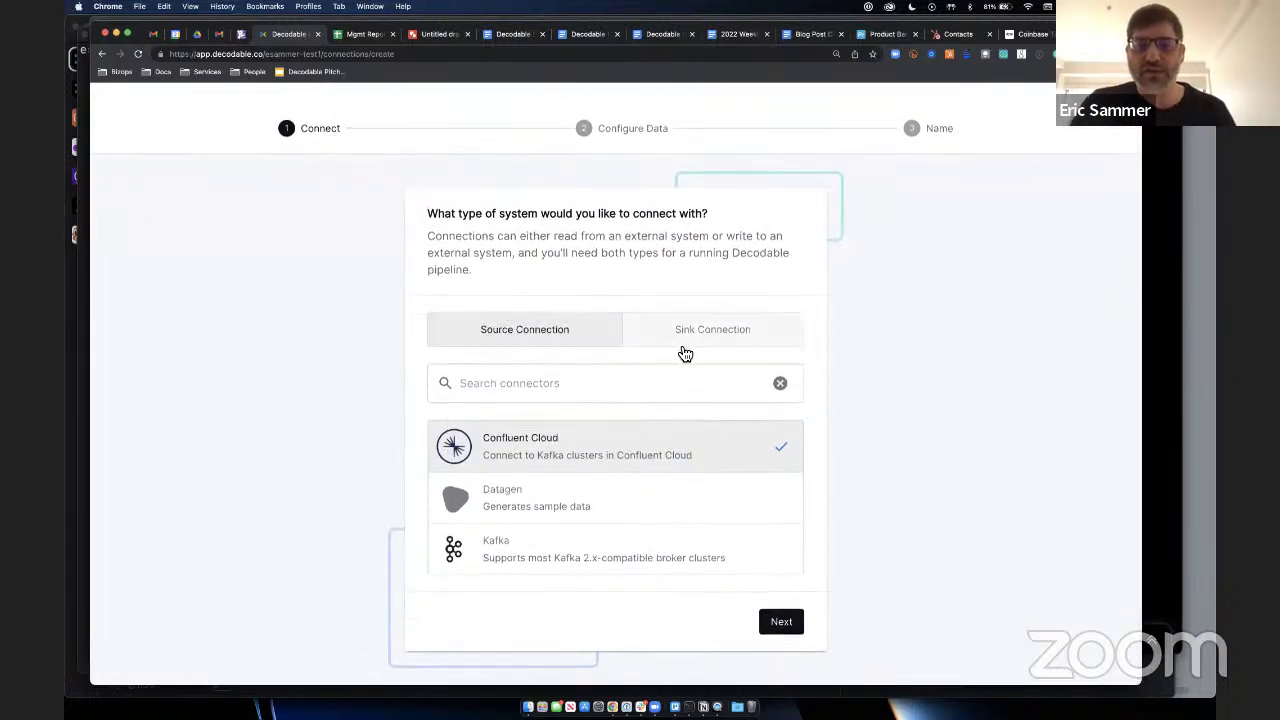
{"action": "scroll", "coordinate": [577, 515], "scroll_direction": "down", "scroll_amount": 5}
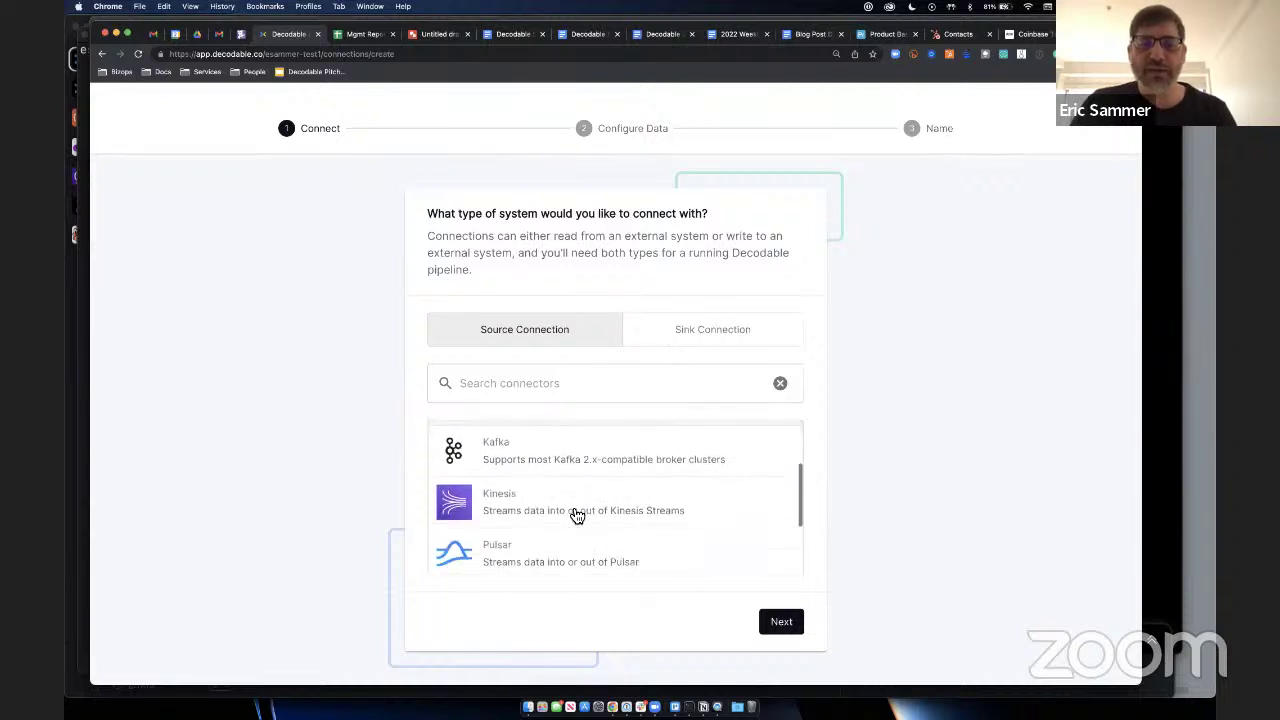
{"action": "scroll", "coordinate": [577, 515], "scroll_direction": "down", "scroll_amount": 1}
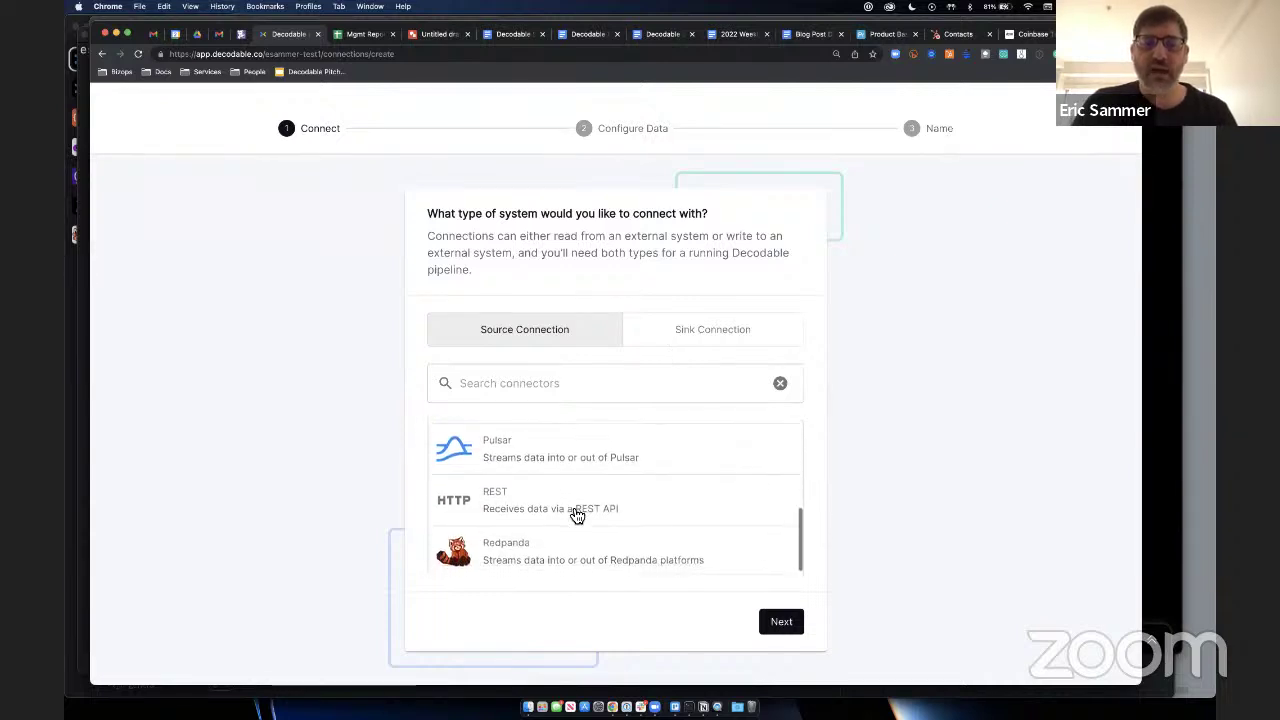
{"action": "scroll", "coordinate": [577, 512], "scroll_direction": "up", "scroll_amount": 1}
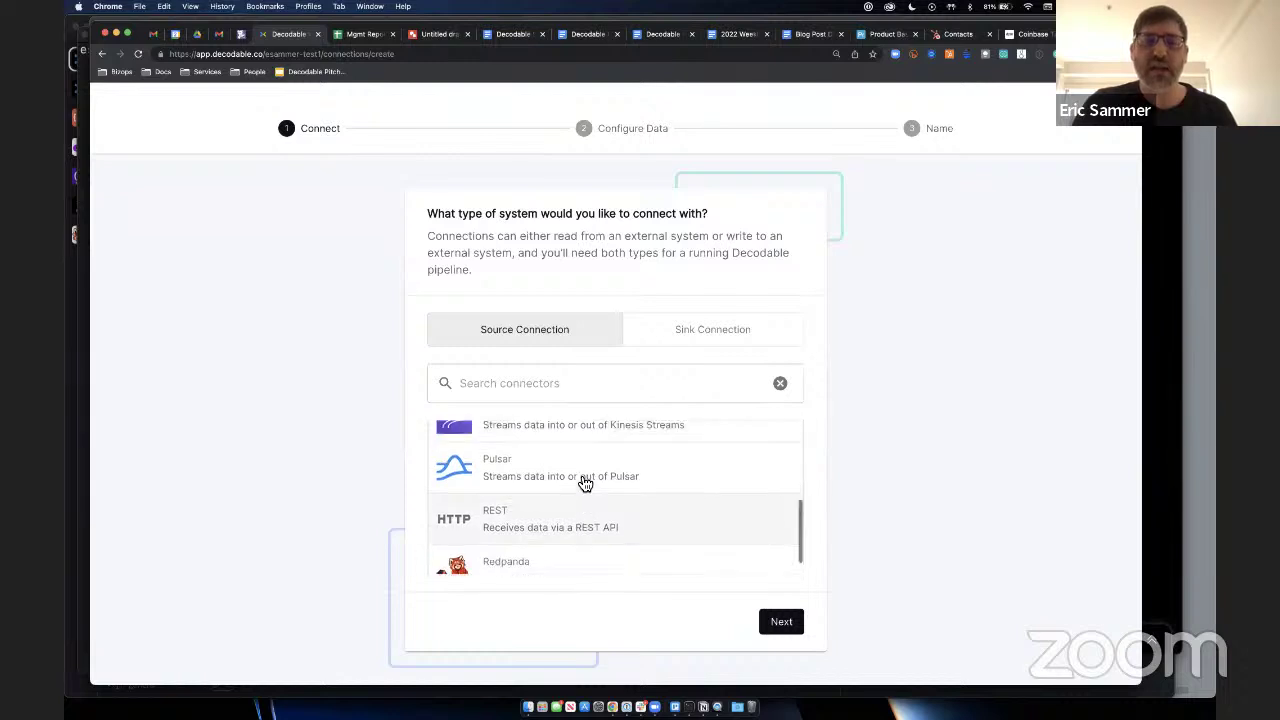
Step: Inspect the Pulsar source connector's configuration fields and value format options, and return to the connector selection
{"action": "left_click", "coordinate": [577, 508]}
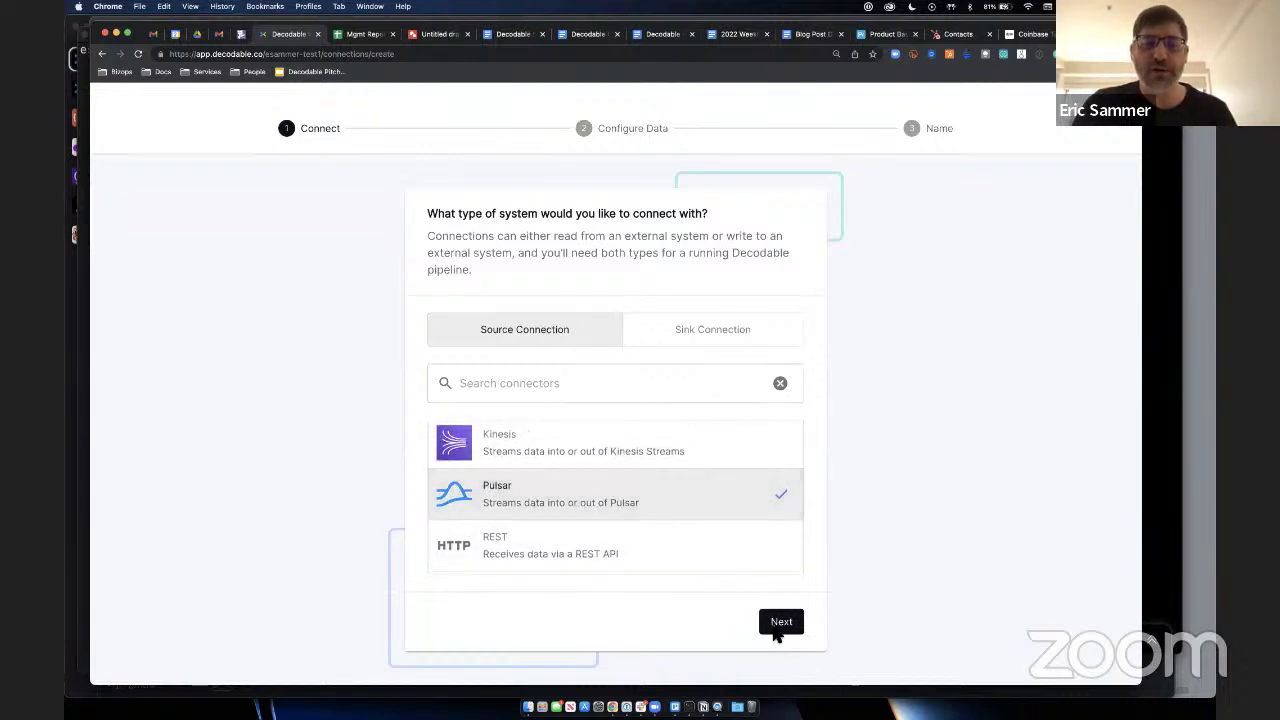
{"action": "left_click", "coordinate": [781, 624]}
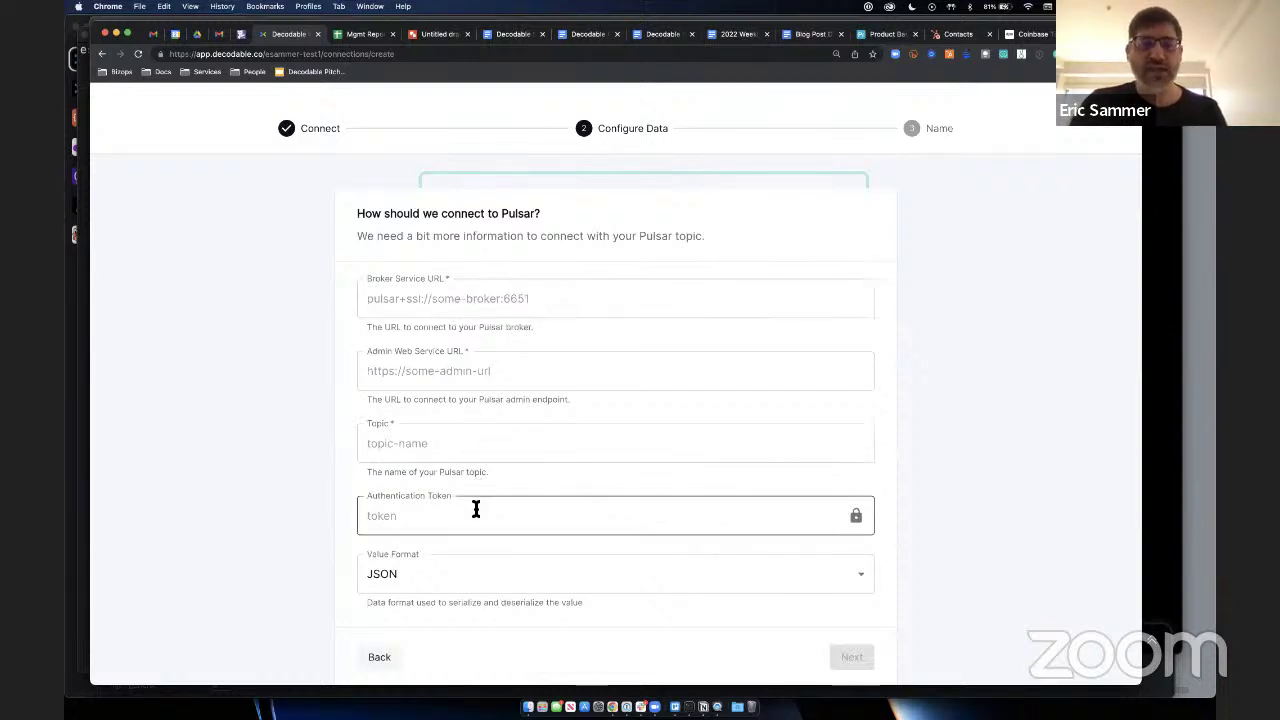
{"action": "left_click", "coordinate": [465, 576]}
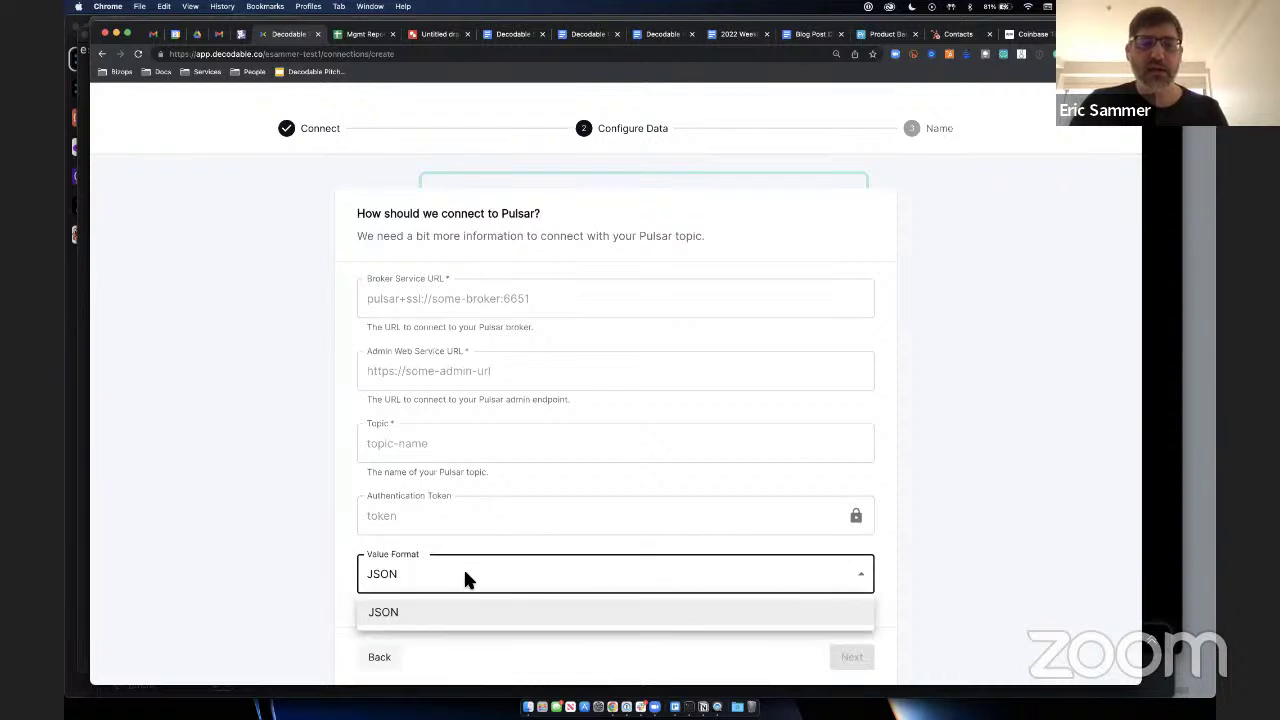
{"action": "left_click", "coordinate": [316, 508]}
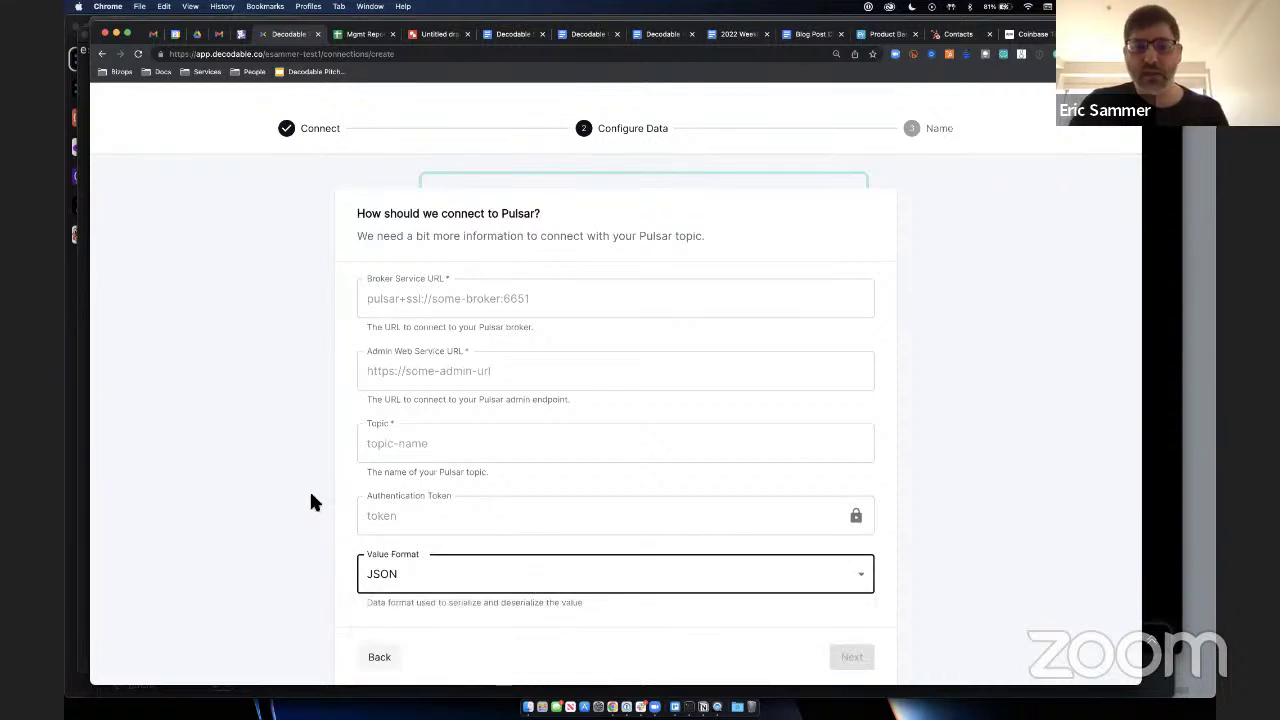
{"action": "left_click", "coordinate": [310, 495]}
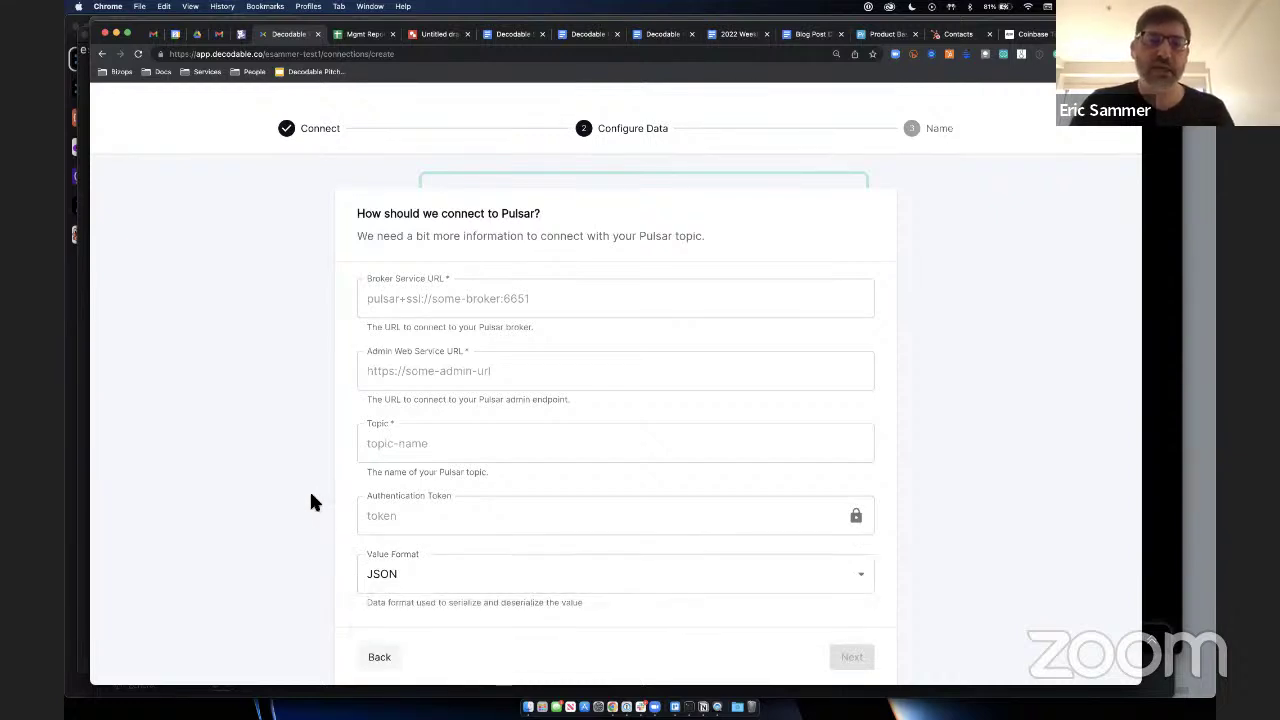
{"action": "left_click", "coordinate": [385, 664]}
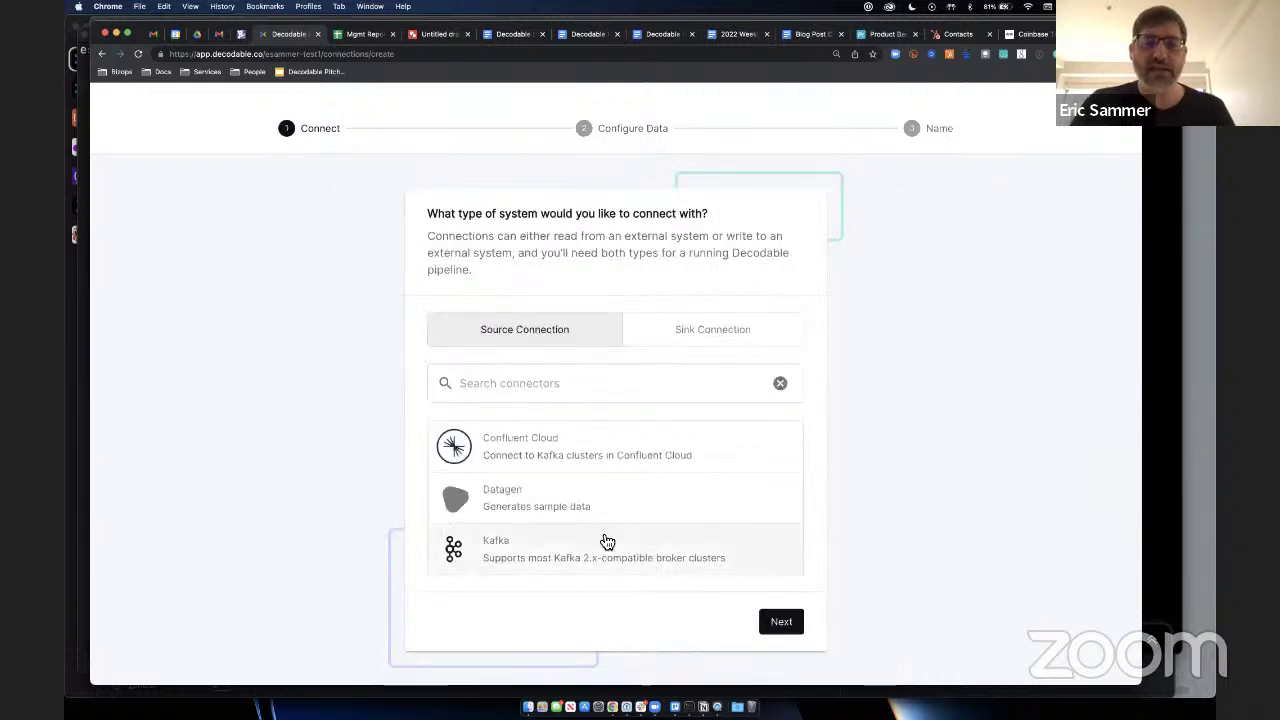
Step: Inspect the Confluent Cloud source connector's configuration fields and value format options, and return to the connector selection
{"action": "left_click", "coordinate": [620, 467]}
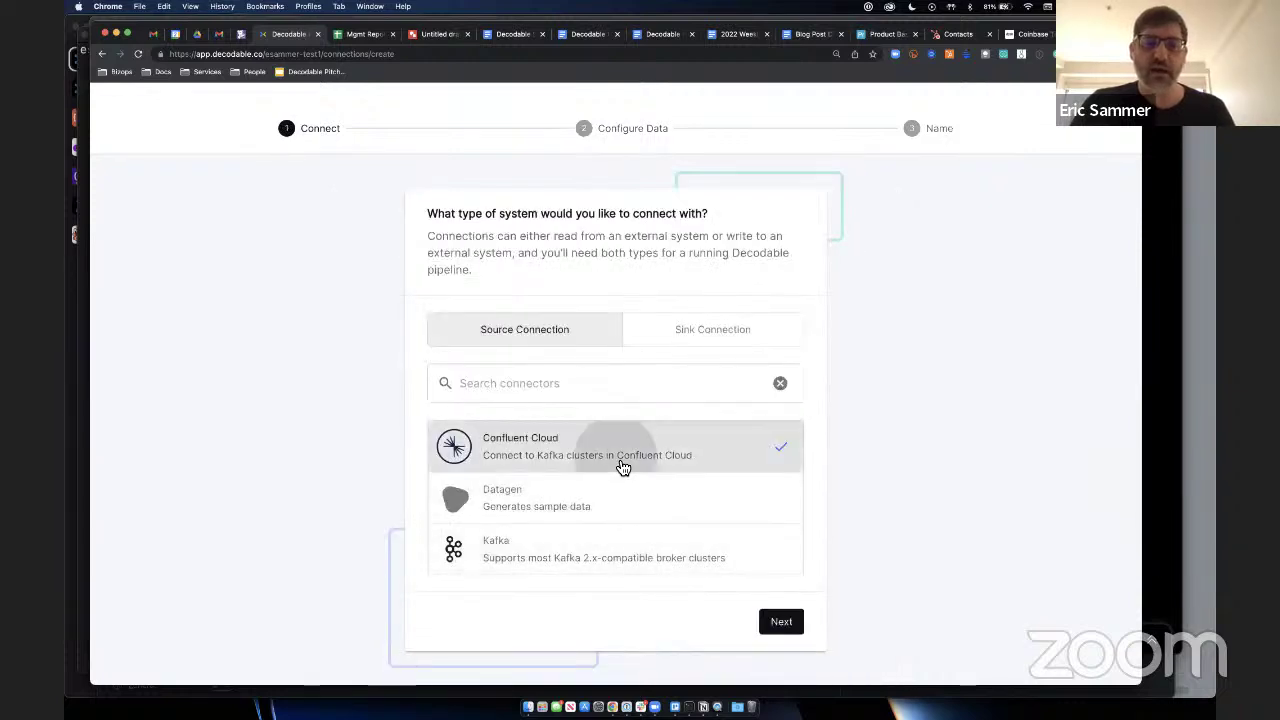
{"action": "left_click", "coordinate": [781, 621]}
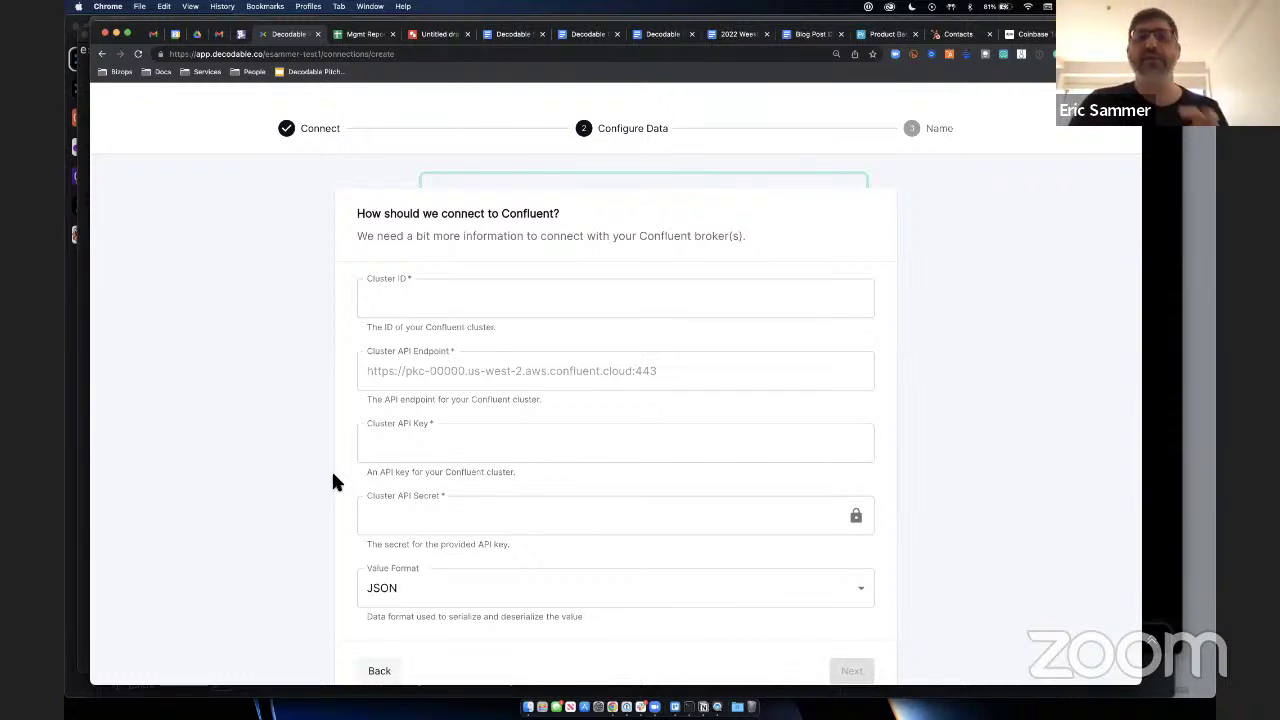
{"action": "left_click", "coordinate": [418, 578]}
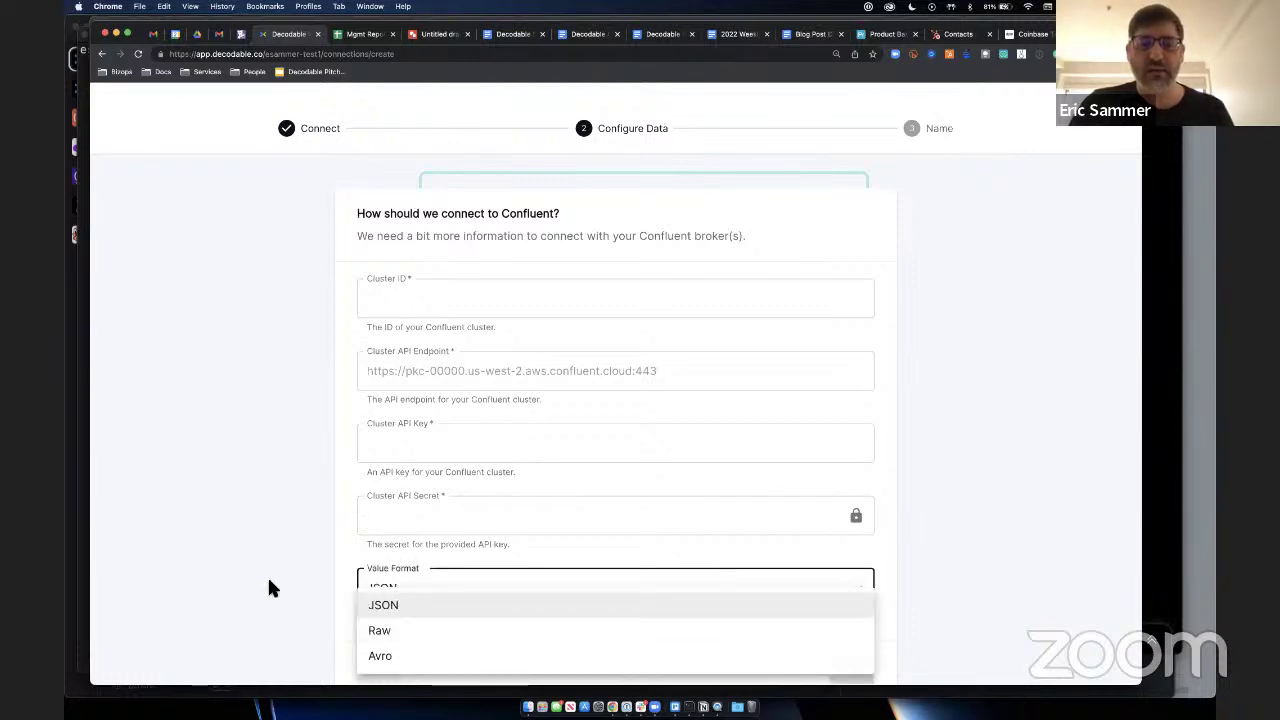
{"action": "left_click", "coordinate": [319, 405]}
{"action": "scroll", "coordinate": [319, 405], "scroll_direction": "down", "scroll_amount": 1}
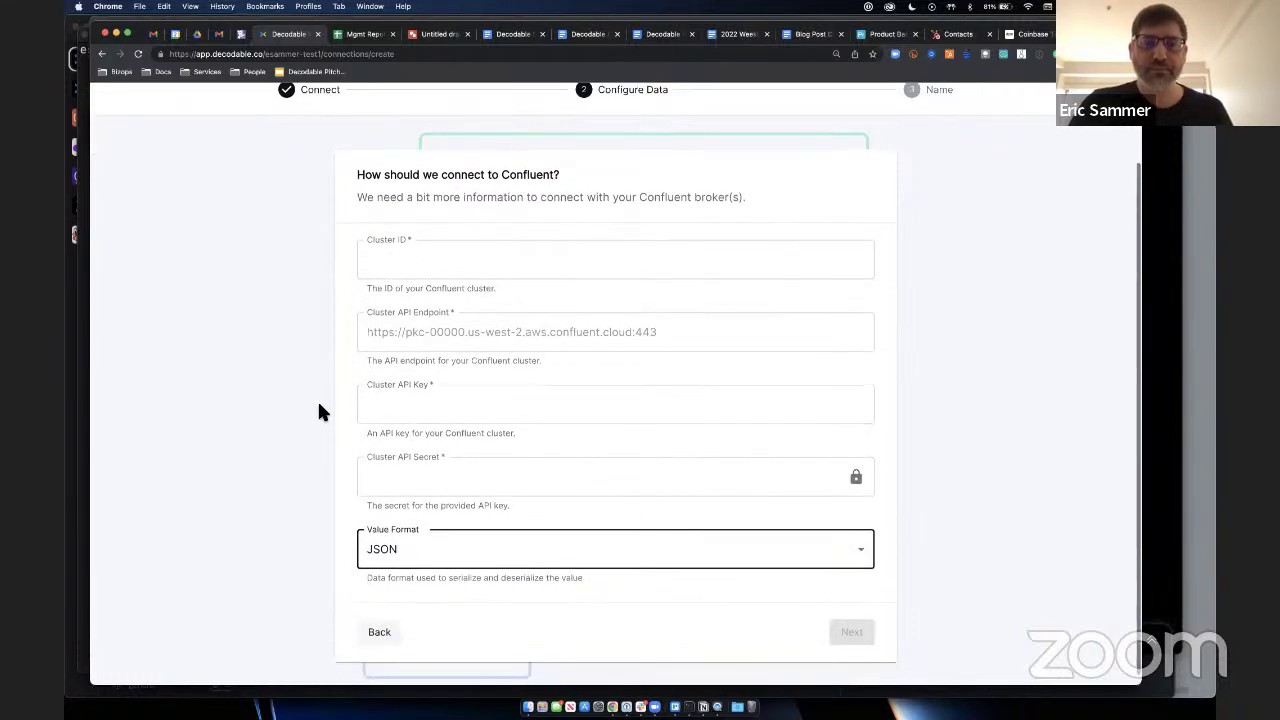
{"action": "left_click", "coordinate": [380, 636]}
Step: Browse the connectors available for a sink connection
{"action": "left_click", "coordinate": [657, 336]}
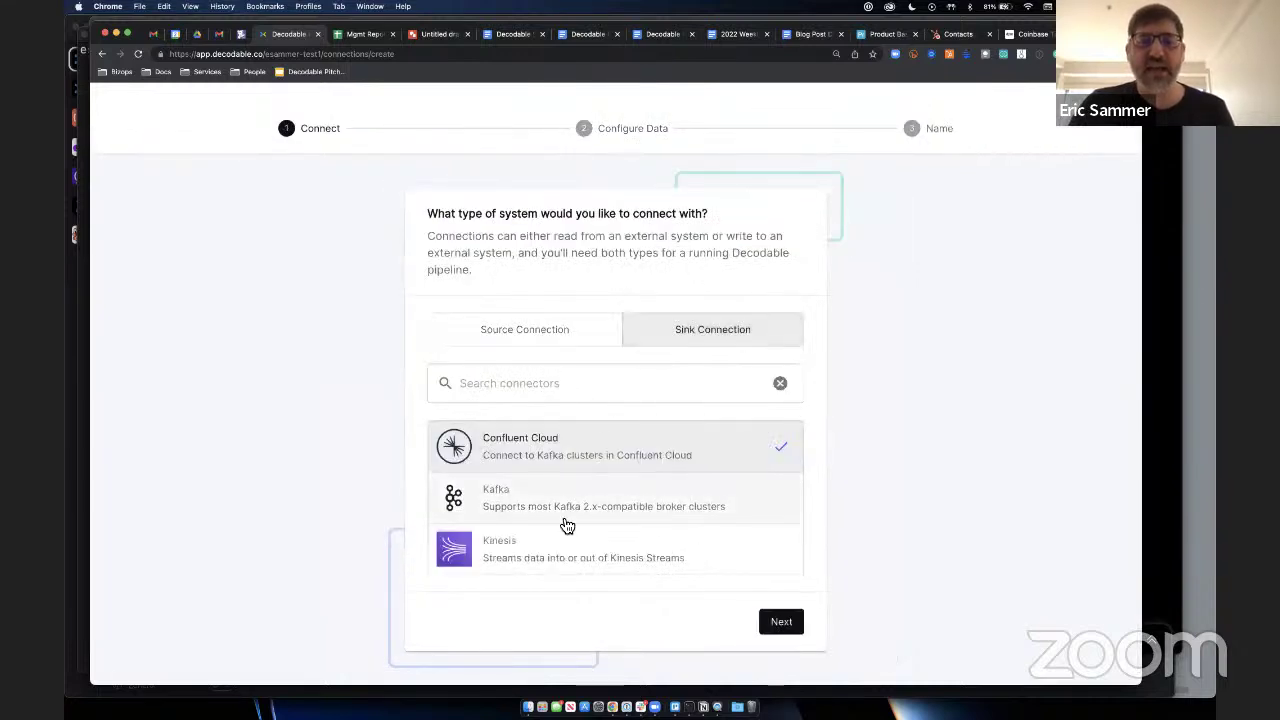
{"action": "scroll", "coordinate": [567, 526], "scroll_direction": "down", "scroll_amount": 3}
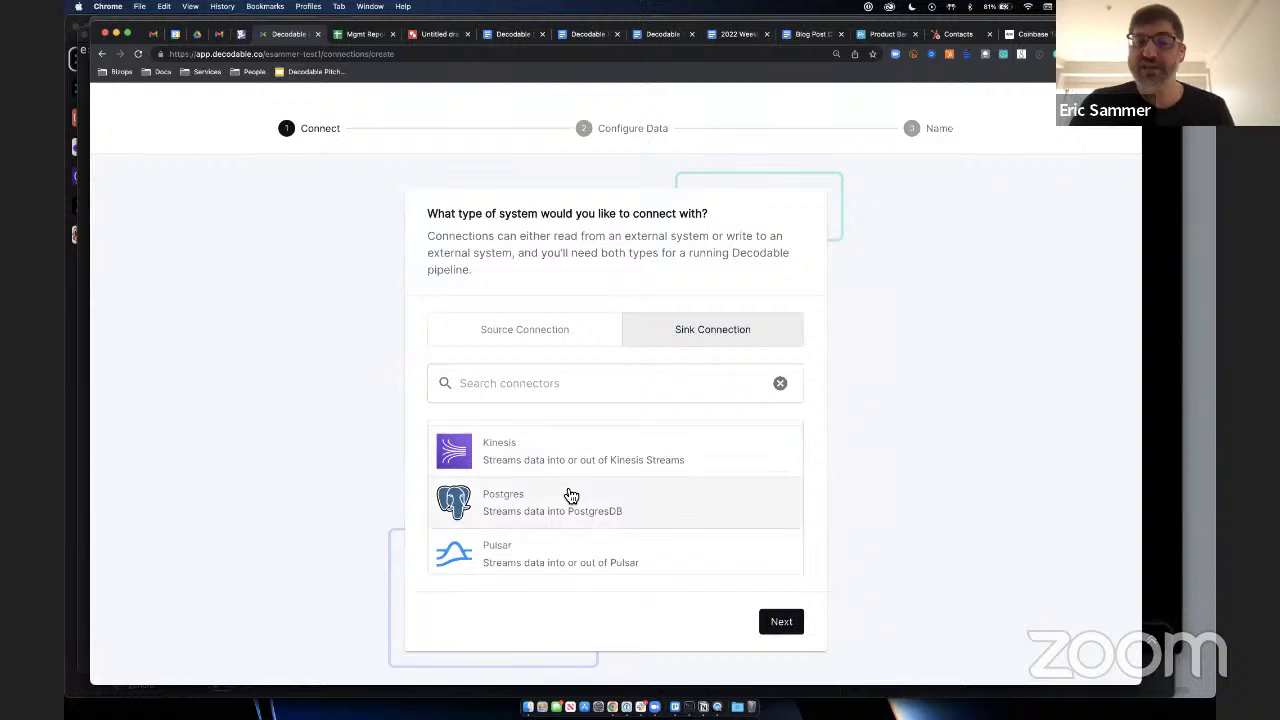
{"action": "scroll", "coordinate": [568, 494], "scroll_direction": "up", "scroll_amount": 5}
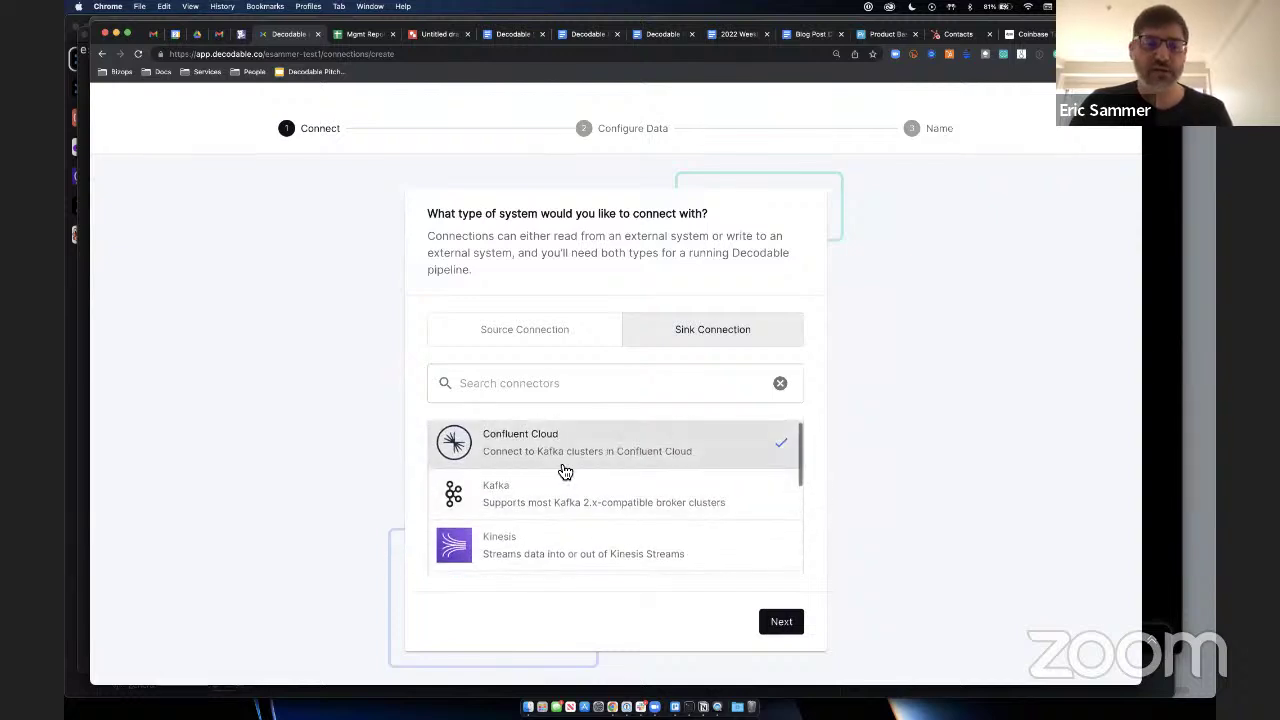
{"action": "scroll", "coordinate": [565, 472], "scroll_direction": "down", "scroll_amount": 6}
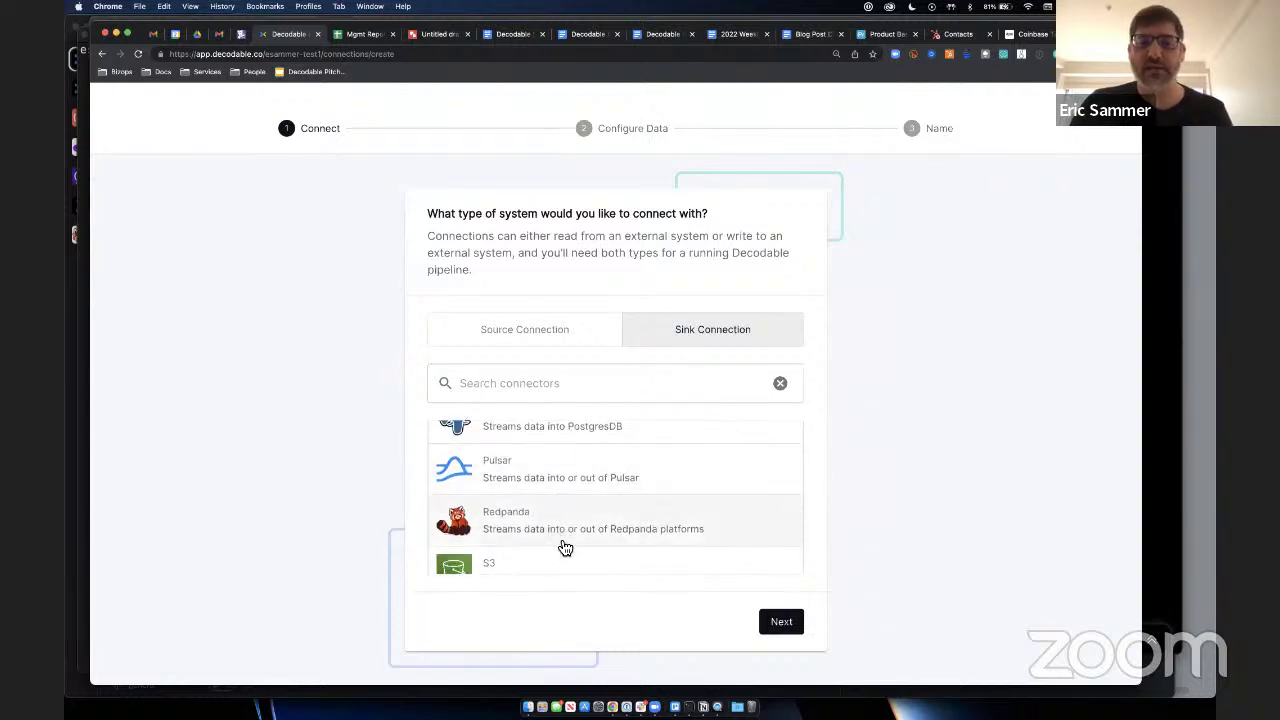
{"action": "scroll", "coordinate": [580, 510], "scroll_direction": "down", "scroll_amount": 1}
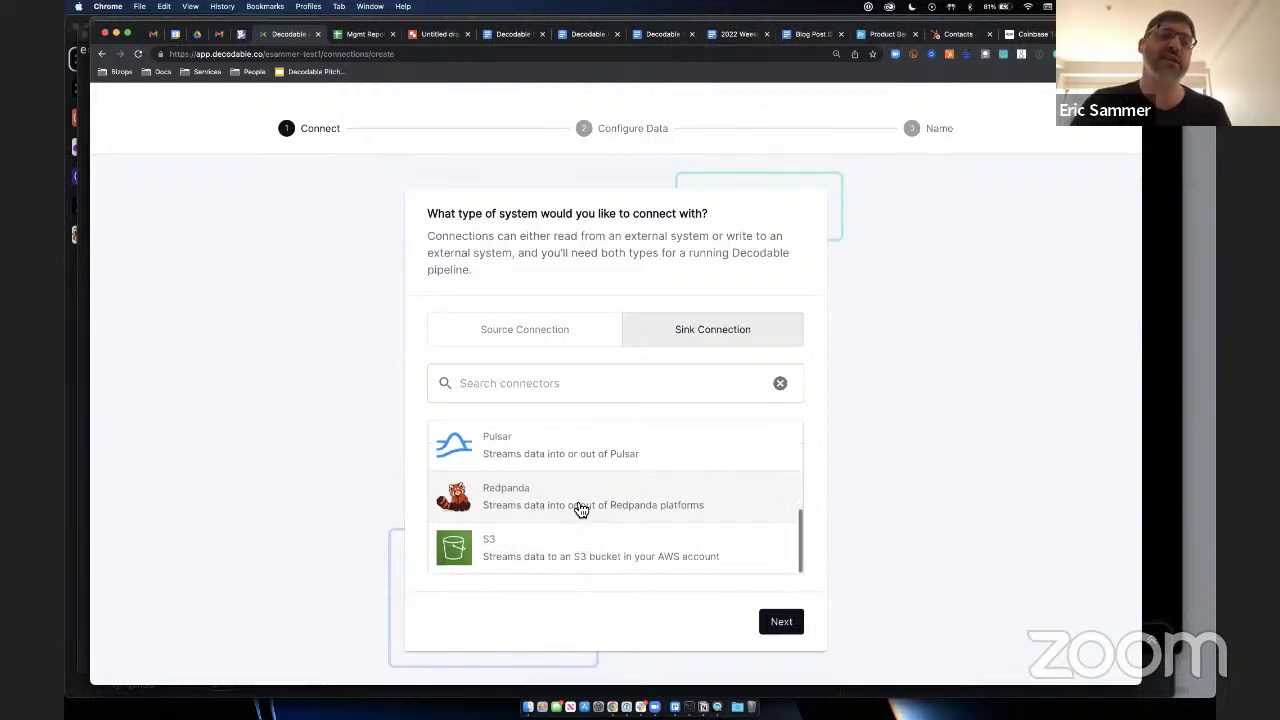
{"action": "scroll", "coordinate": [580, 510], "scroll_direction": "up", "scroll_amount": 3}
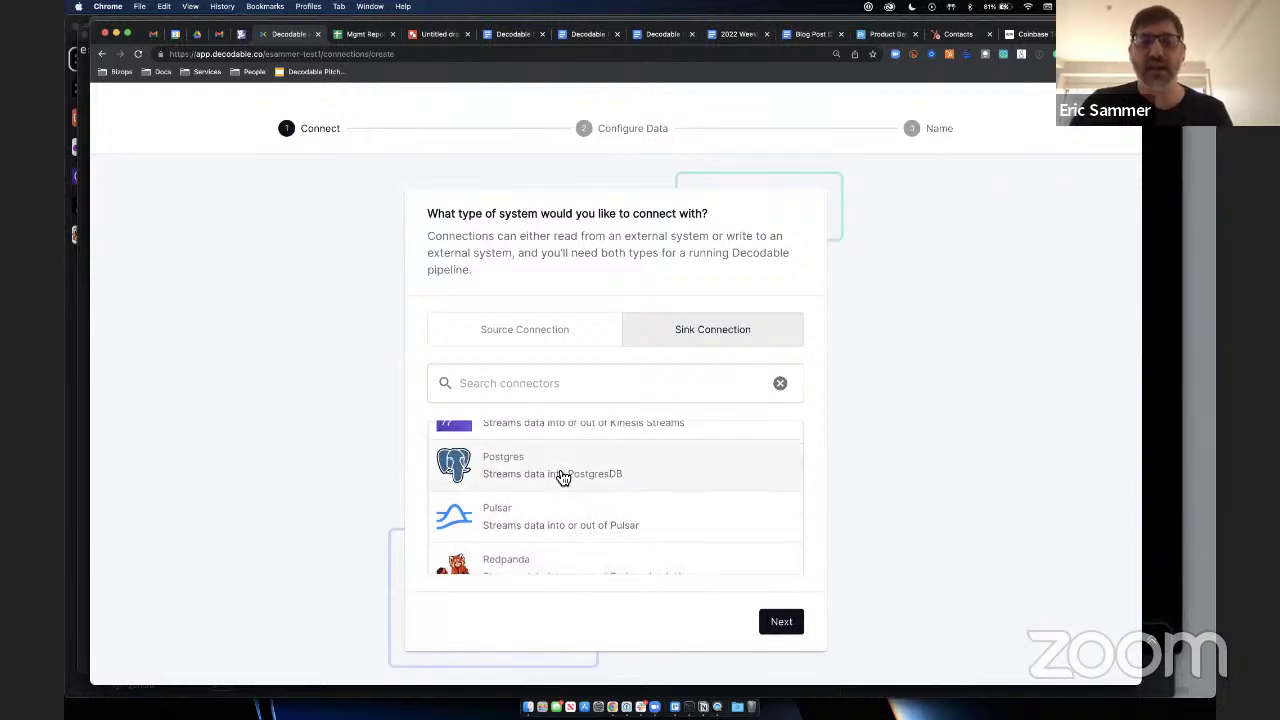
{"action": "scroll", "coordinate": [560, 477], "scroll_direction": "down", "scroll_amount": 1}
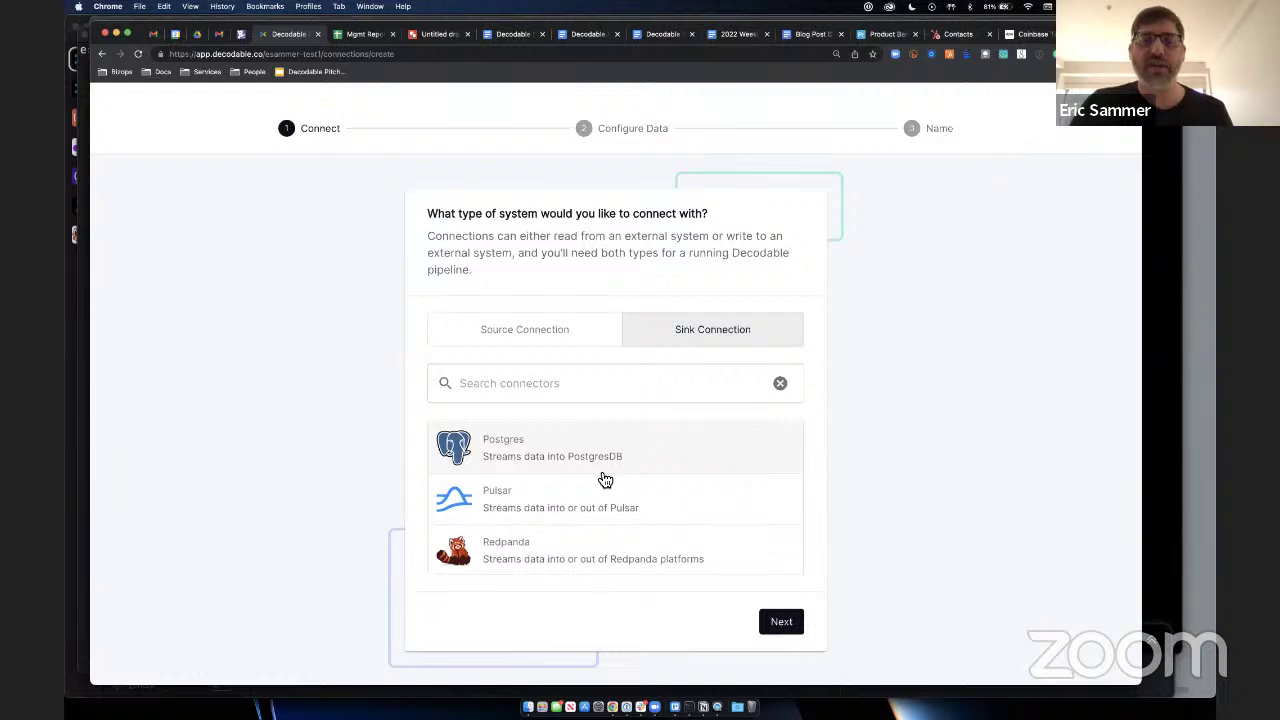
{"action": "scroll", "coordinate": [605, 480], "scroll_direction": "down", "scroll_amount": 2}
Step: Choose S3 as the sink connector and review the fields of its configuration form
{"action": "left_click", "coordinate": [578, 555]}
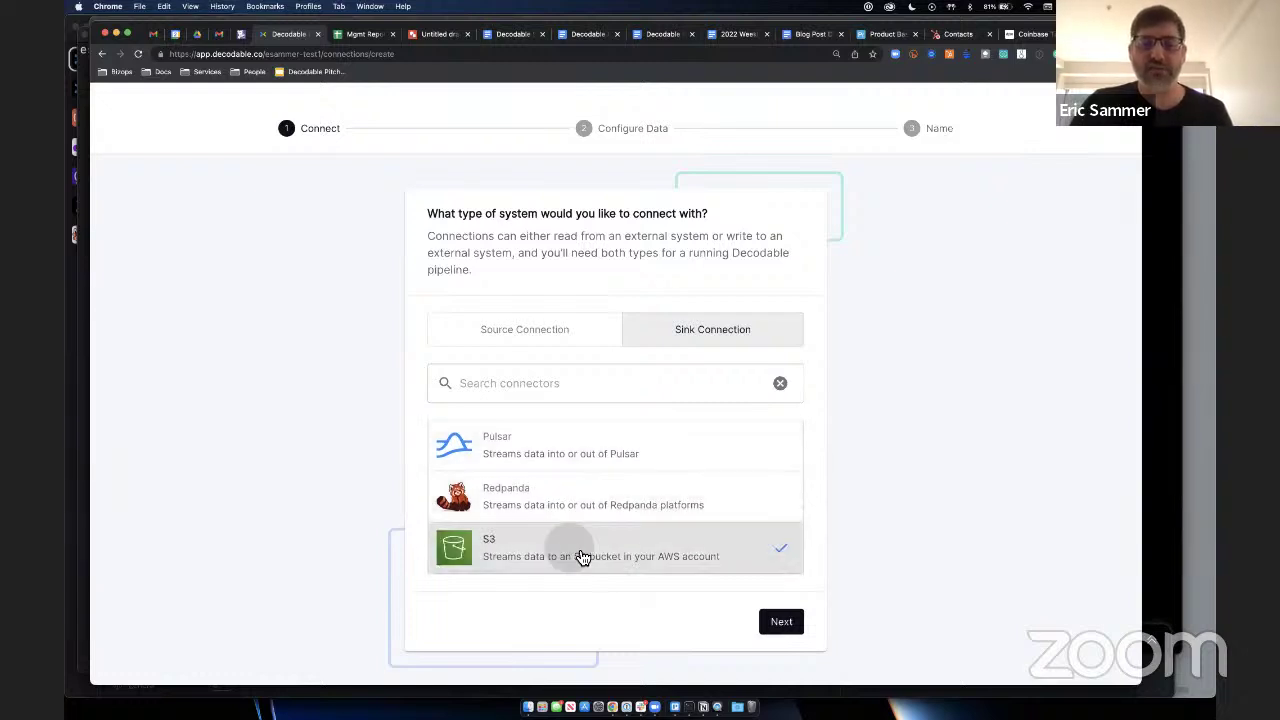
{"action": "left_click", "coordinate": [780, 621]}
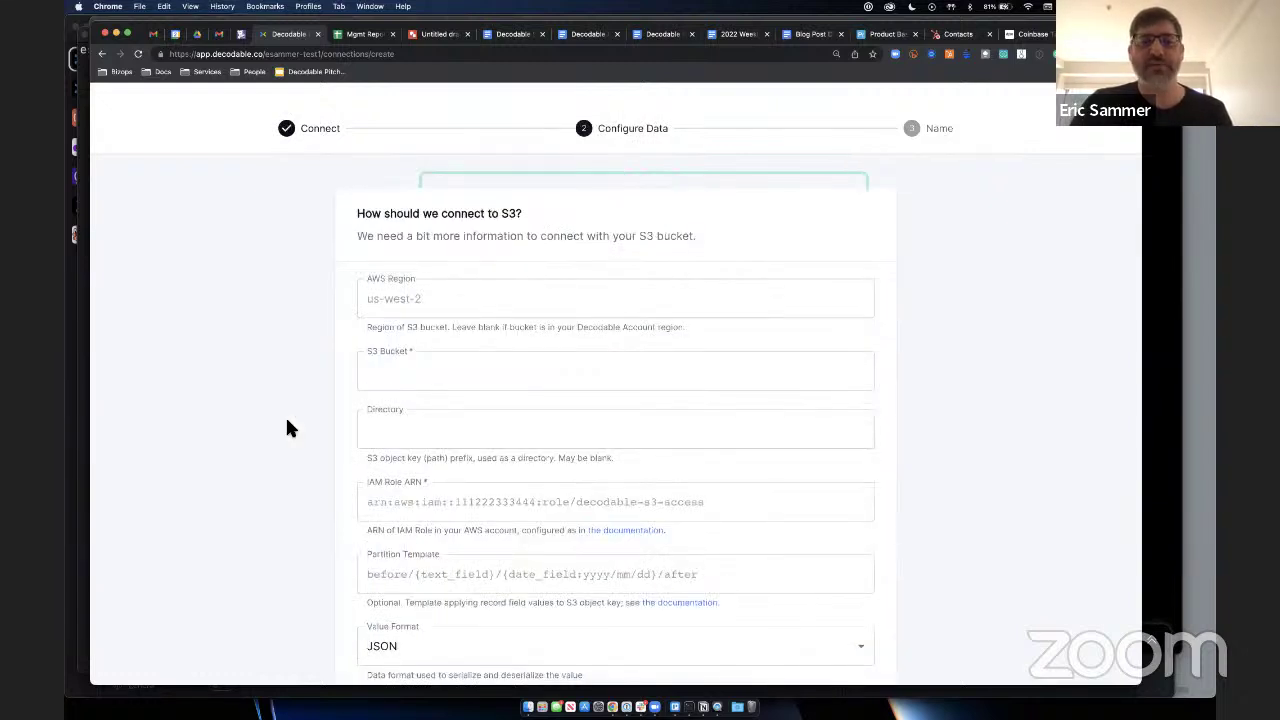
{"action": "scroll", "coordinate": [286, 425], "scroll_direction": "down", "scroll_amount": 1}
{"action": "scroll", "coordinate": [286, 428], "scroll_direction": "down", "scroll_amount": 2}
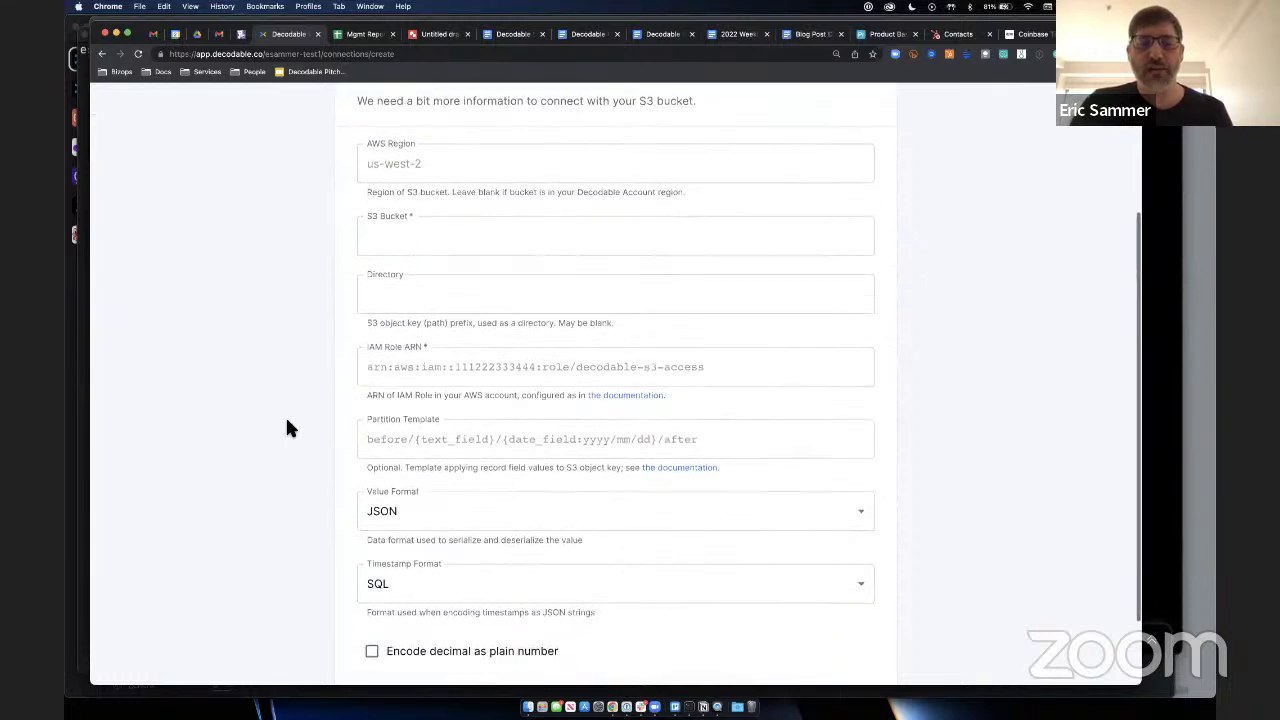
{"action": "scroll", "coordinate": [286, 428], "scroll_direction": "up", "scroll_amount": 1}
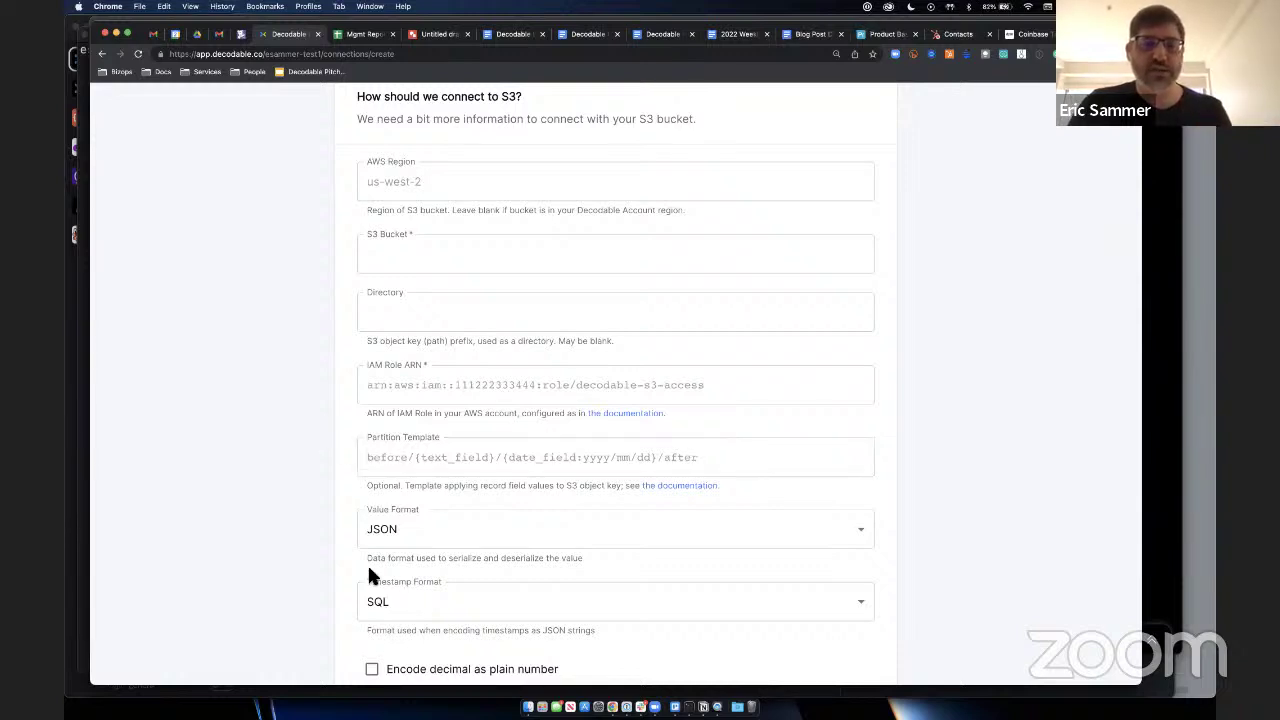
Step: Try Parquet as the S3 sink's value format, and close the new connection setup without creating it
{"action": "left_click", "coordinate": [402, 533]}
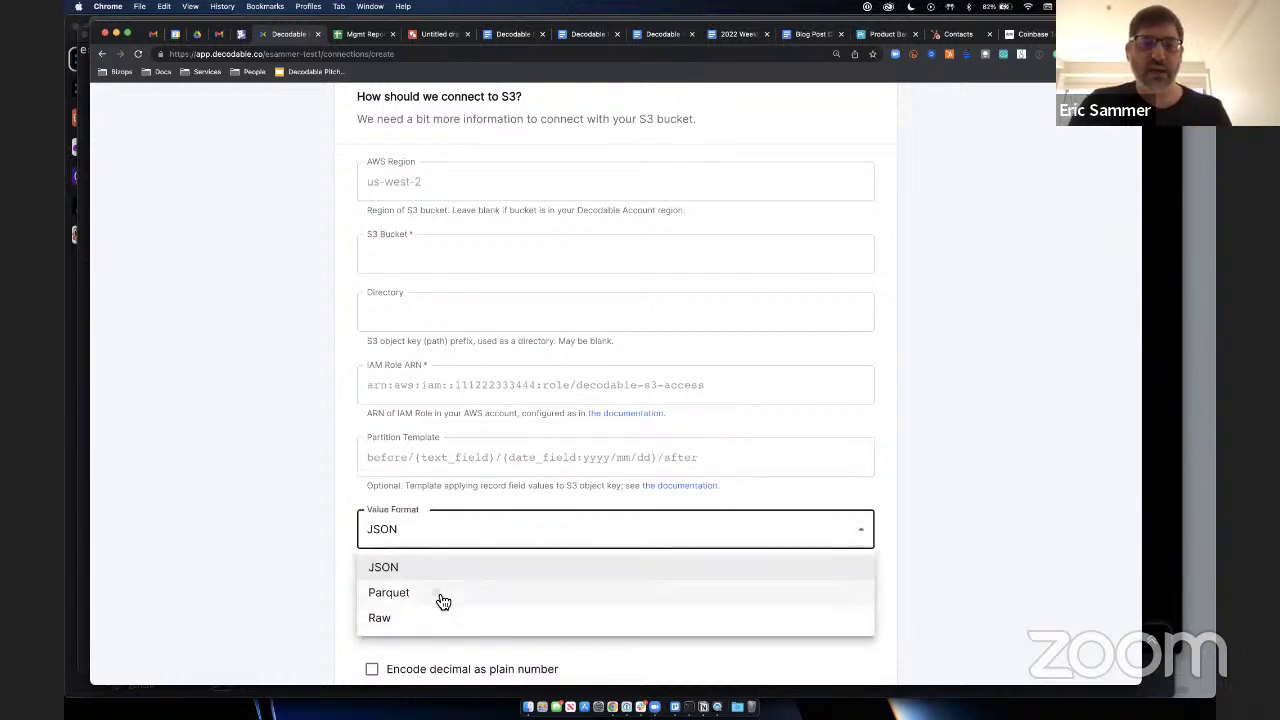
{"action": "left_click", "coordinate": [443, 598]}
{"action": "left_click", "coordinate": [418, 543]}
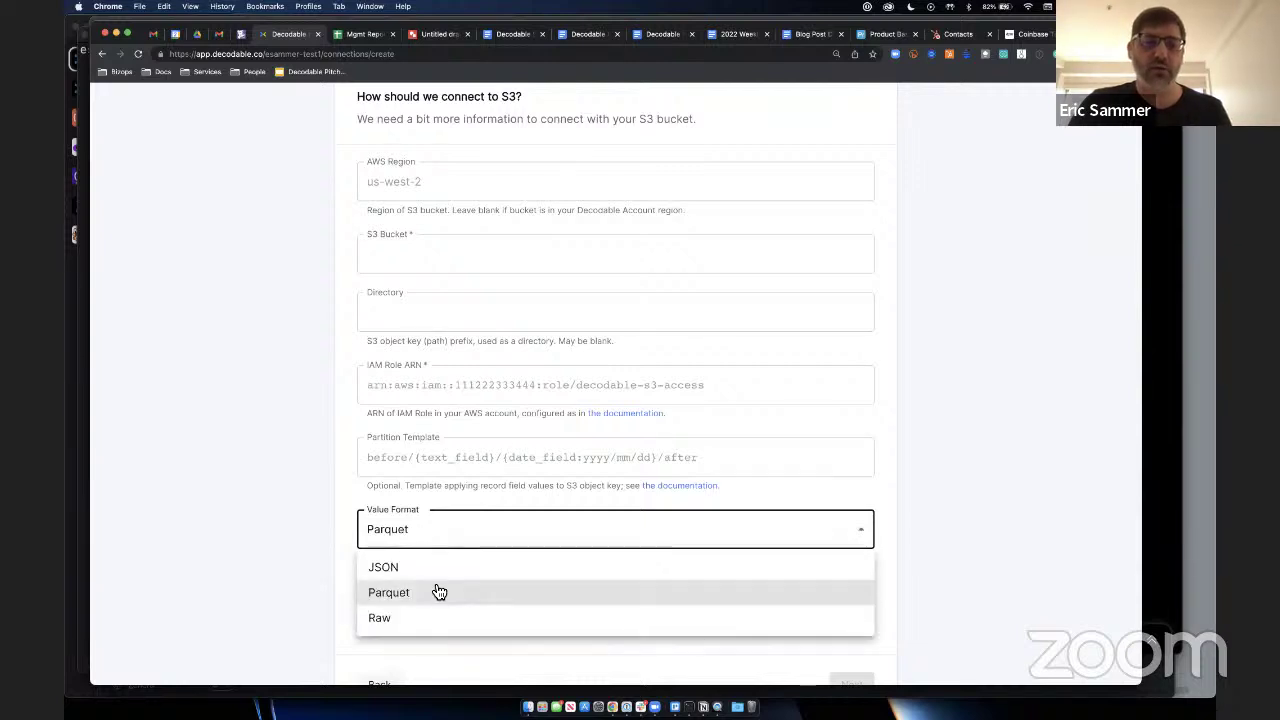
{"action": "left_click", "coordinate": [295, 422]}
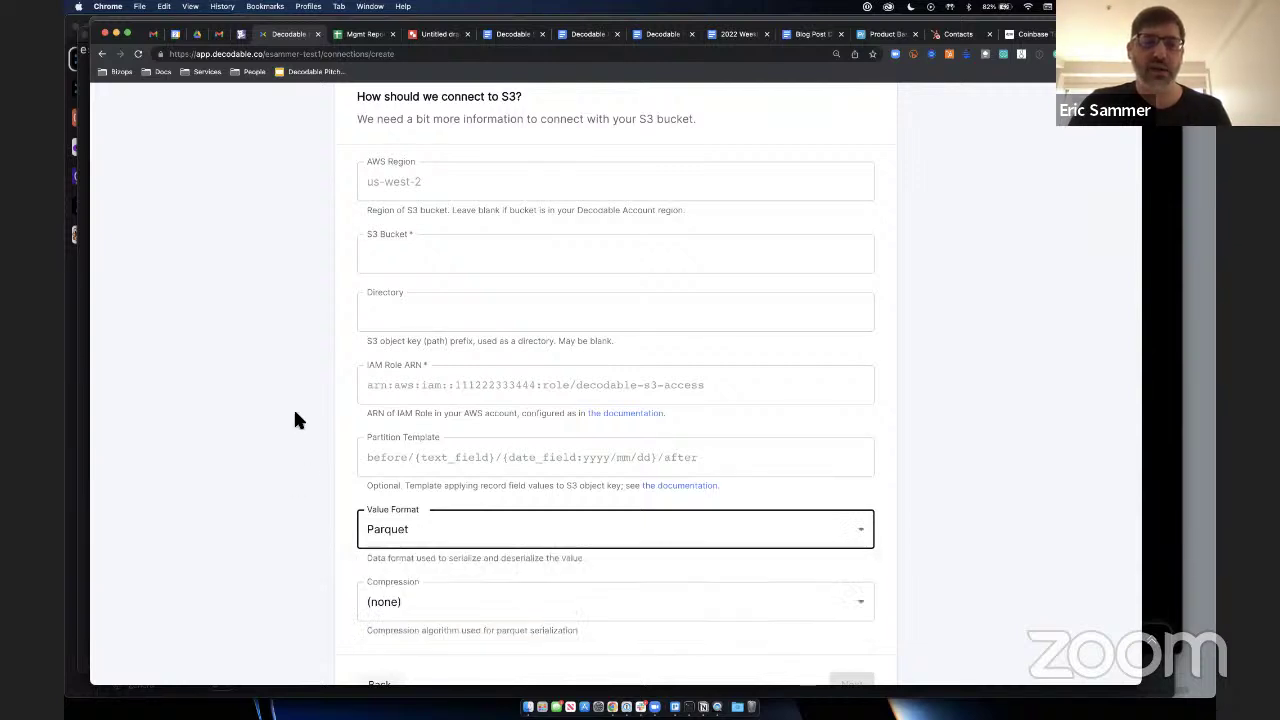
{"action": "scroll", "coordinate": [300, 355], "scroll_direction": "up", "scroll_amount": 3}
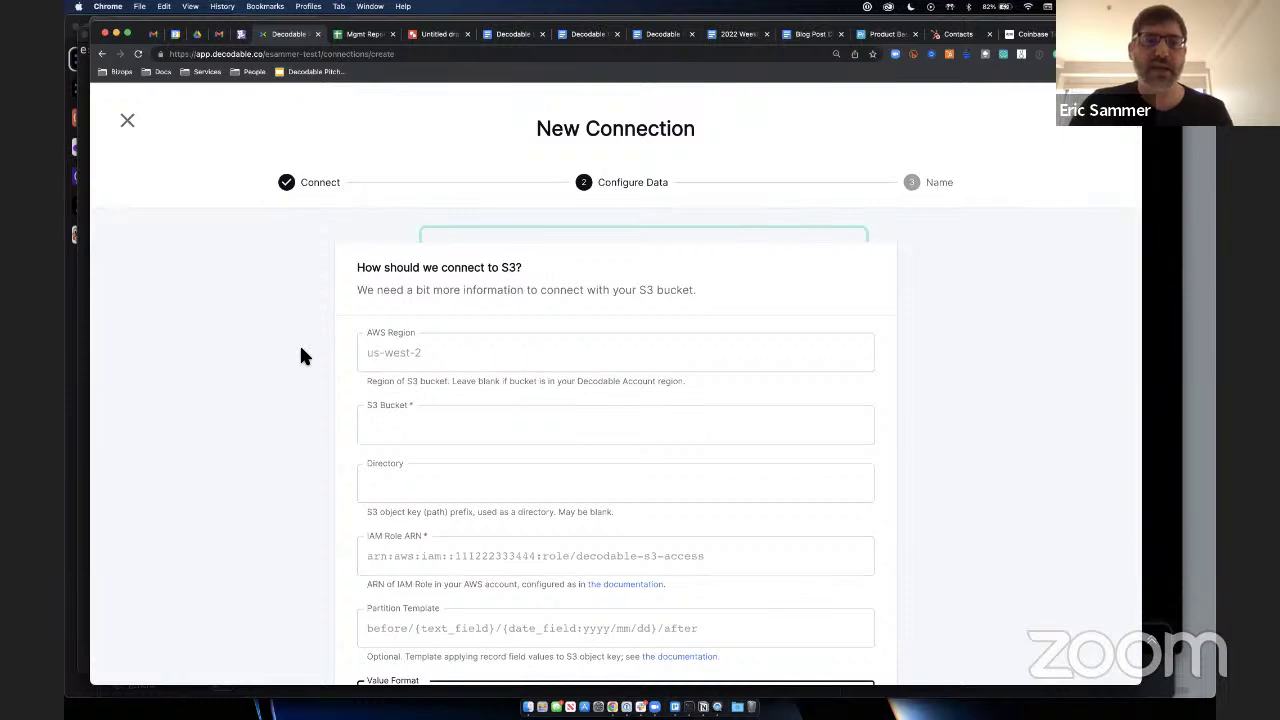
{"action": "left_click", "coordinate": [129, 122]}
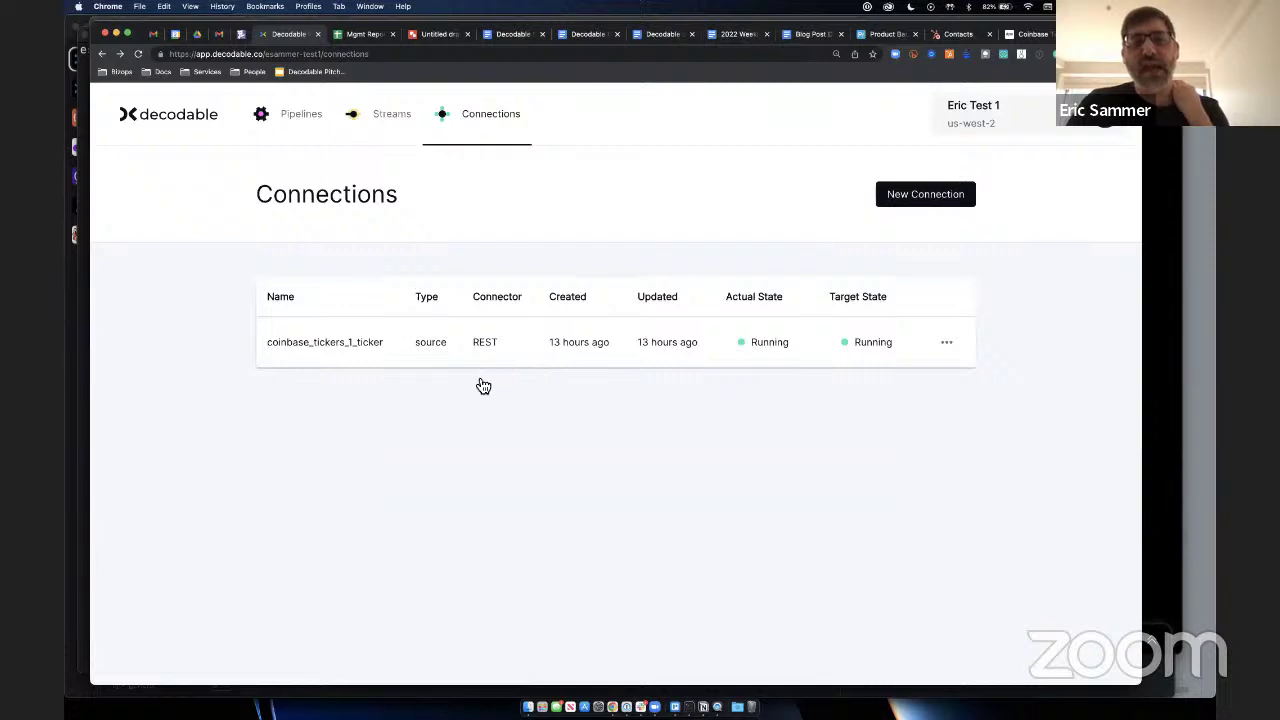
Step: Open the overview of the existing coinbase_tickers_1_ticker connection
{"action": "left_click", "coordinate": [352, 358]}
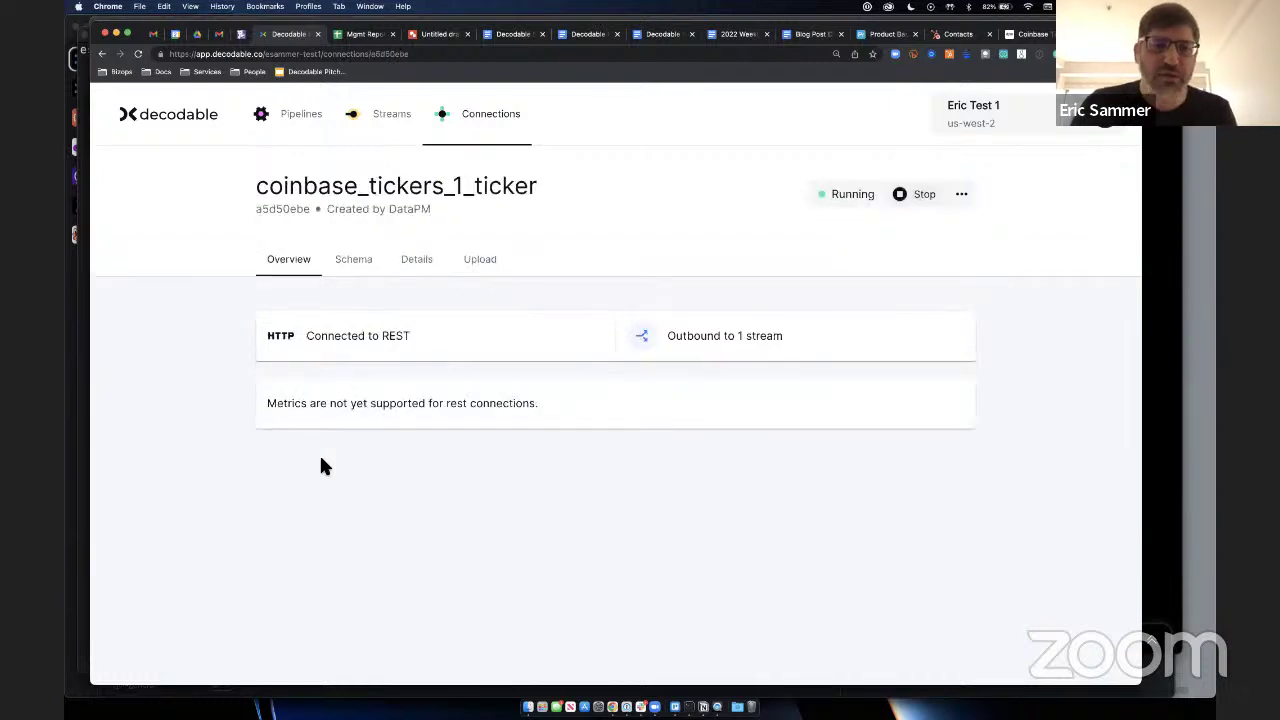
Step: Review the REST connection's endpoint and its available value formats, and return to the connection's overview
{"action": "left_click", "coordinate": [419, 270]}
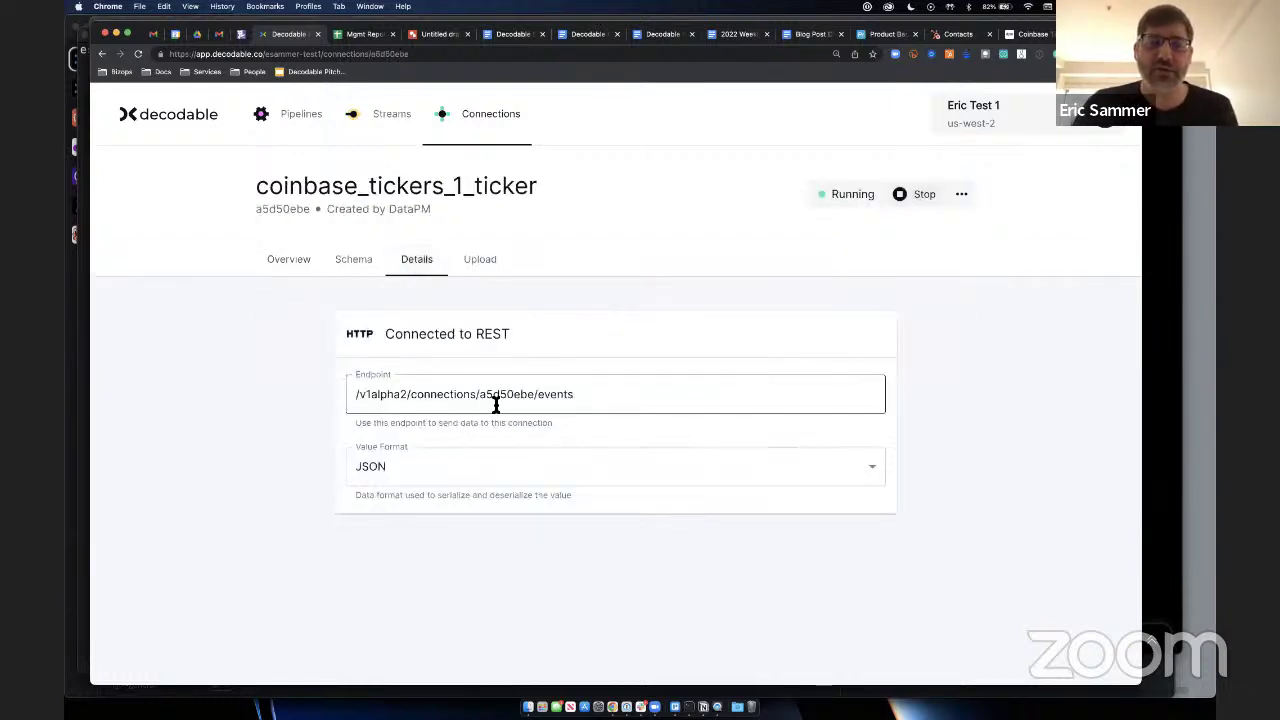
{"action": "left_click", "coordinate": [455, 468]}
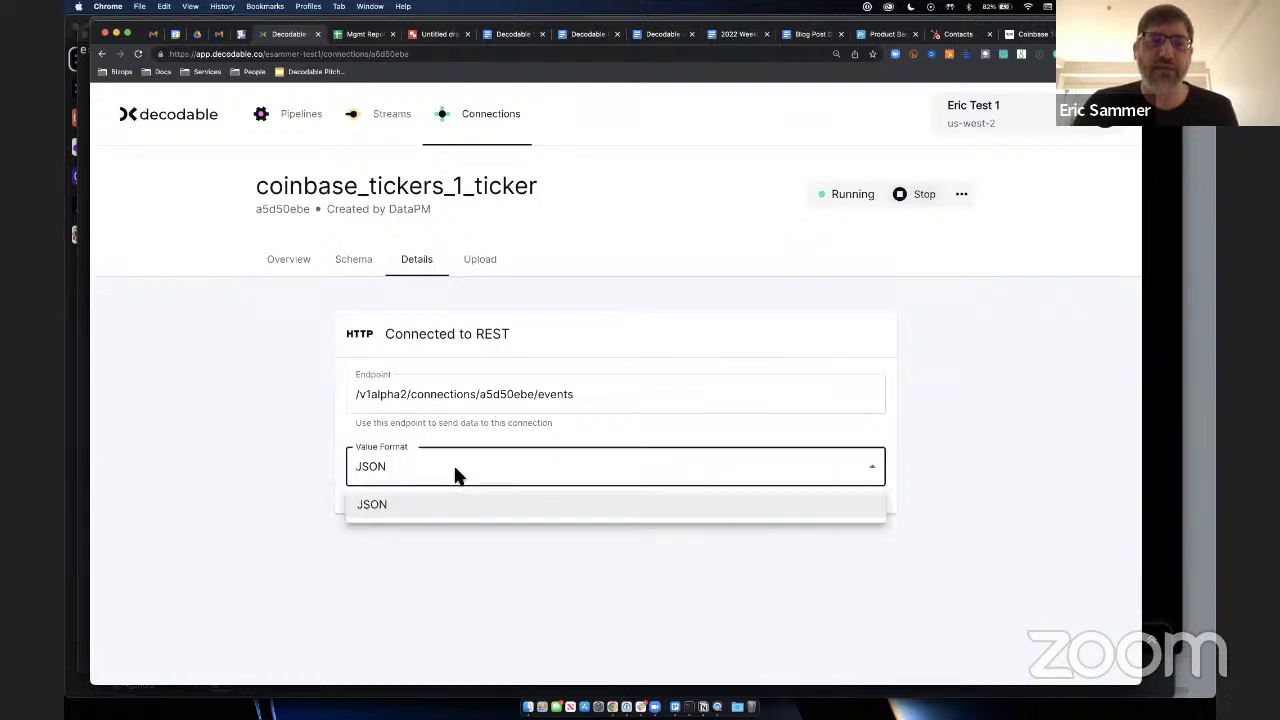
{"action": "left_click", "coordinate": [400, 510]}
{"action": "left_click", "coordinate": [318, 366]}
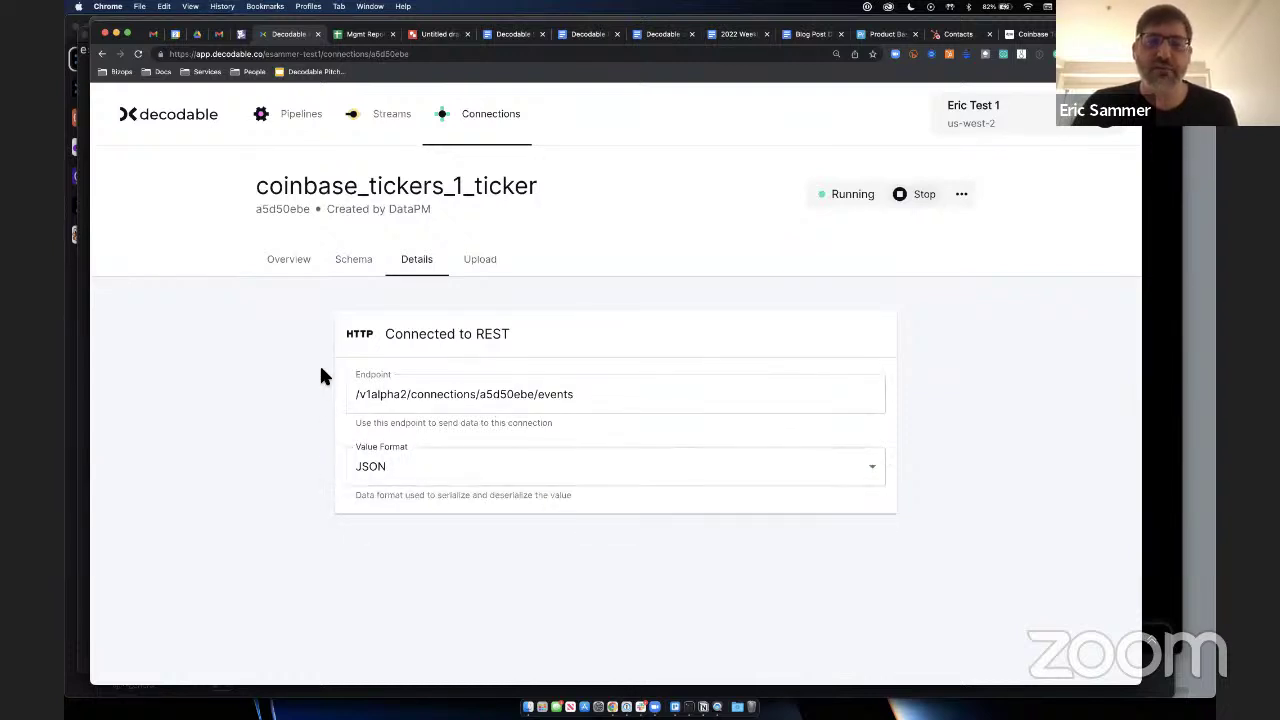
{"action": "left_click", "coordinate": [293, 264]}
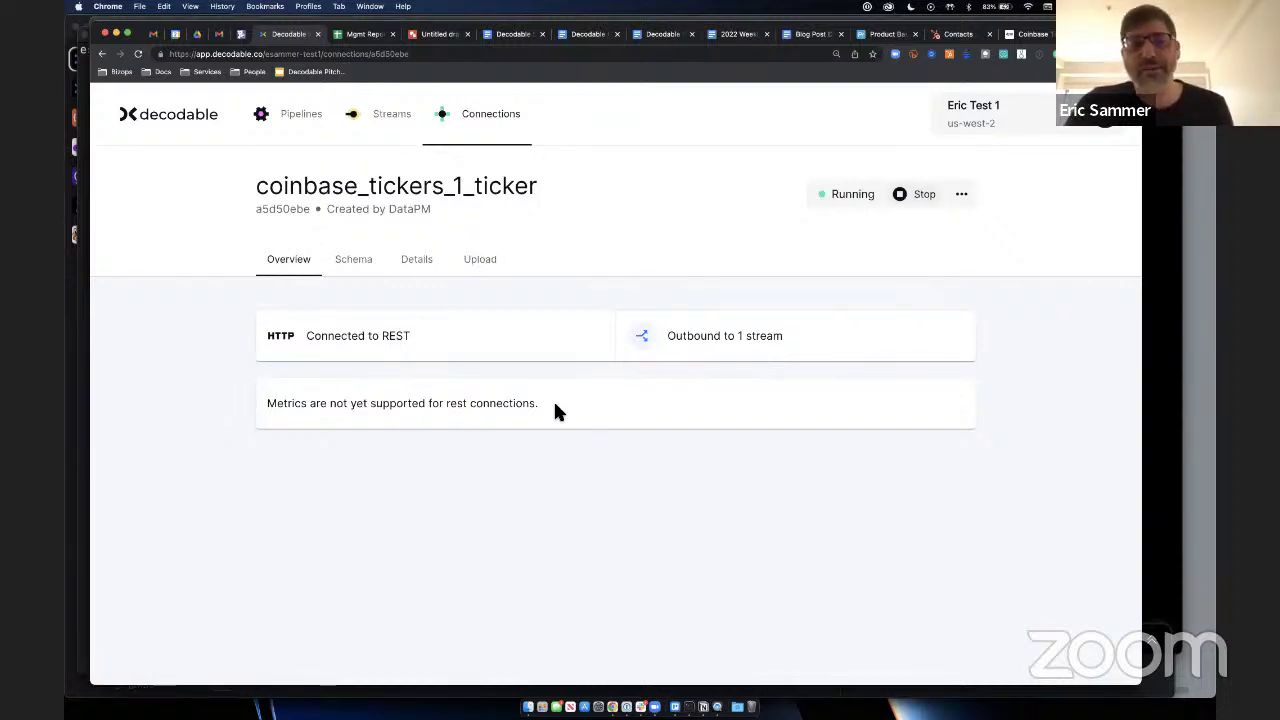
Step: Examine the field names and data types in the coinbase_tickers_1_ticker connection's schema
{"action": "left_click", "coordinate": [367, 273]}
{"action": "left_click", "coordinate": [280, 515]}
{"action": "scroll", "coordinate": [280, 520], "scroll_direction": "down", "scroll_amount": 3}
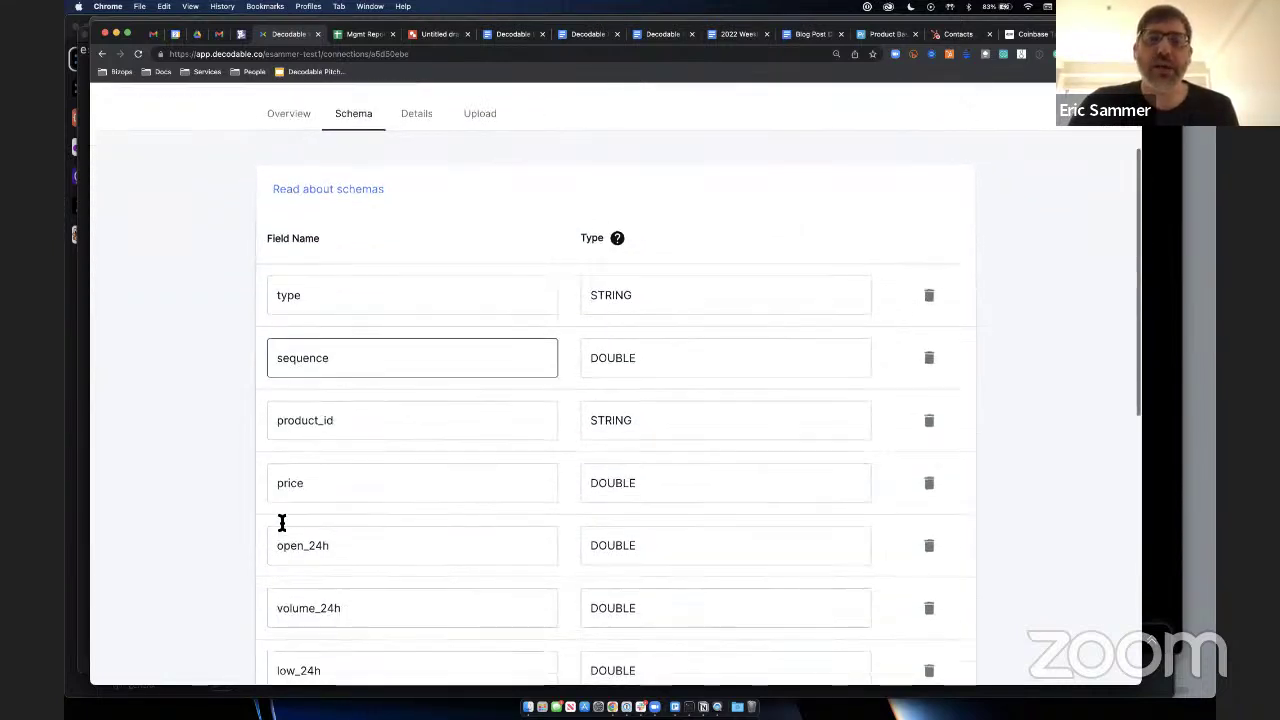
{"action": "left_click", "coordinate": [282, 524]}
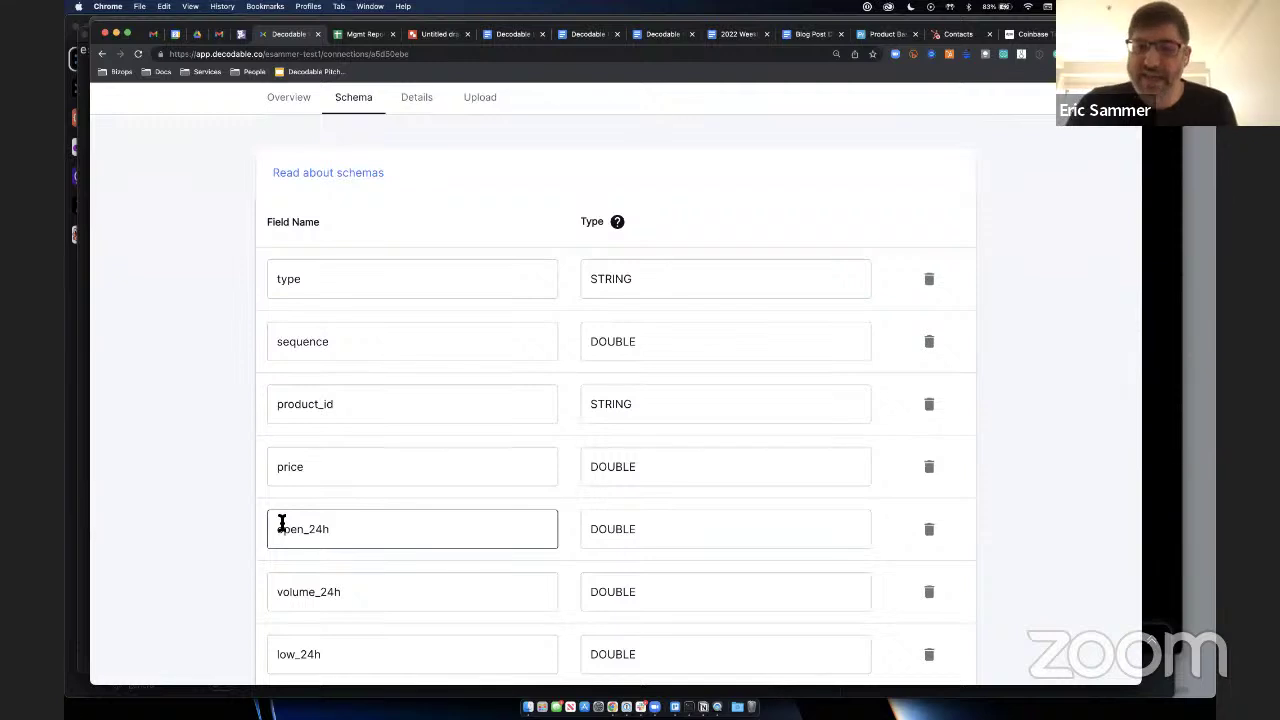
{"action": "scroll", "coordinate": [282, 524], "scroll_direction": "down", "scroll_amount": 1}
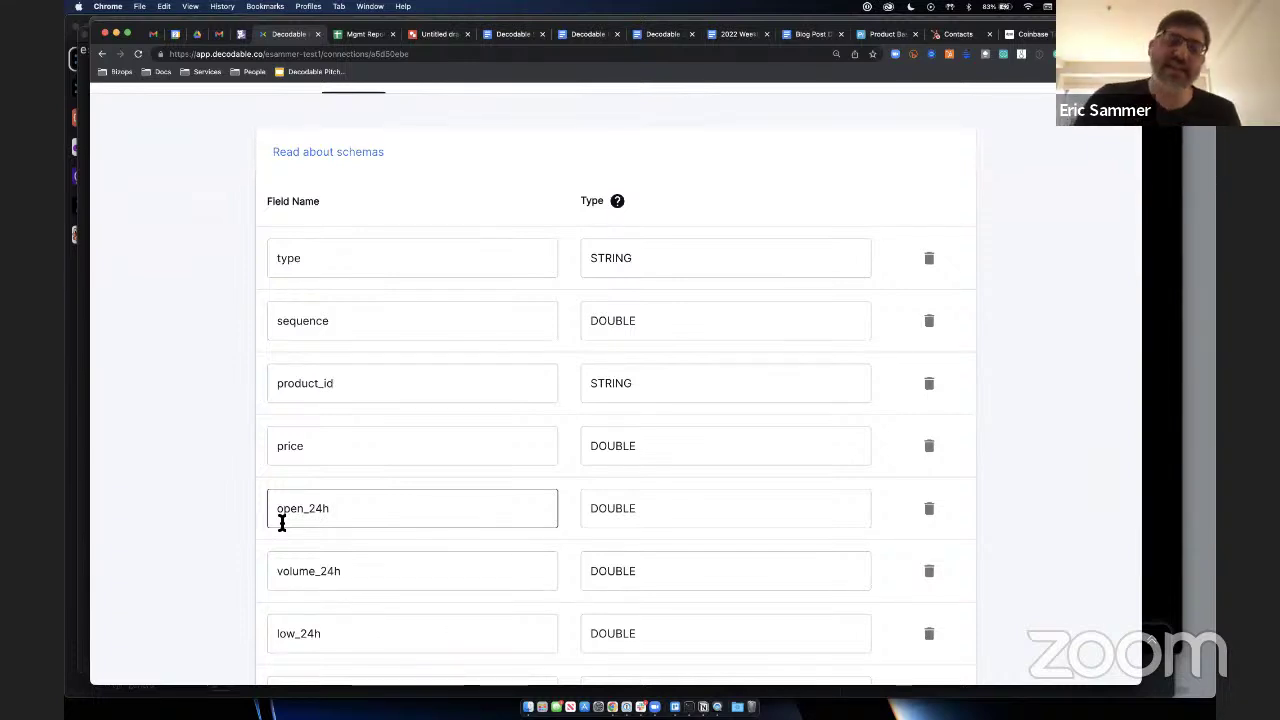
{"action": "scroll", "coordinate": [282, 524], "scroll_direction": "down", "scroll_amount": 10}
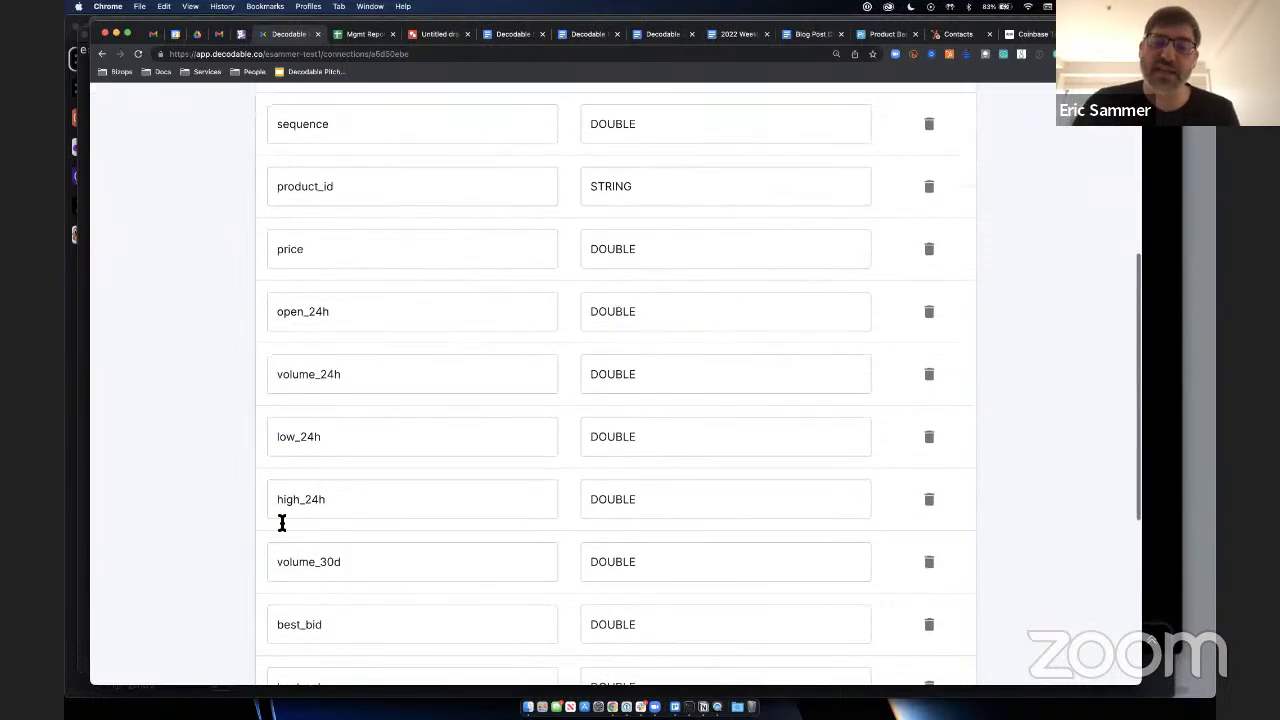
{"action": "scroll", "coordinate": [282, 524], "scroll_direction": "down", "scroll_amount": 2}
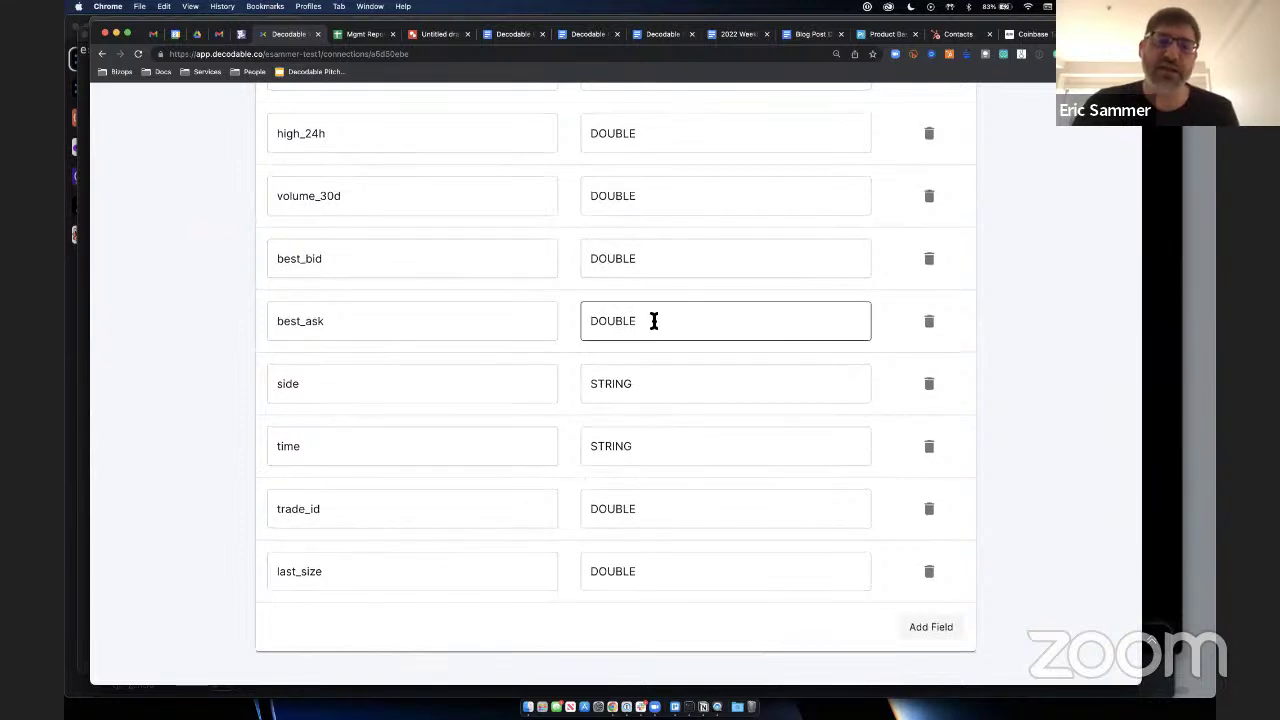
{"action": "scroll", "coordinate": [654, 320], "scroll_direction": "up", "scroll_amount": 12}
{"action": "scroll", "coordinate": [654, 320], "scroll_direction": "up", "scroll_amount": 1}
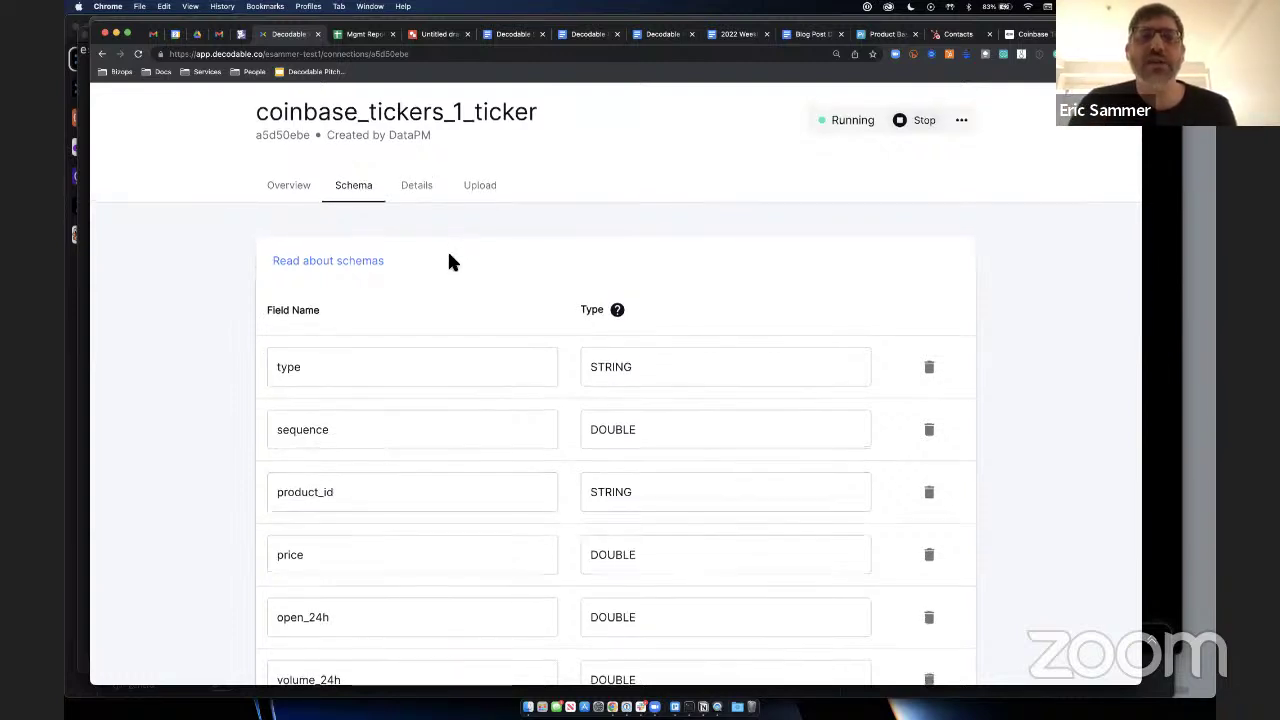
{"action": "scroll", "coordinate": [450, 300], "scroll_direction": "up", "scroll_amount": 2}
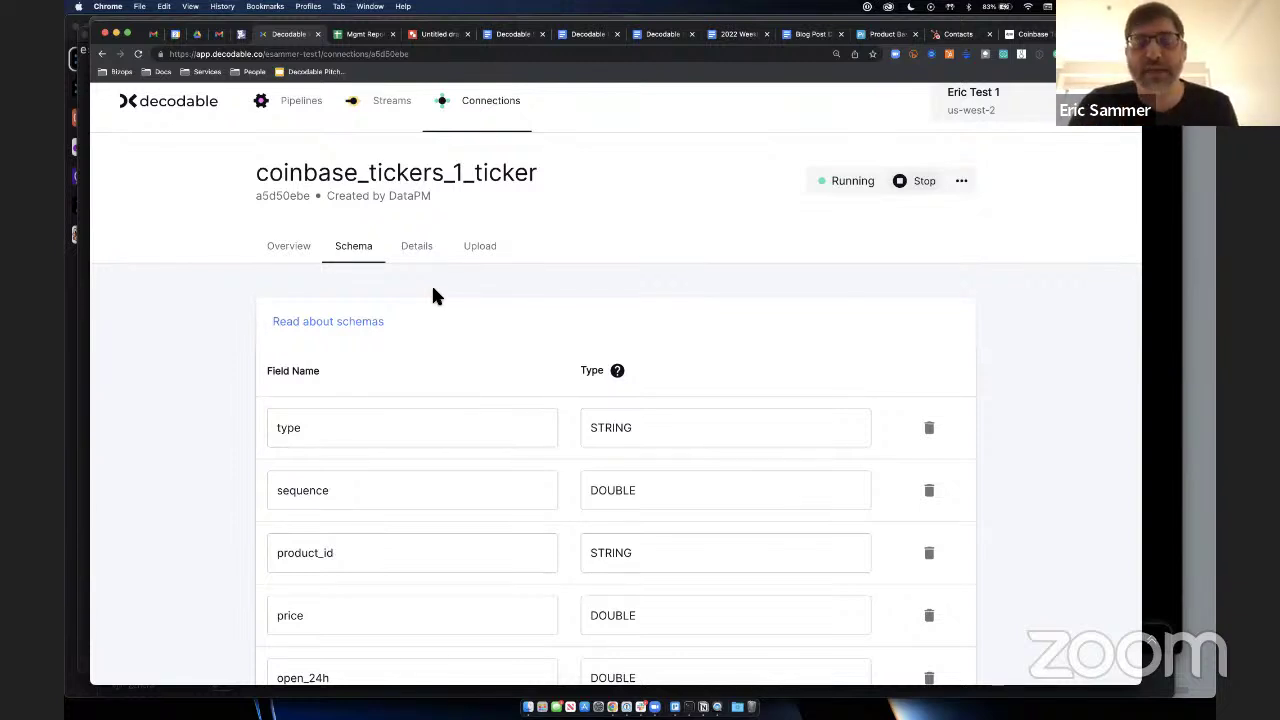
Step: Revisit the connection's details and overview, checking its additional actions and creator information
{"action": "left_click", "coordinate": [422, 268]}
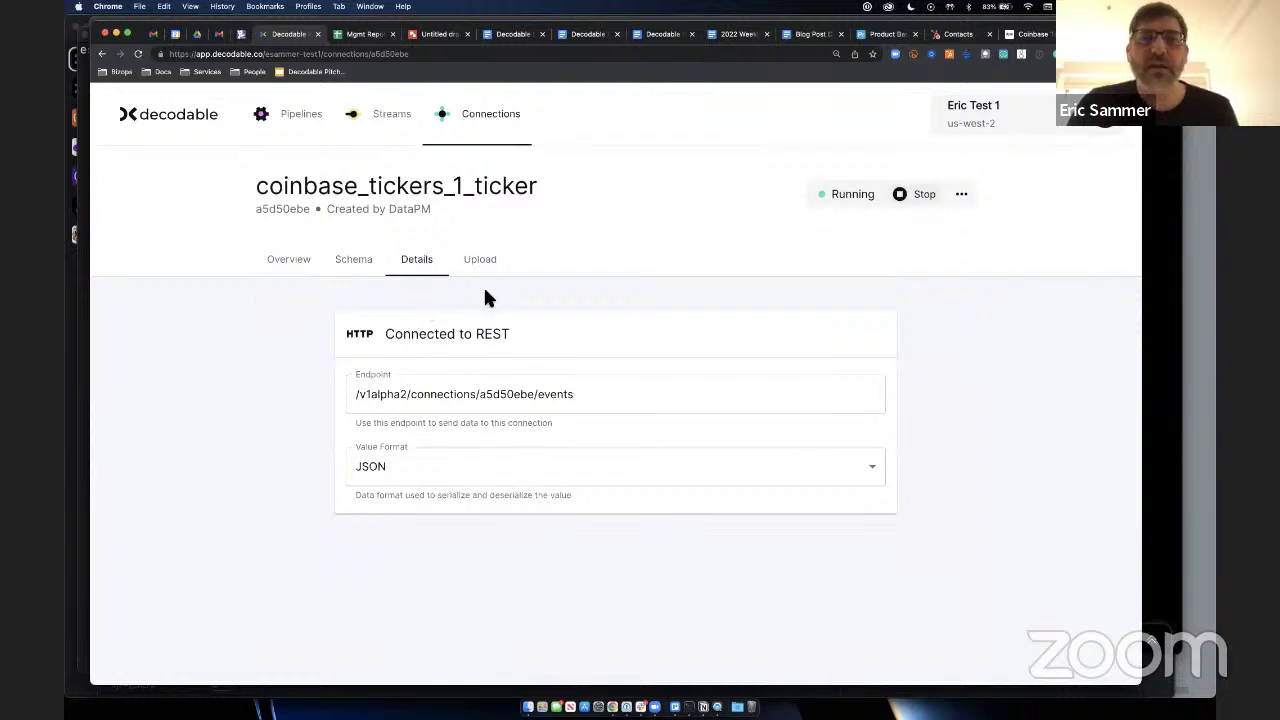
{"action": "left_click", "coordinate": [352, 264]}
{"action": "left_click", "coordinate": [288, 264]}
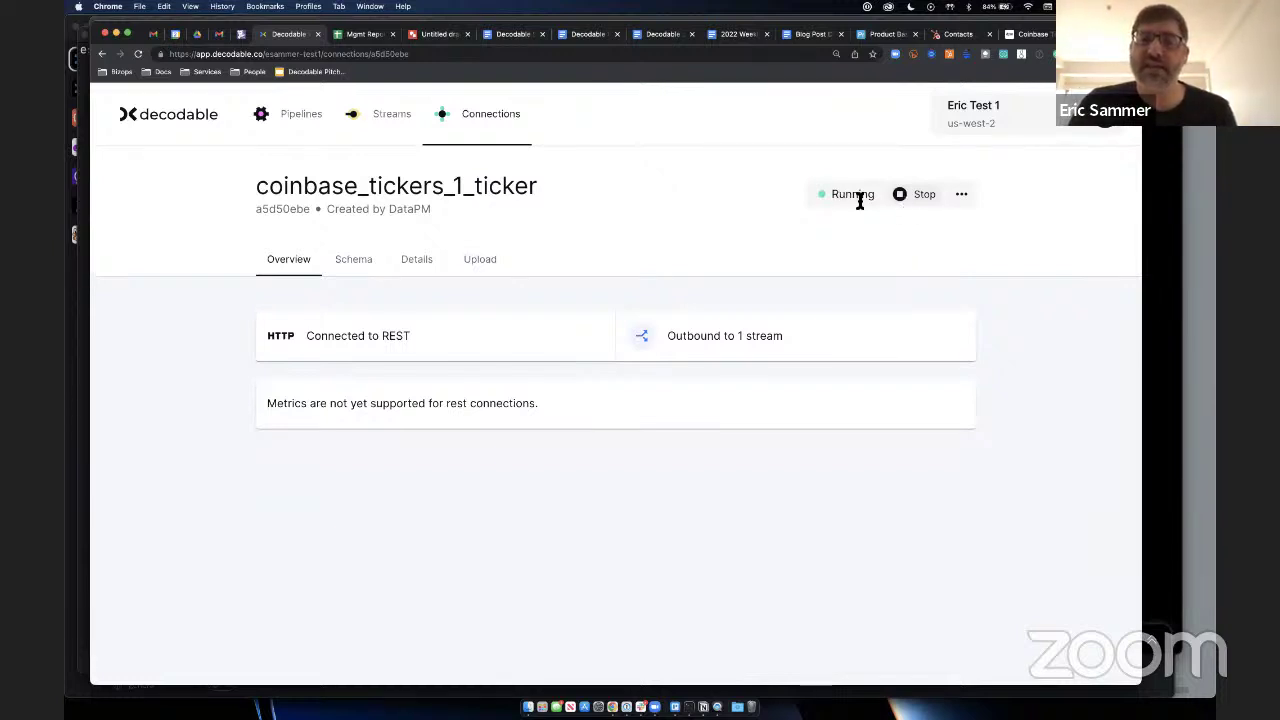
{"action": "left_click", "coordinate": [966, 200]}
{"action": "left_click", "coordinate": [813, 250]}
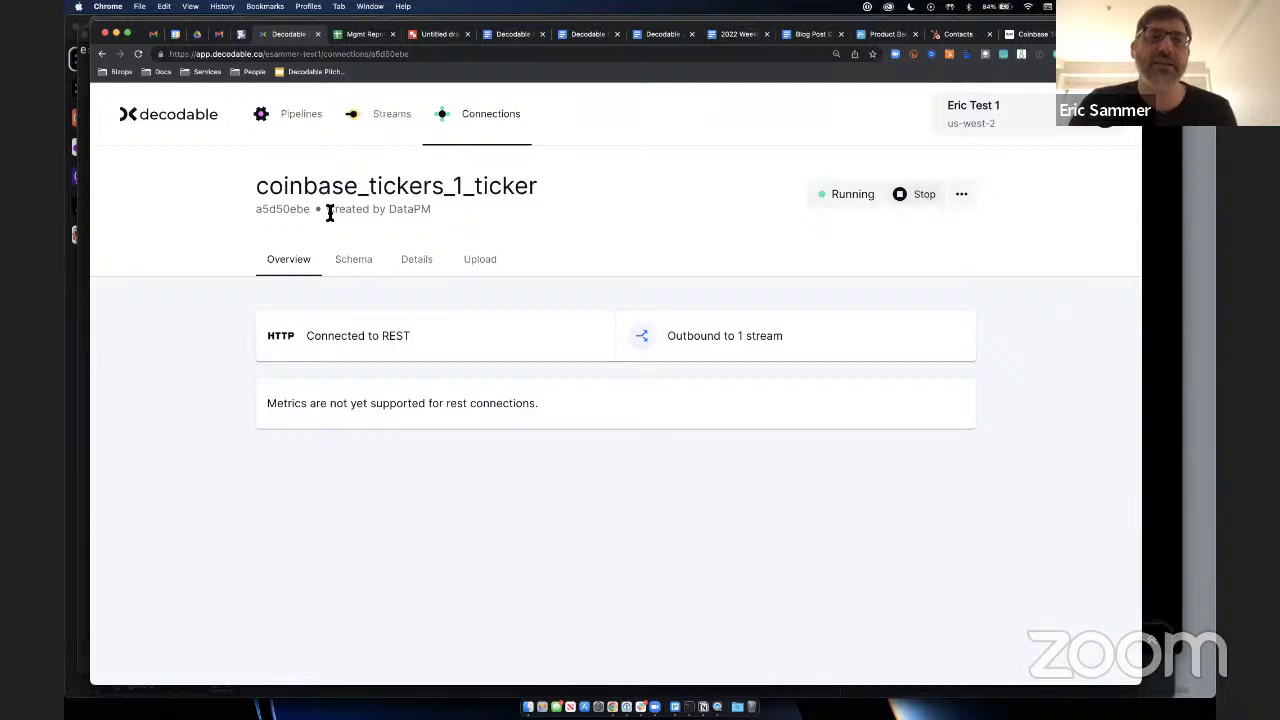
{"action": "left_click_drag", "start_coordinate": [328, 210], "coordinate": [480, 214]}
{"action": "left_click", "coordinate": [465, 220]}
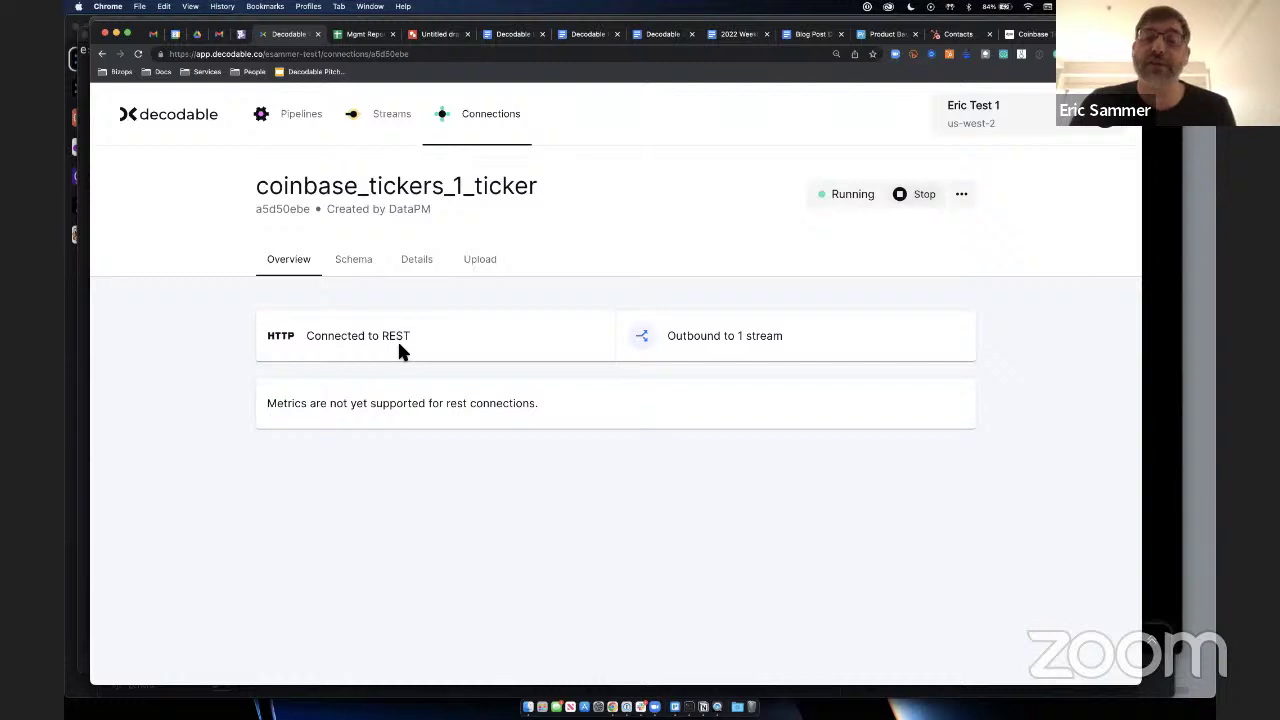
Step: Open the stream the connection feeds into and examine the field names and types in that stream's schema
{"action": "left_click", "coordinate": [697, 346]}
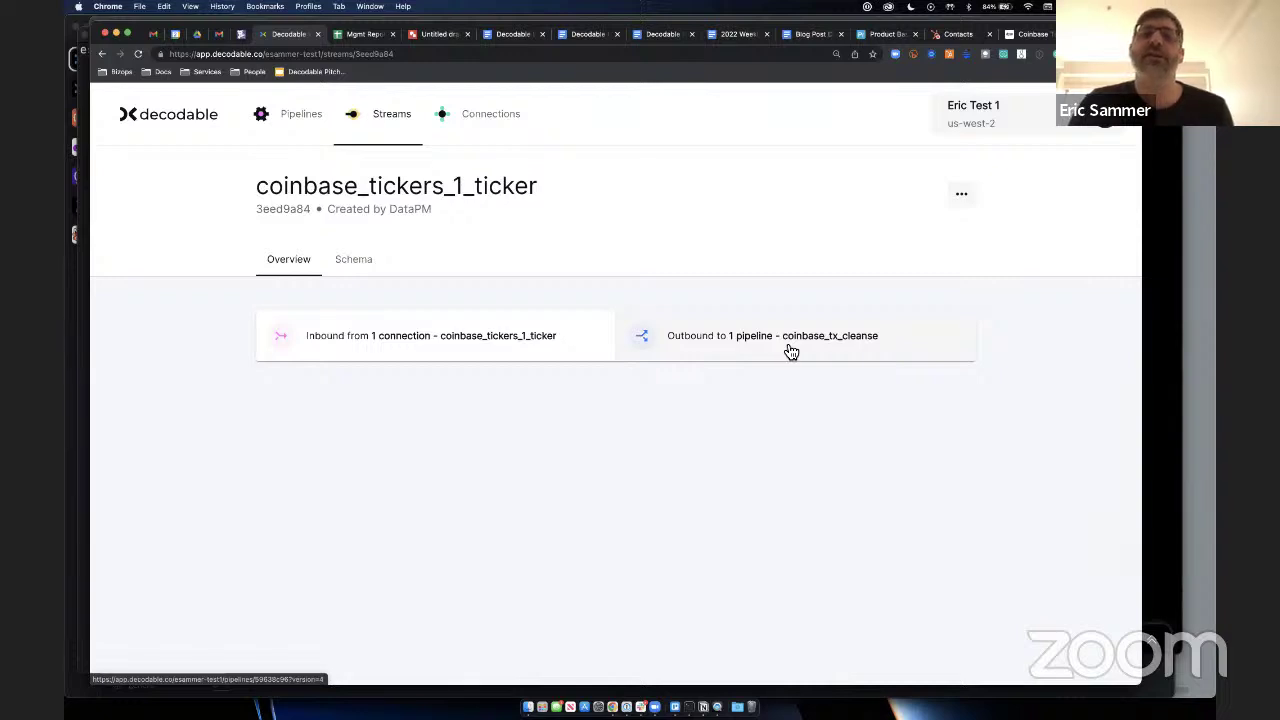
{"action": "left_click", "coordinate": [363, 272]}
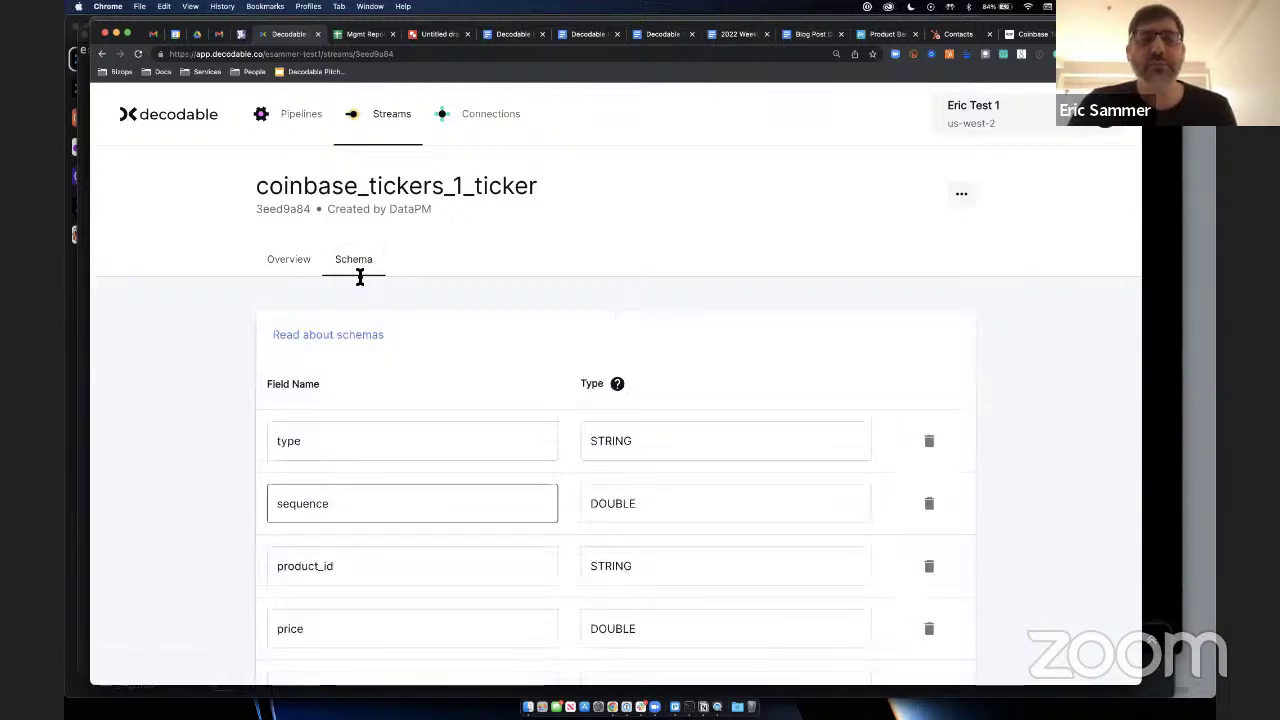
{"action": "scroll", "coordinate": [357, 277], "scroll_direction": "down", "scroll_amount": 3}
{"action": "scroll", "coordinate": [451, 474], "scroll_direction": "up", "scroll_amount": 1}
{"action": "scroll", "coordinate": [390, 276], "scroll_direction": "up", "scroll_amount": 2}
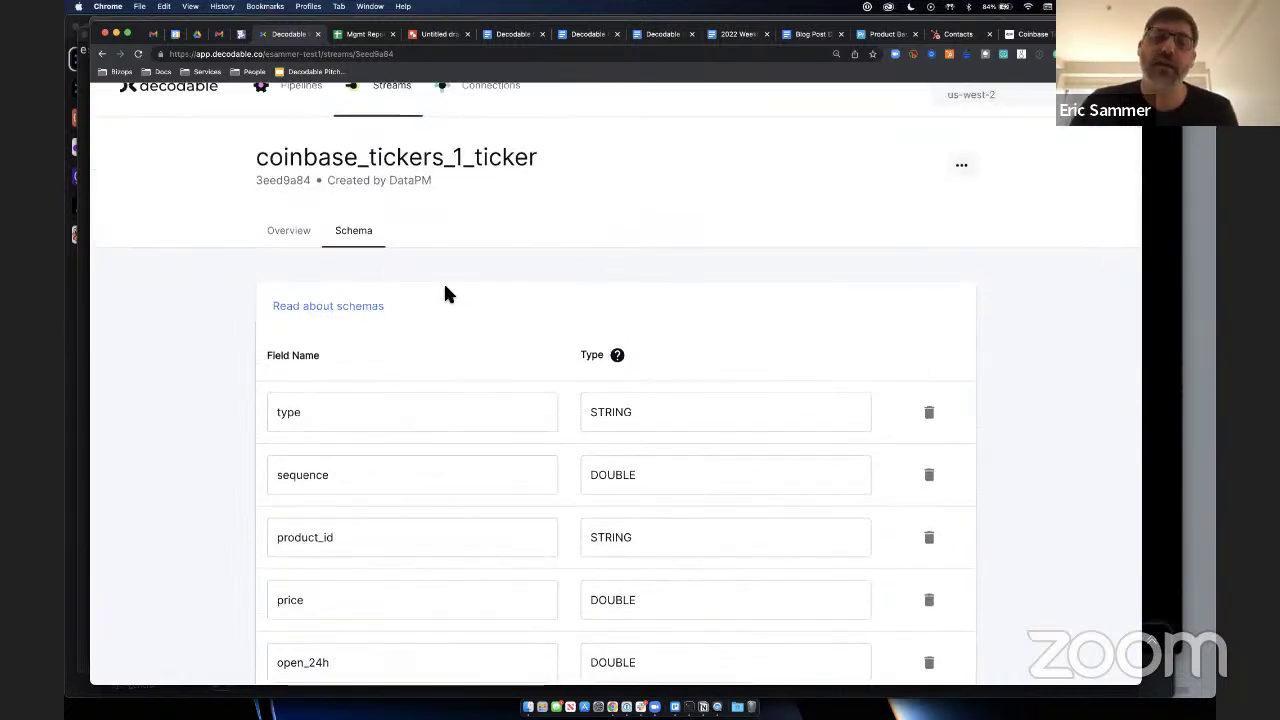
{"action": "scroll", "coordinate": [446, 292], "scroll_direction": "up", "scroll_amount": 1}
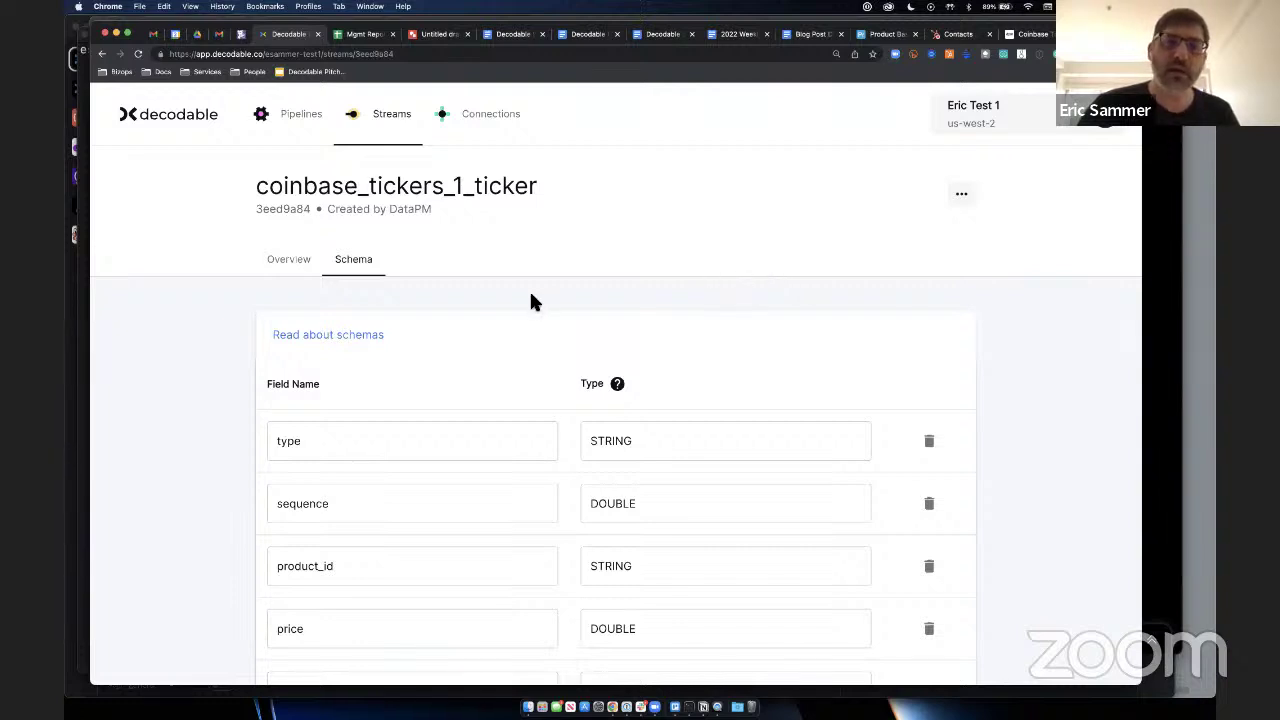
{"action": "scroll", "coordinate": [529, 294], "scroll_direction": "down", "scroll_amount": 1}
{"action": "scroll", "coordinate": [528, 310], "scroll_direction": "down", "scroll_amount": 1}
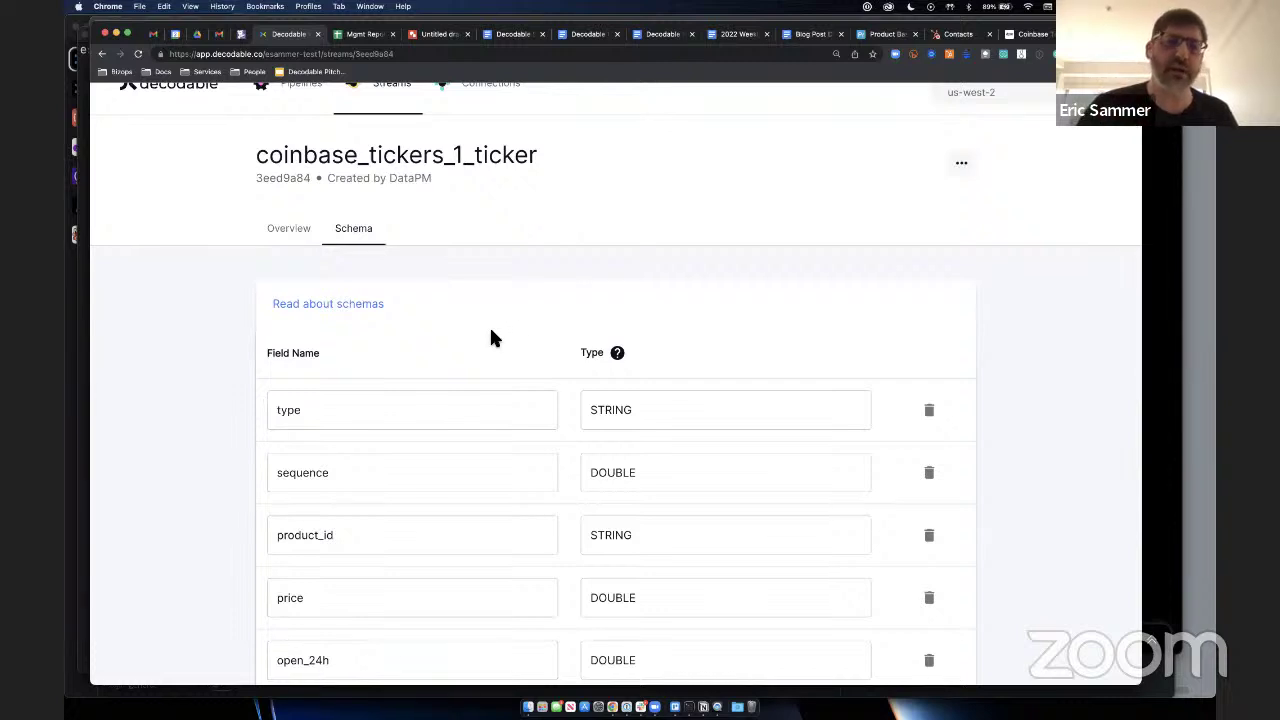
{"action": "scroll", "coordinate": [490, 330], "scroll_direction": "down", "scroll_amount": 3}
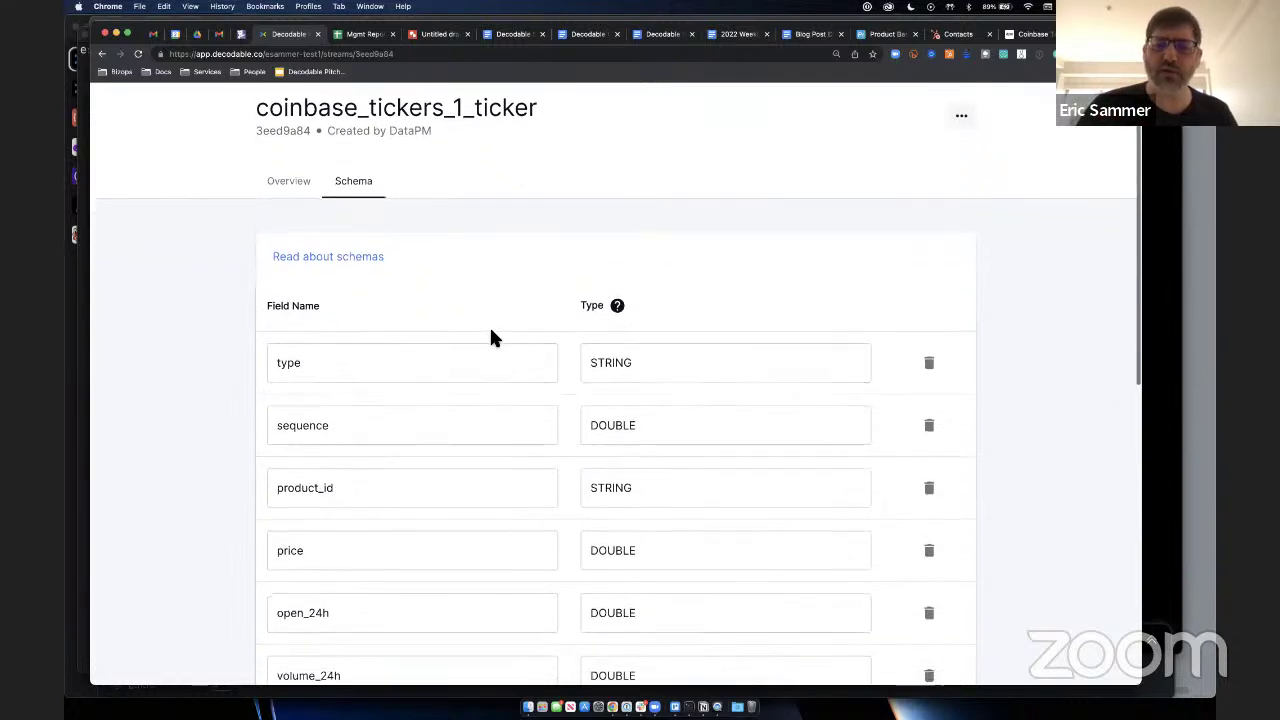
{"action": "scroll", "coordinate": [490, 338], "scroll_direction": "down", "scroll_amount": 1}
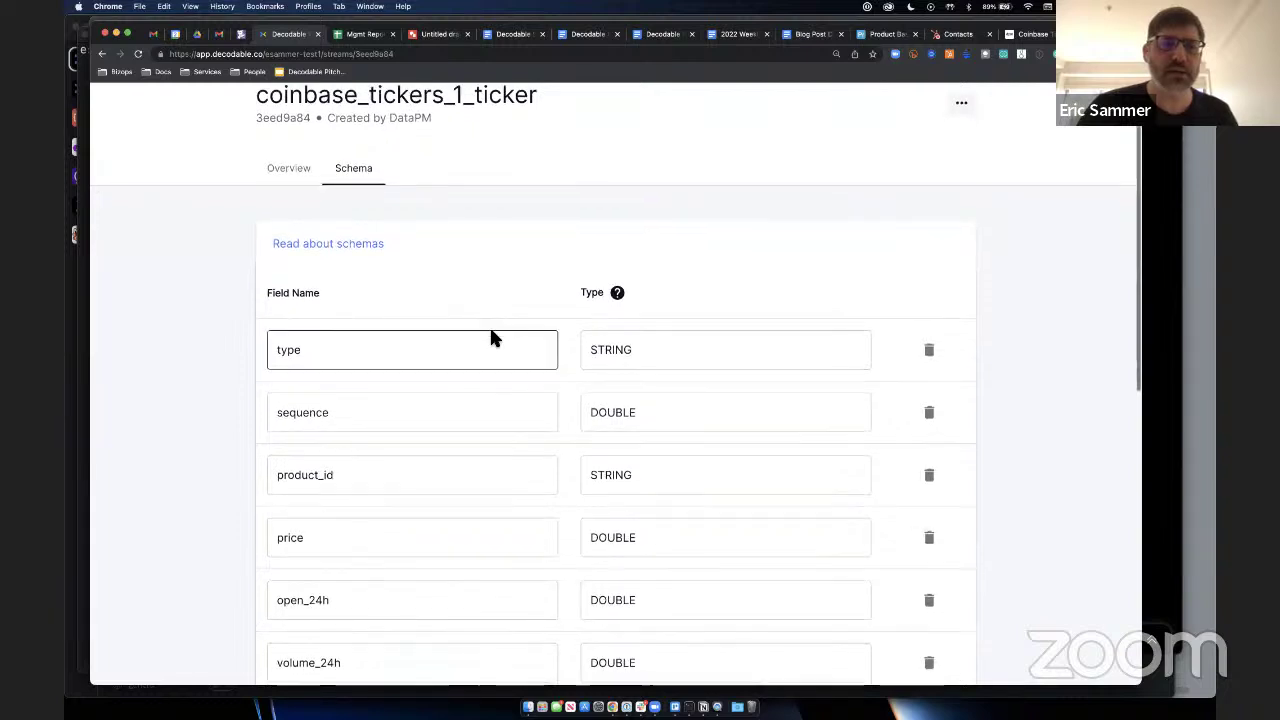
{"action": "scroll", "coordinate": [490, 338], "scroll_direction": "up", "scroll_amount": 3}
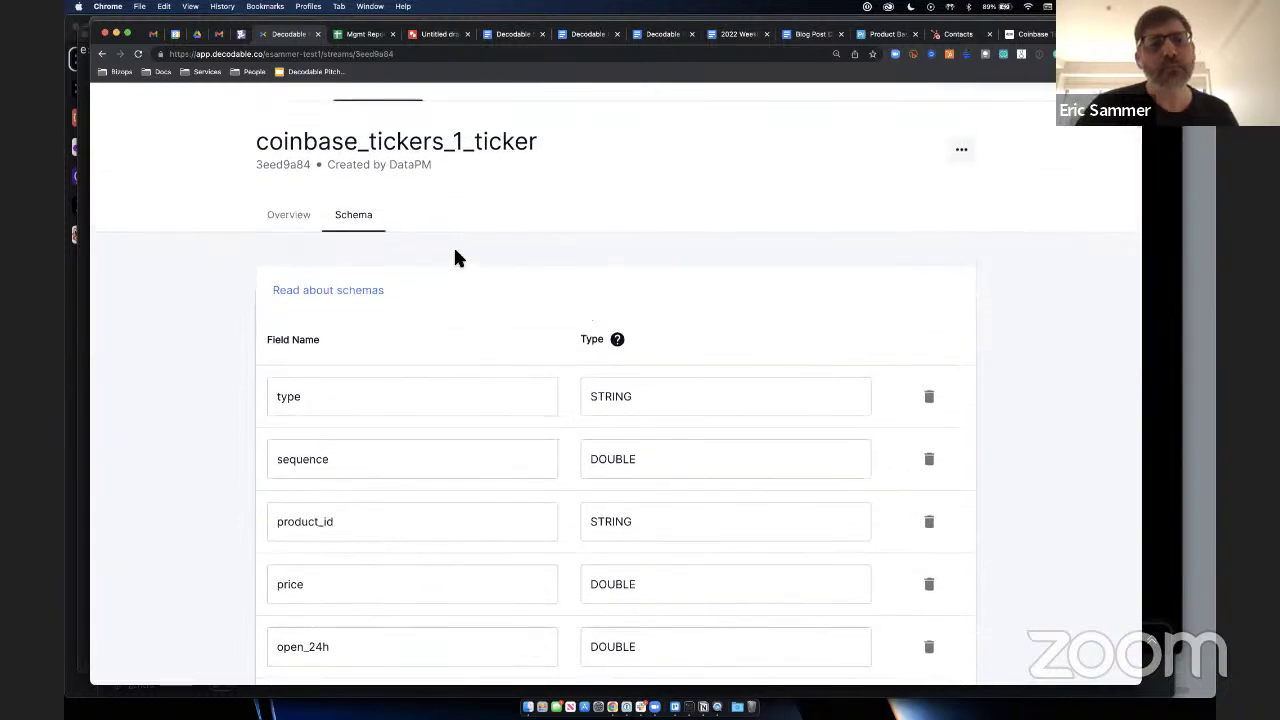
{"action": "scroll", "coordinate": [455, 258], "scroll_direction": "up", "scroll_amount": 3}
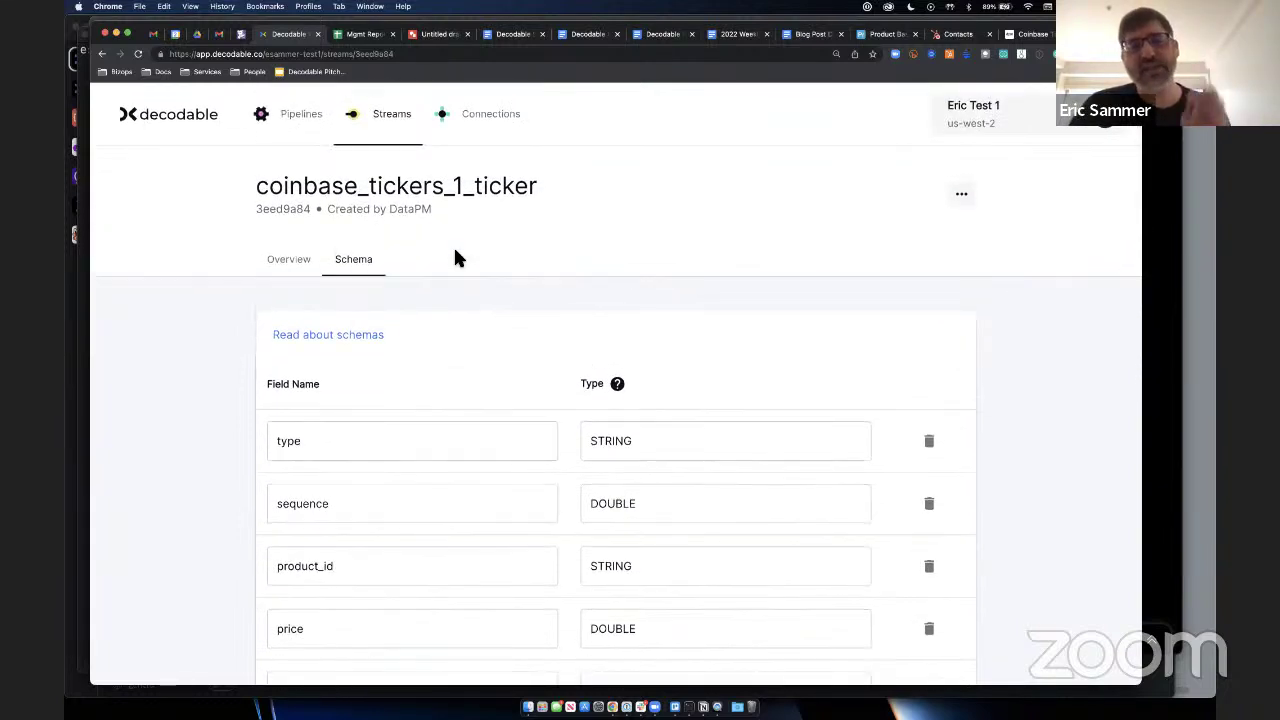
Step: Start a new pipeline with coinbase_exchange_txs as the input stream and skip choosing an output stream
{"action": "left_click", "coordinate": [290, 116]}
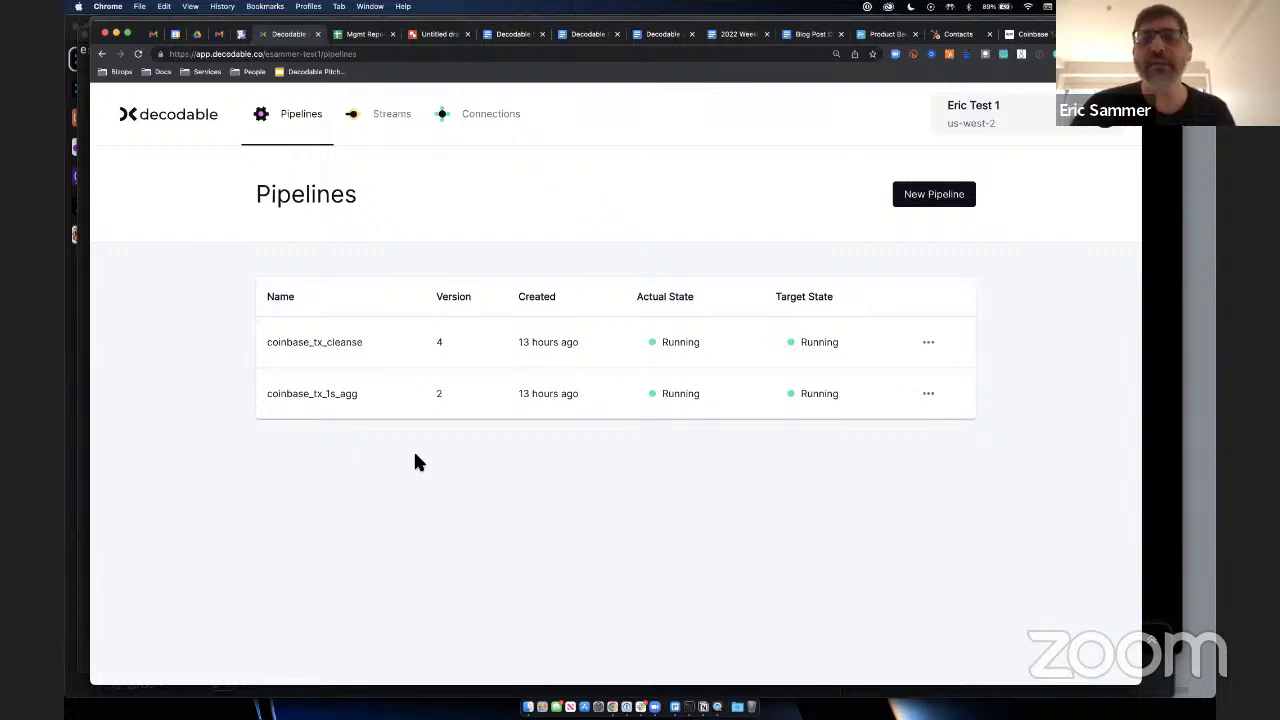
{"action": "left_click", "coordinate": [905, 196]}
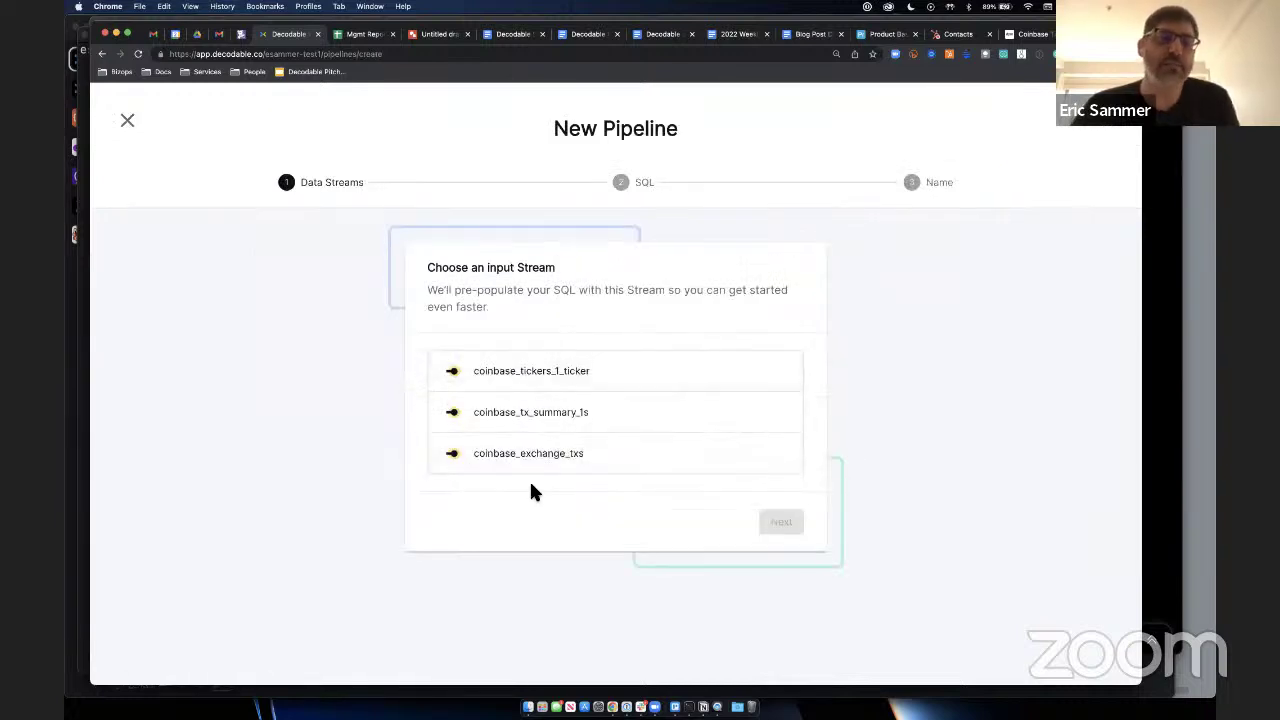
{"action": "left_click", "coordinate": [612, 453]}
{"action": "left_click", "coordinate": [763, 527]}
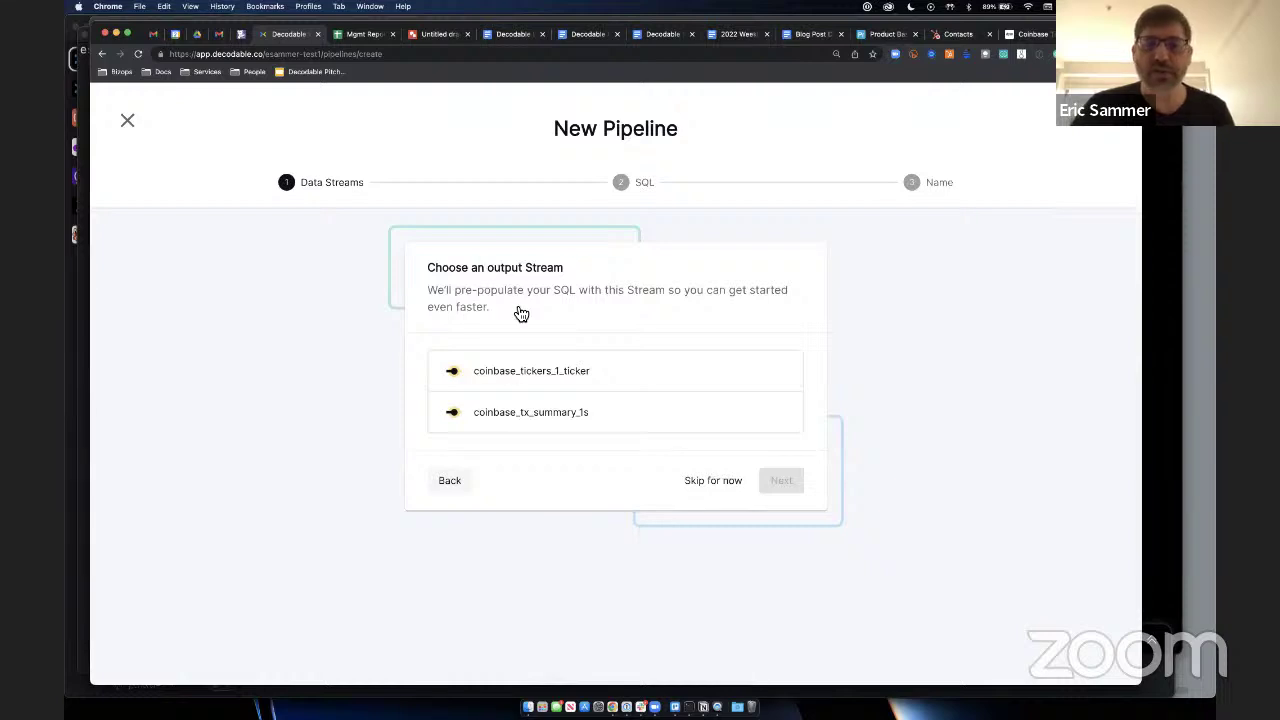
{"action": "left_click", "coordinate": [711, 482]}
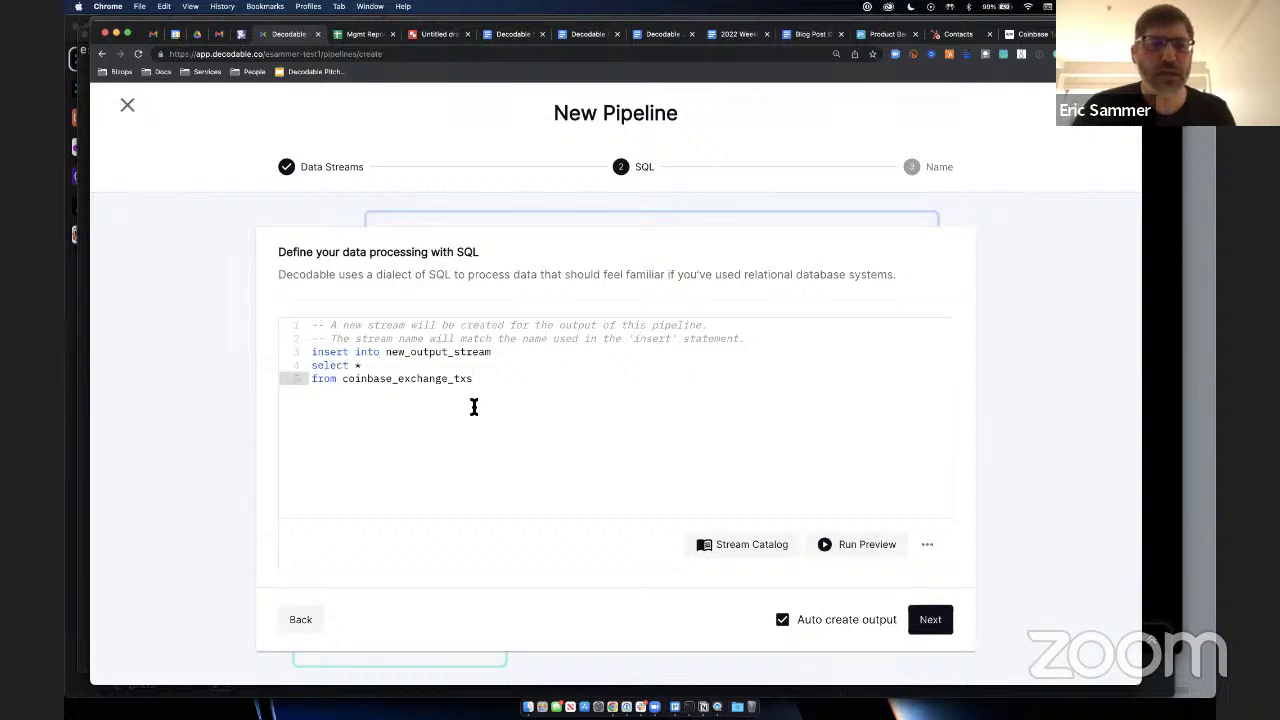
Step: Examine the pre-populated pipeline SQL, highlighting the new_output_stream target and the coinbase_exchange_txs source
{"action": "left_click", "coordinate": [327, 354]}
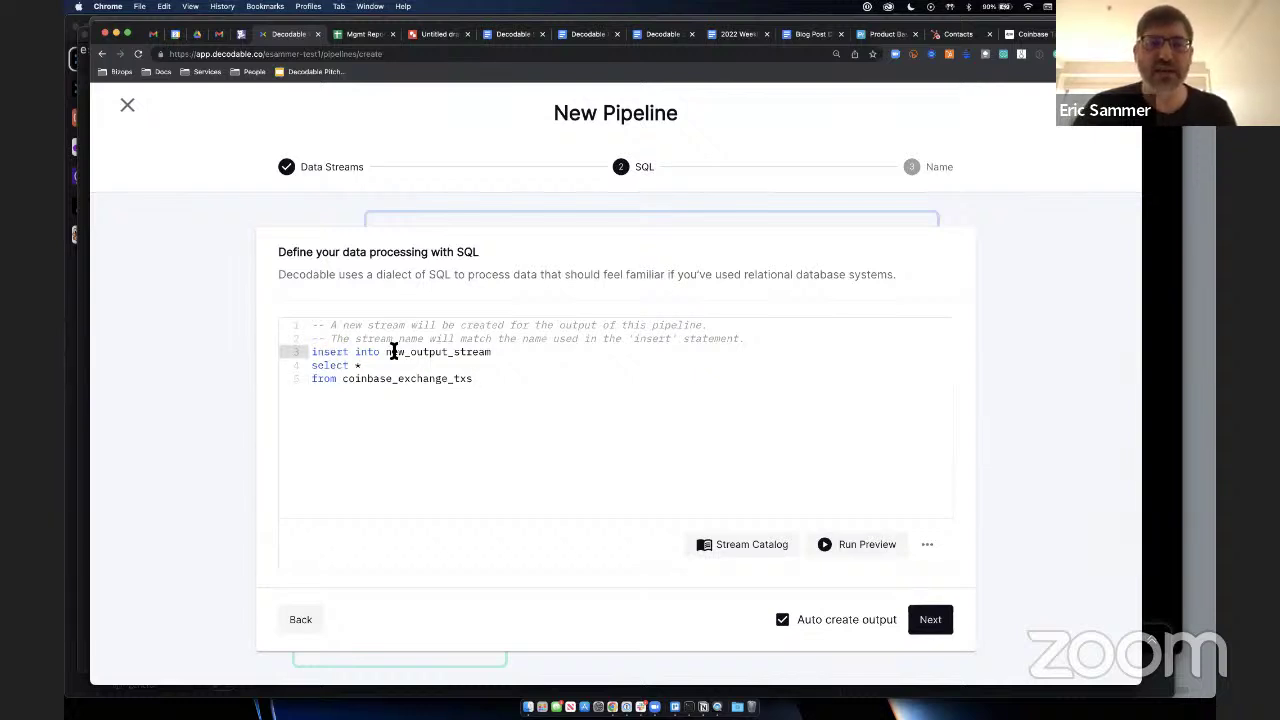
{"action": "double_click", "coordinate": [430, 353]}
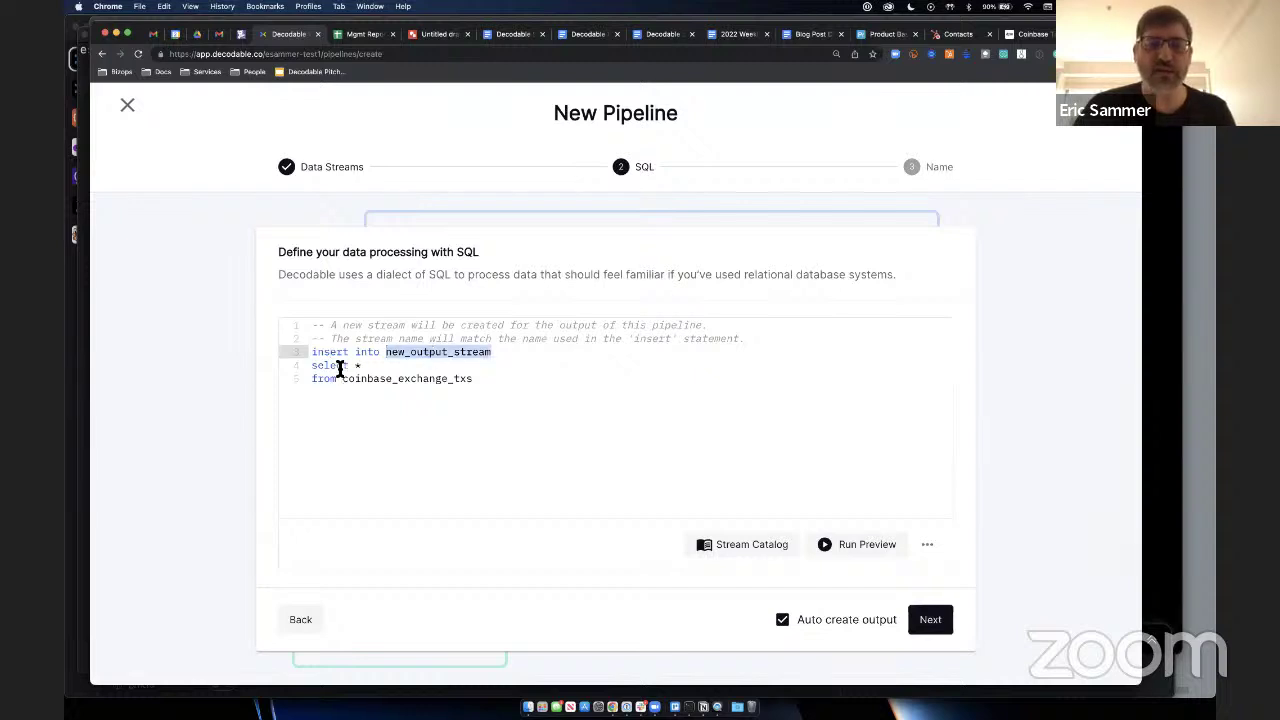
{"action": "double_click", "coordinate": [407, 380]}
{"action": "left_click", "coordinate": [494, 440]}
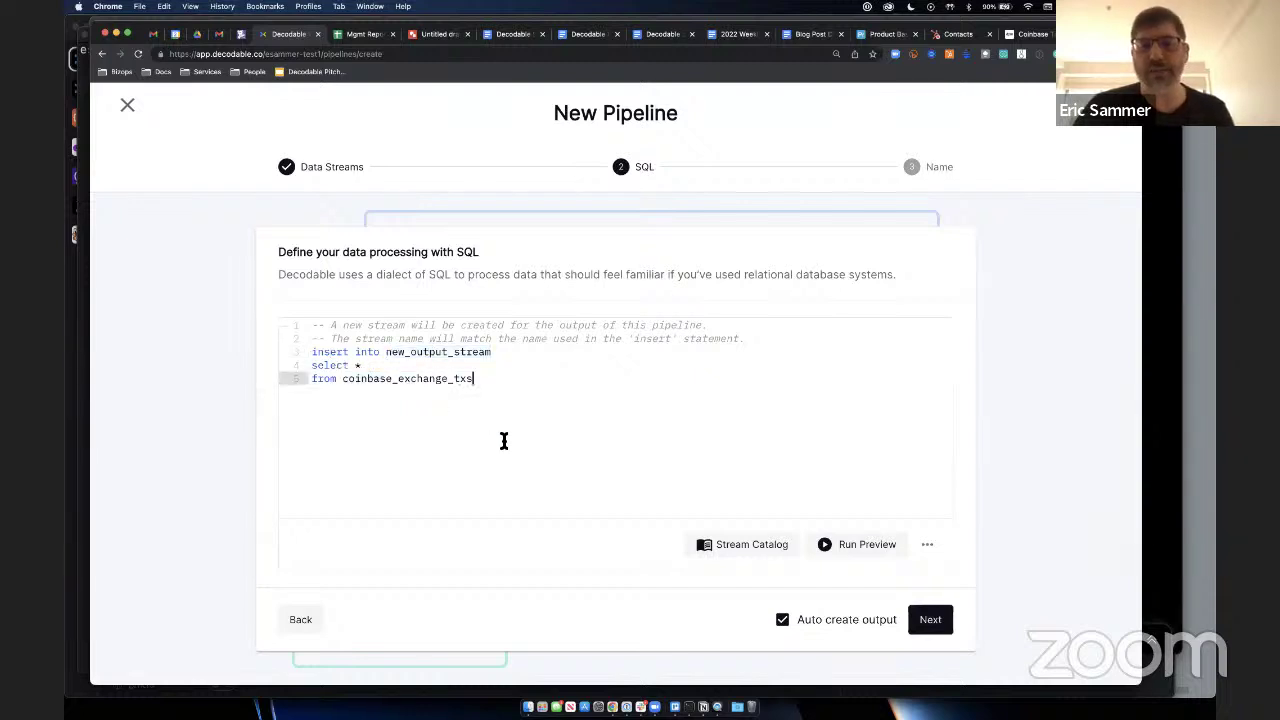
Step: Look through the fields of coinbase_exchange_txs in the Stream Catalog and return to the catalog's stream list
{"action": "left_click", "coordinate": [741, 549]}
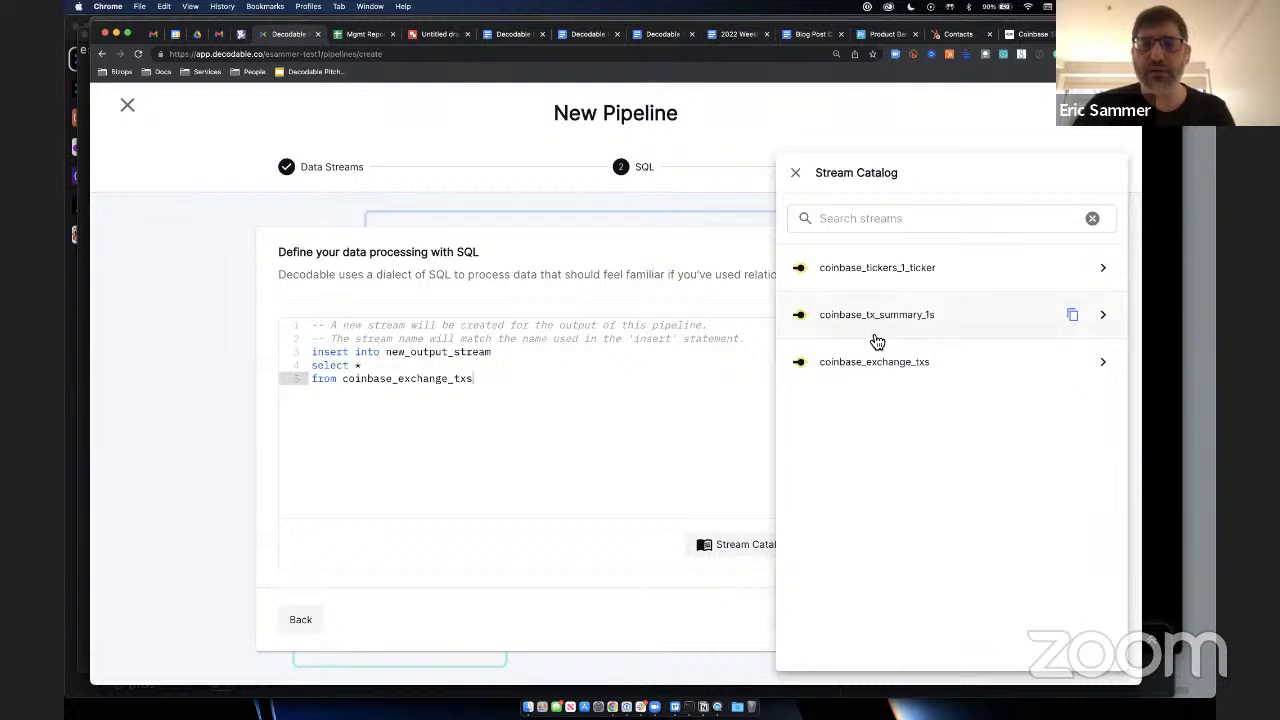
{"action": "left_click", "coordinate": [877, 380]}
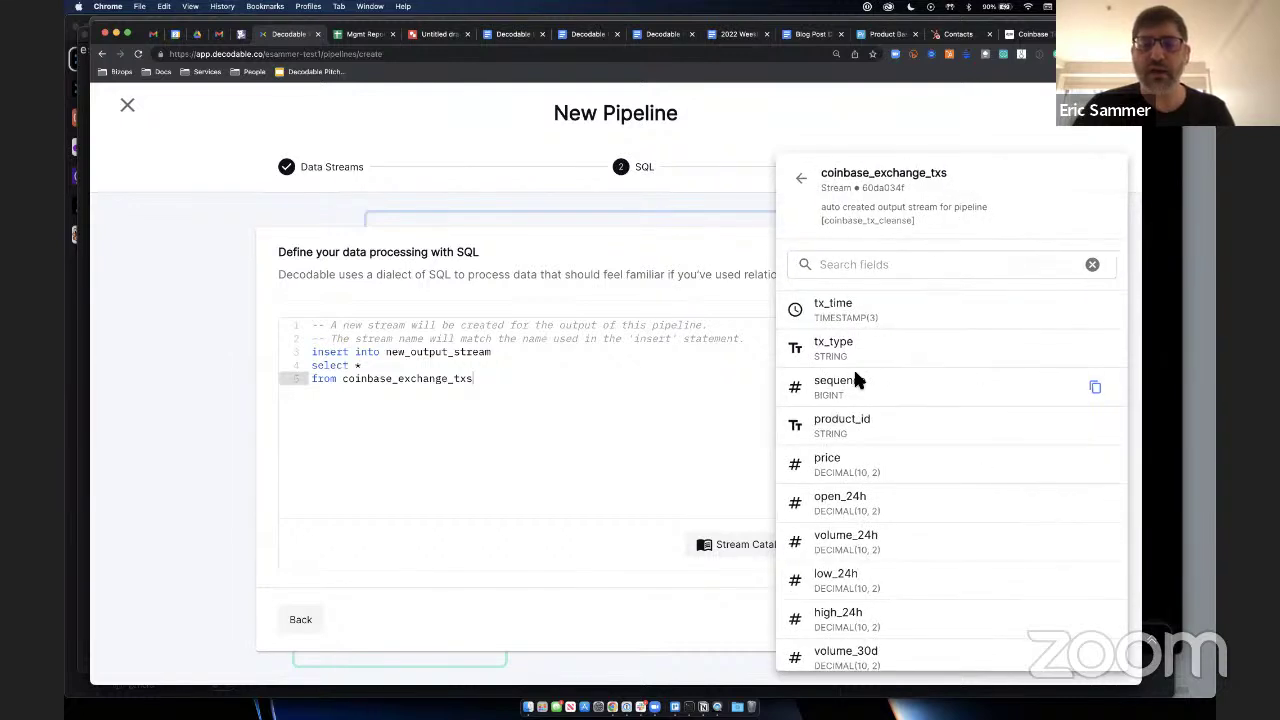
{"action": "scroll", "coordinate": [860, 420], "scroll_direction": "down", "scroll_amount": 5}
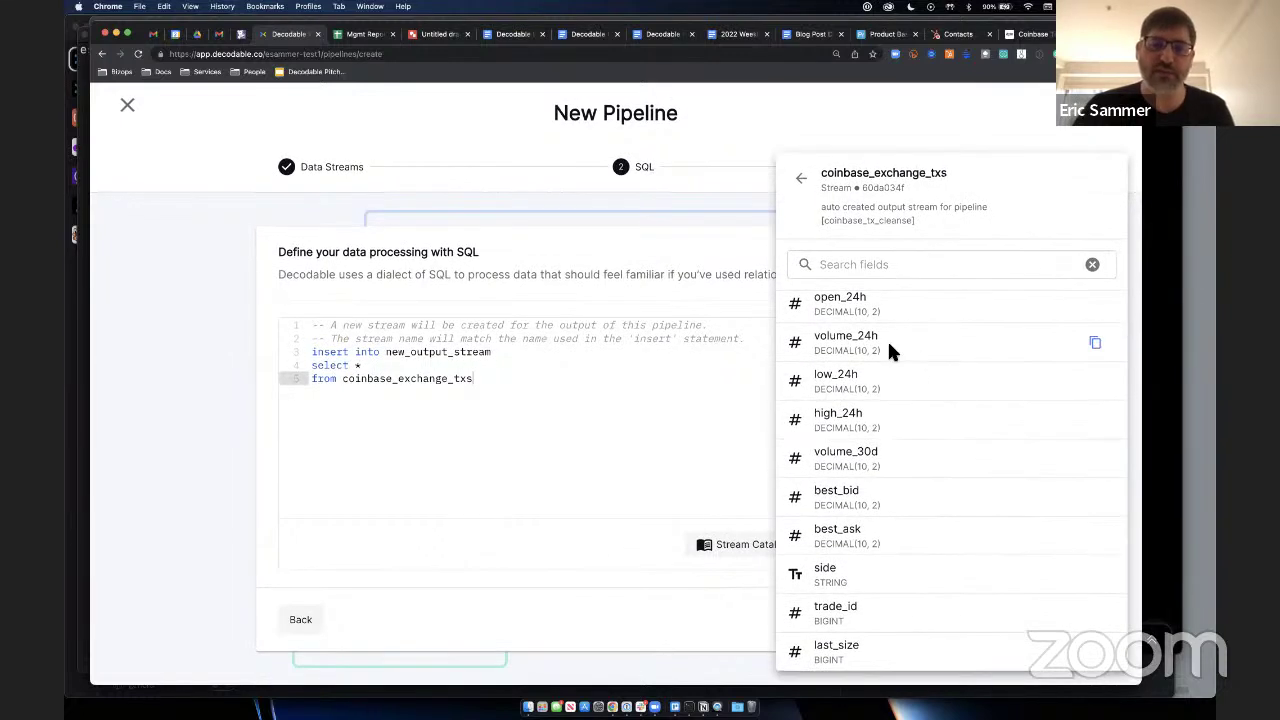
{"action": "left_click", "coordinate": [800, 181]}
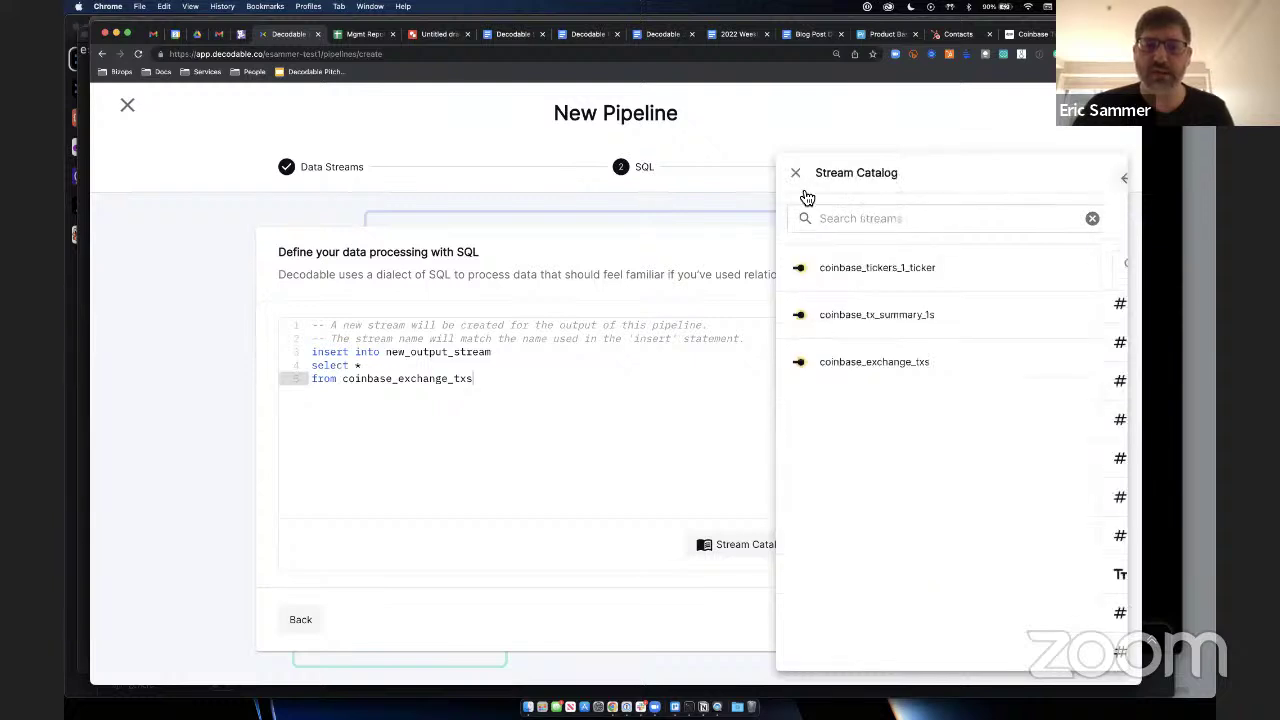
Step: View the fields of coinbase_tickers_1_ticker in the Stream Catalog, return to the stream list and close the catalog
{"action": "left_click", "coordinate": [850, 272]}
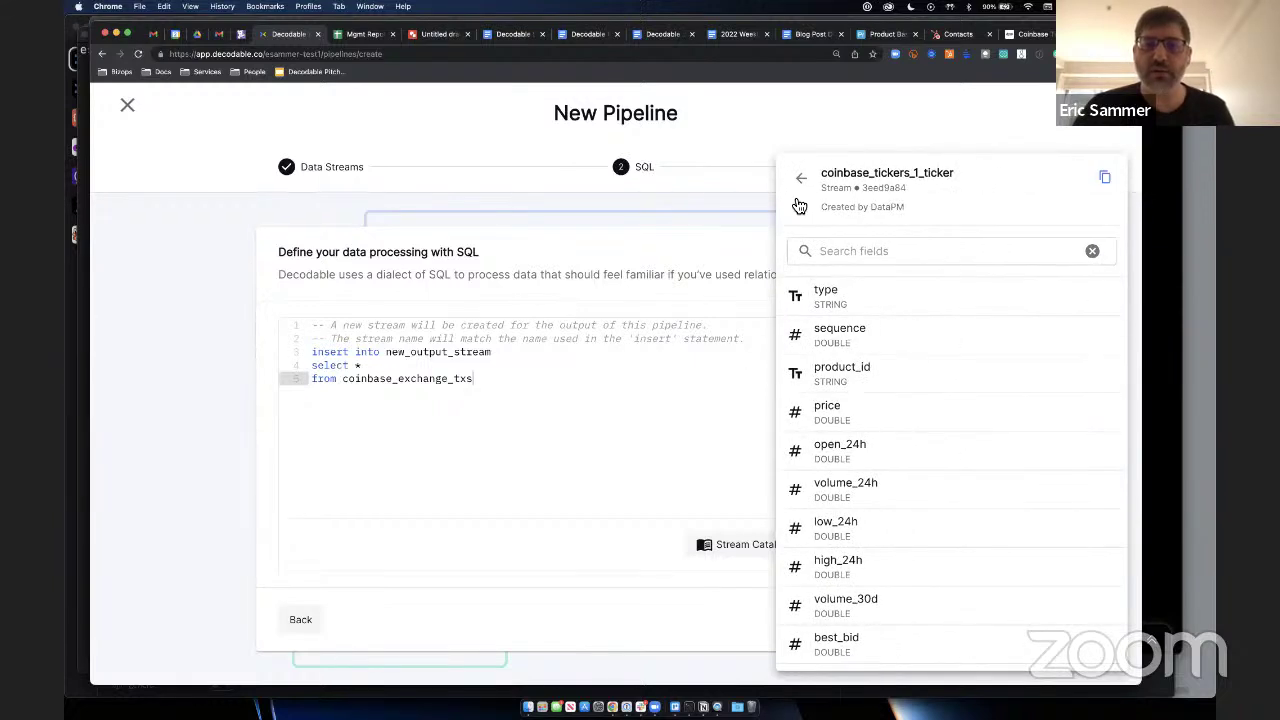
{"action": "left_click", "coordinate": [800, 178]}
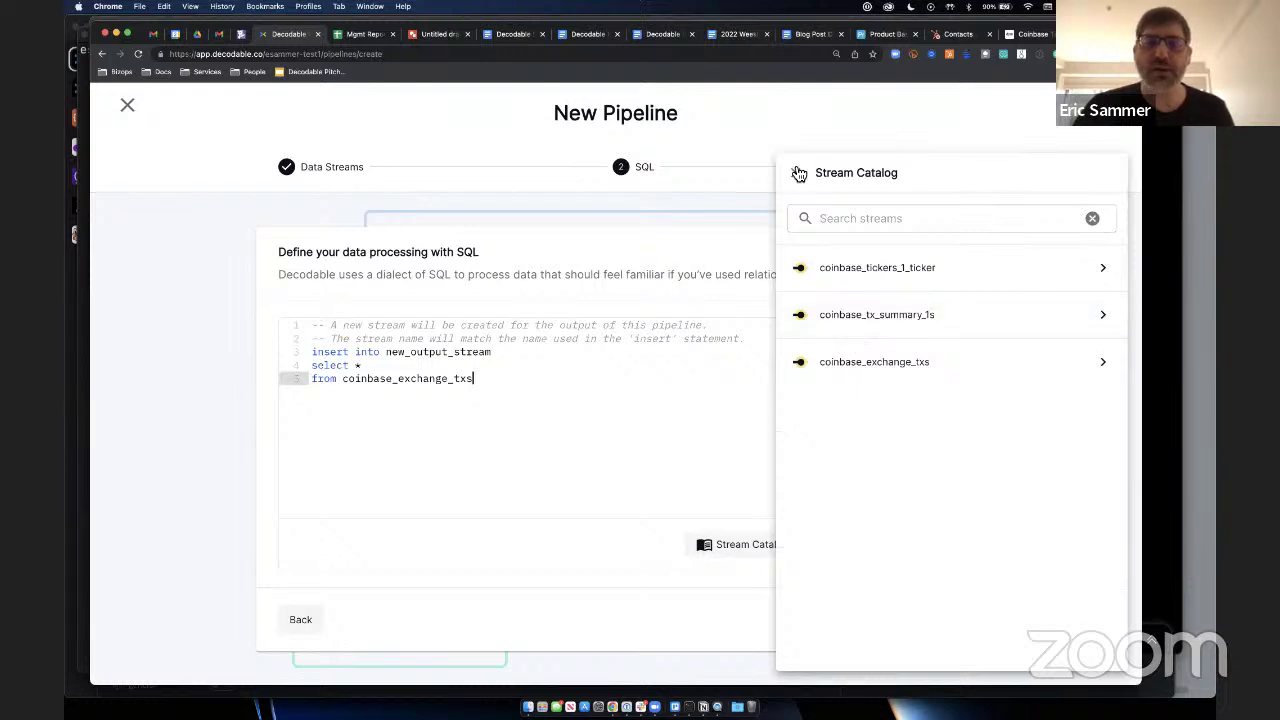
{"action": "left_click", "coordinate": [641, 272]}
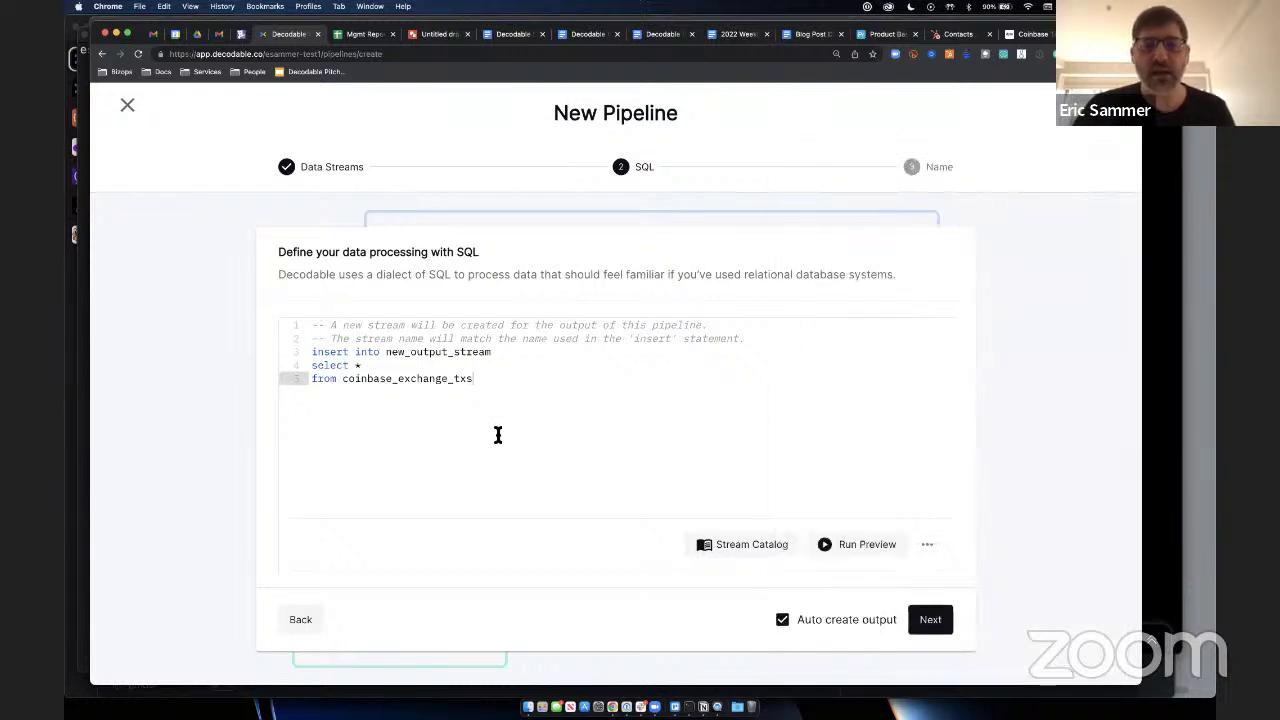
Step: Examine the pipeline SQL's select clause and highlight the new_output_stream target in the insert statement
{"action": "left_click", "coordinate": [352, 368]}
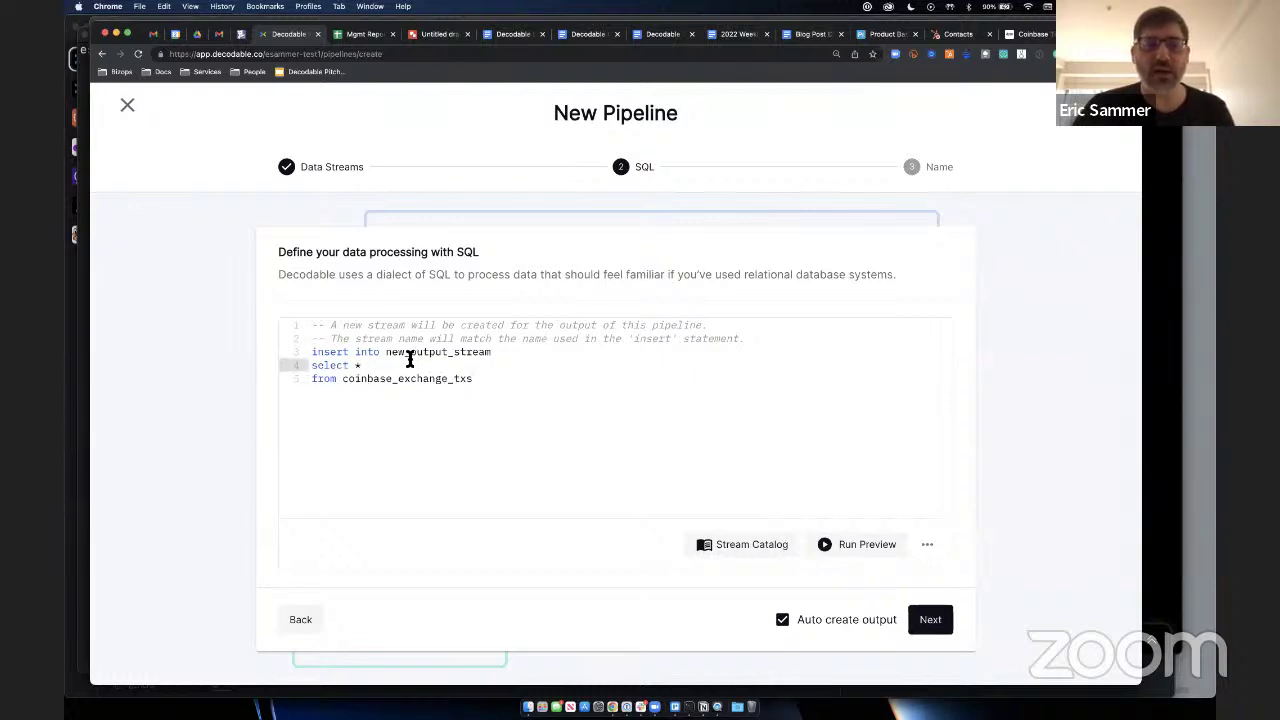
{"action": "double_click", "coordinate": [423, 352]}
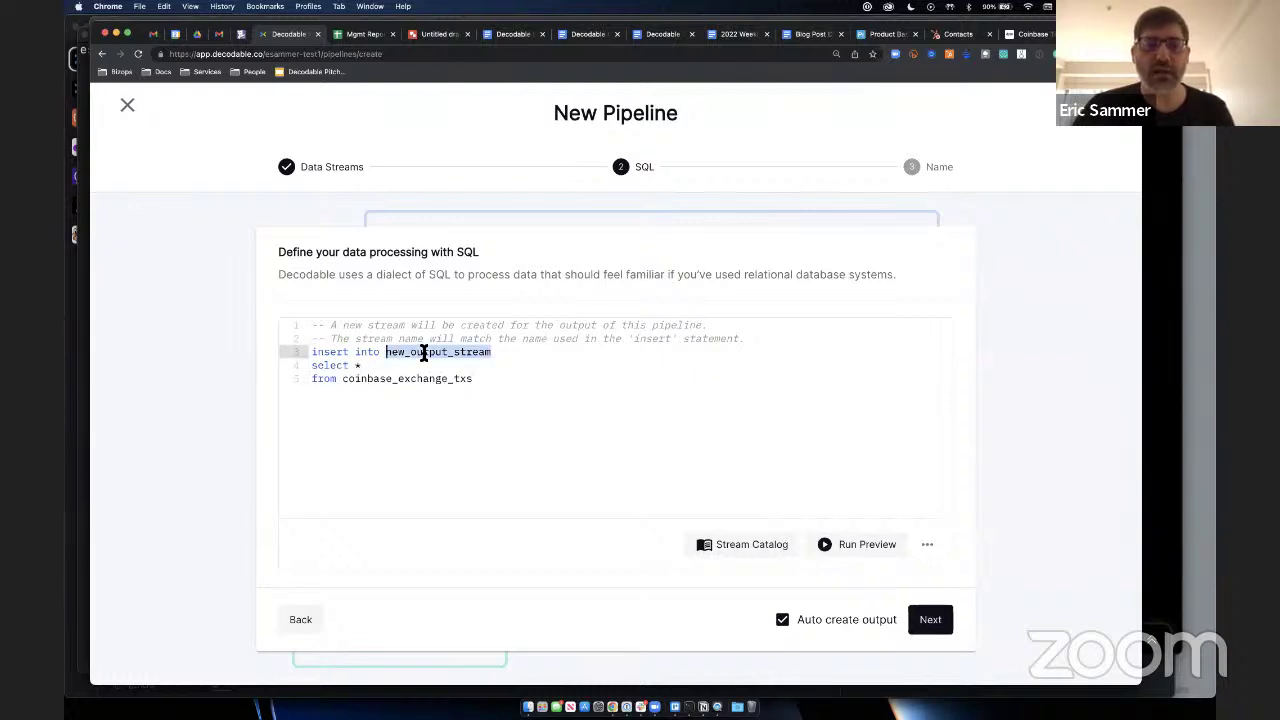
{"action": "left_click", "coordinate": [355, 368]}
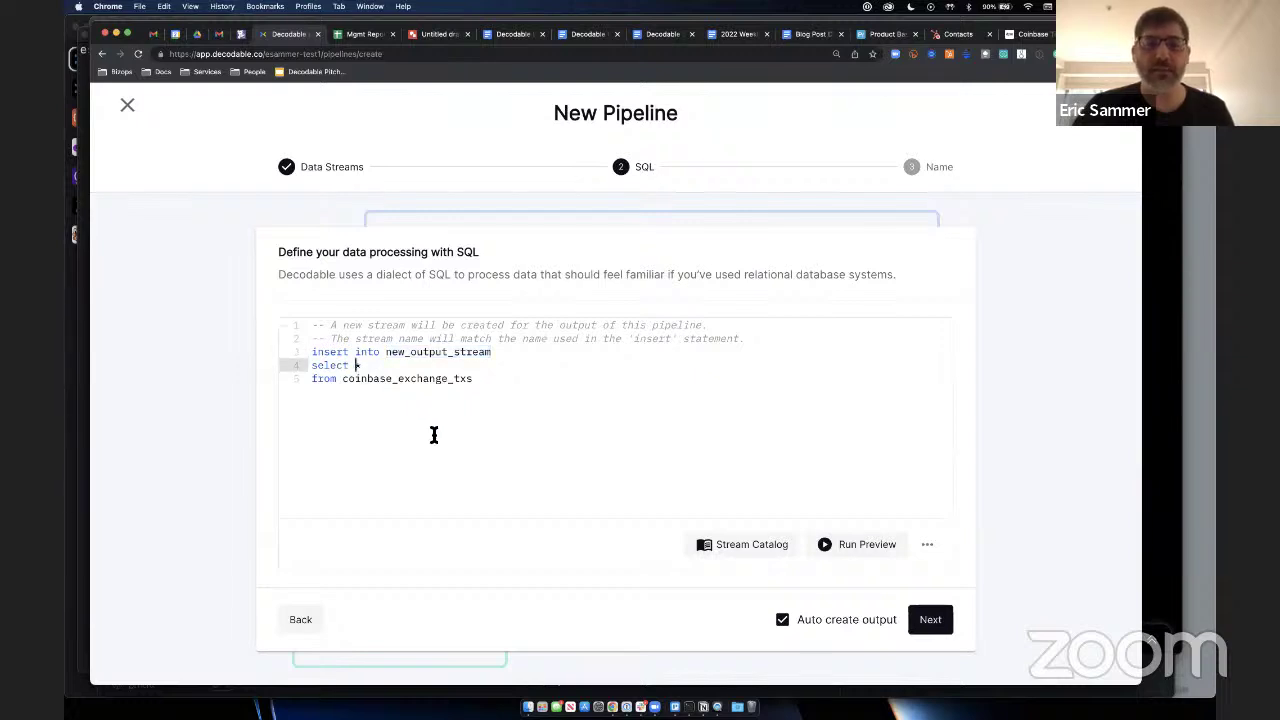
{"action": "left_click", "coordinate": [433, 435]}
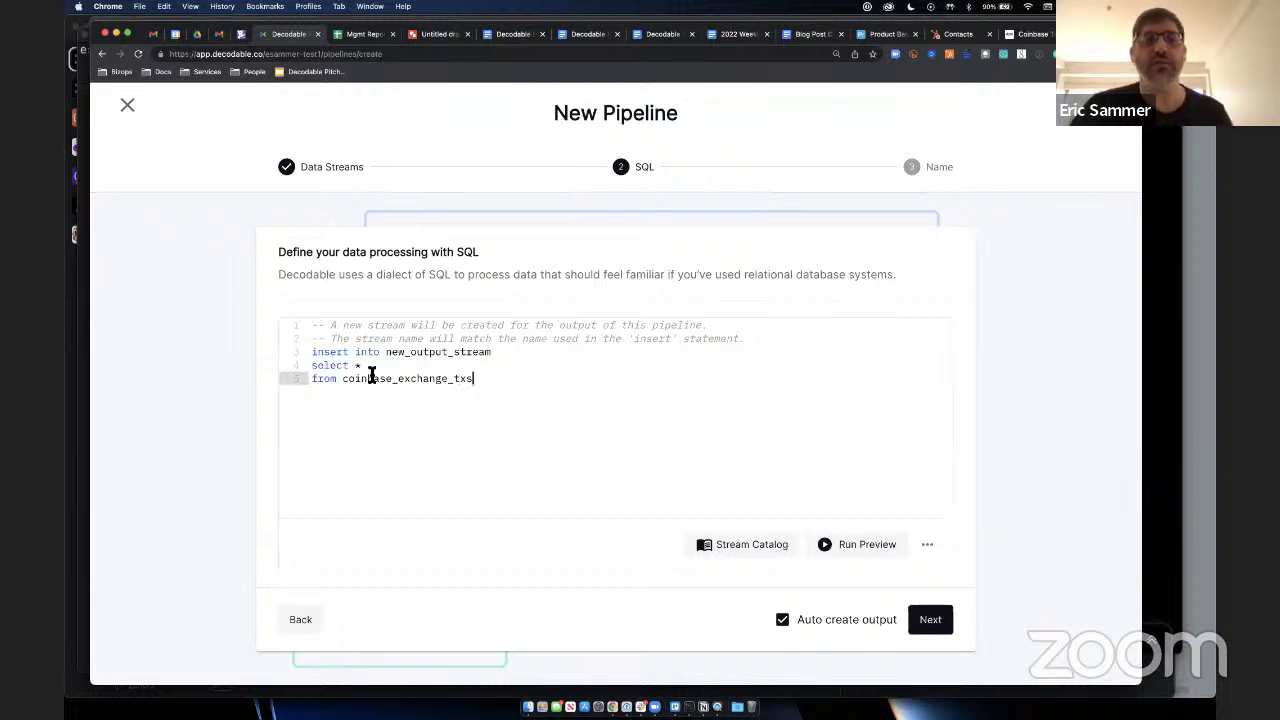
{"action": "double_click", "coordinate": [425, 352]}
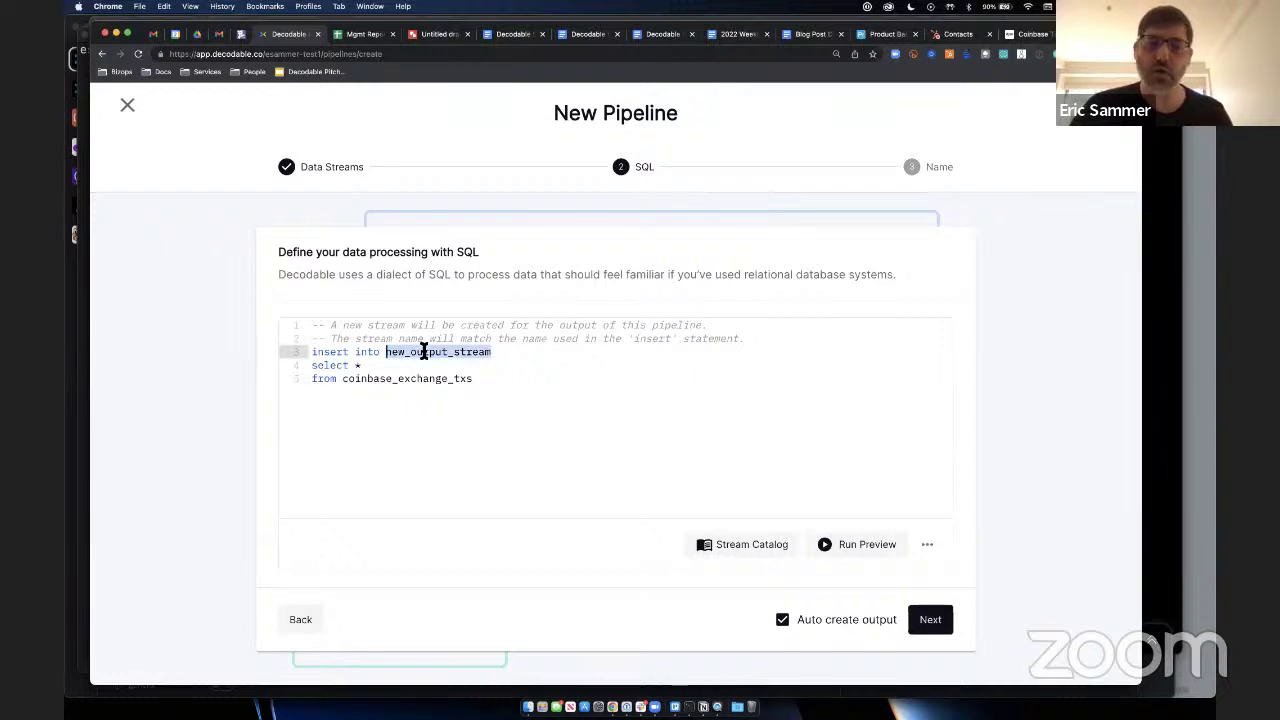
{"action": "left_click", "coordinate": [453, 381]}
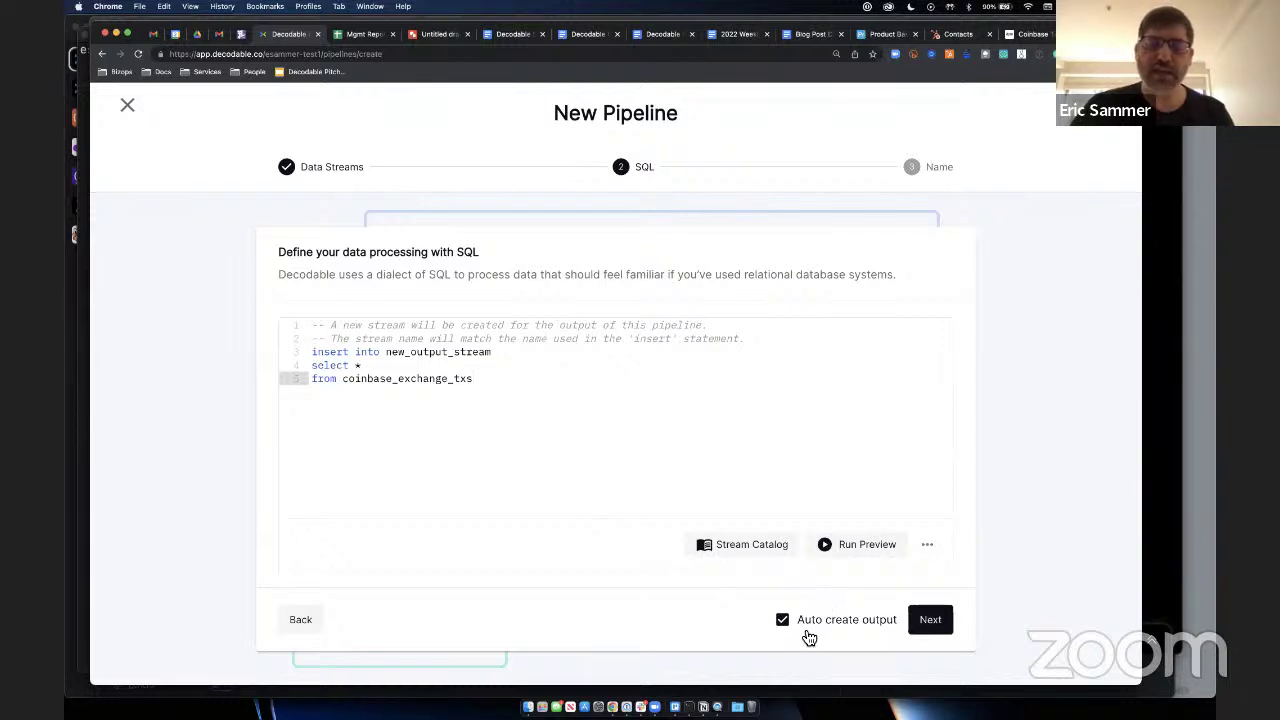
Step: Switch automatic output creation off and back on, check the editor's extra options, and highlight the whole insert statement
{"action": "left_click", "coordinate": [848, 630]}
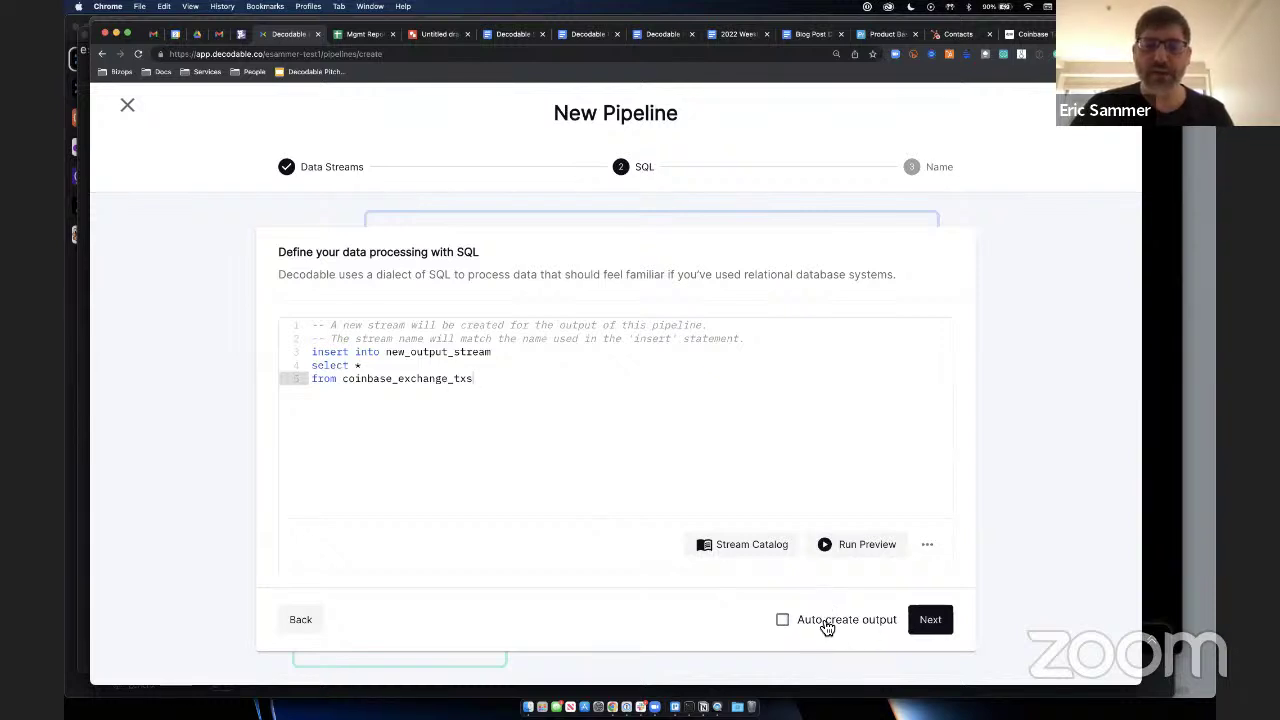
{"action": "left_click", "coordinate": [834, 622]}
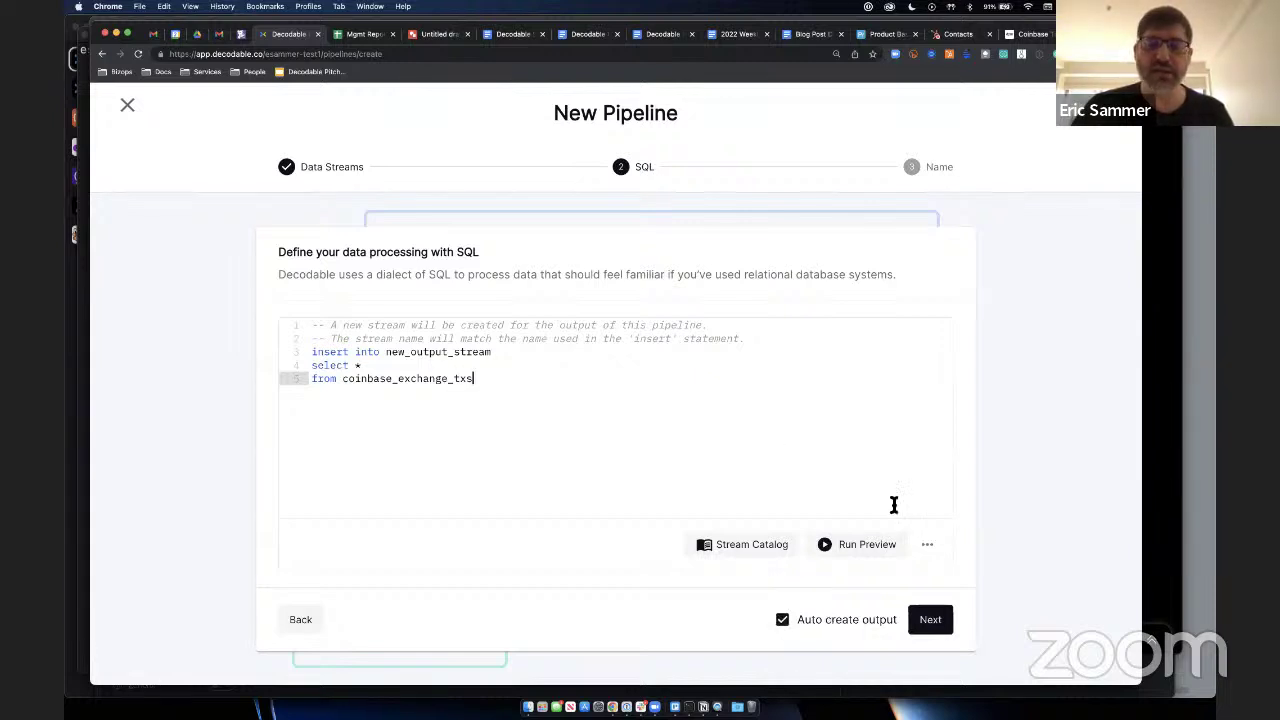
{"action": "left_click", "coordinate": [930, 545]}
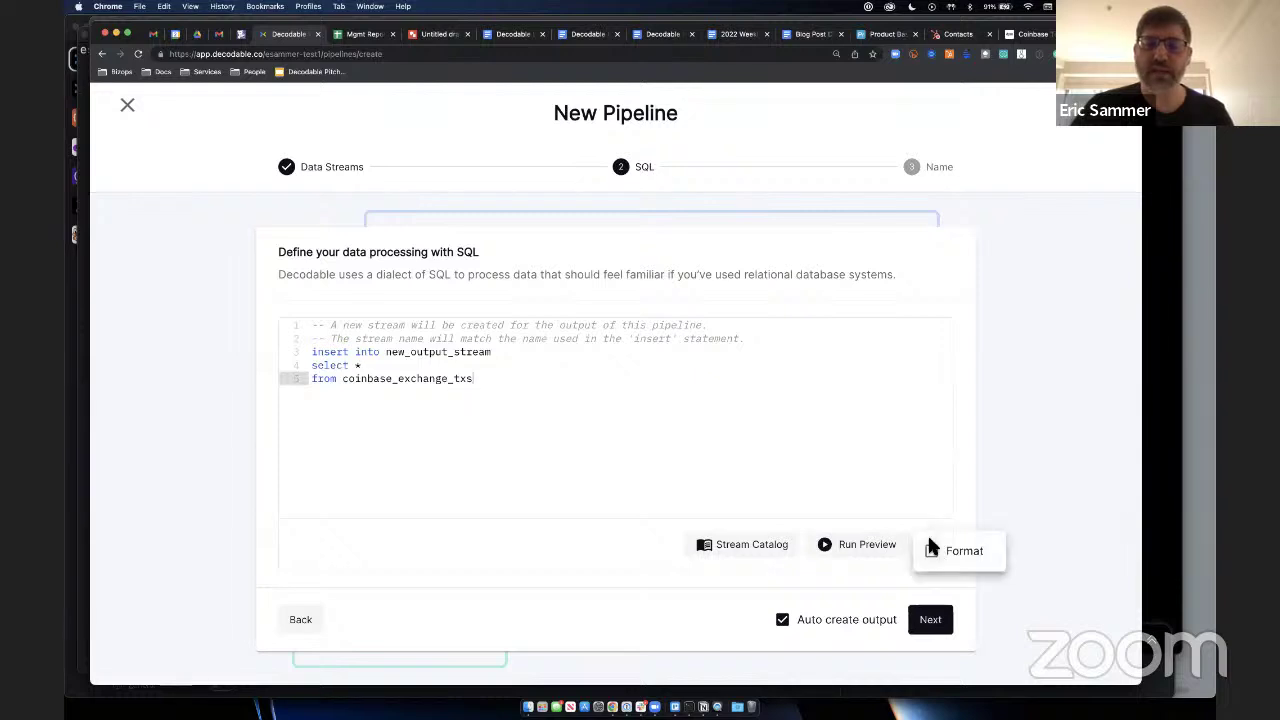
{"action": "left_click", "coordinate": [770, 441]}
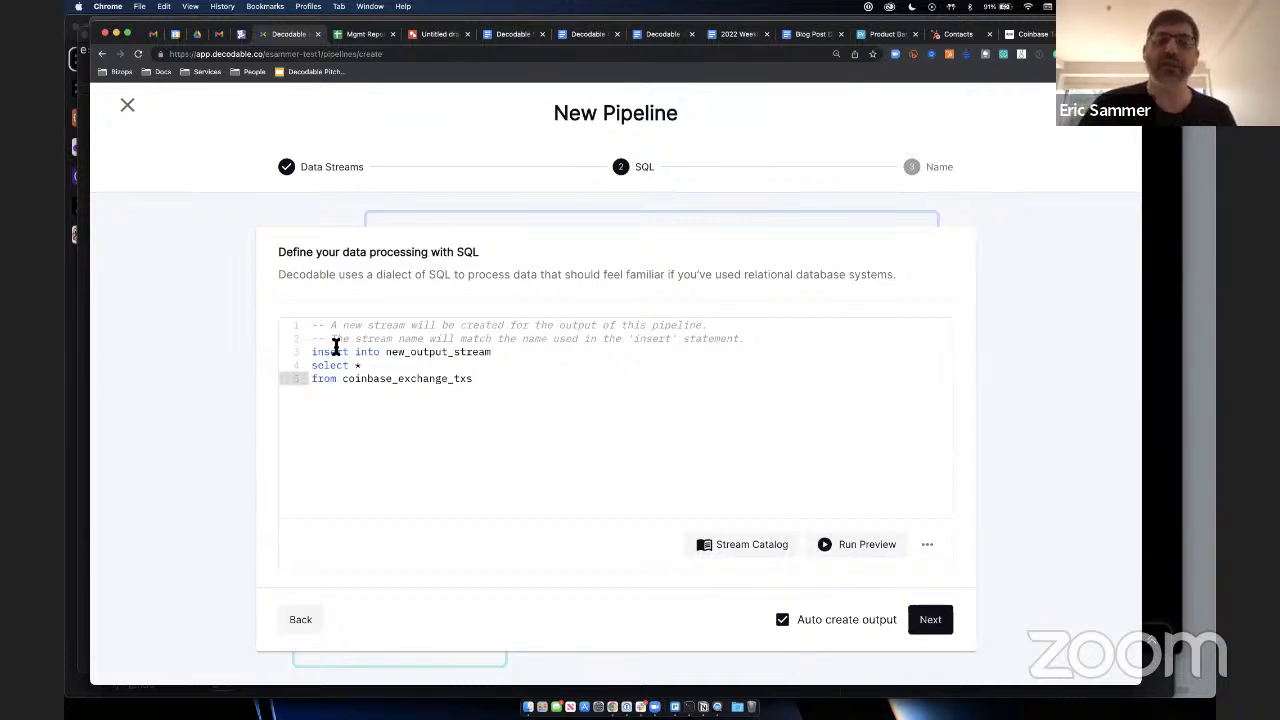
{"action": "left_click_drag", "start_coordinate": [318, 352], "coordinate": [431, 417]}
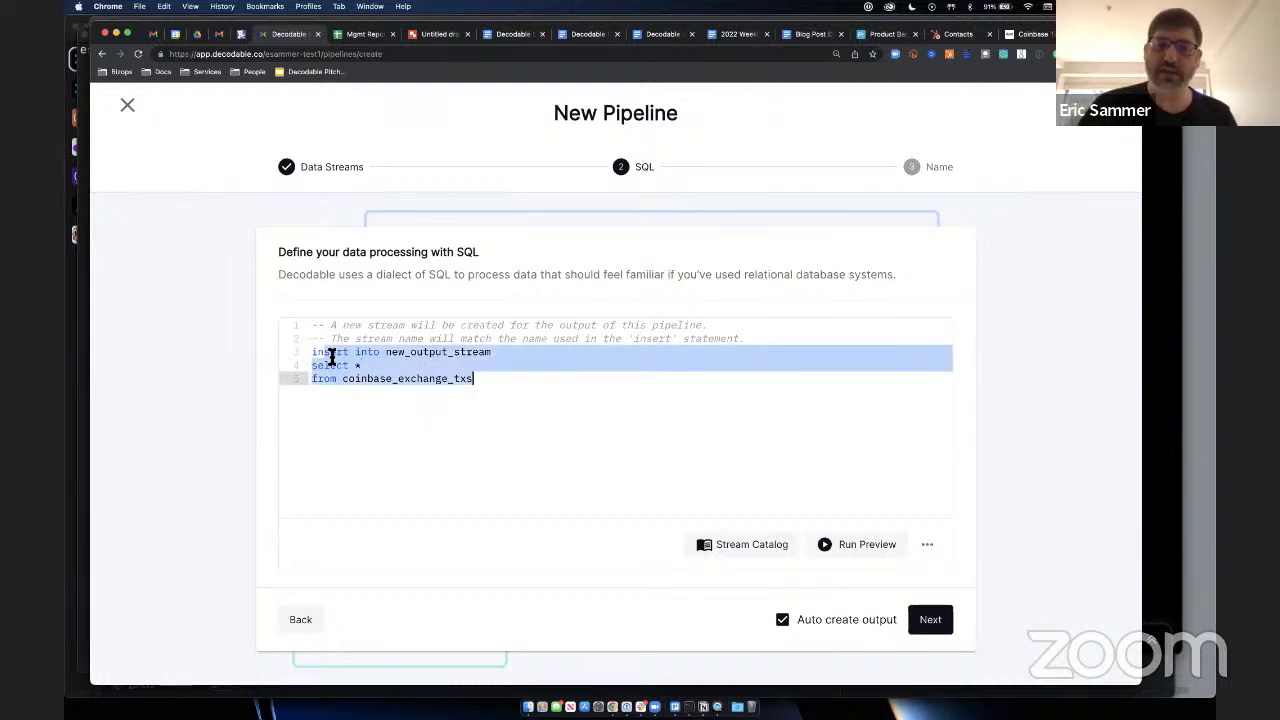
{"action": "left_click", "coordinate": [363, 445]}
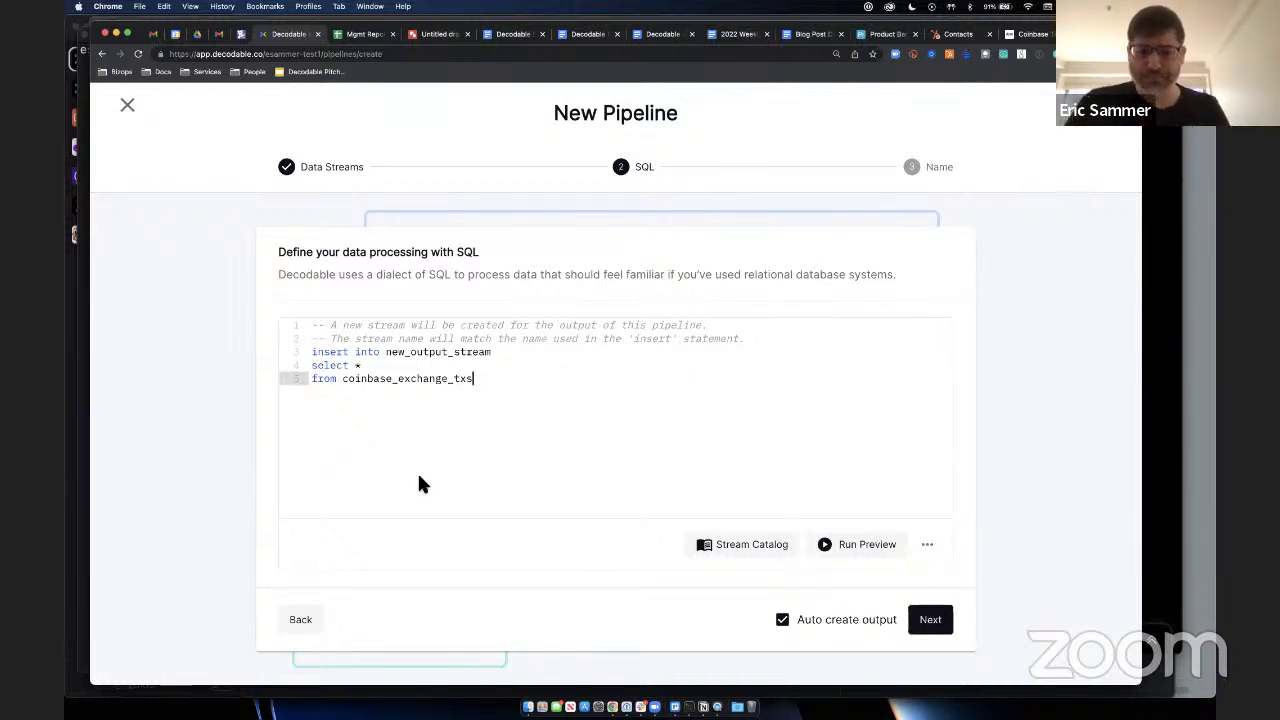
Step: Replace the * in the pipeline's select clause with a column named foo
{"action": "left_click", "coordinate": [372, 367]}
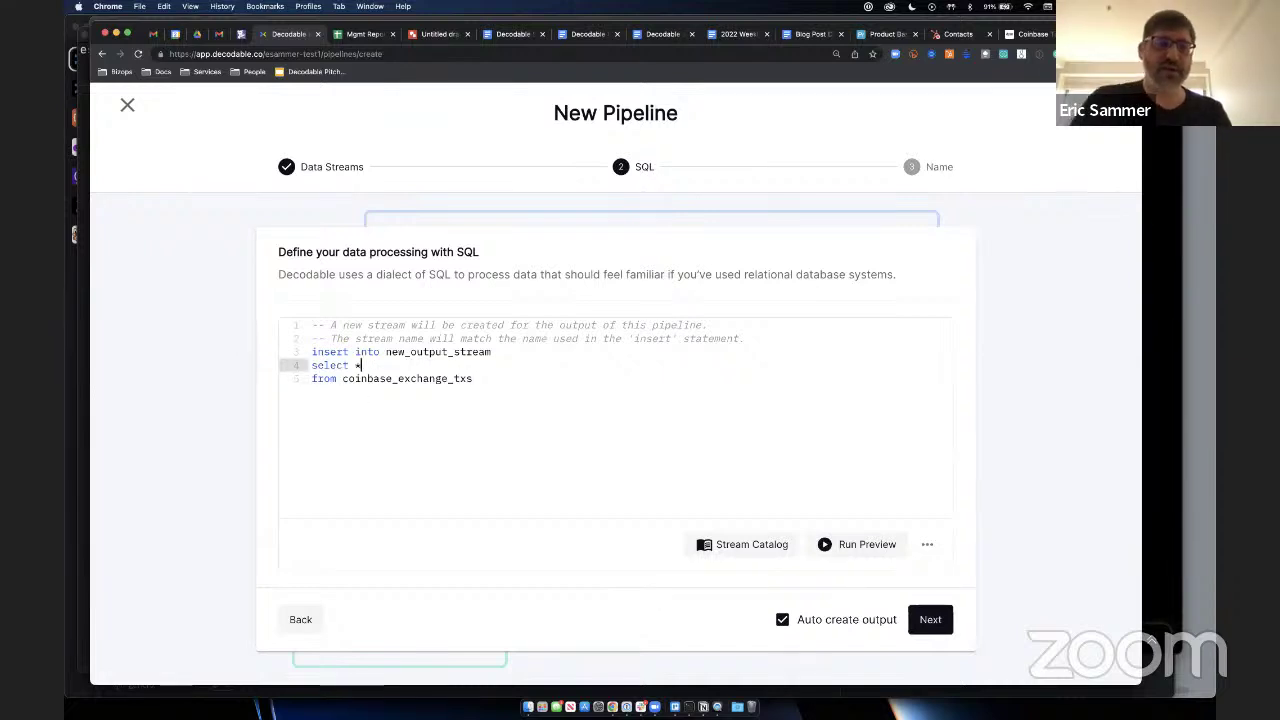
{"action": "key", "text": "BackSpace"}
{"action": "type", "text": "foo"}
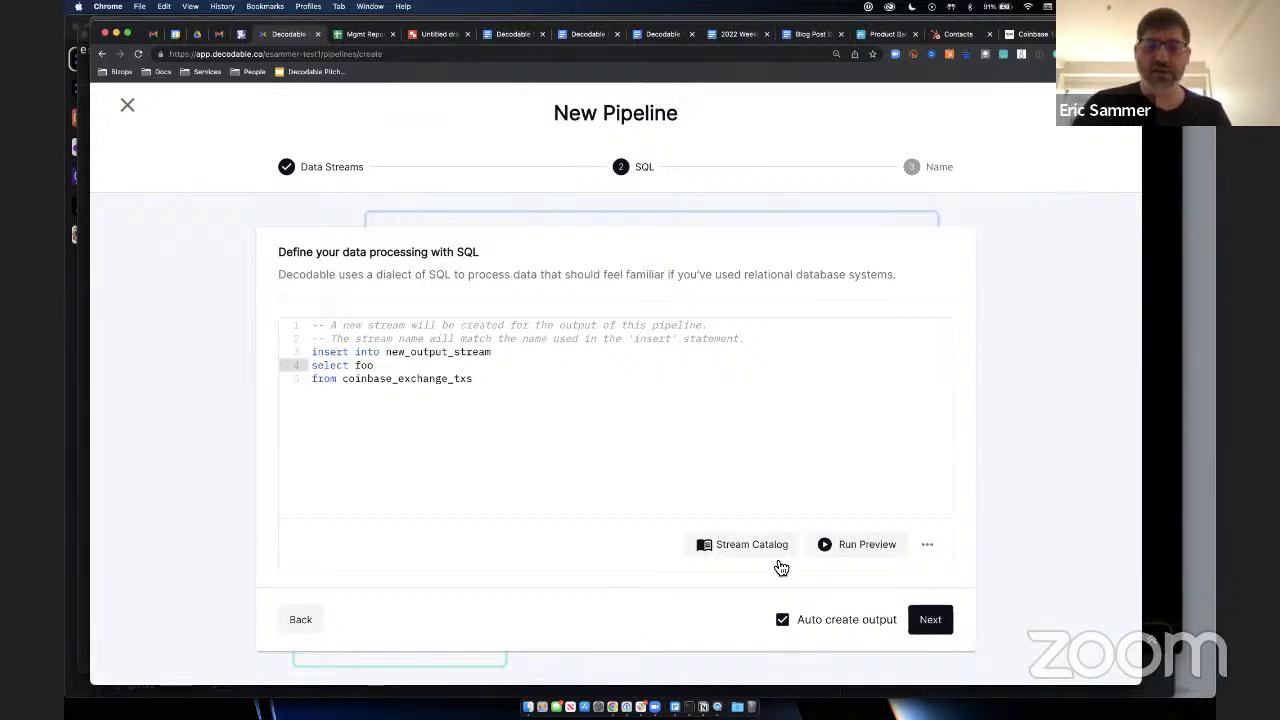
Step: Turn off automatic output creation, proceed to naming, and try to create the pipeline under the name x
{"action": "left_click", "coordinate": [831, 622]}
{"action": "left_click", "coordinate": [942, 622]}
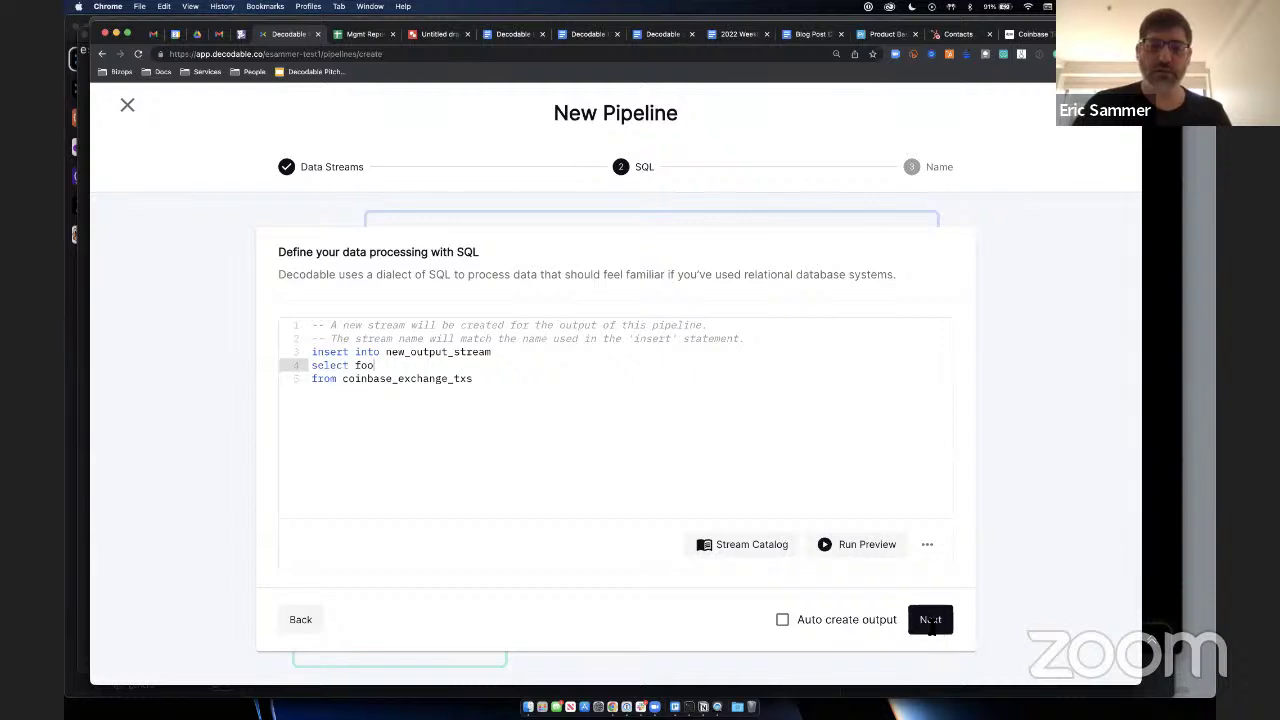
{"action": "left_click", "coordinate": [526, 366]}
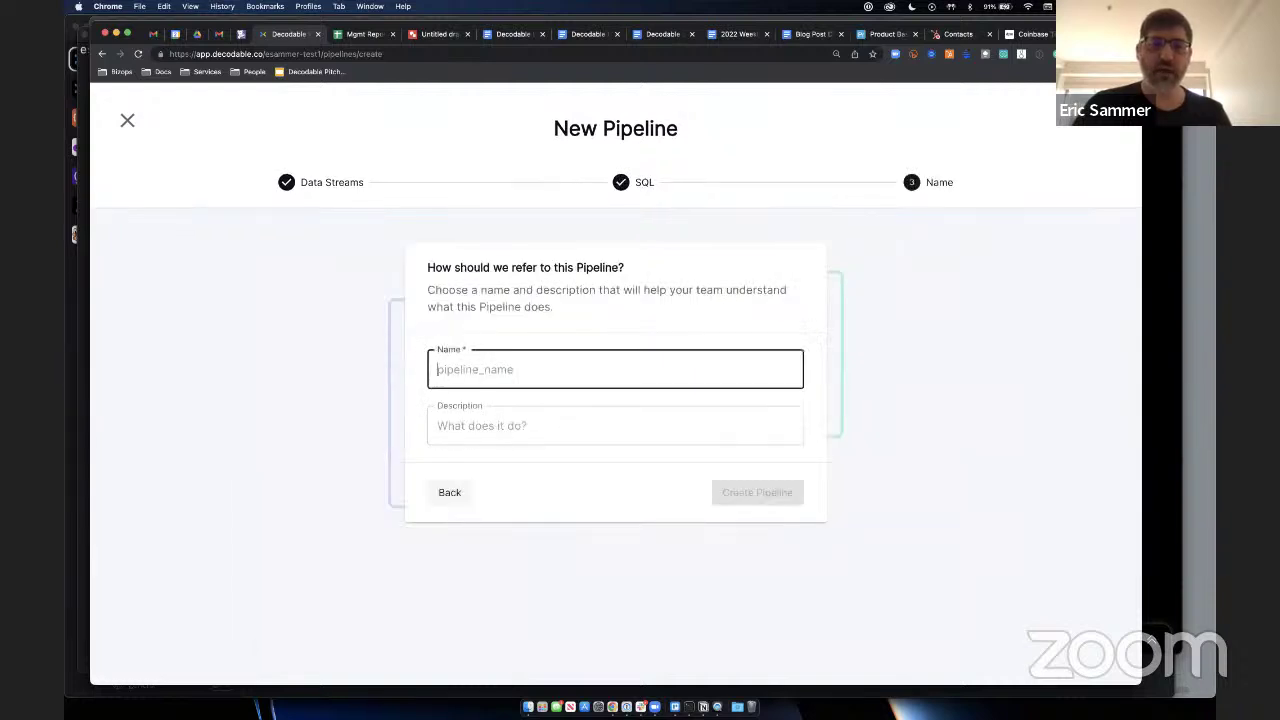
{"action": "type", "text": "x"}
{"action": "key", "text": "Return"}
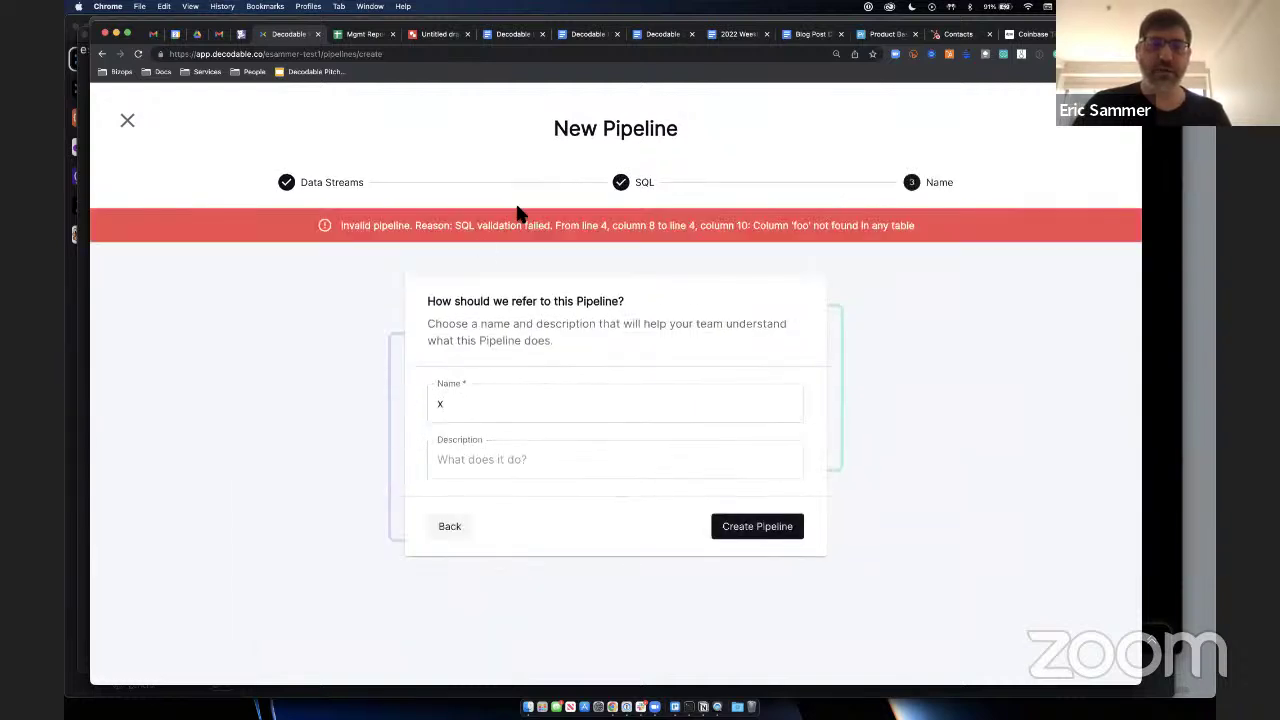
Step: Highlight the column named in the validation error, go back to the SQL step, and discard the new pipeline
{"action": "double_click", "coordinate": [800, 225]}
{"action": "left_click", "coordinate": [449, 526]}
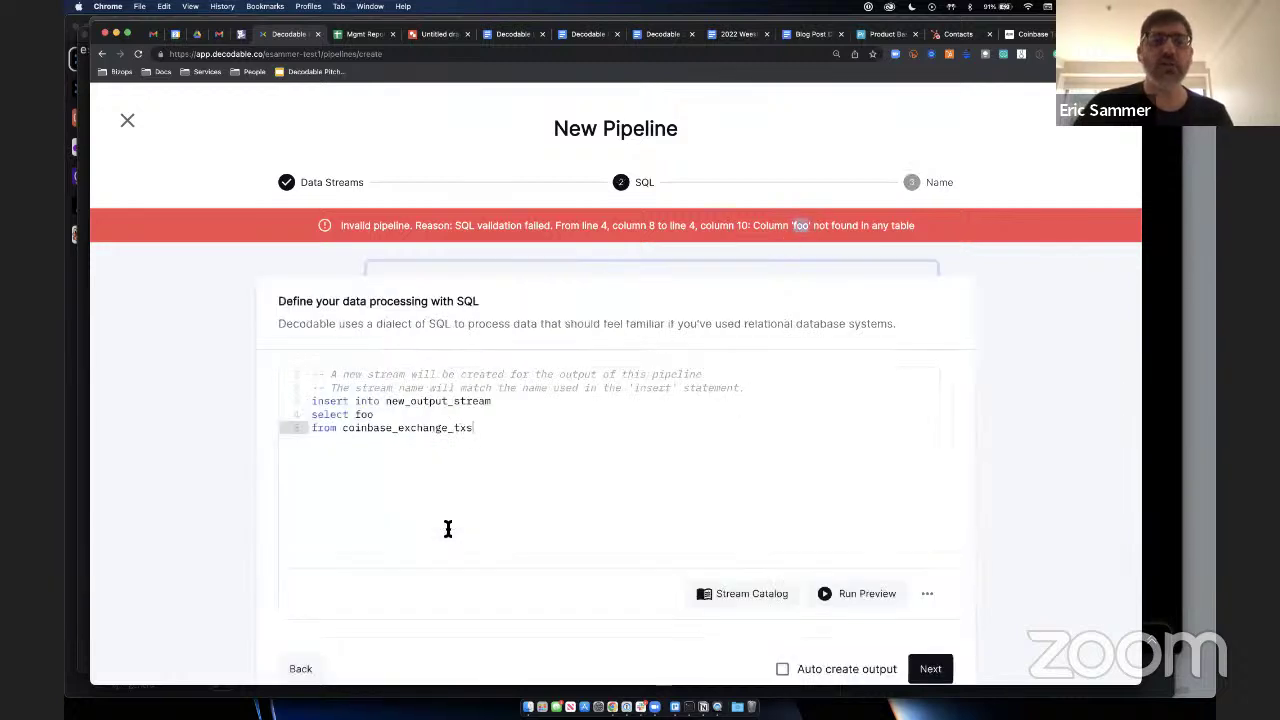
{"action": "left_click", "coordinate": [448, 529]}
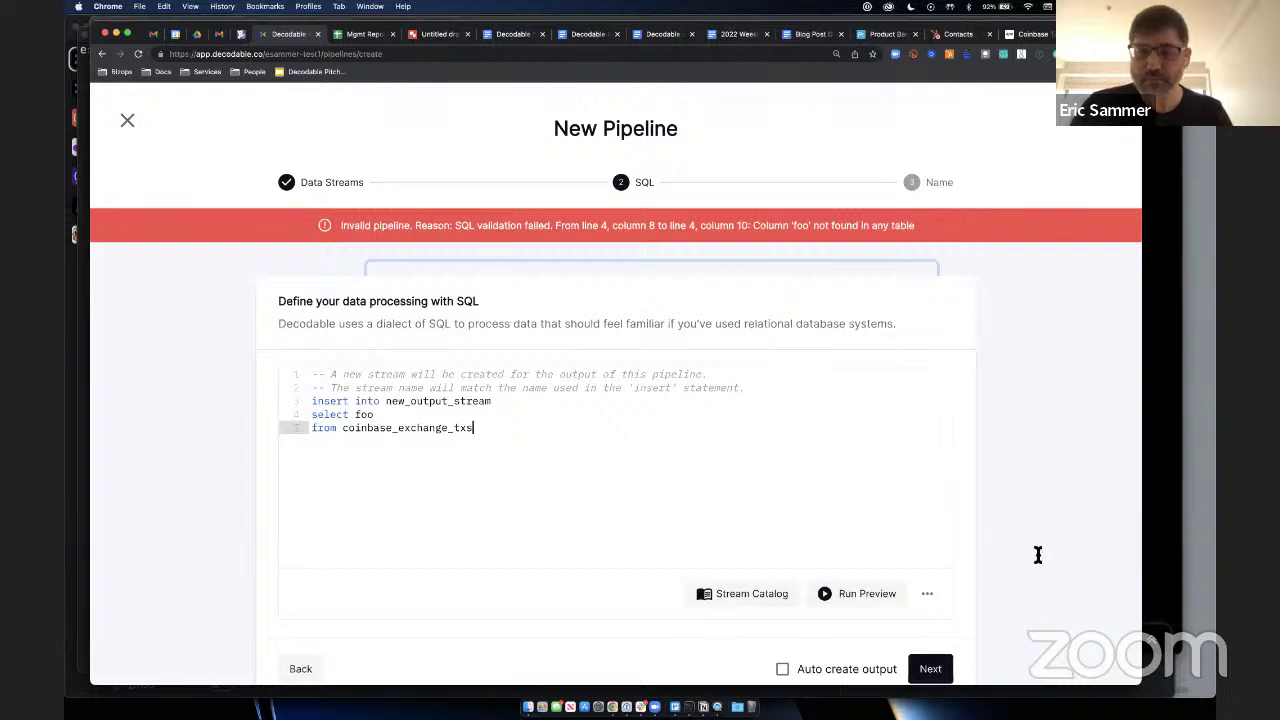
{"action": "left_click", "coordinate": [467, 418]}
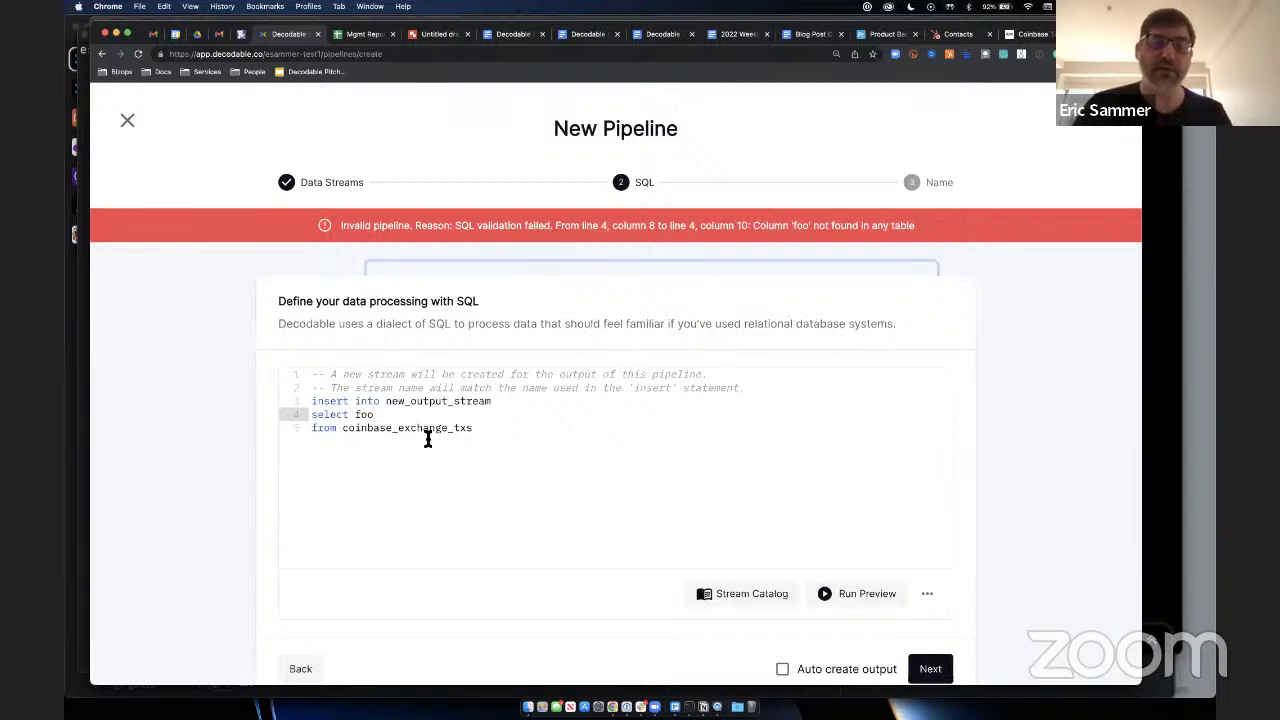
{"action": "left_click", "coordinate": [428, 455]}
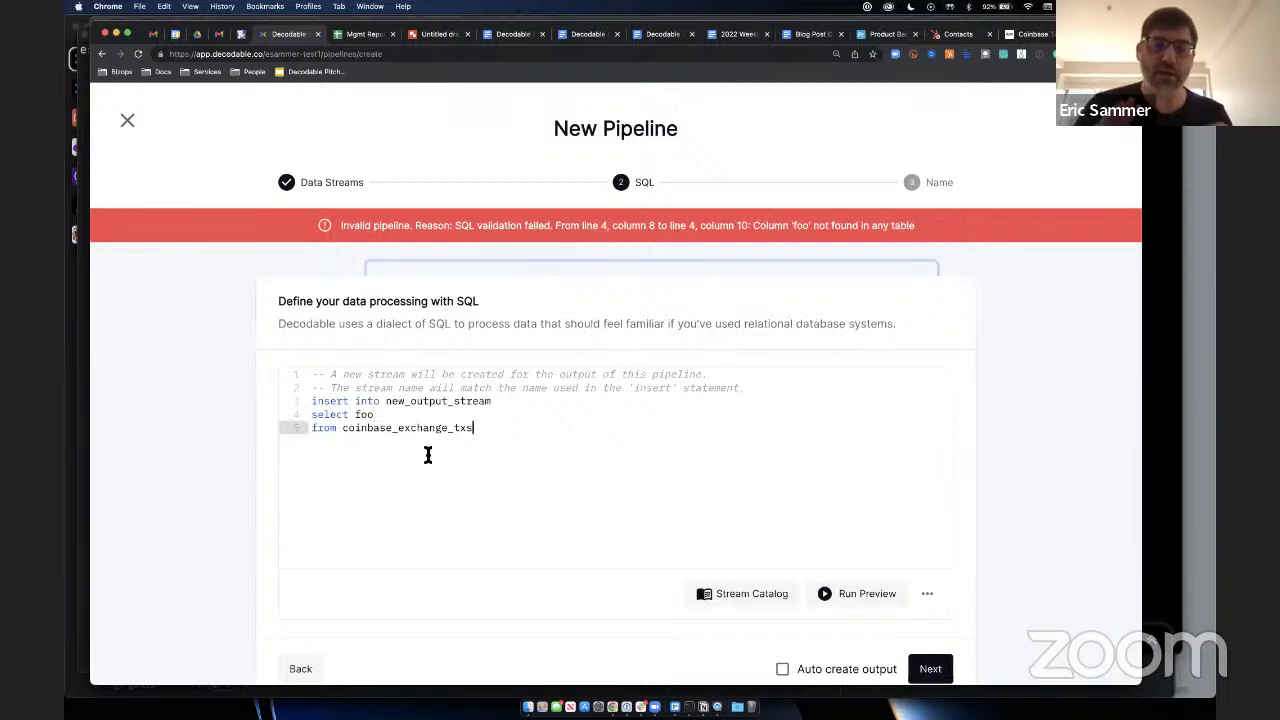
{"action": "left_click", "coordinate": [366, 403]}
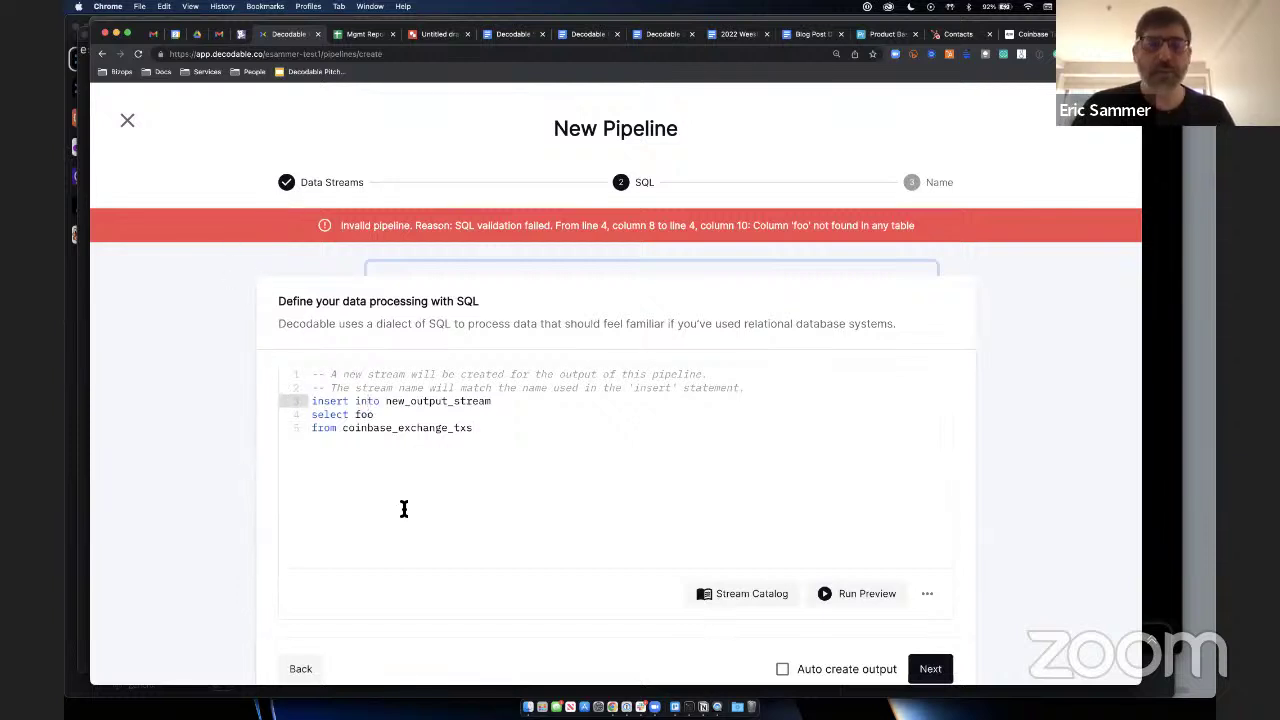
{"action": "left_click", "coordinate": [127, 121]}
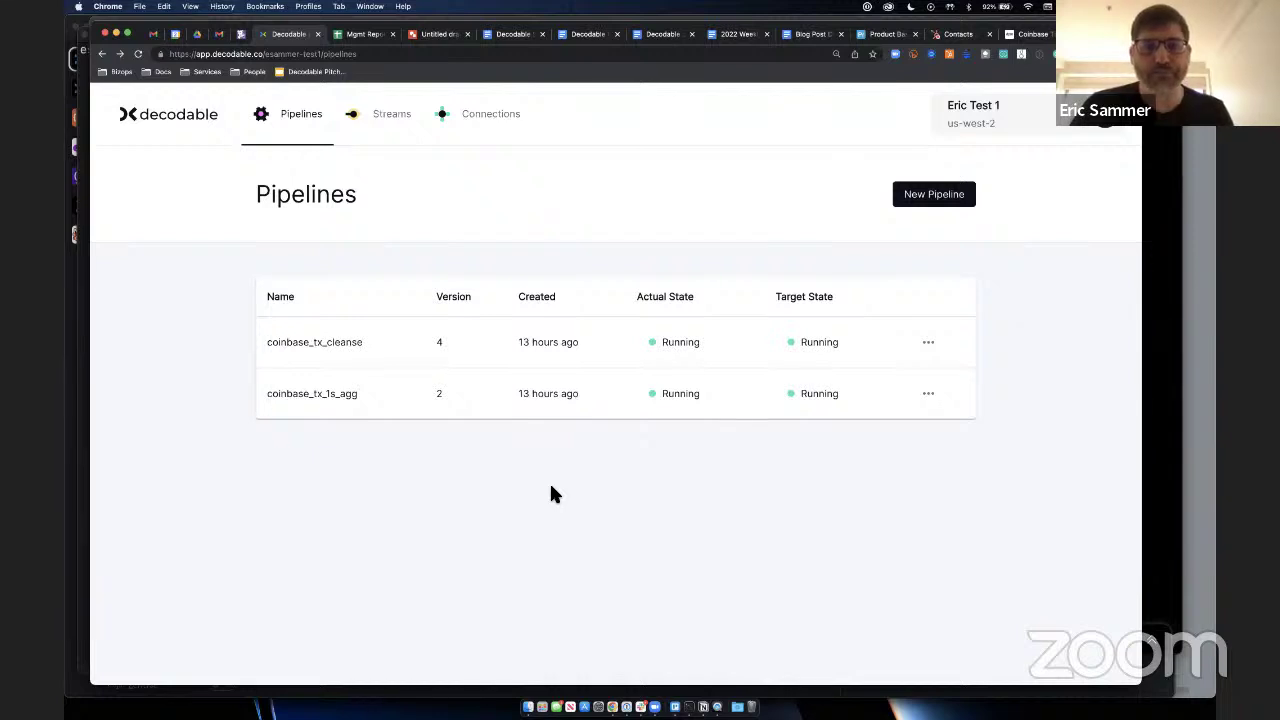
Step: Switch to the larger Terminal window and rerun the earlier datapm fetch coinbase/tickers command with decodable as the sink
{"action": "key", "text": "super+Tab"}
{"action": "key", "text": "super+Tab"}
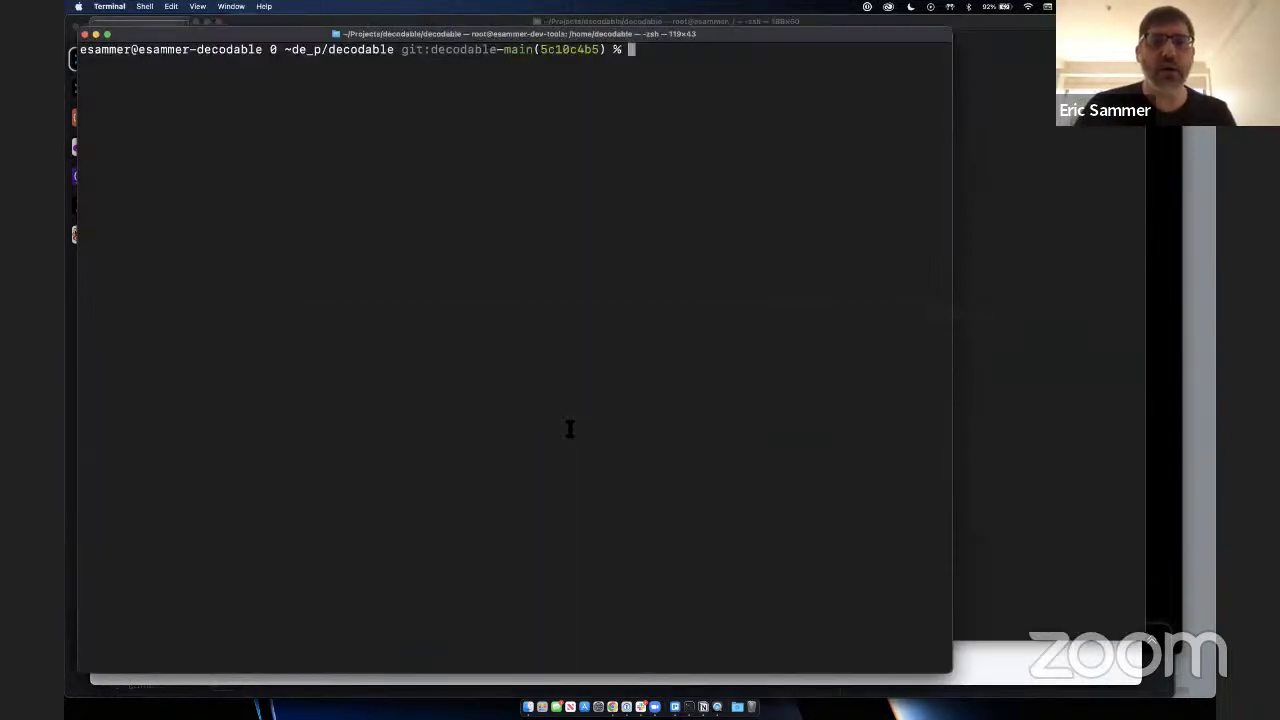
{"action": "key", "text": "super+grave"}
{"action": "type", "text": "clear"}
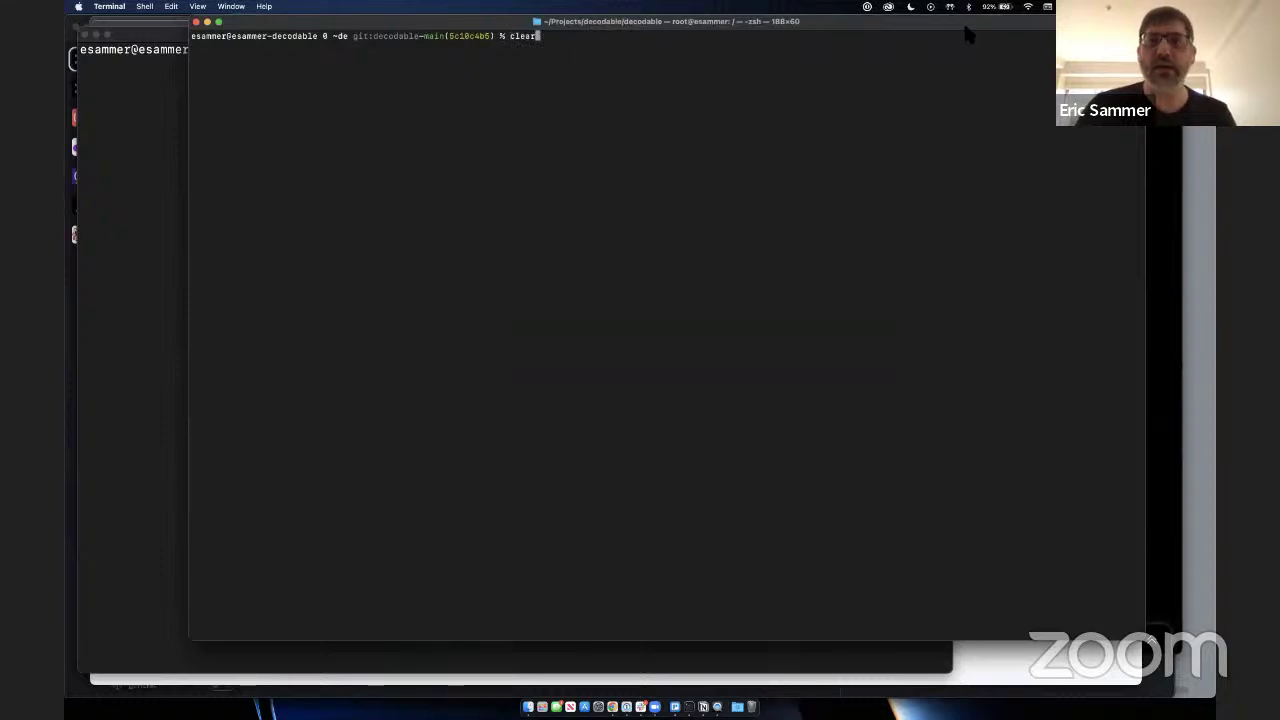
{"action": "key", "text": "Up"}
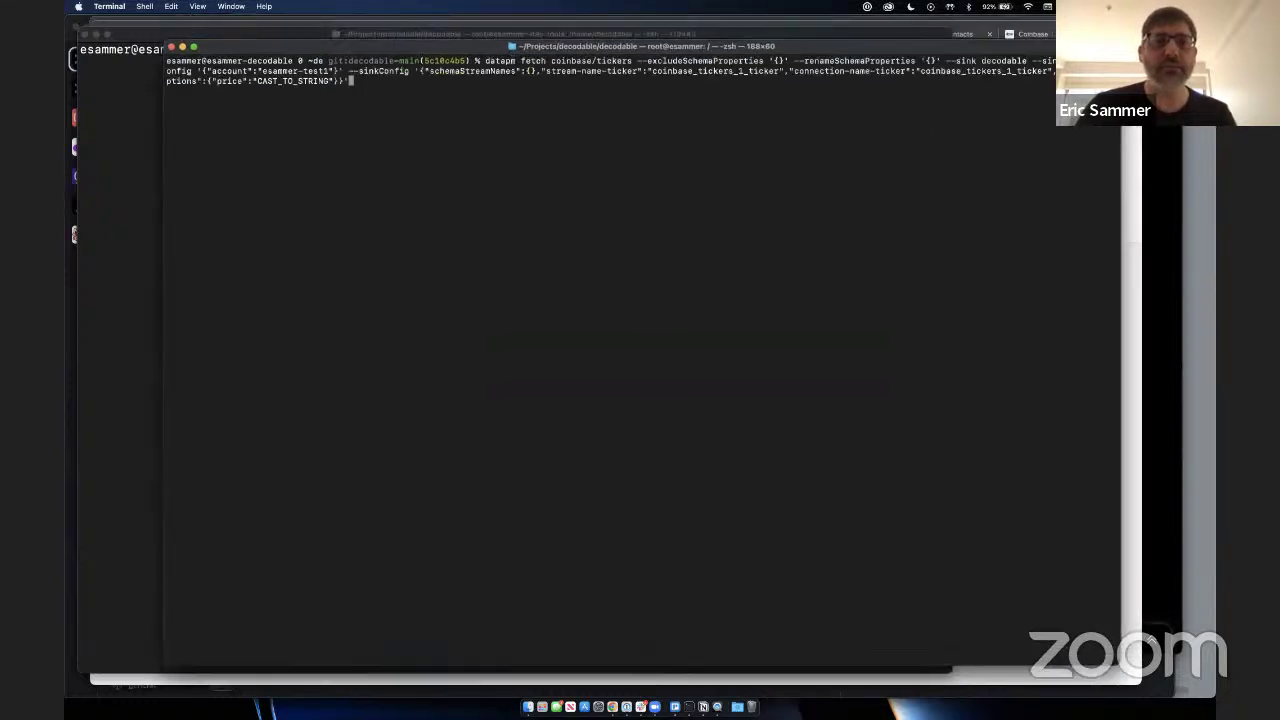
{"action": "key", "text": "Return"}
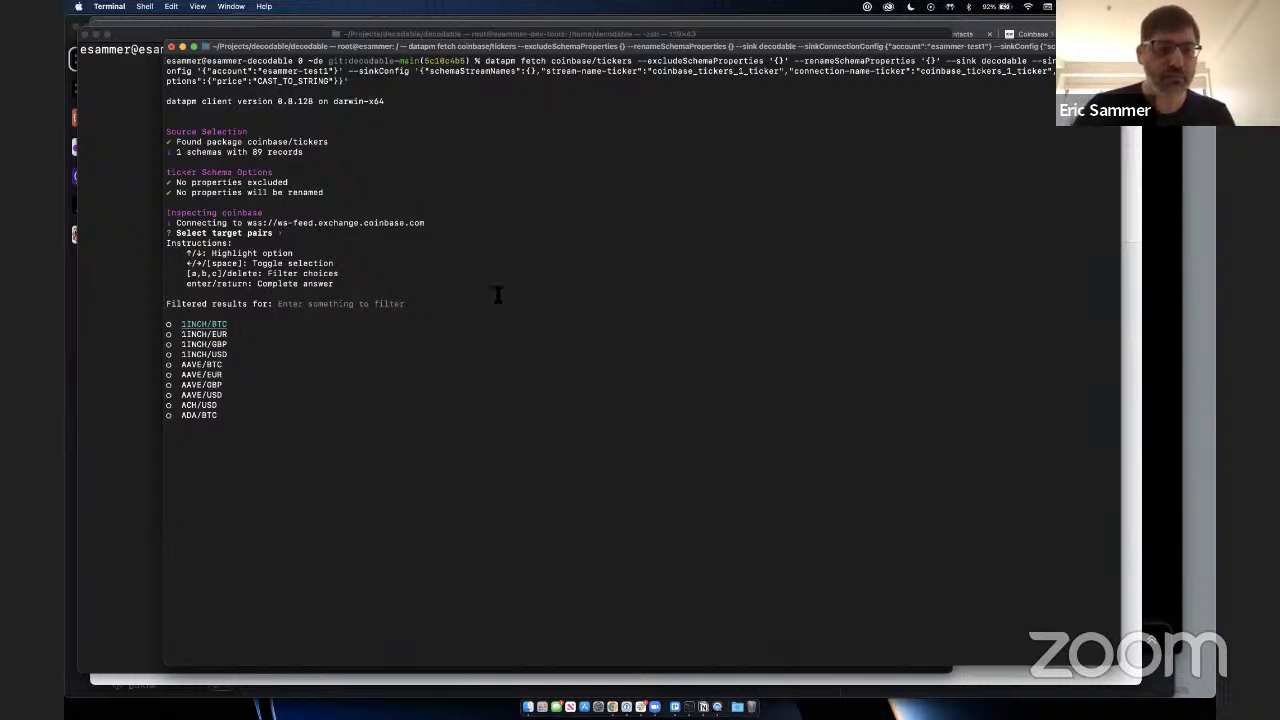
Step: Select BTC/USD as the target pair, filter the choices for eth/usd as well, and complete the pair selection
{"action": "type", "text": "btc/usd"}
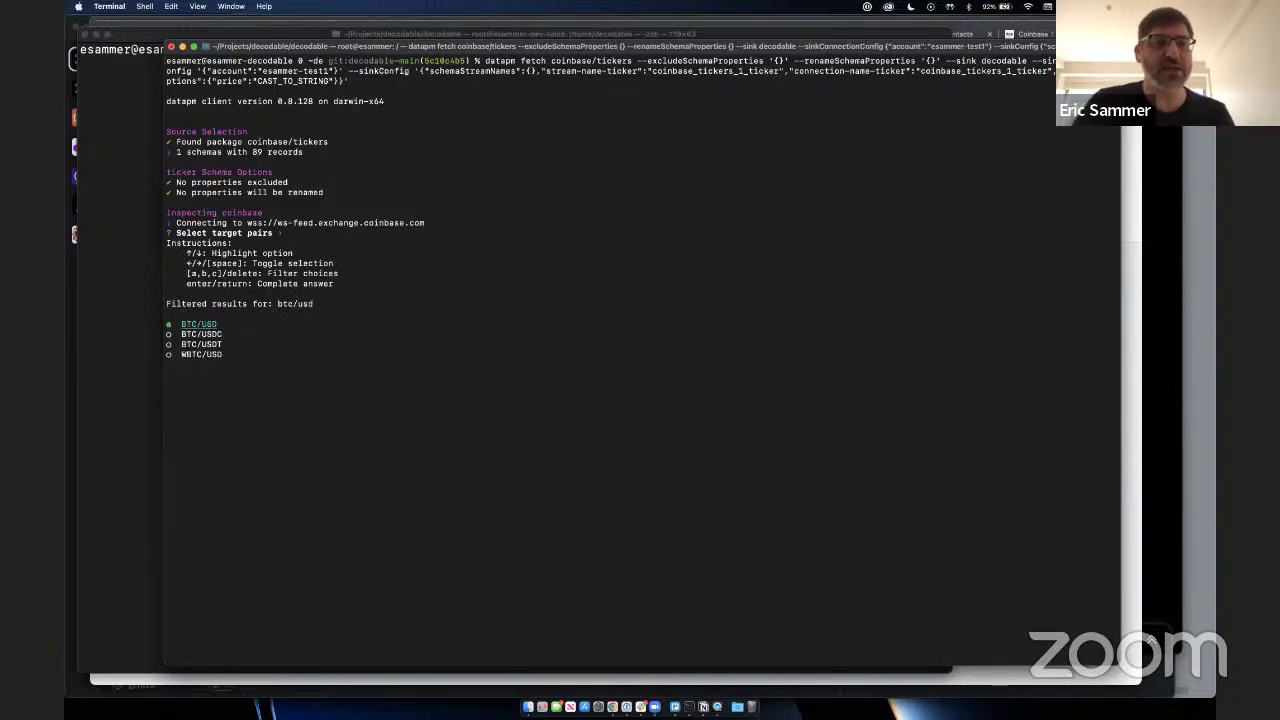
{"action": "key", "text": "BackSpace"}
{"action": "key", "text": "BackSpace"}
{"action": "key", "text": "BackSpace"}
{"action": "key", "text": "BackSpace"}
{"action": "key", "text": "BackSpace"}
{"action": "key", "text": "BackSpace"}
{"action": "key", "text": "BackSpace"}
{"action": "type", "text": "eth/"}
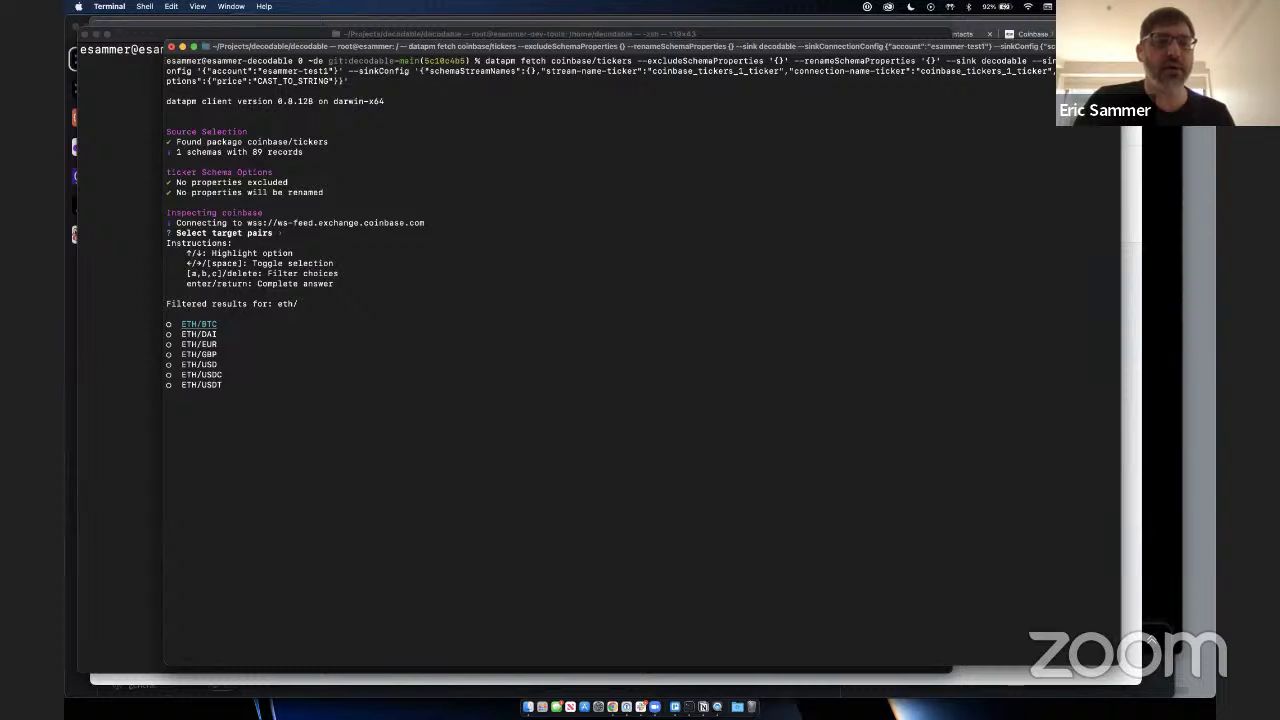
{"action": "type", "text": "usd"}
{"action": "key", "text": "Return"}
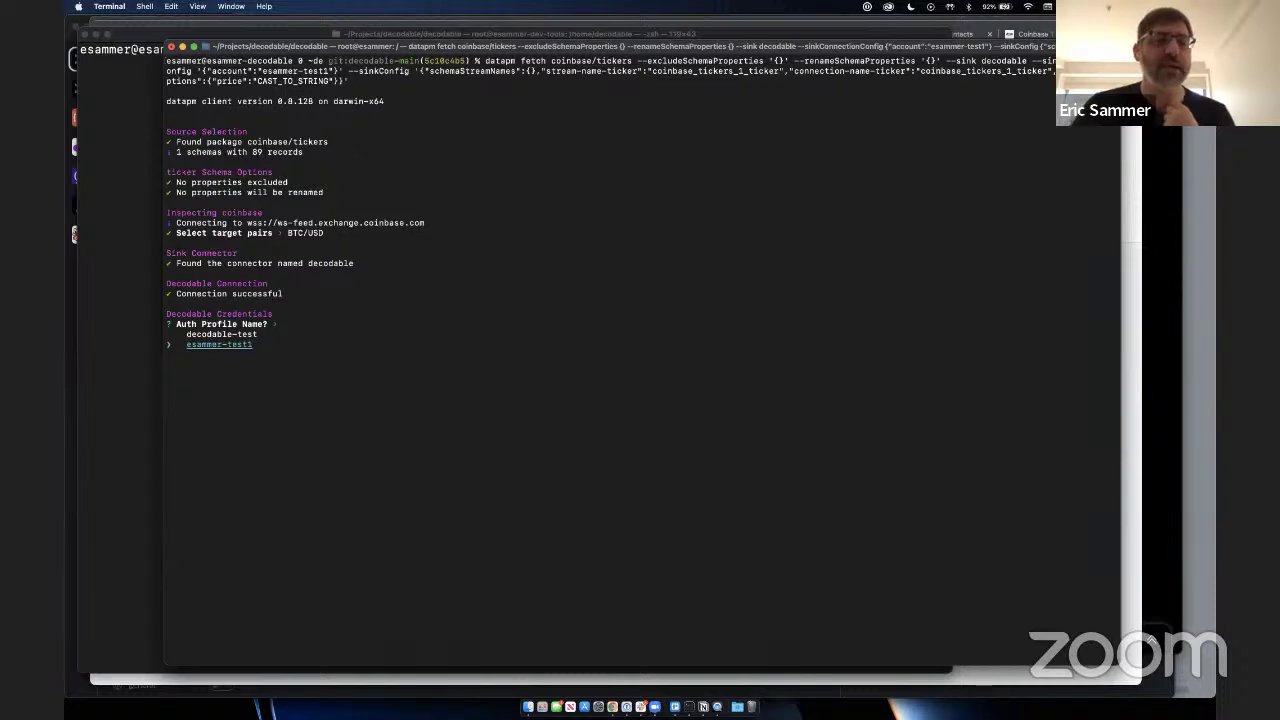
Step: Accept the preselected auth profile and highlight the coinbase_tickers_1_ticker stream line in the Decodable configuration output
{"action": "key", "text": "Return"}
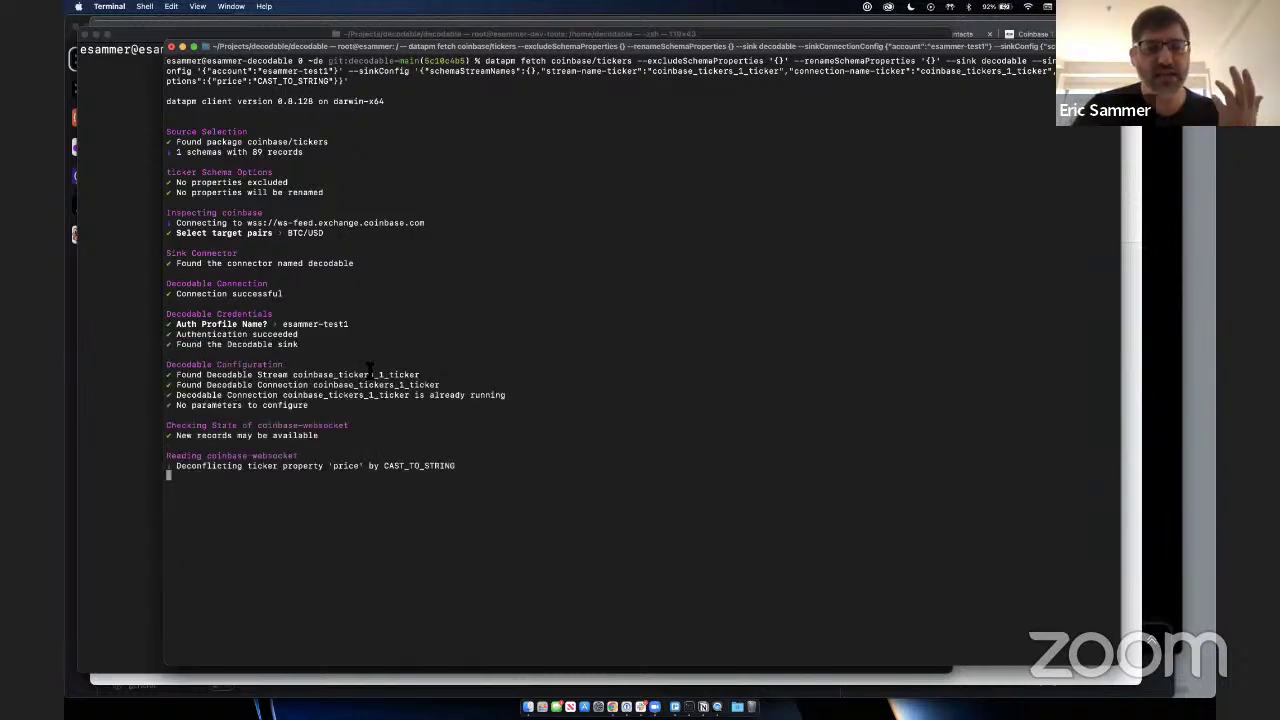
{"action": "left_click_drag", "start_coordinate": [213, 375], "coordinate": [390, 375]}
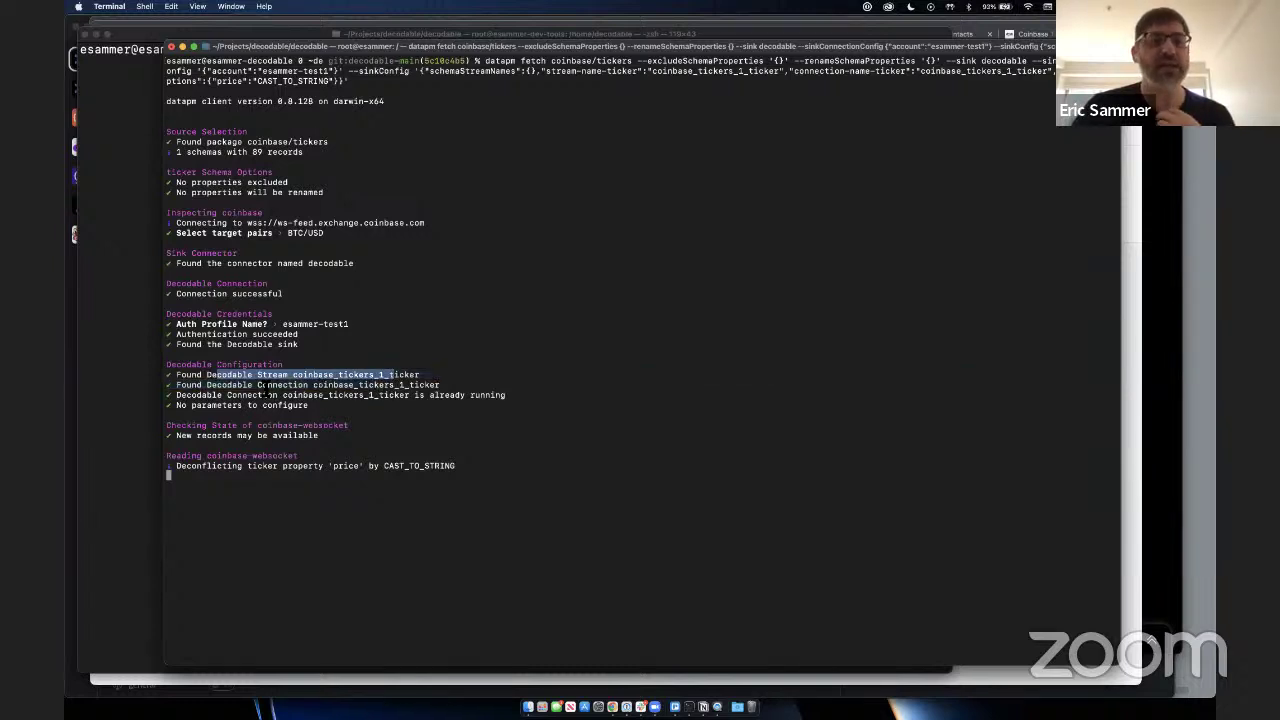
Step: Highlight the connection name in the datapm output, then switch to Decodable in Chrome and review the coinbase_tx_cleanse pipeline's input and output metrics
{"action": "double_click", "coordinate": [334, 385]}
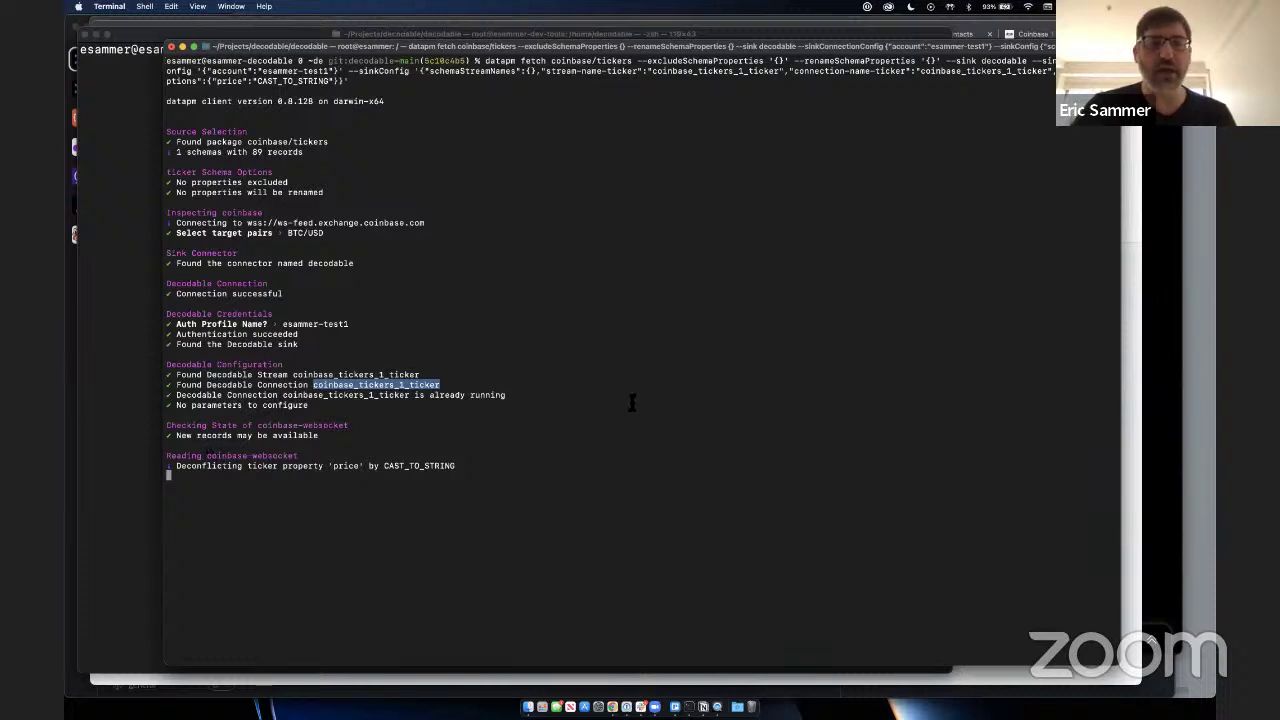
{"action": "key", "text": "super+Tab"}
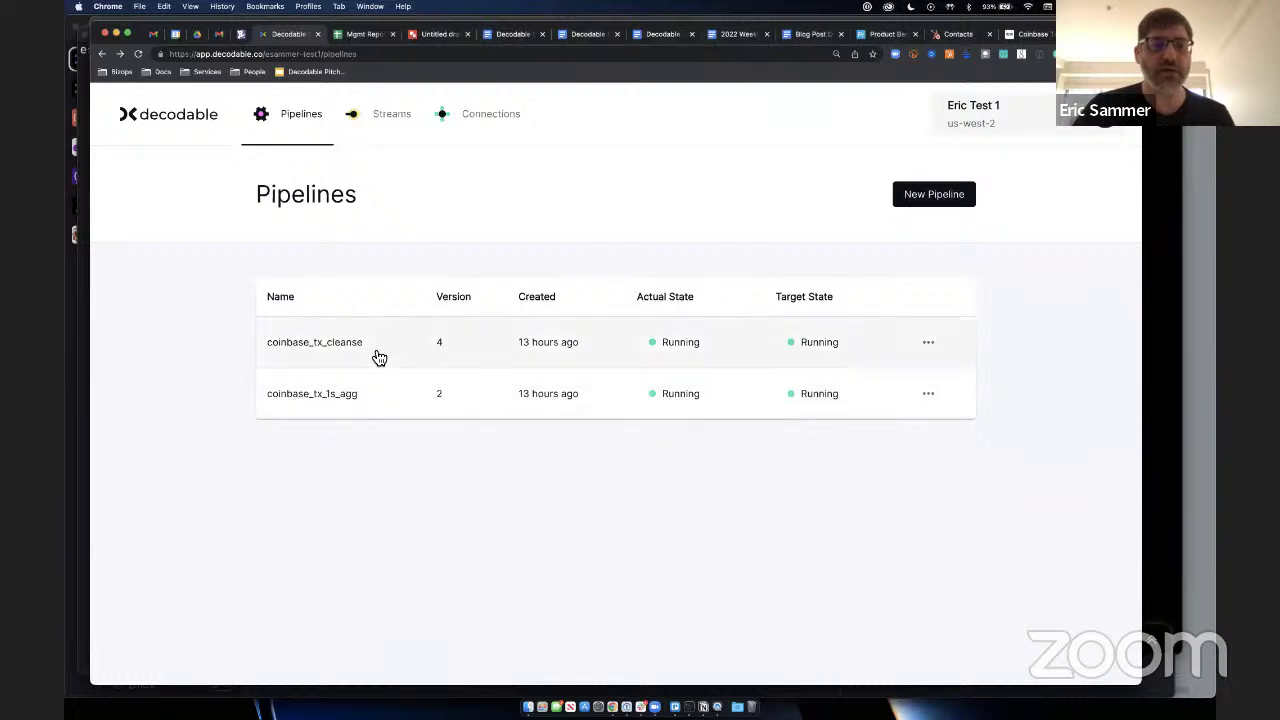
{"action": "left_click", "coordinate": [379, 358]}
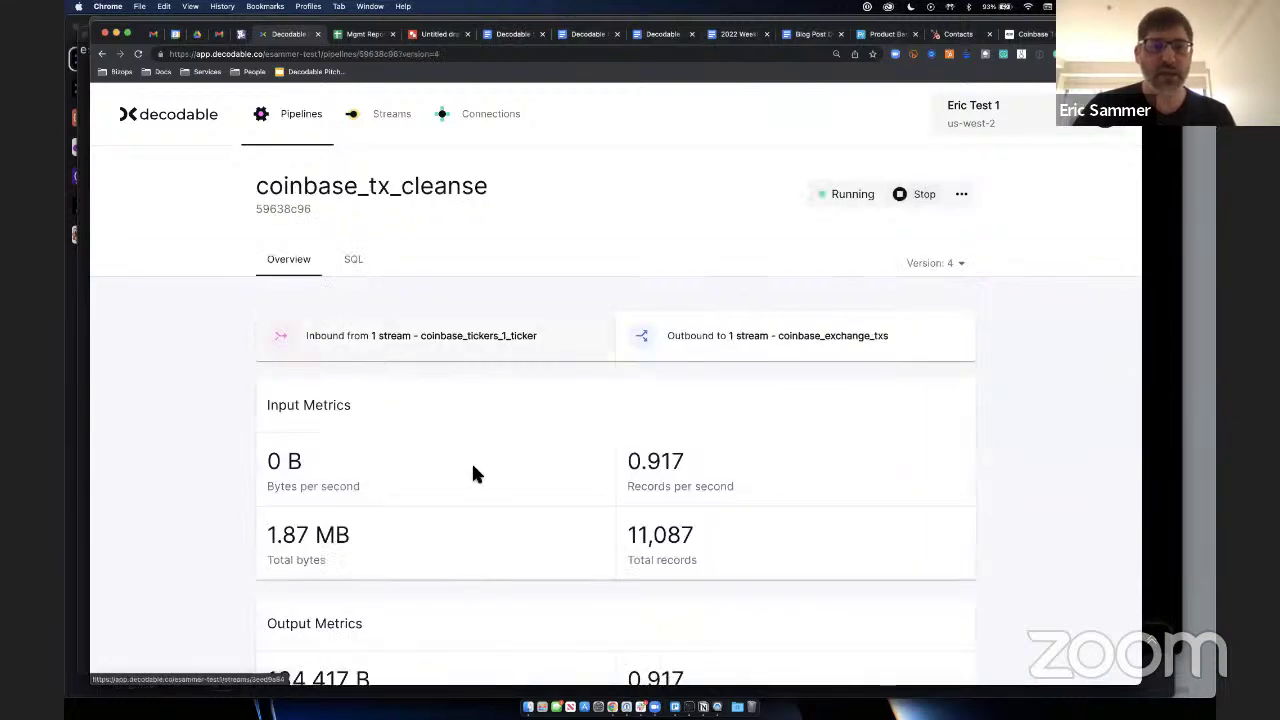
{"action": "scroll", "coordinate": [473, 466], "scroll_direction": "down", "scroll_amount": 3}
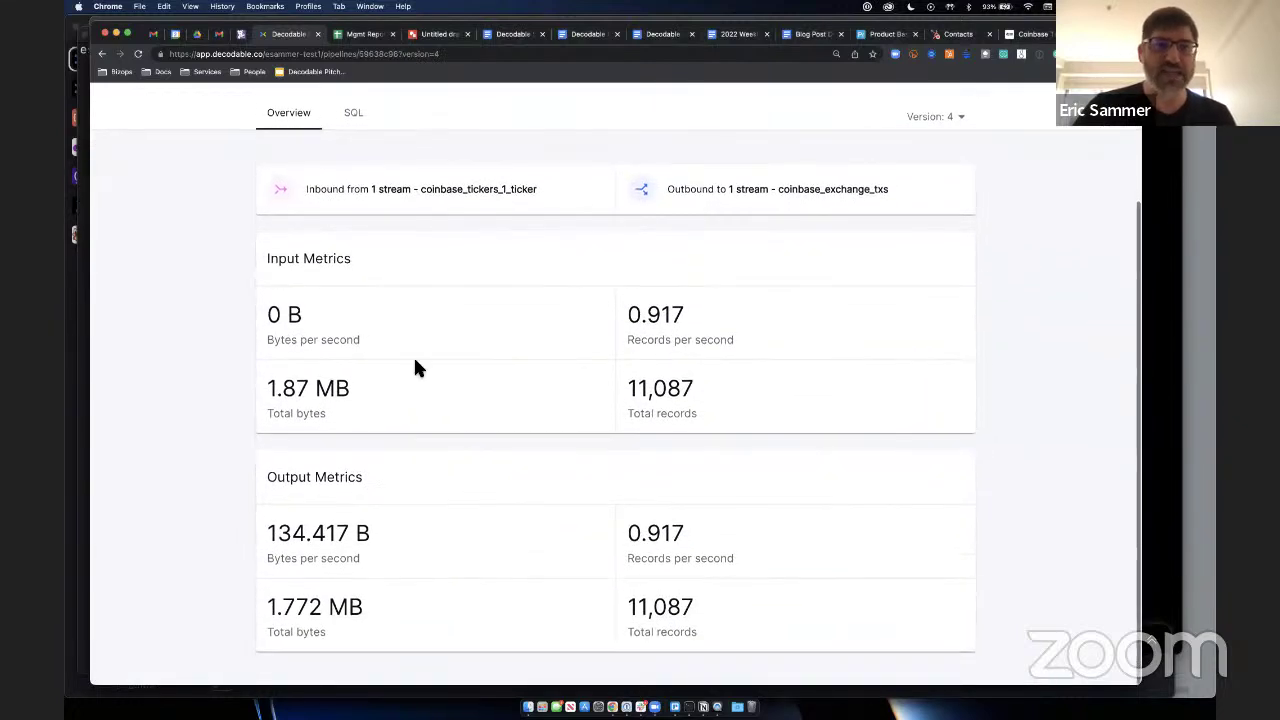
Step: Show the pipeline's SQL and highlight the tx_time alias, the type column and its tx_type alias
{"action": "scroll", "coordinate": [390, 260], "scroll_direction": "up", "scroll_amount": 2}
{"action": "left_click", "coordinate": [357, 157]}
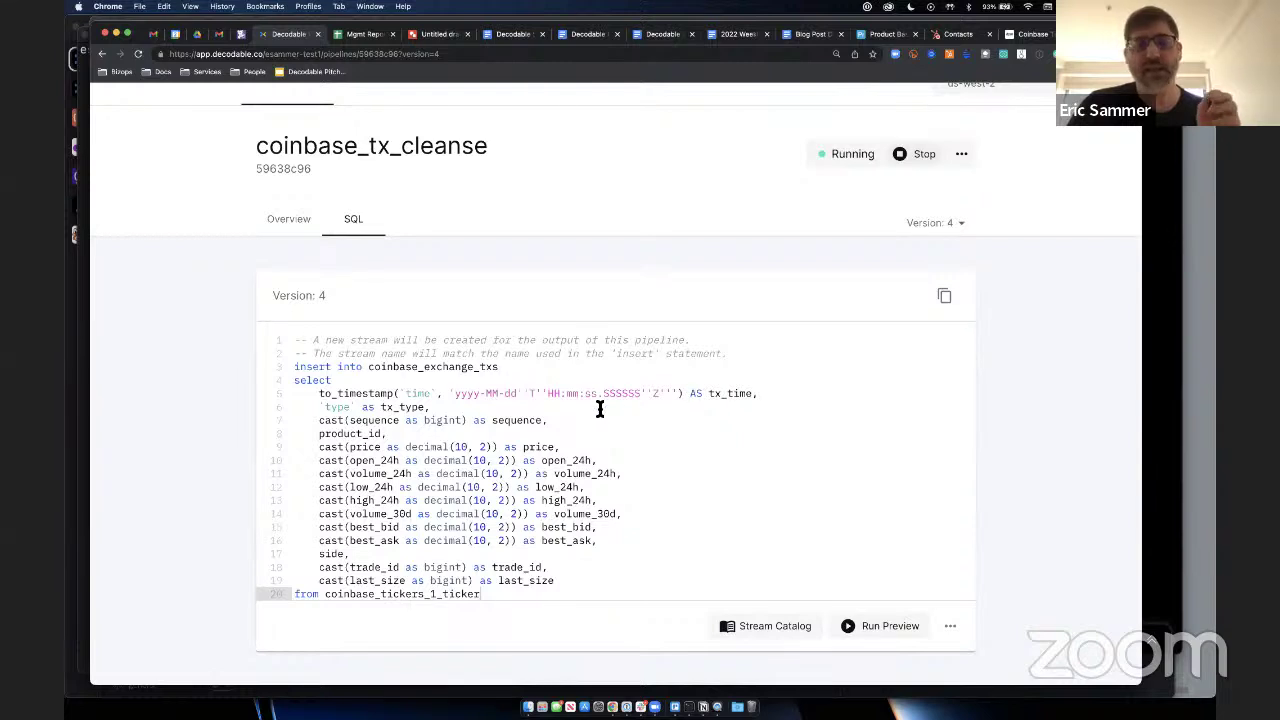
{"action": "double_click", "coordinate": [737, 394]}
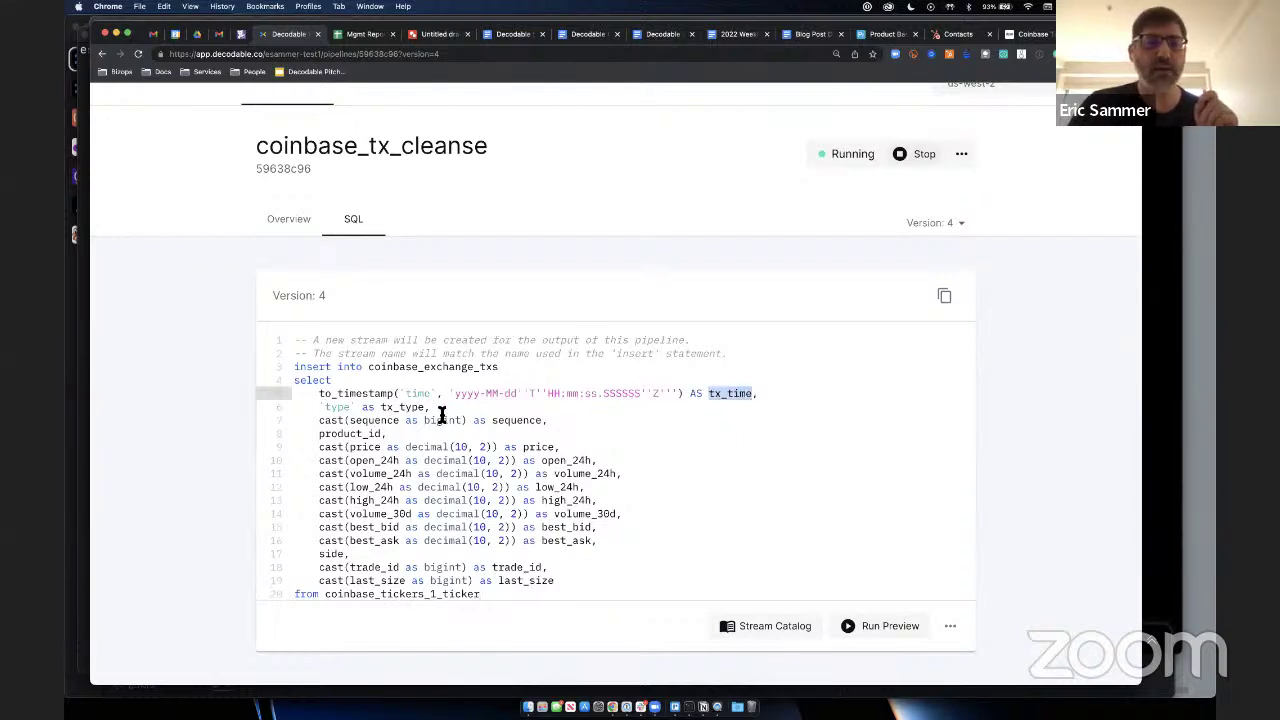
{"action": "left_click", "coordinate": [330, 407]}
{"action": "double_click", "coordinate": [336, 407]}
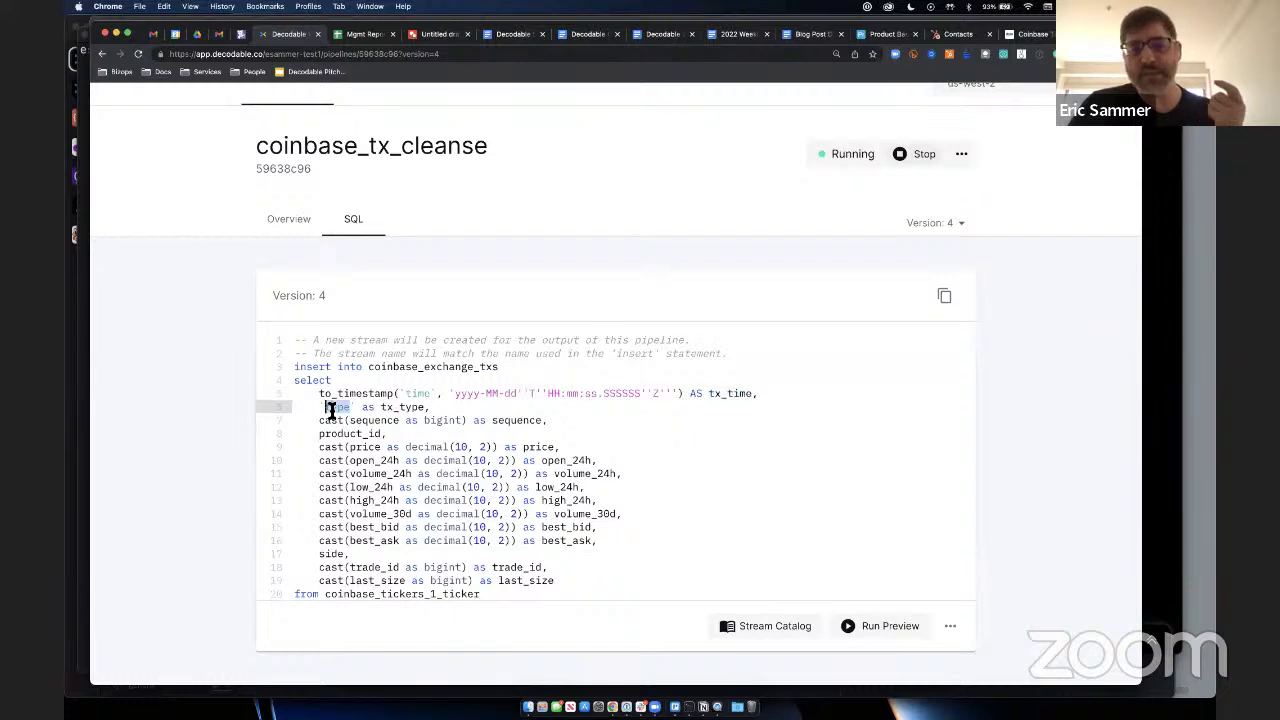
{"action": "left_click", "coordinate": [389, 437]}
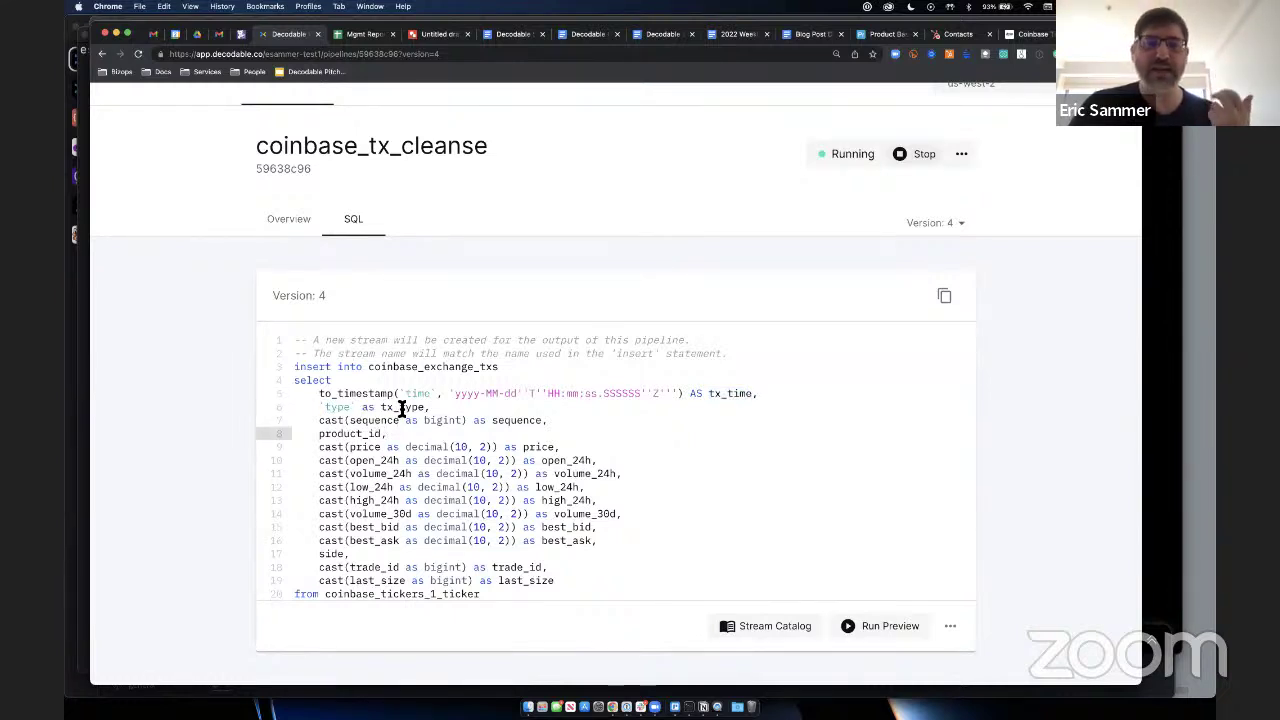
{"action": "double_click", "coordinate": [401, 407]}
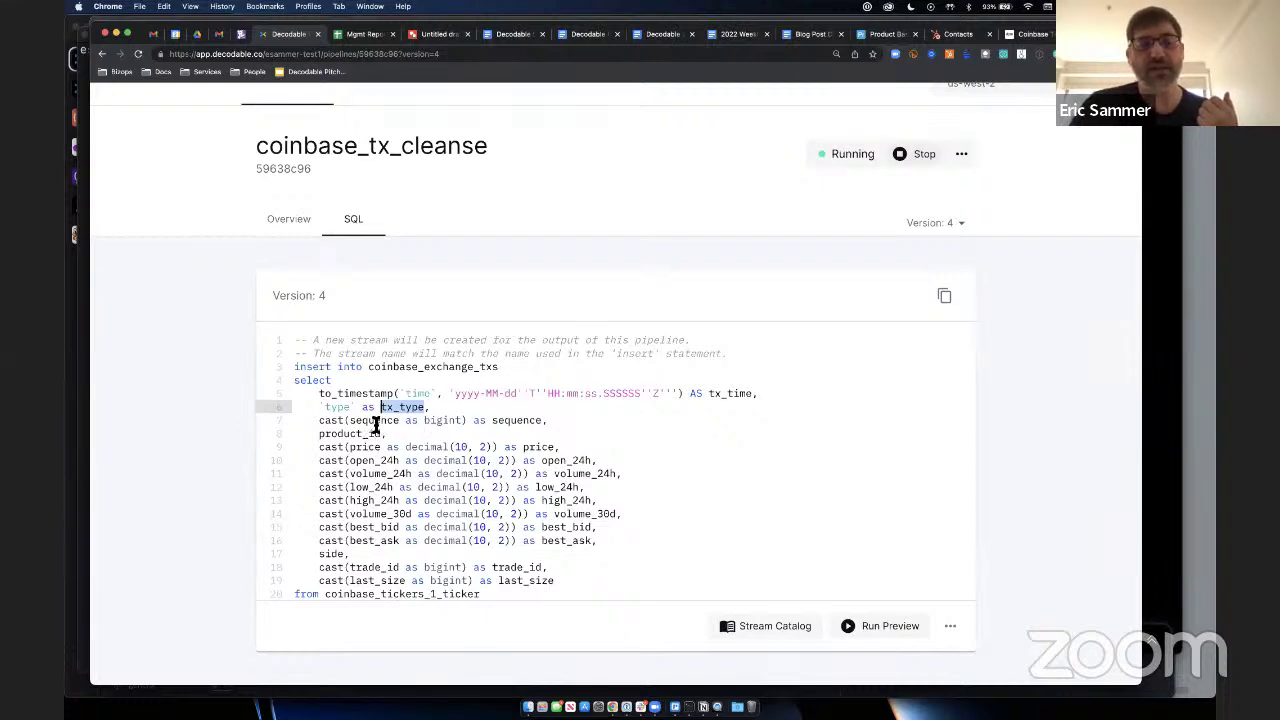
Step: Highlight the sequence column's bigint cast, product_id, and the block of decimal casts from price through best_ask
{"action": "double_click", "coordinate": [375, 420]}
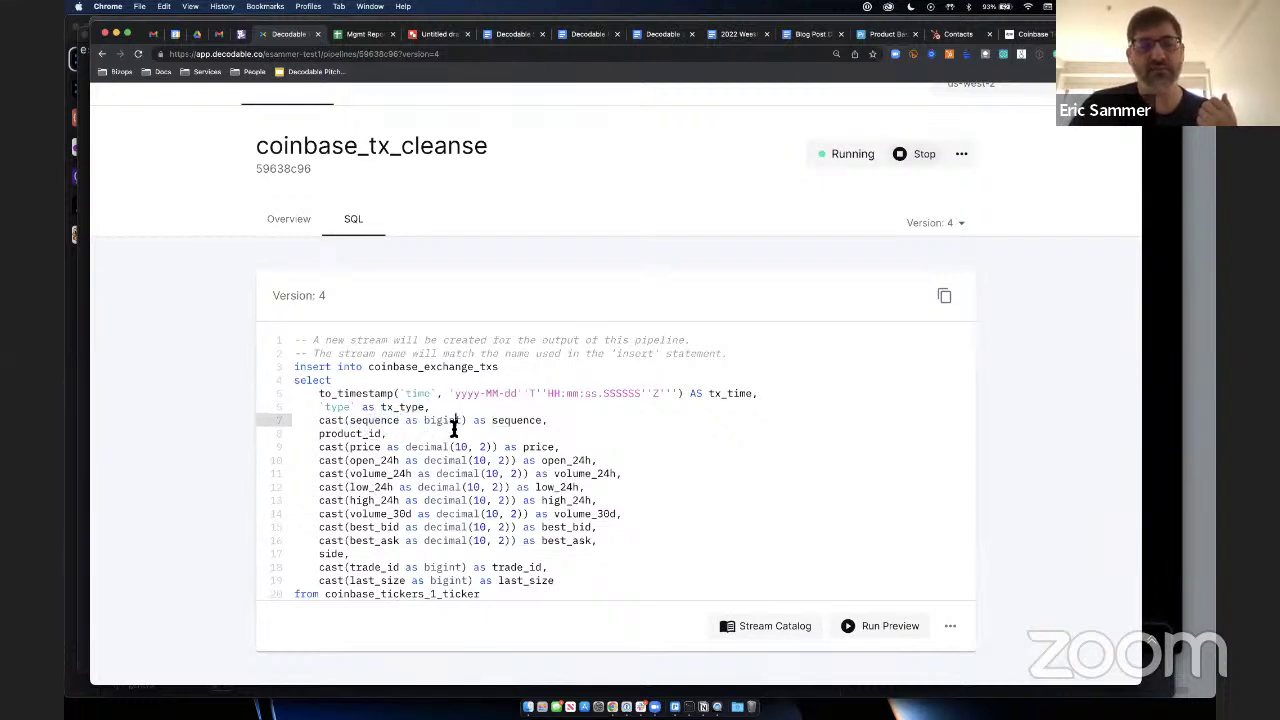
{"action": "double_click", "coordinate": [443, 420]}
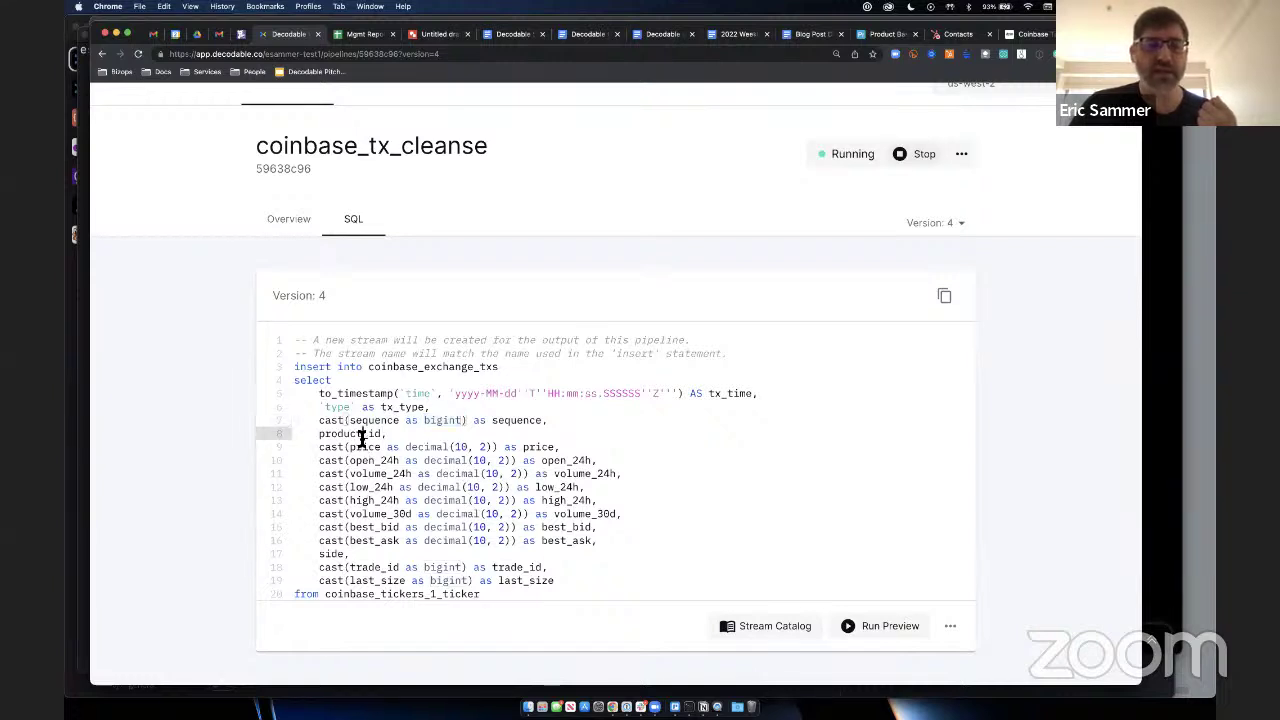
{"action": "double_click", "coordinate": [362, 436]}
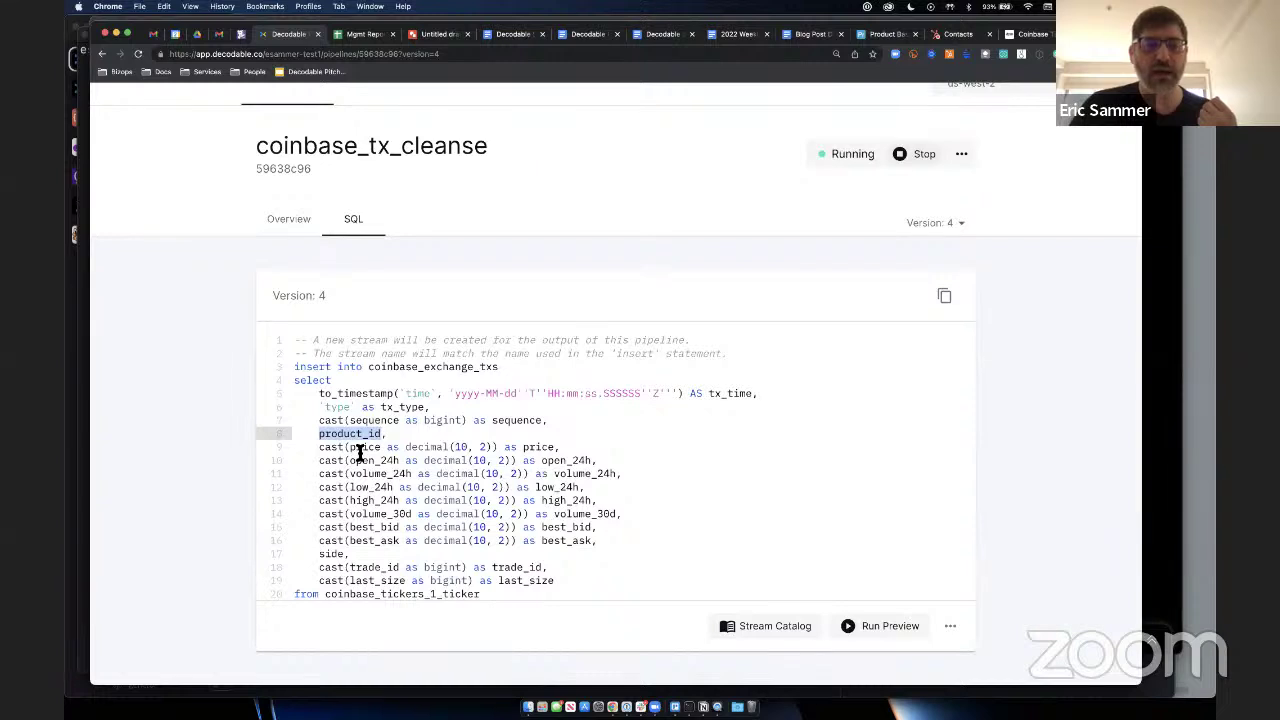
{"action": "left_click_drag", "start_coordinate": [359, 451], "coordinate": [436, 540]}
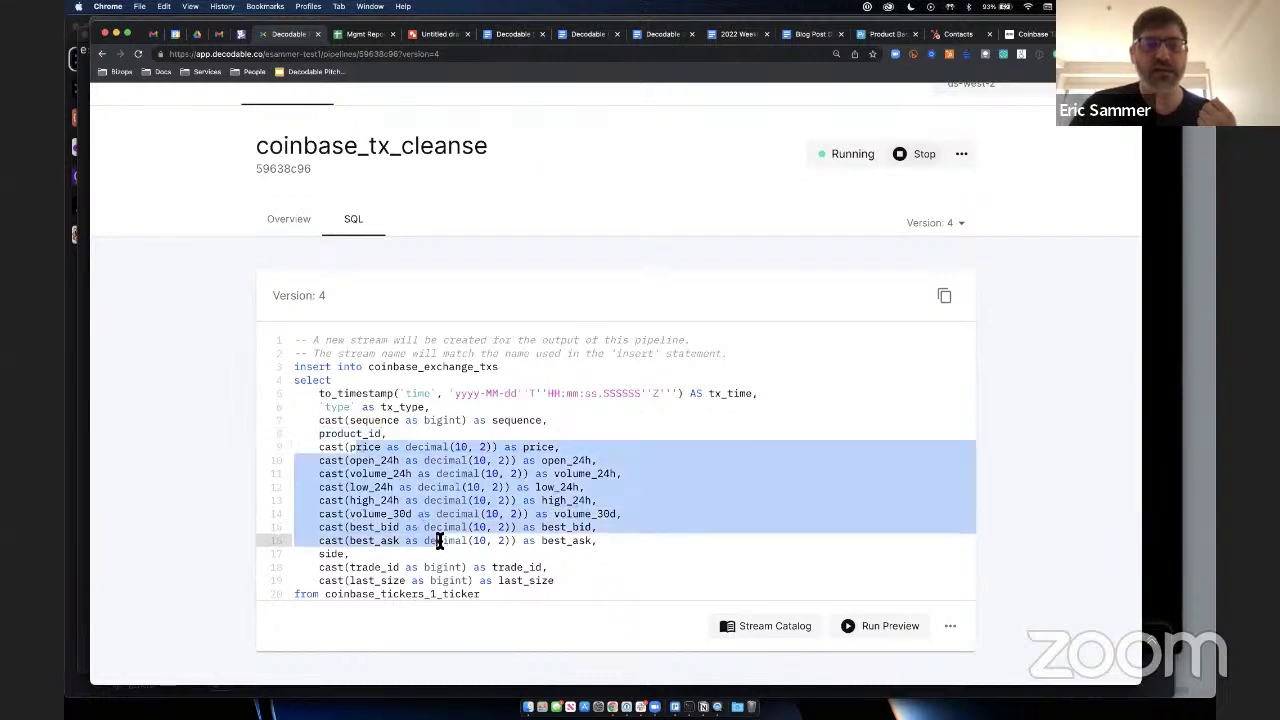
{"action": "left_click", "coordinate": [531, 557]}
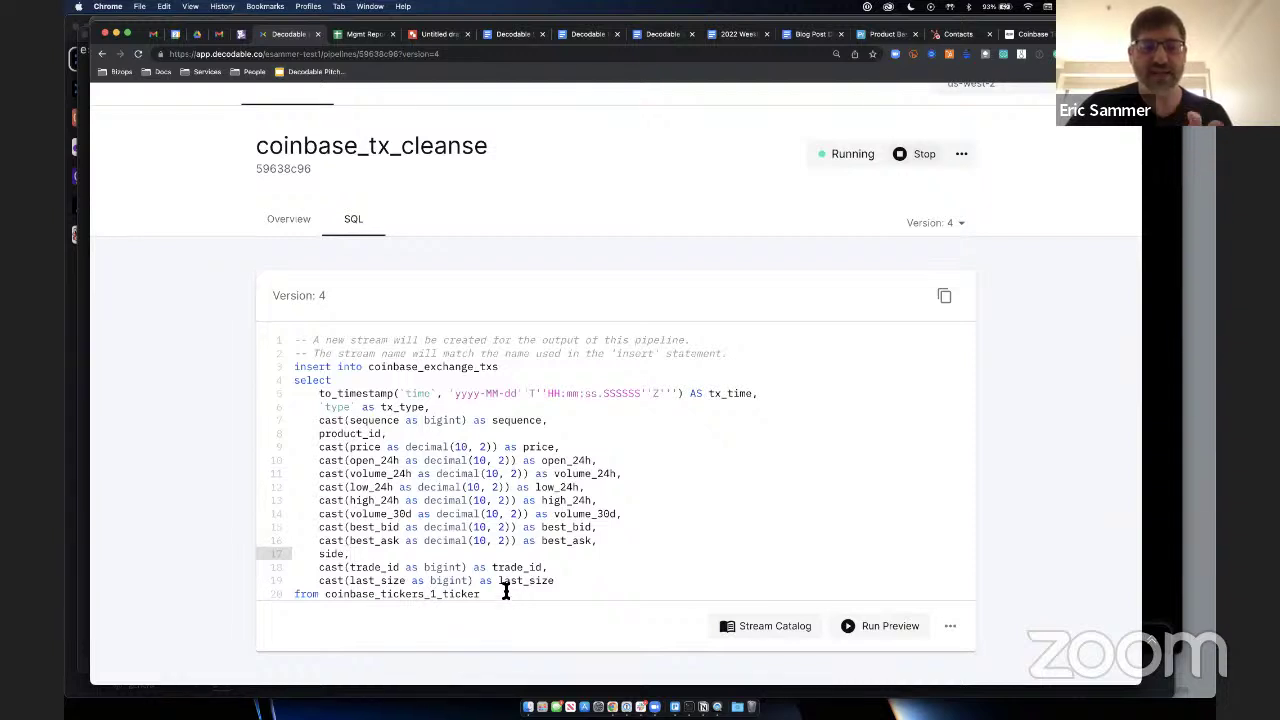
Step: Highlight the source stream coinbase_tickers_1_ticker and the target stream coinbase_exchange_txs in the SQL
{"action": "double_click", "coordinate": [350, 593]}
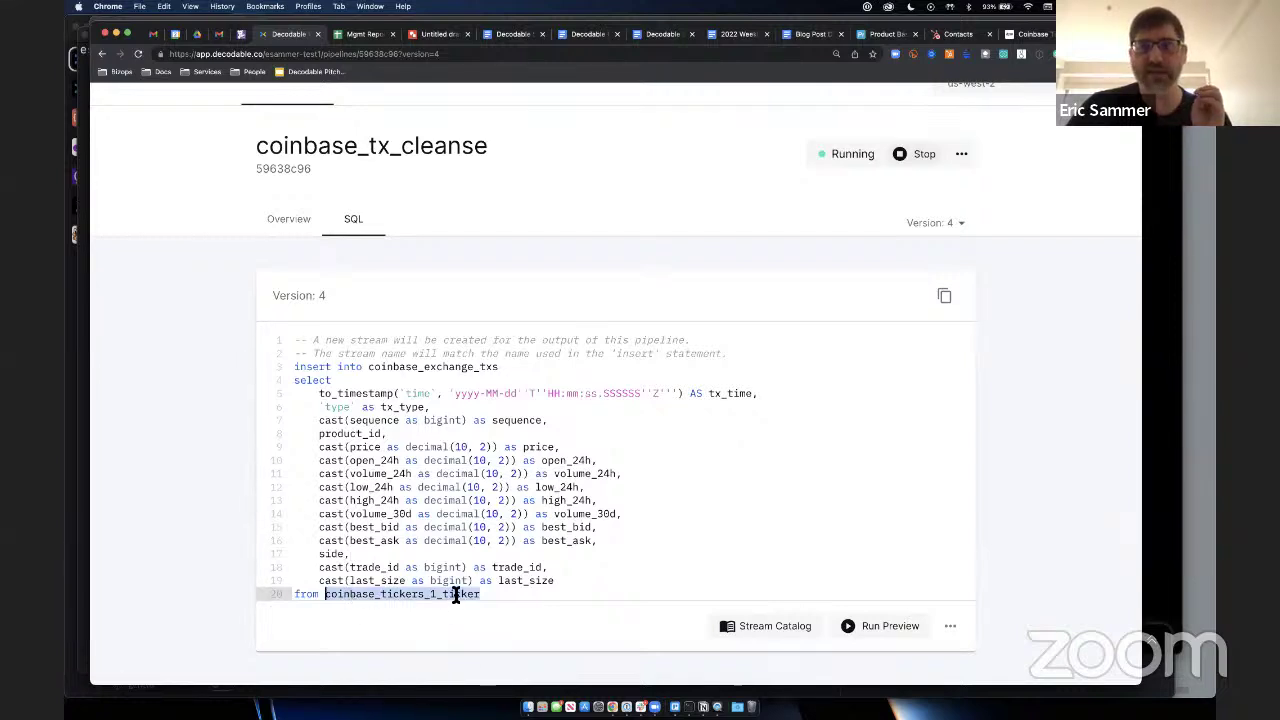
{"action": "left_click", "coordinate": [421, 368]}
{"action": "double_click", "coordinate": [421, 368]}
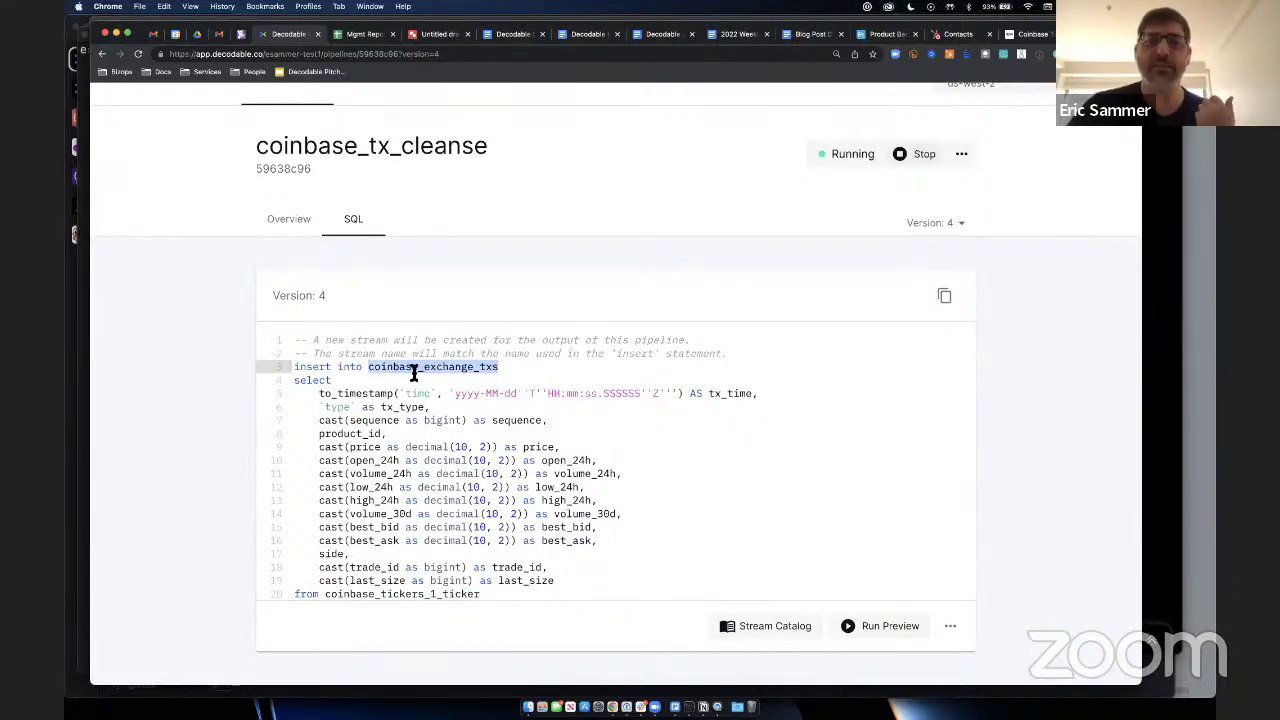
{"action": "left_click", "coordinate": [500, 380]}
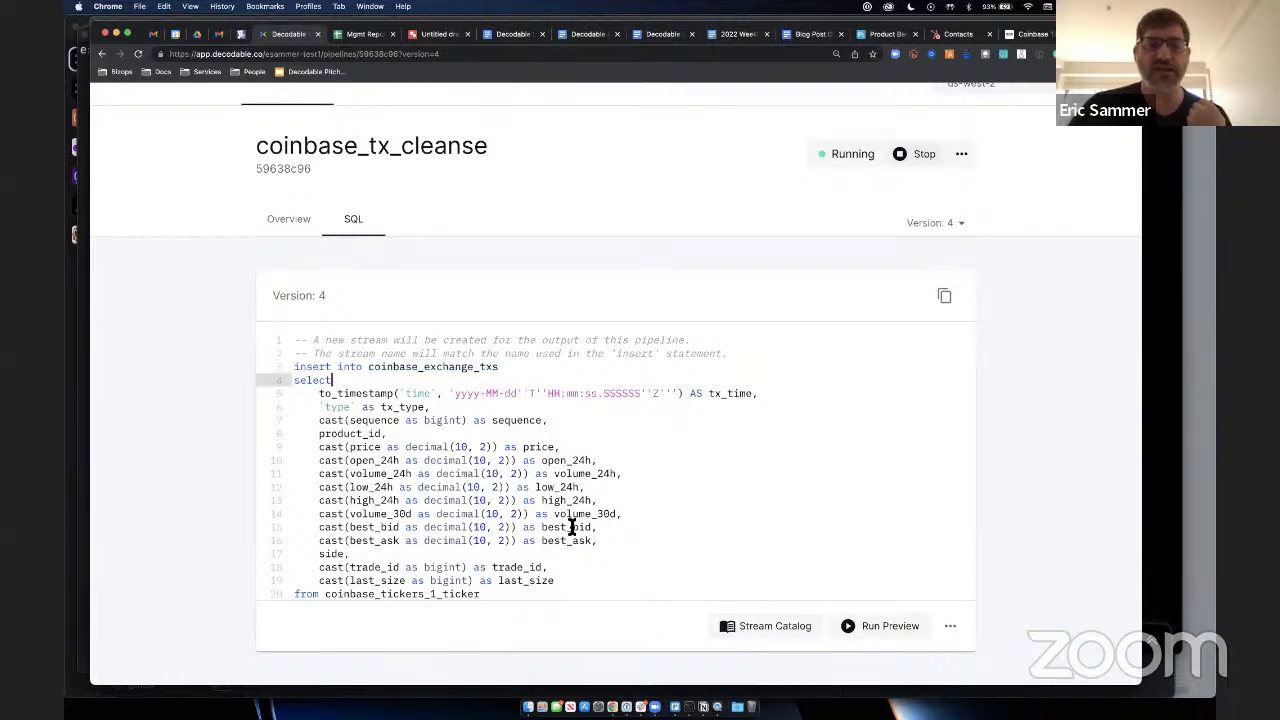
Step: Run a preview of the coinbase_tx_cleanse SQL and turn on formatting for the output records
{"action": "left_click", "coordinate": [856, 624]}
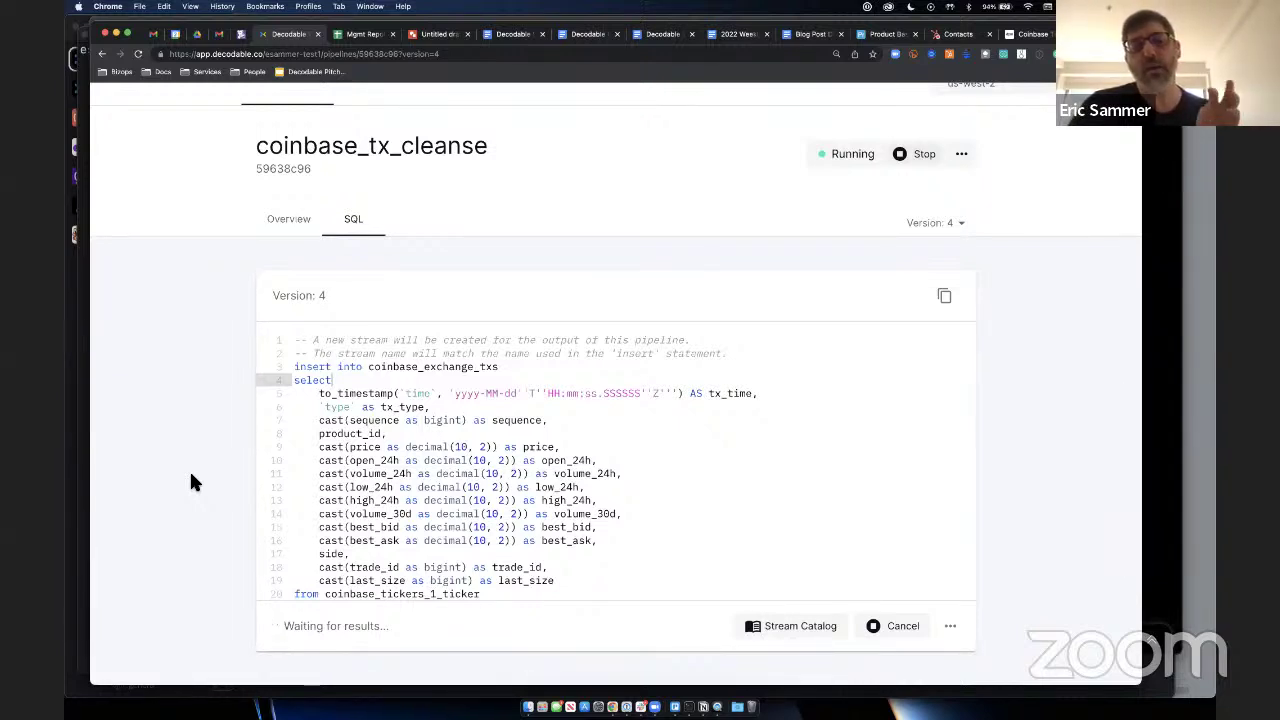
{"action": "scroll", "coordinate": [190, 482], "scroll_direction": "down", "scroll_amount": 1}
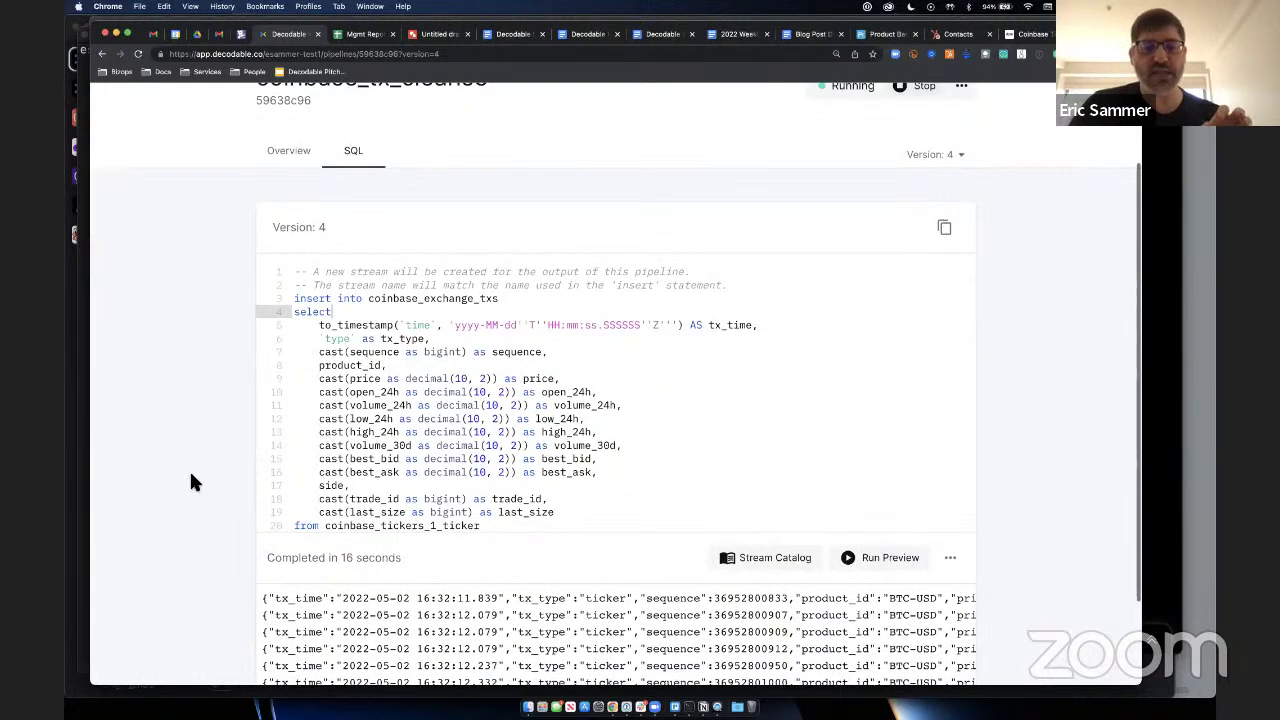
{"action": "scroll", "coordinate": [571, 594], "scroll_direction": "down", "scroll_amount": 2}
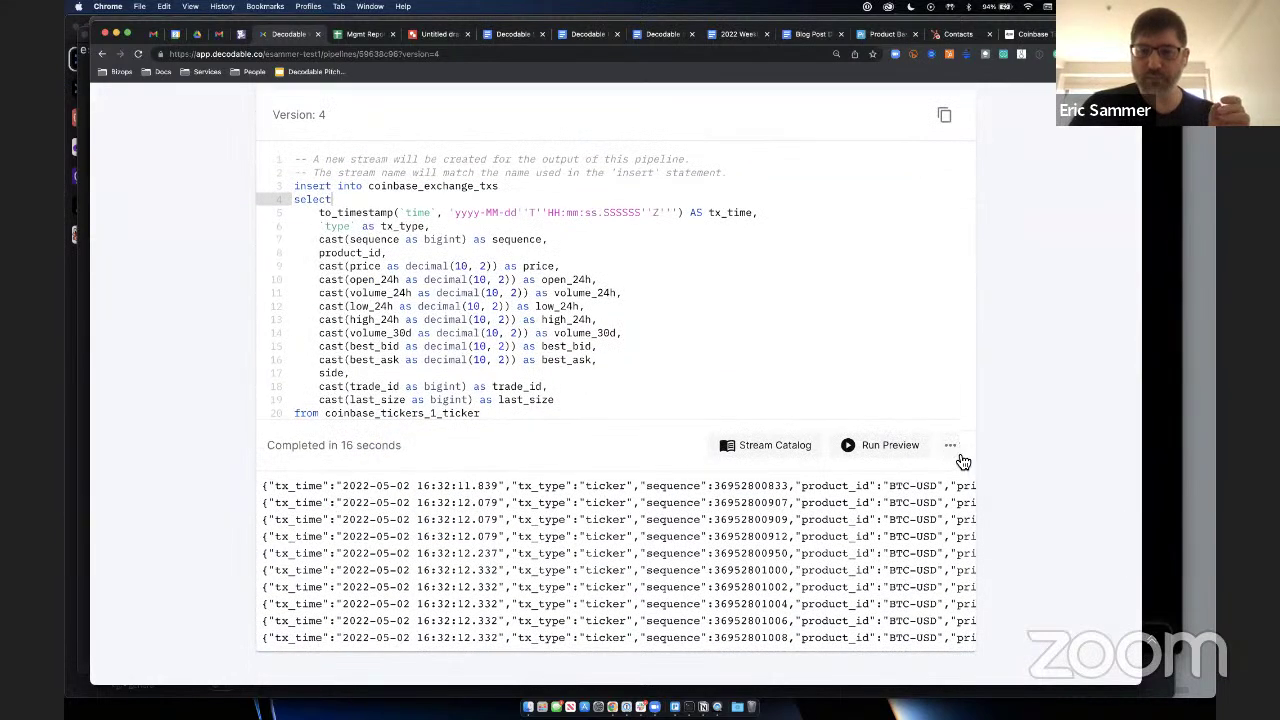
{"action": "left_click", "coordinate": [957, 448]}
{"action": "left_click", "coordinate": [962, 453]}
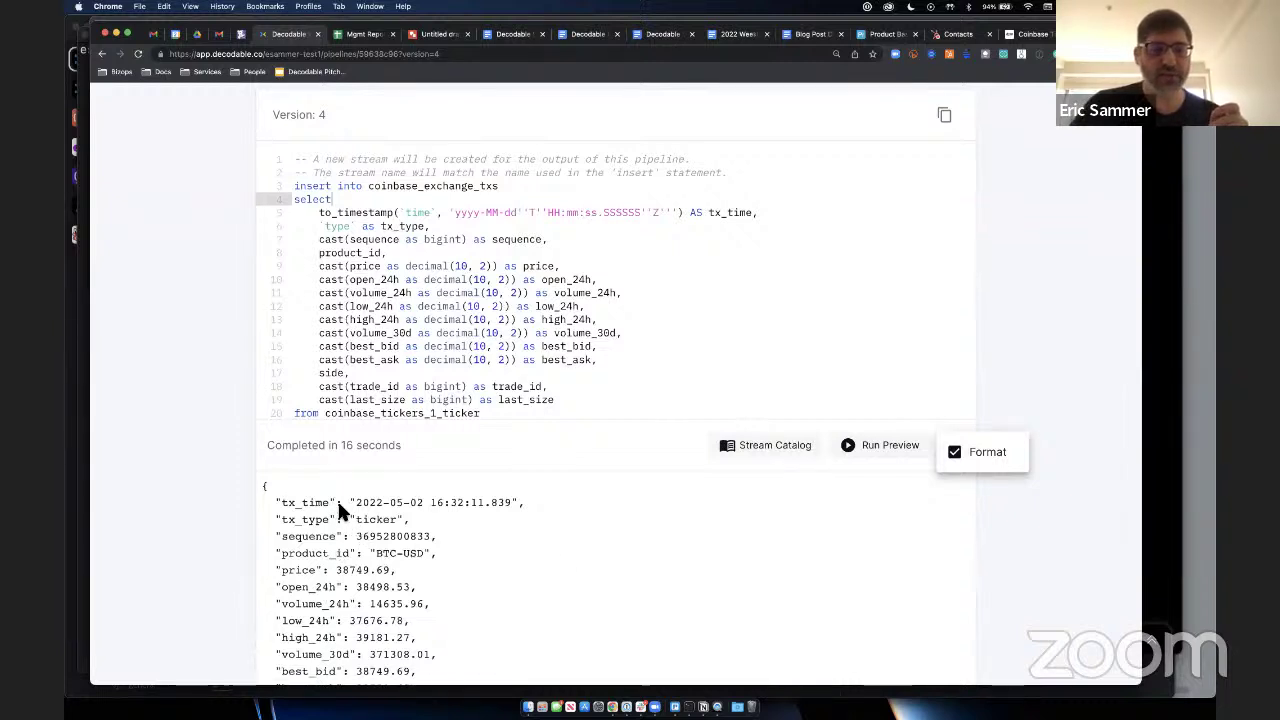
Step: Examine the fields of the formatted preview records, highlighting BTC in one record's product_id value
{"action": "scroll", "coordinate": [434, 534], "scroll_direction": "down", "scroll_amount": 3}
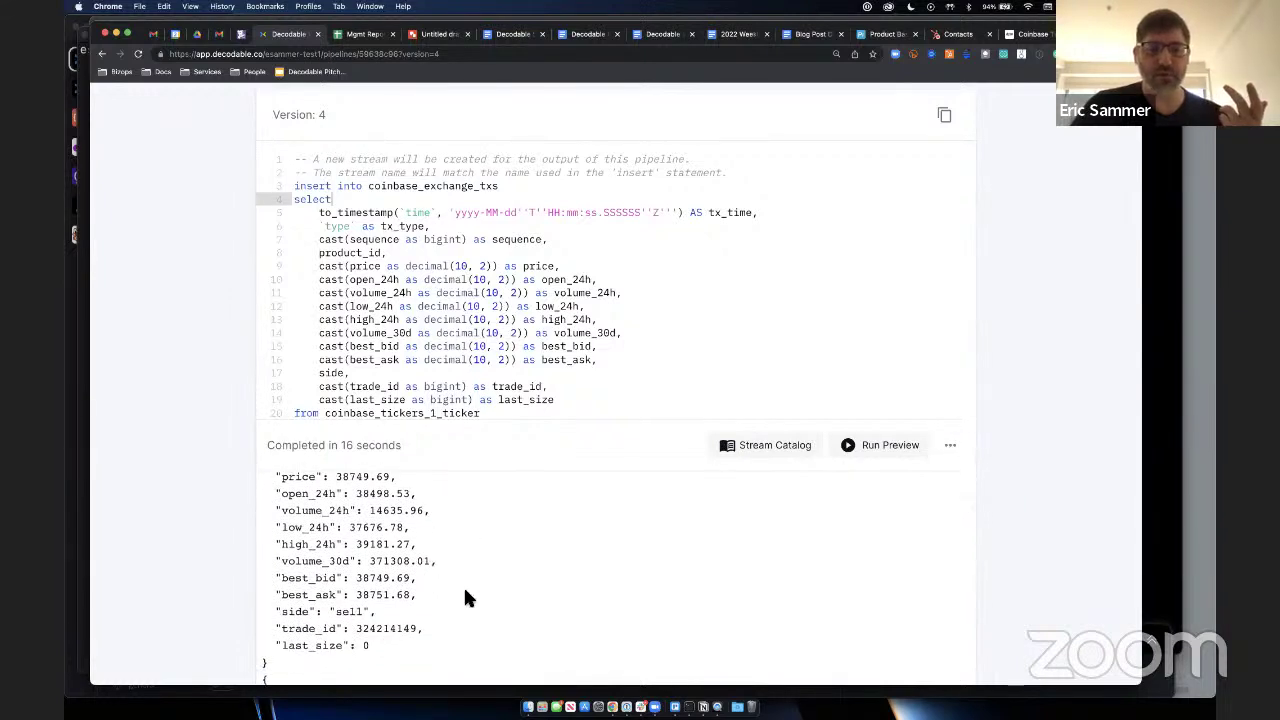
{"action": "scroll", "coordinate": [465, 590], "scroll_direction": "up", "scroll_amount": 1}
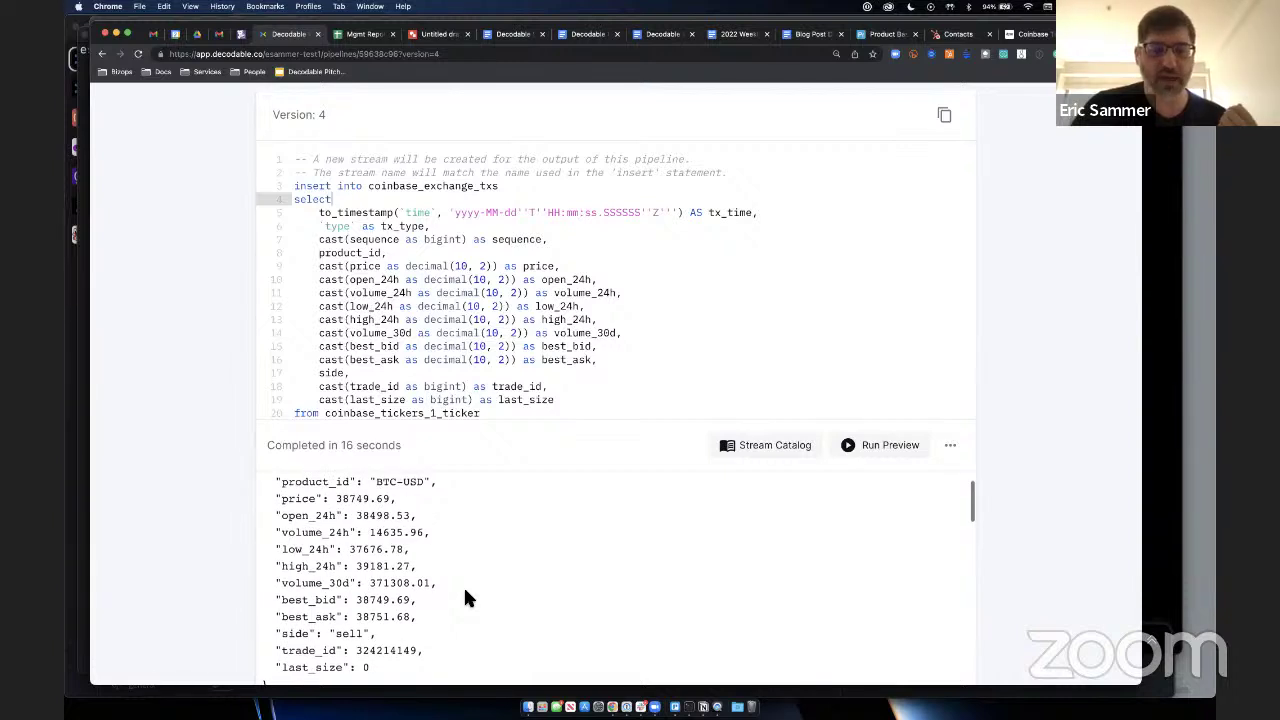
{"action": "scroll", "coordinate": [464, 590], "scroll_direction": "down", "scroll_amount": 3}
{"action": "scroll", "coordinate": [463, 585], "scroll_direction": "down", "scroll_amount": 5}
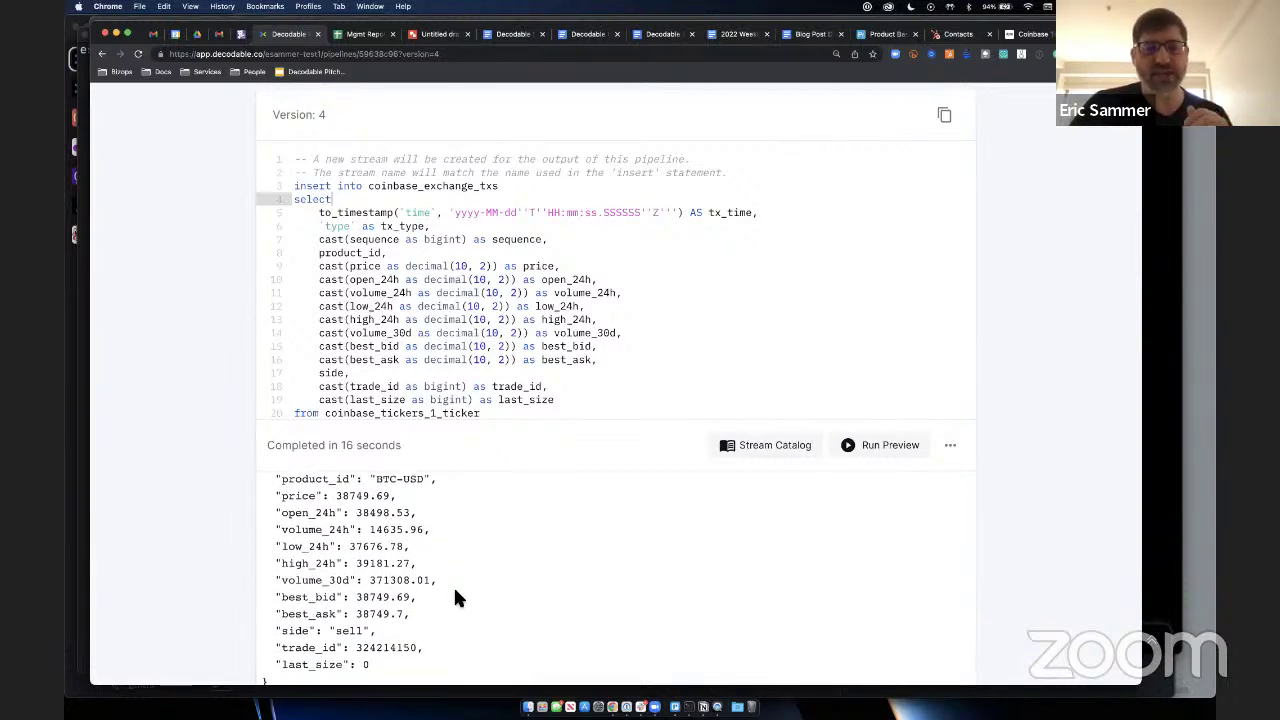
{"action": "scroll", "coordinate": [455, 592], "scroll_direction": "down", "scroll_amount": 1}
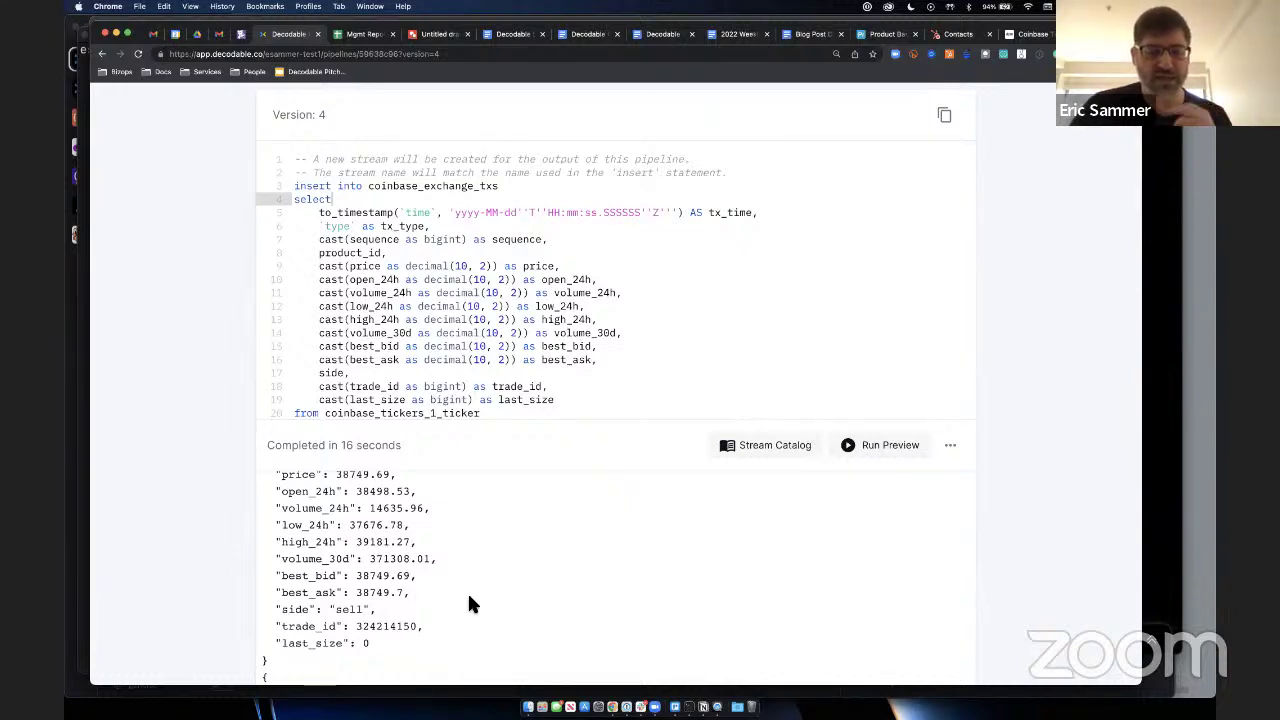
{"action": "scroll", "coordinate": [477, 614], "scroll_direction": "up", "scroll_amount": 2}
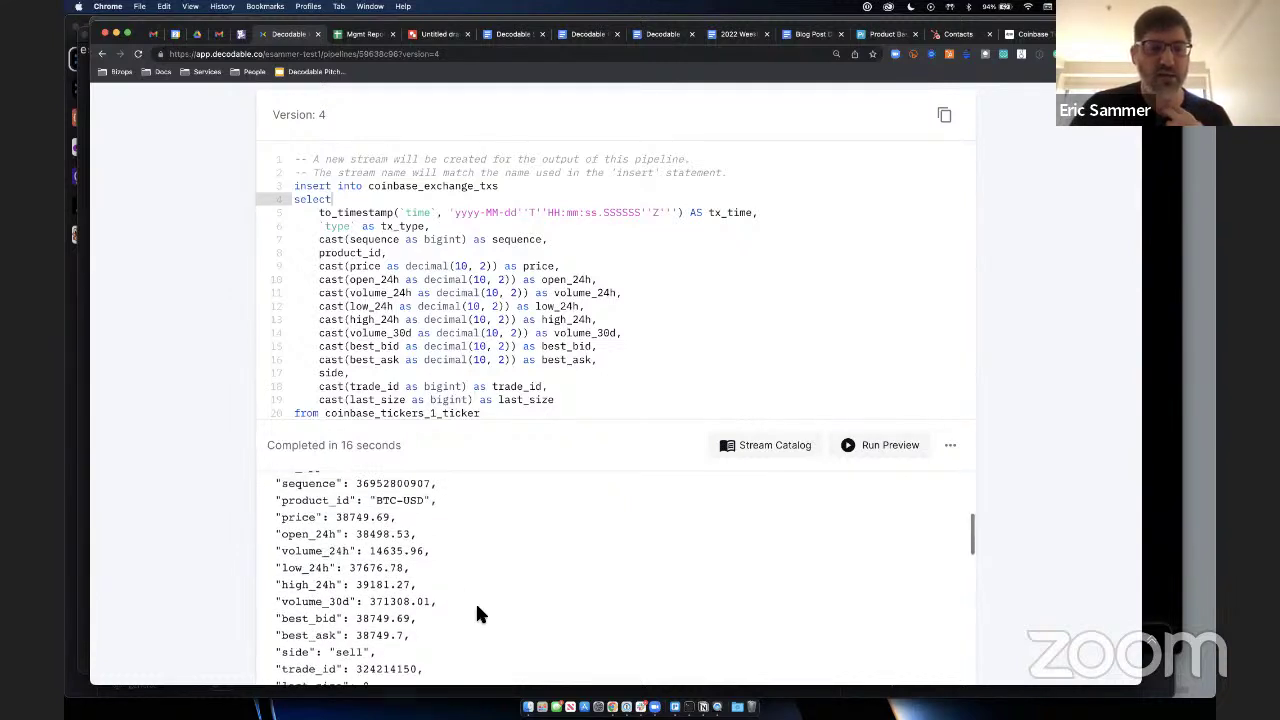
{"action": "scroll", "coordinate": [486, 583], "scroll_direction": "up", "scroll_amount": 2}
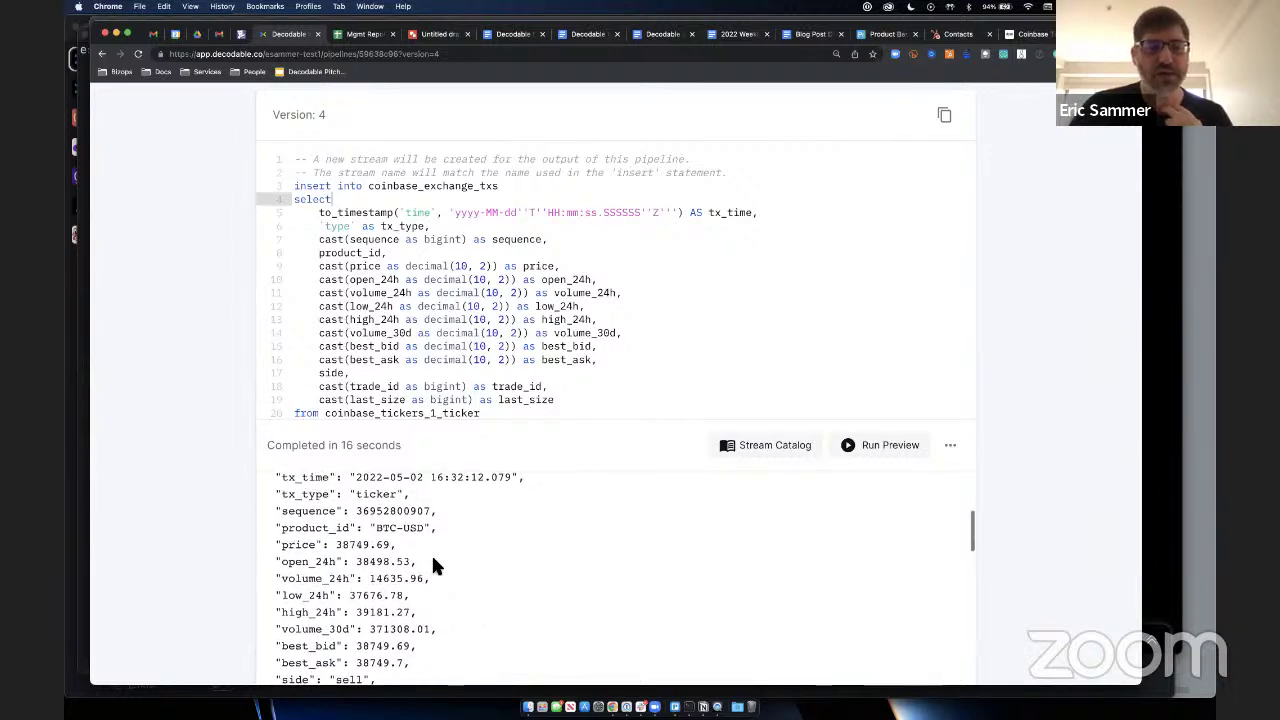
{"action": "double_click", "coordinate": [383, 528]}
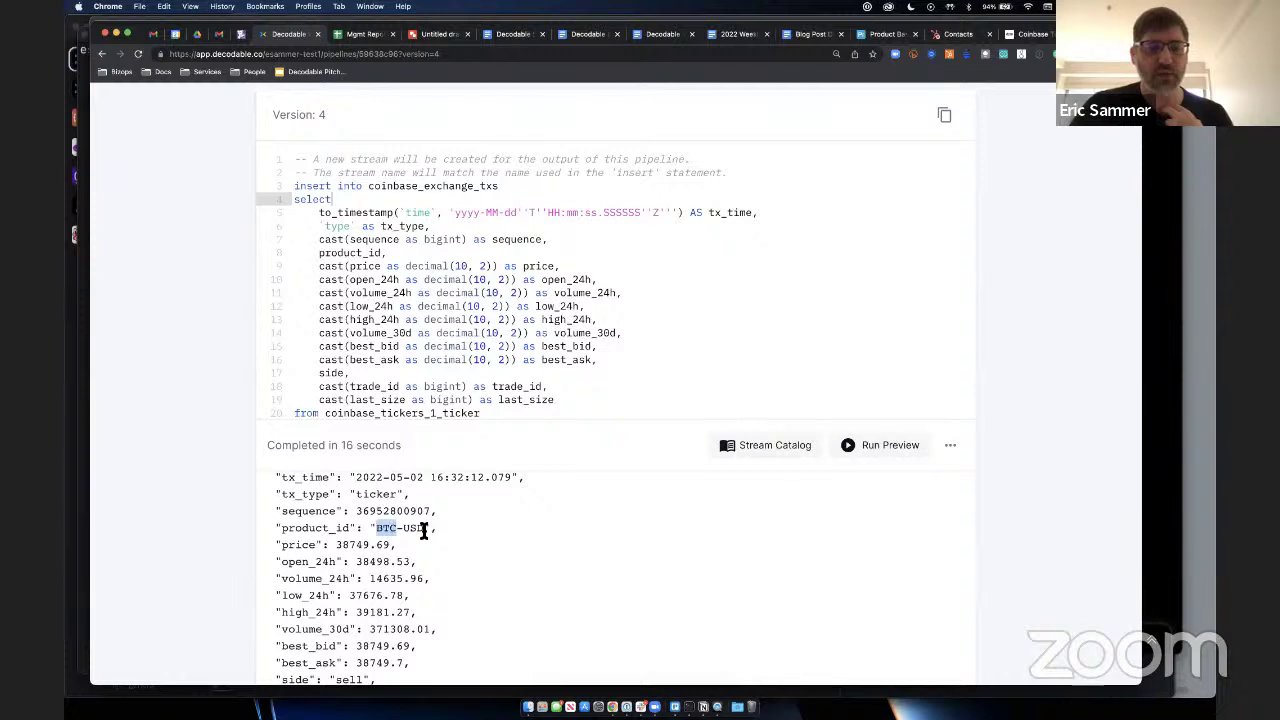
{"action": "scroll", "coordinate": [424, 537], "scroll_direction": "down", "scroll_amount": 3}
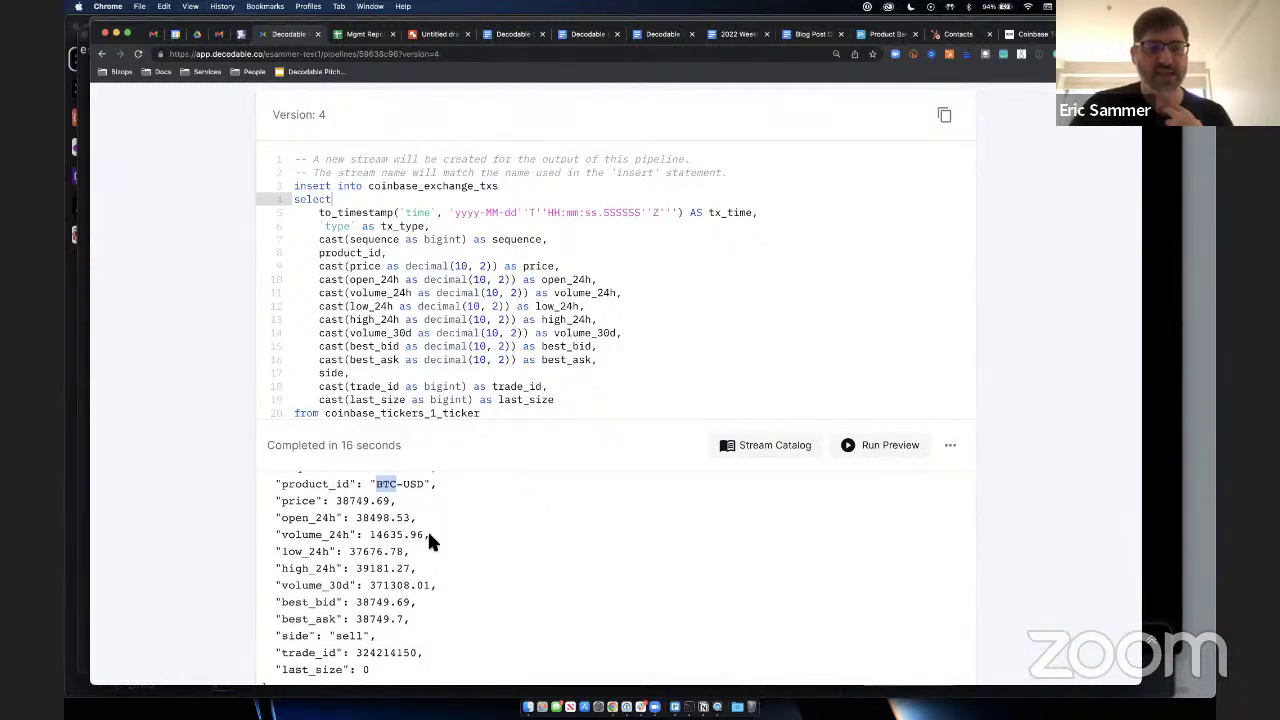
{"action": "scroll", "coordinate": [500, 626], "scroll_direction": "down", "scroll_amount": 5}
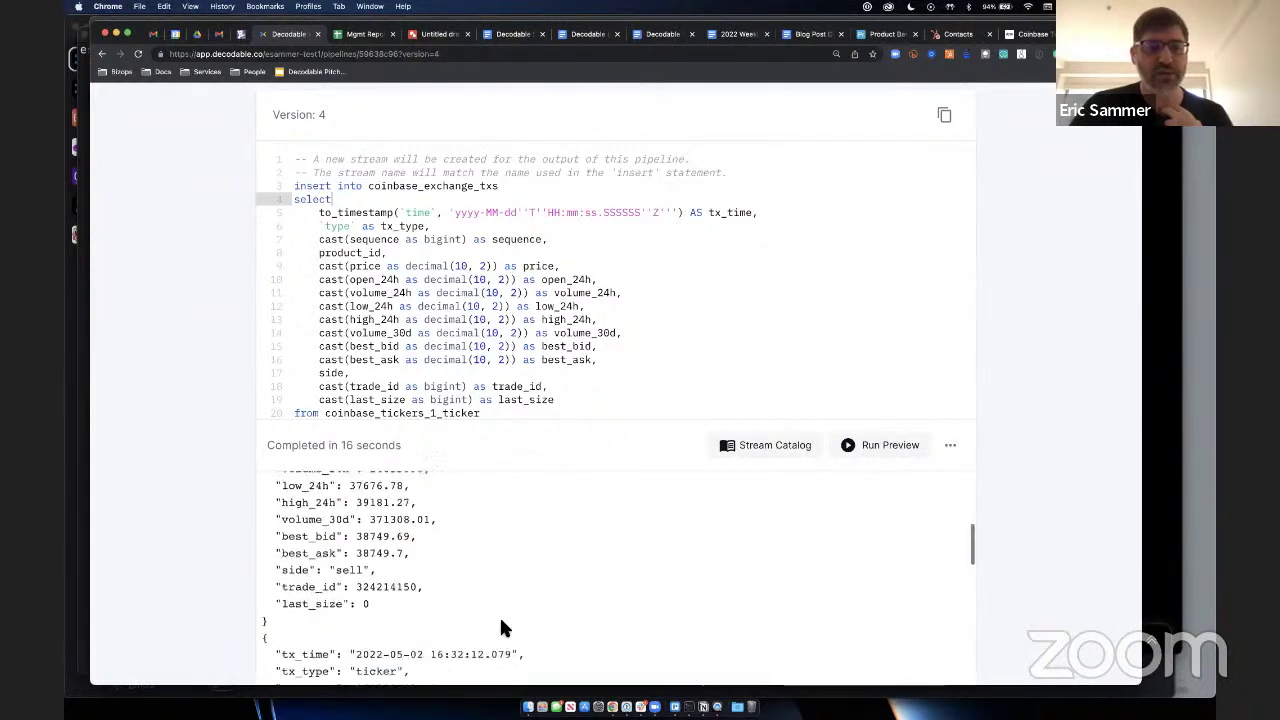
{"action": "scroll", "coordinate": [502, 627], "scroll_direction": "down", "scroll_amount": 6}
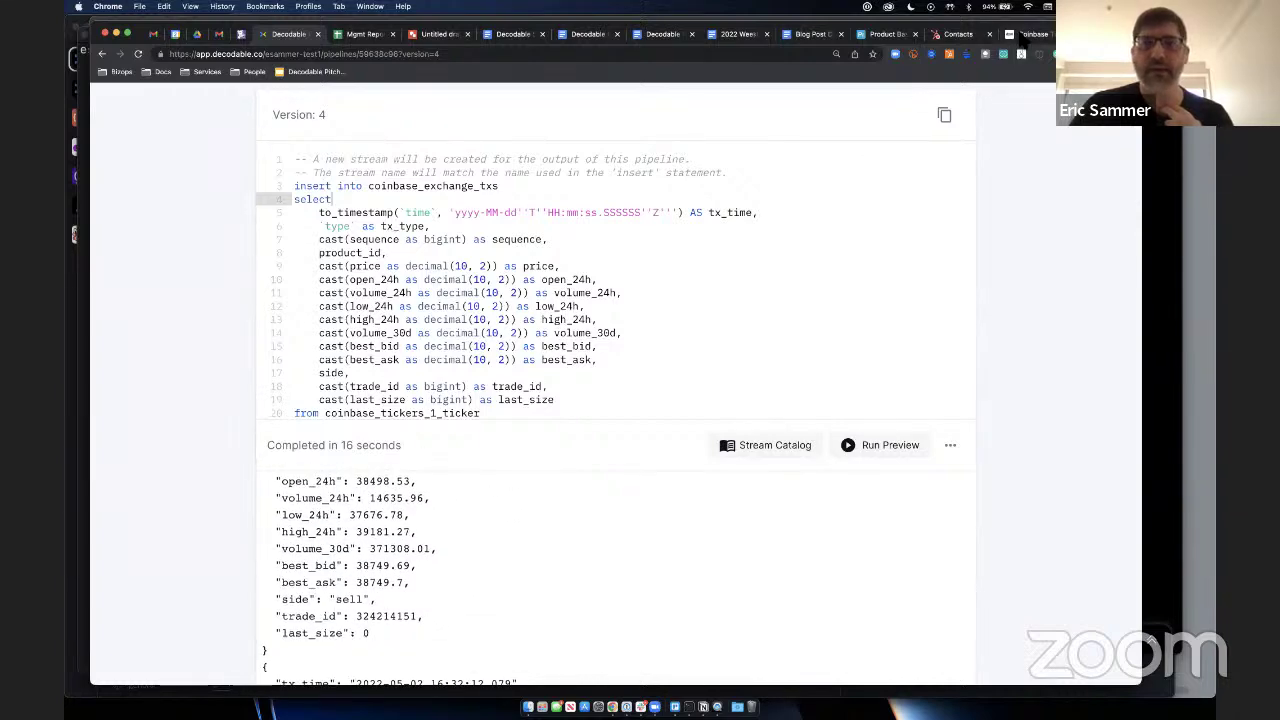
Step: Check the coinbase/tickers package page on datapm.io, then return to the coinbase_tx_cleanse pipeline's SQL in Decodable
{"action": "key", "text": "super+9"}
{"action": "scroll", "coordinate": [518, 400], "scroll_direction": "down", "scroll_amount": 2}
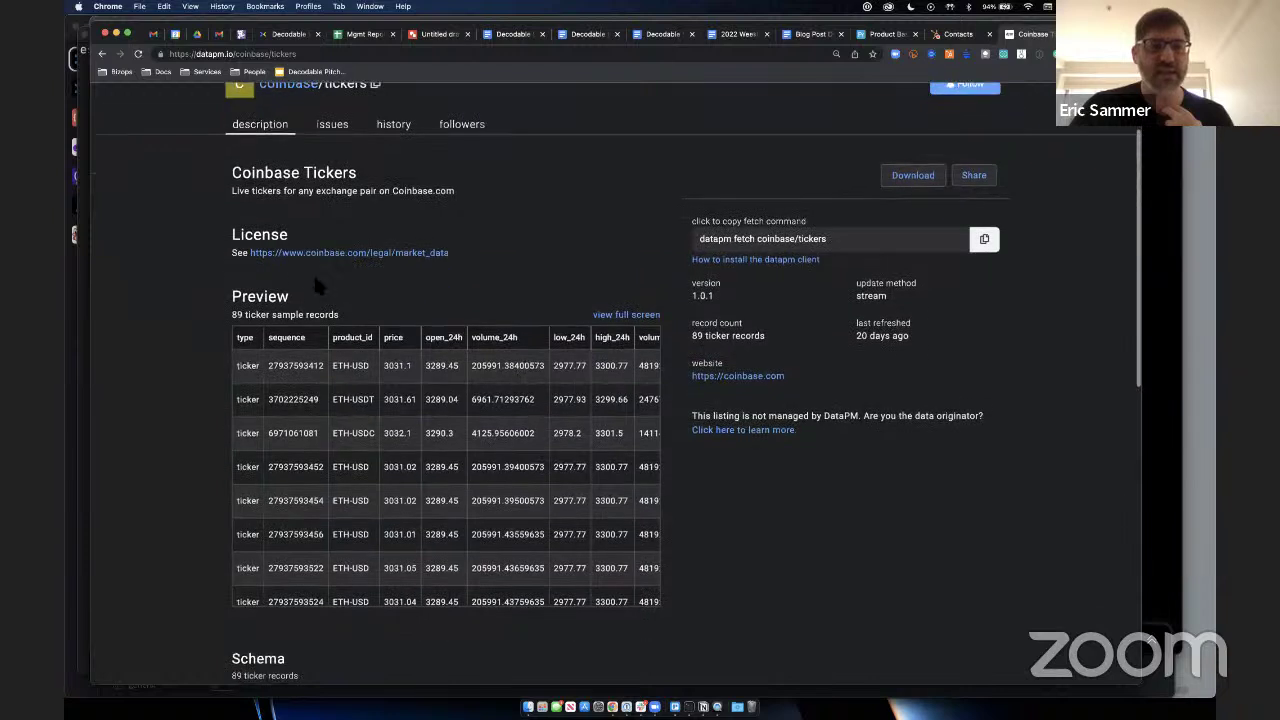
{"action": "scroll", "coordinate": [465, 175], "scroll_direction": "up", "scroll_amount": 2}
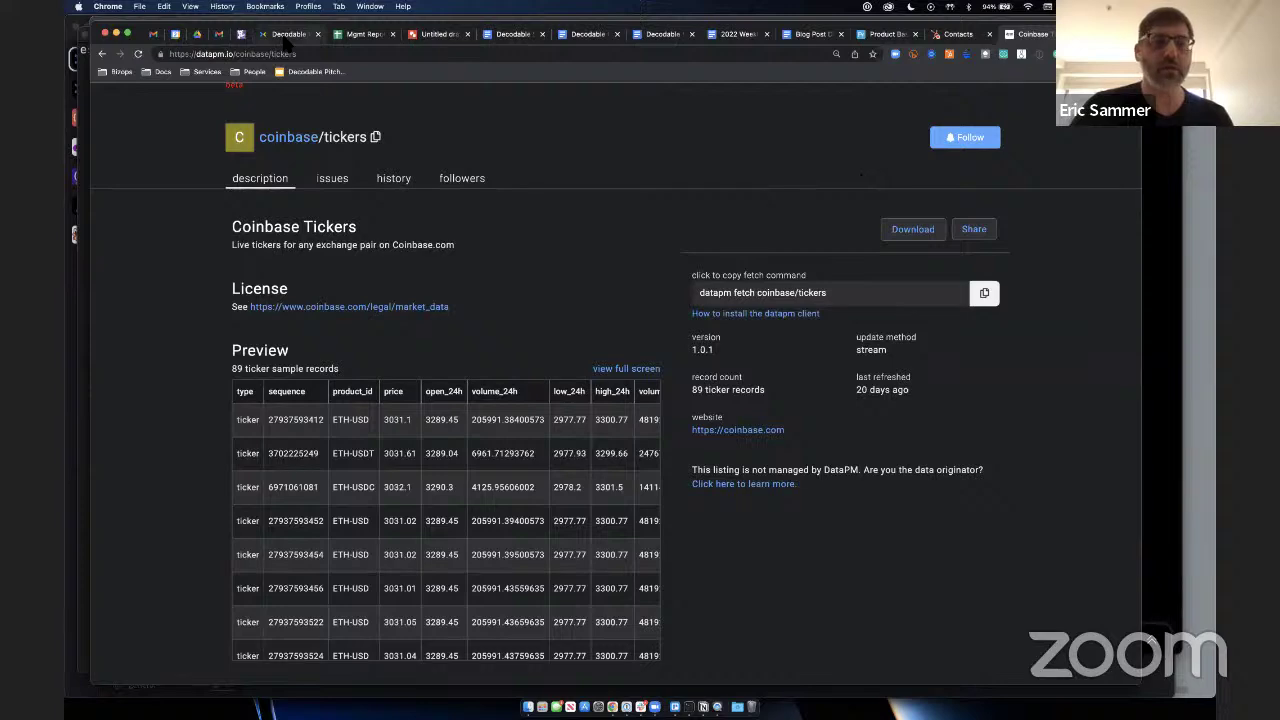
{"action": "left_click", "coordinate": [286, 36]}
{"action": "scroll", "coordinate": [595, 480], "scroll_direction": "down", "scroll_amount": 3}
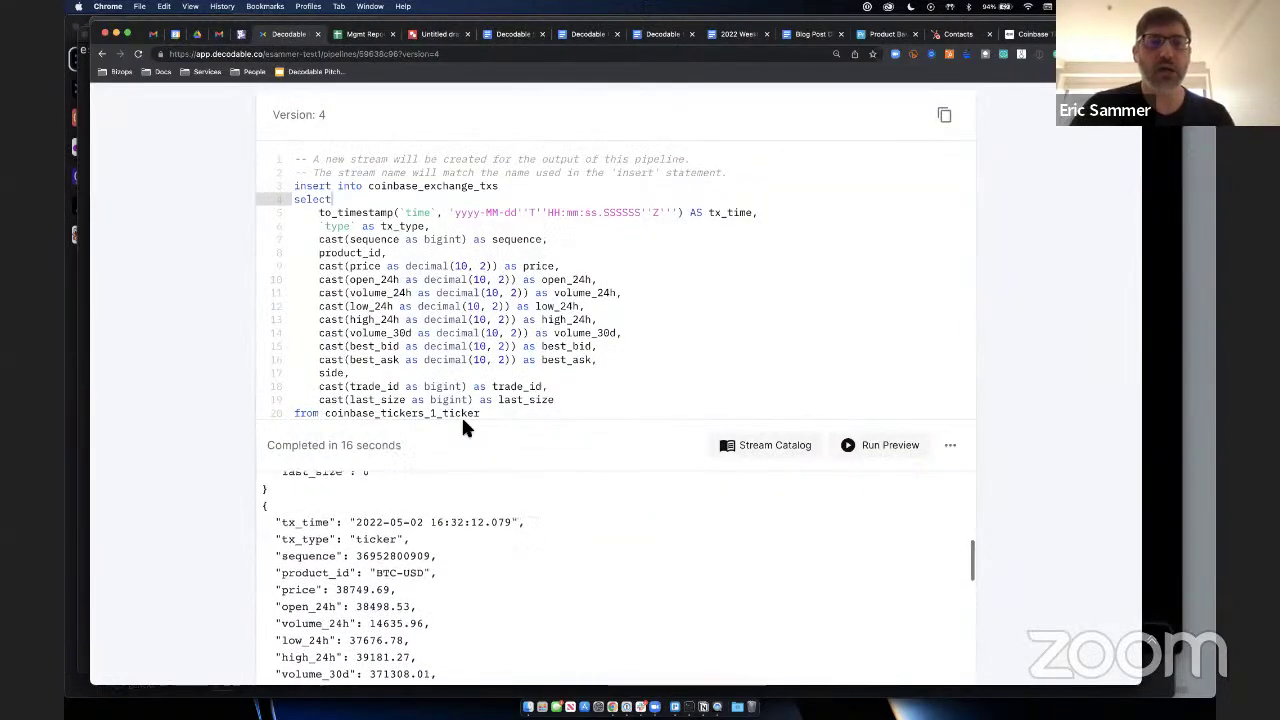
{"action": "scroll", "coordinate": [200, 354], "scroll_direction": "up", "scroll_amount": 5}
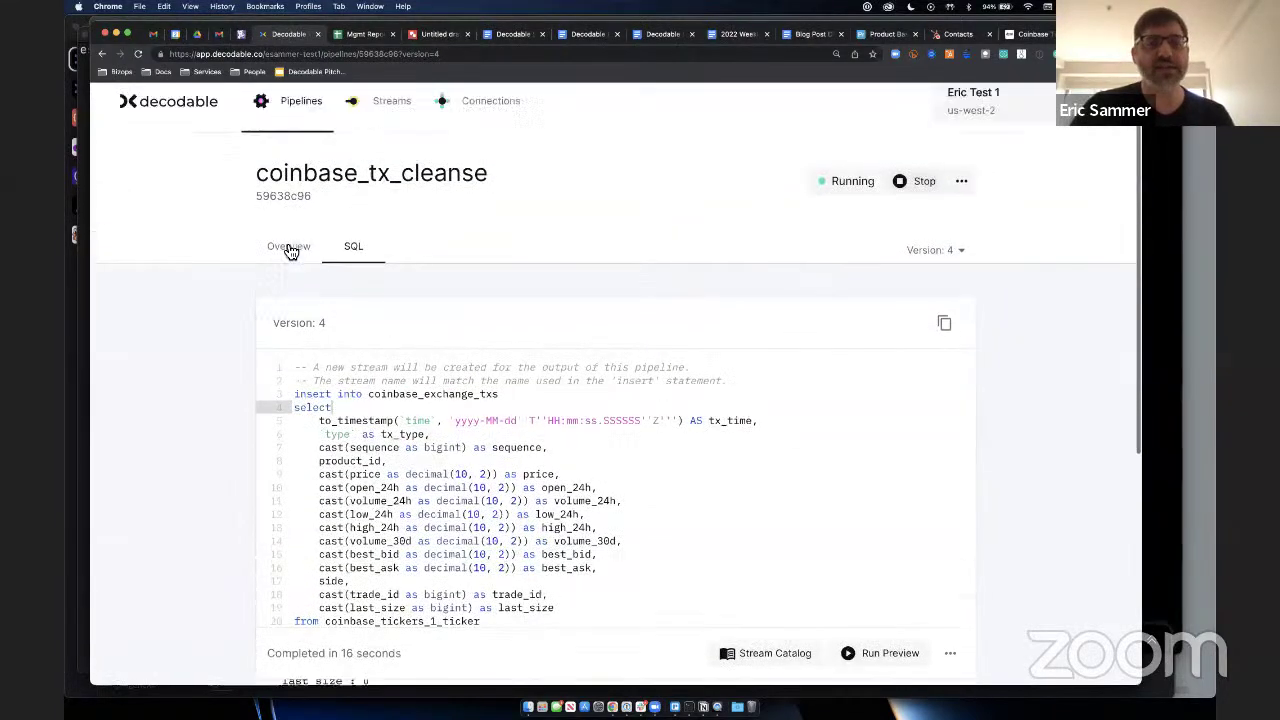
Step: Examine the input and output metrics in the overview of the coinbase_tx_cleanse pipeline
{"action": "left_click", "coordinate": [288, 247]}
{"action": "scroll", "coordinate": [498, 456], "scroll_direction": "down", "scroll_amount": 3}
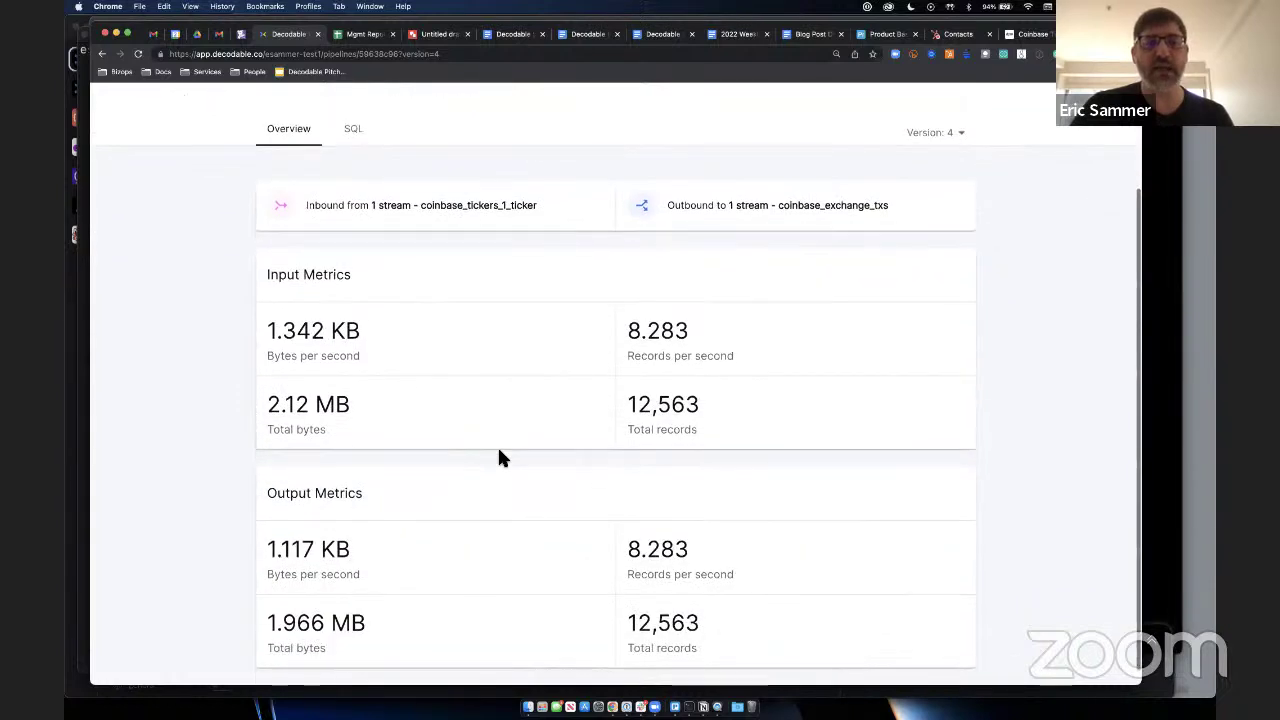
{"action": "scroll", "coordinate": [500, 452], "scroll_direction": "up", "scroll_amount": 2}
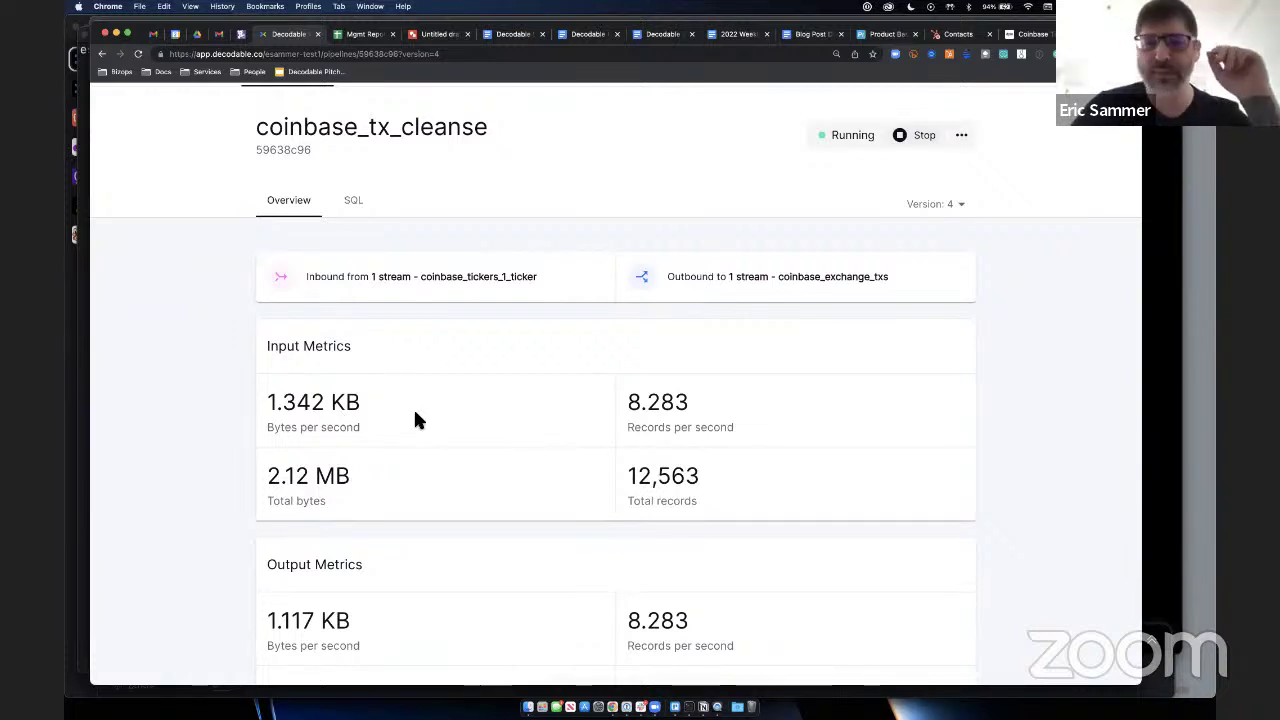
{"action": "scroll", "coordinate": [414, 415], "scroll_direction": "down", "scroll_amount": 2}
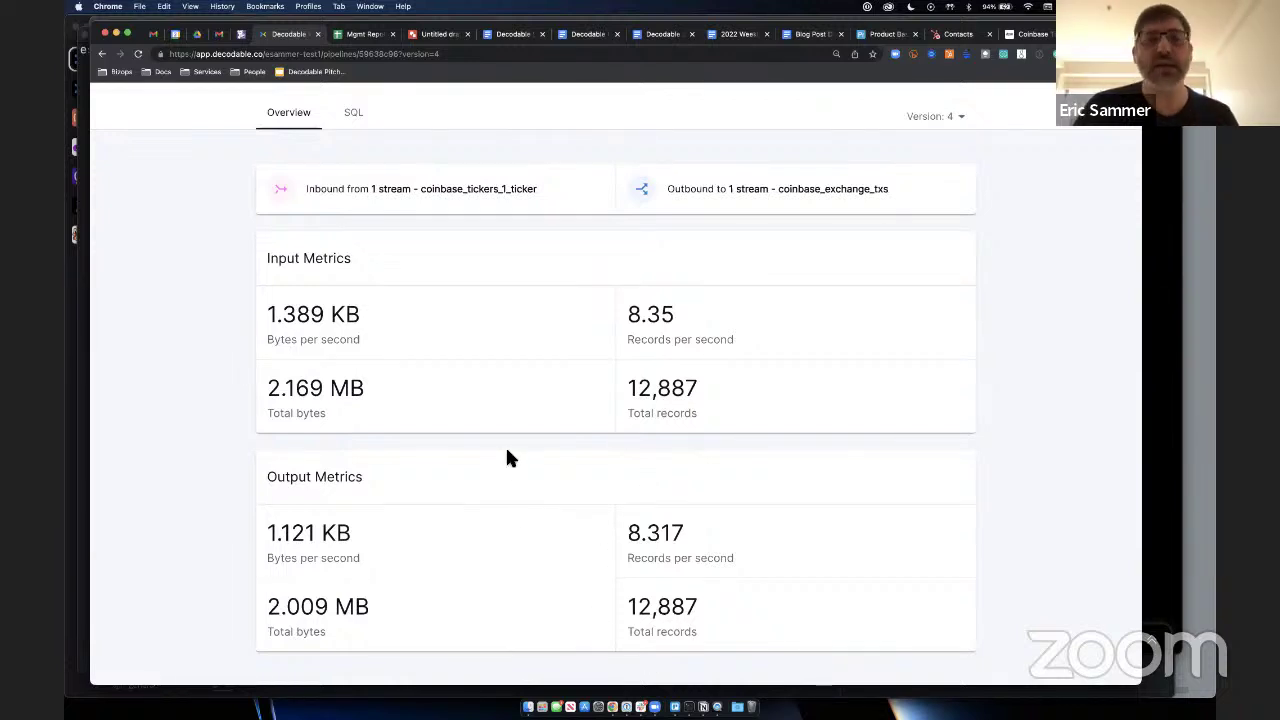
{"action": "scroll", "coordinate": [507, 452], "scroll_direction": "up", "scroll_amount": 3}
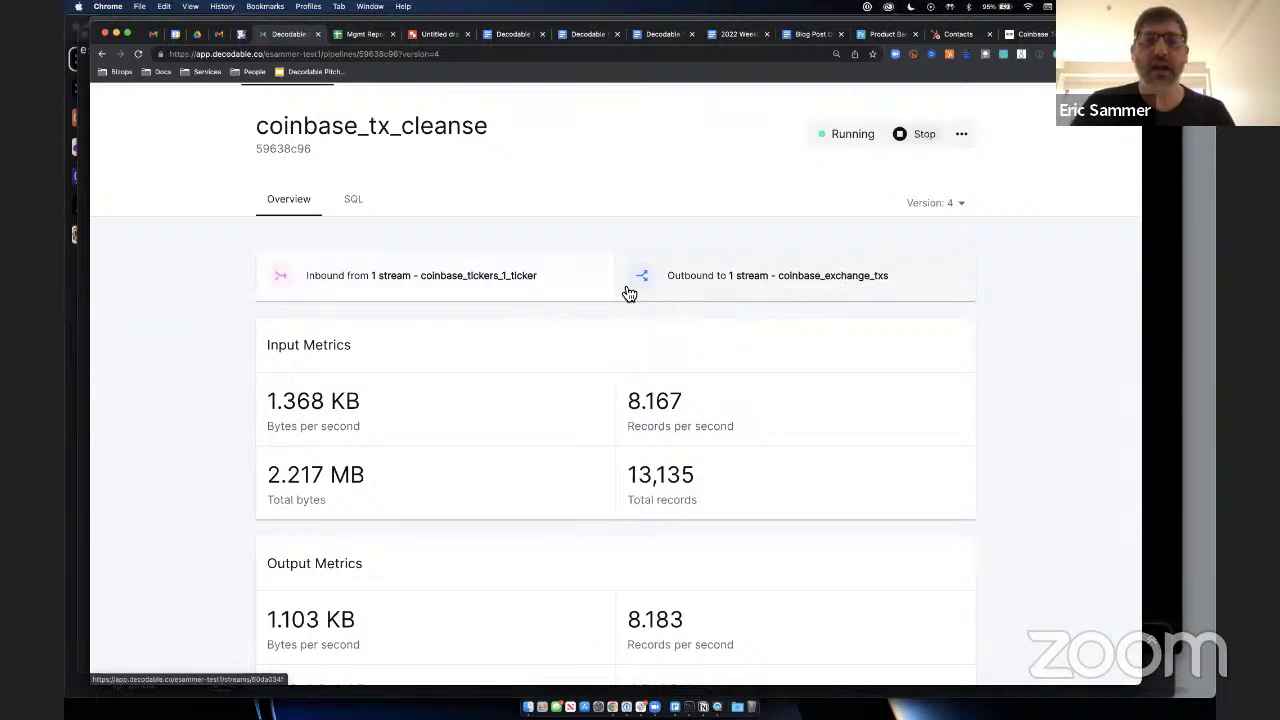
Step: Open the pipeline's outbound stream coinbase_exchange_txs and highlight its description as an auto-created output stream
{"action": "left_click", "coordinate": [720, 285]}
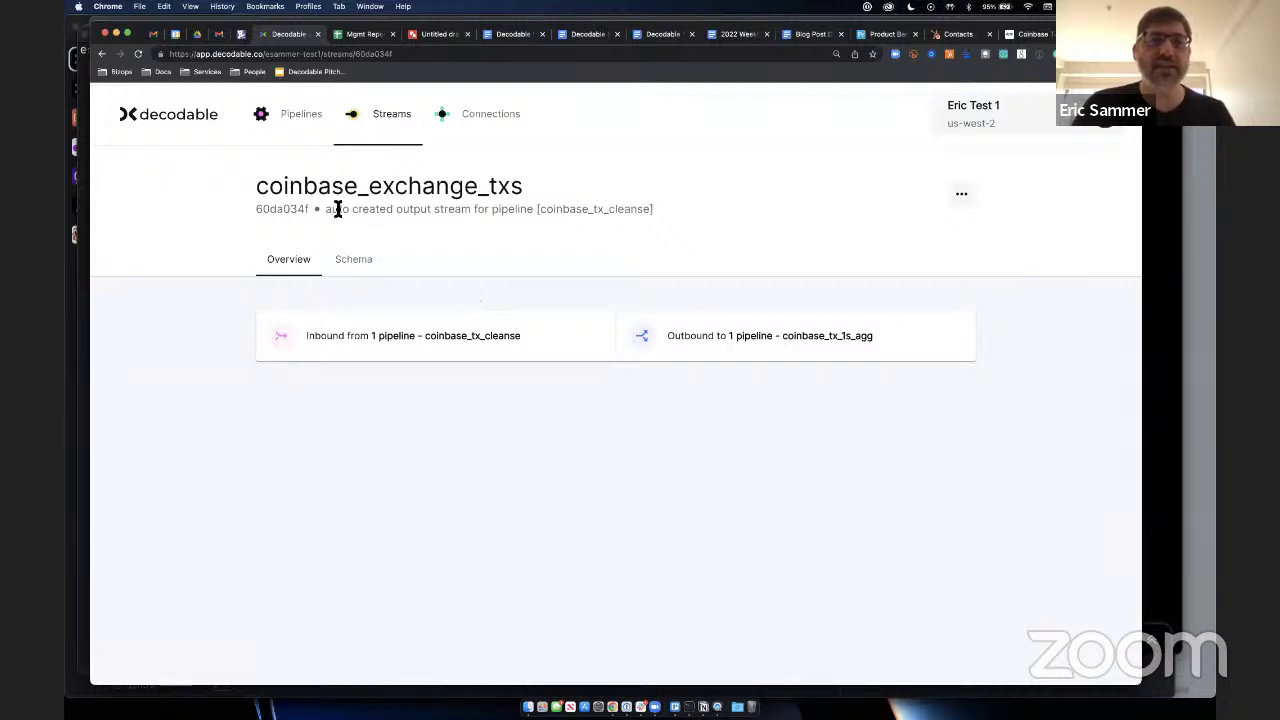
{"action": "left_click_drag", "start_coordinate": [338, 209], "coordinate": [491, 225]}
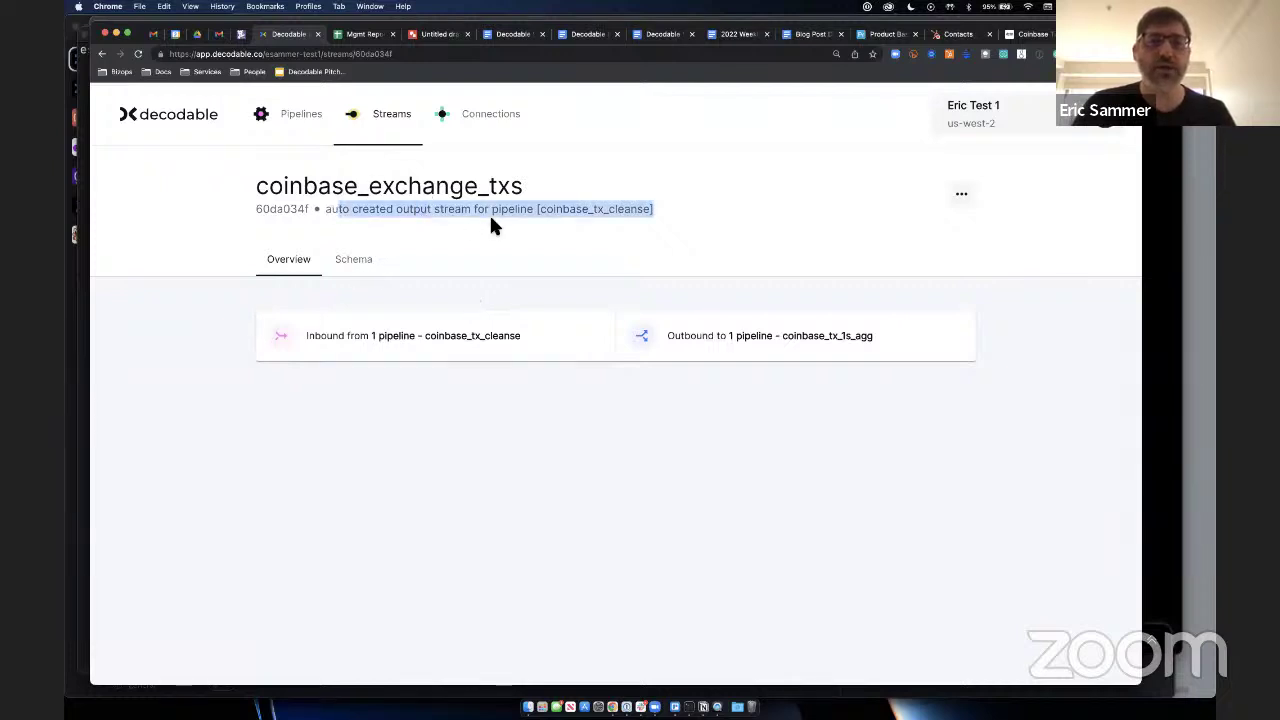
{"action": "left_click", "coordinate": [574, 214]}
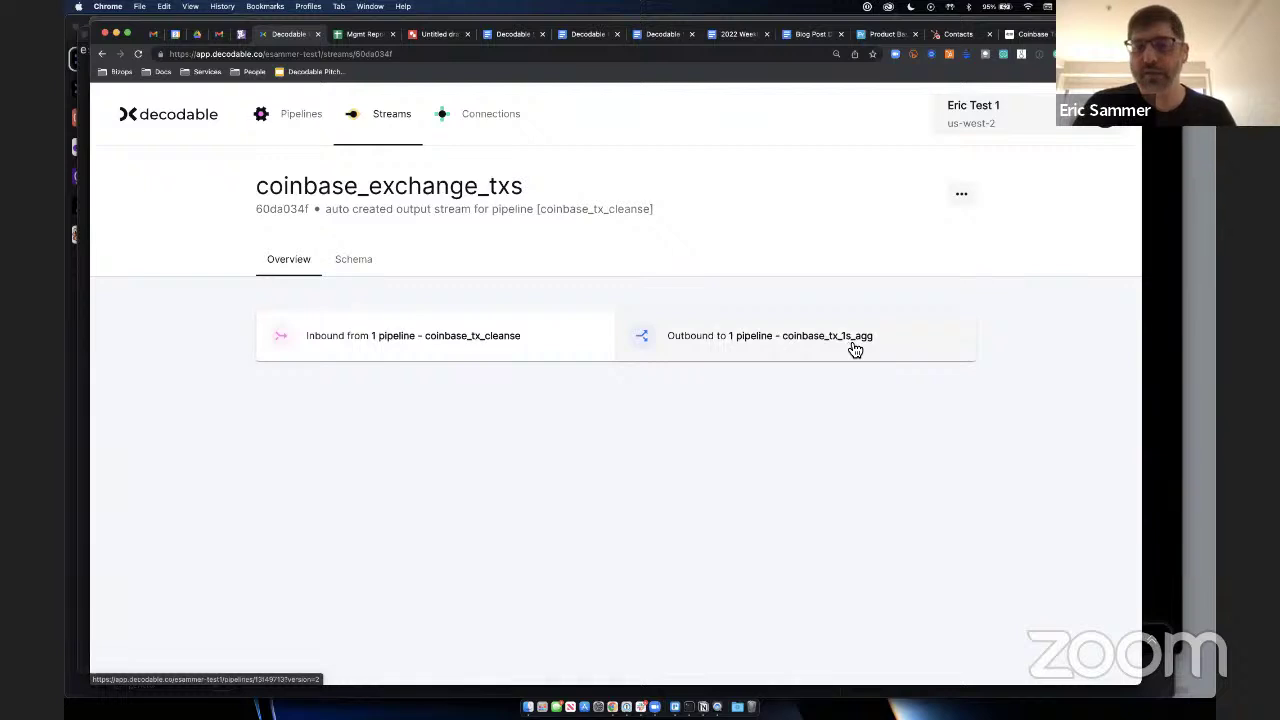
Step: Show the schema of the coinbase_exchange_txs stream and highlight the TIMESTAMP(3) type of its tx_time field
{"action": "left_click", "coordinate": [371, 268]}
{"action": "scroll", "coordinate": [458, 455], "scroll_direction": "down", "scroll_amount": 5}
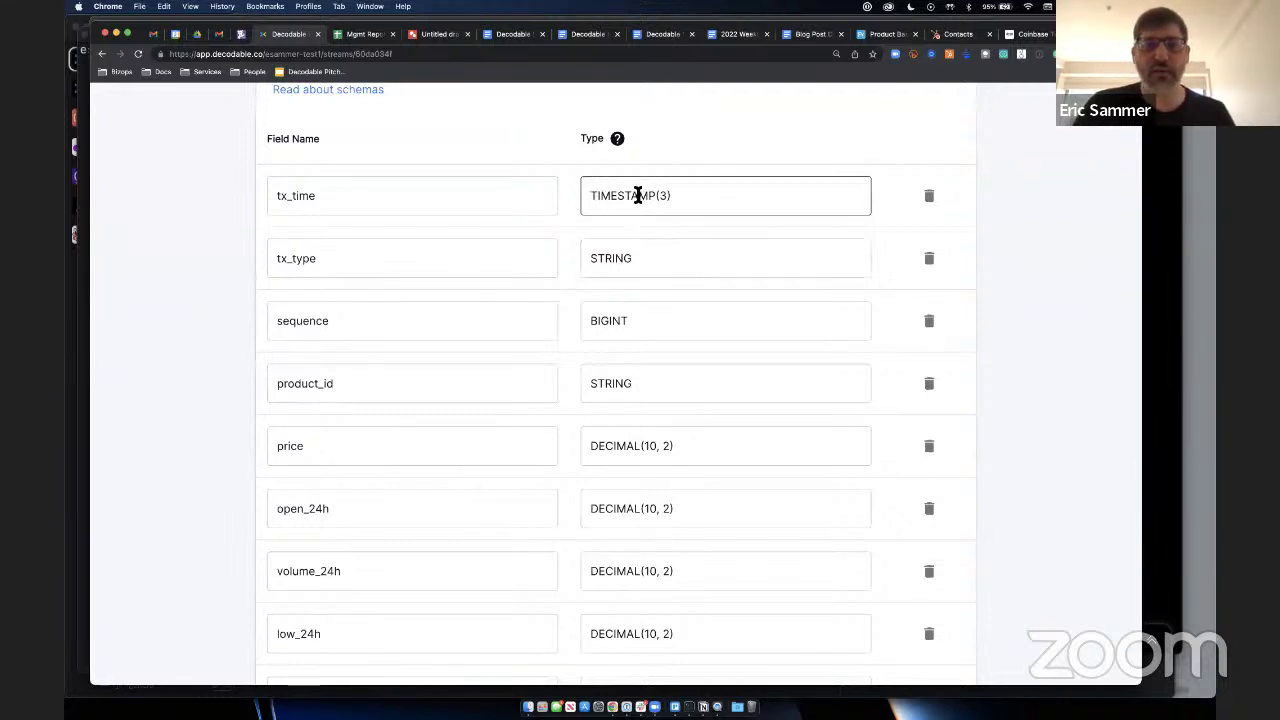
{"action": "scroll", "coordinate": [663, 347], "scroll_direction": "down", "scroll_amount": 3}
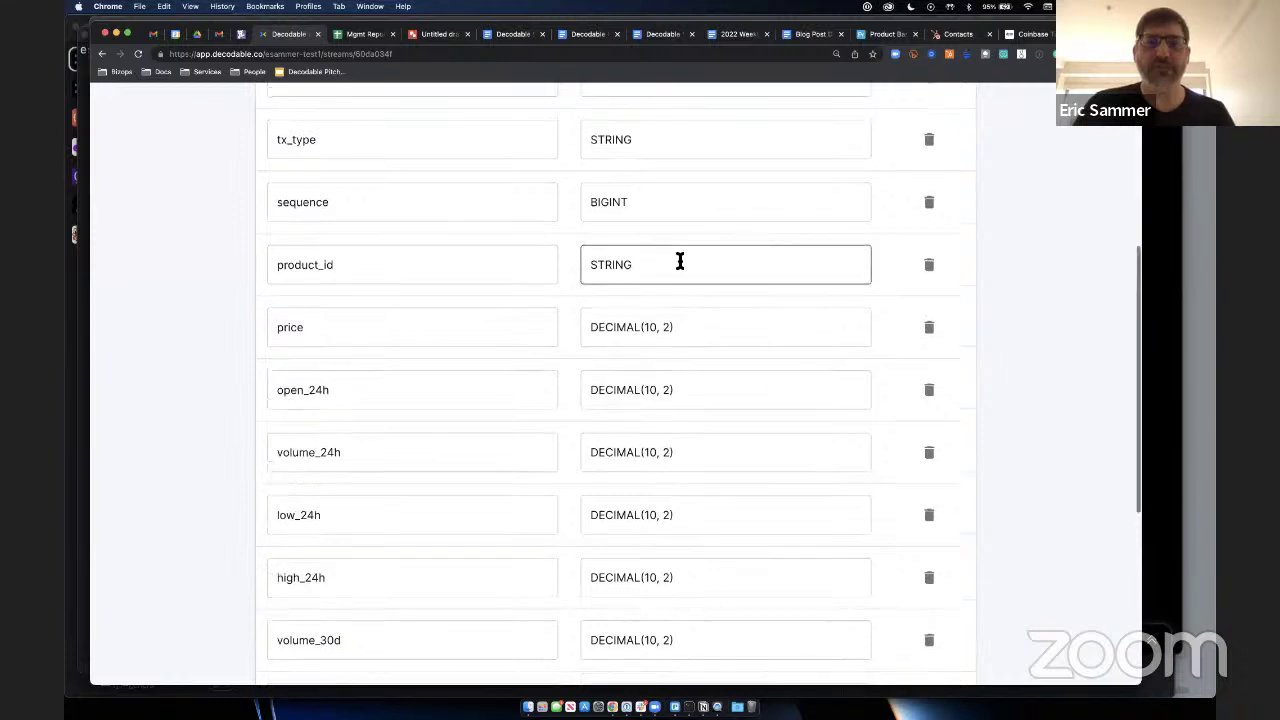
{"action": "scroll", "coordinate": [680, 262], "scroll_direction": "up", "scroll_amount": 2}
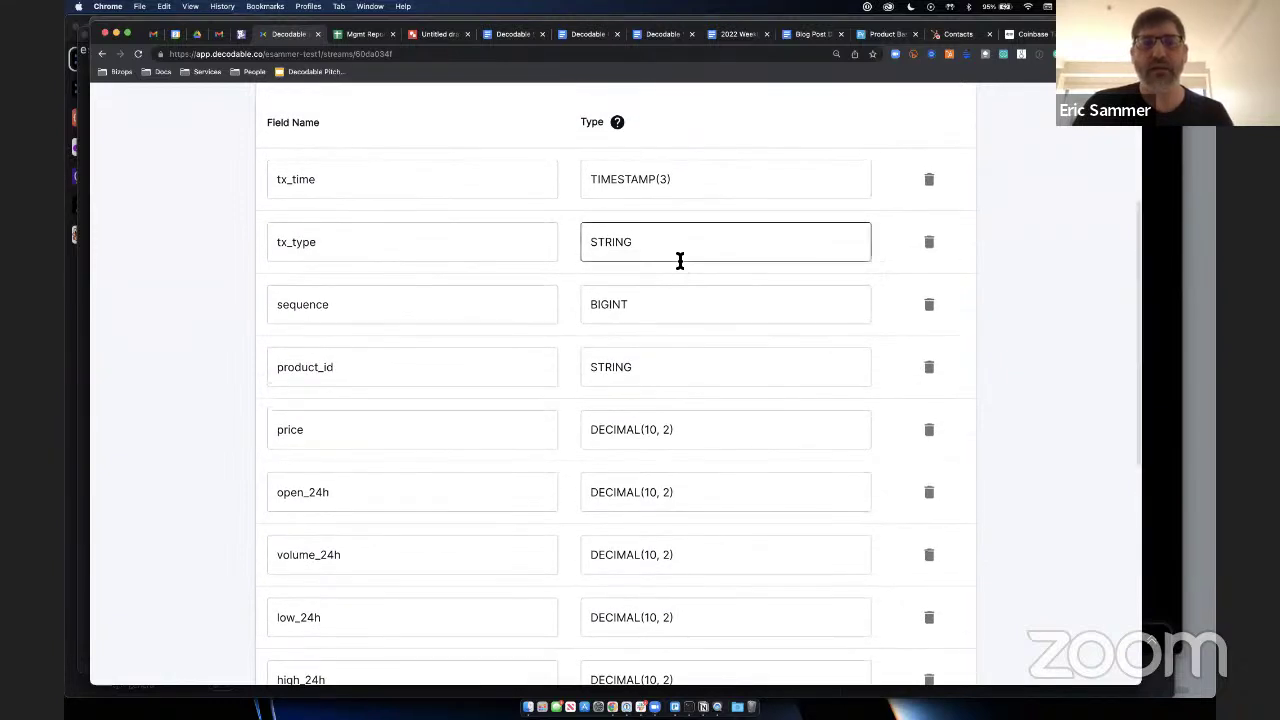
{"action": "left_click_drag", "start_coordinate": [683, 186], "coordinate": [592, 186]}
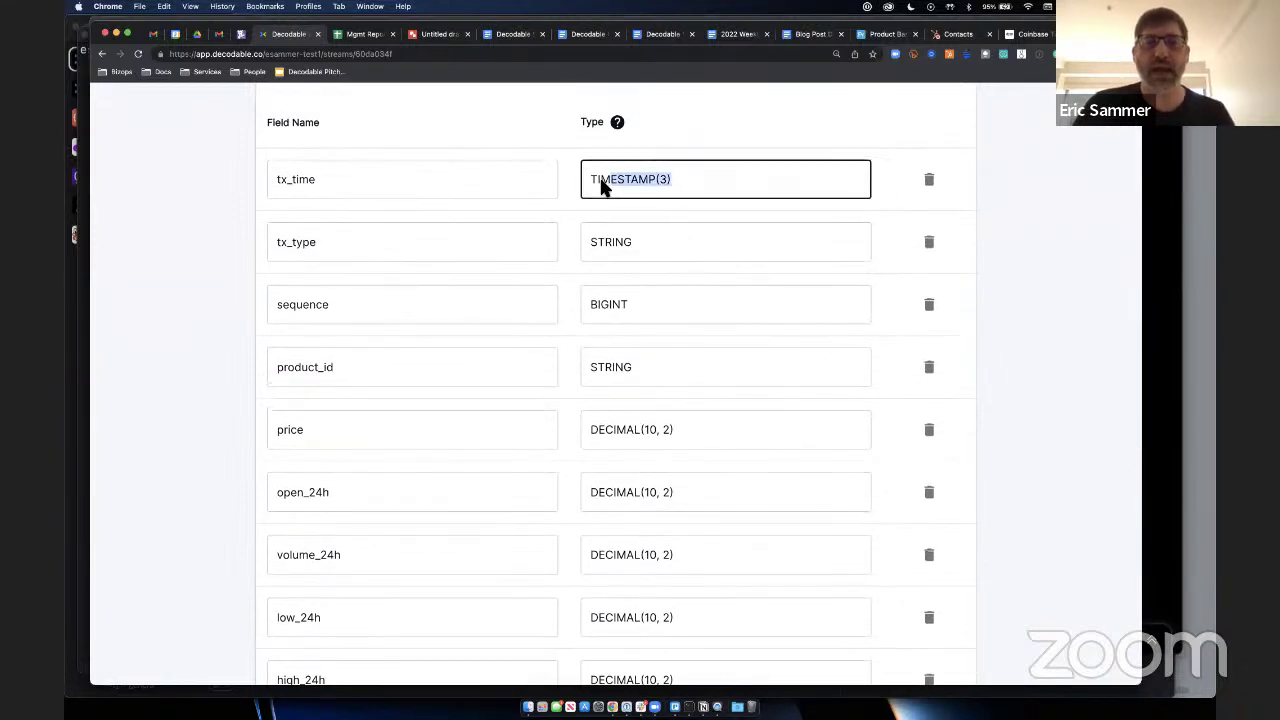
{"action": "left_click", "coordinate": [640, 188]}
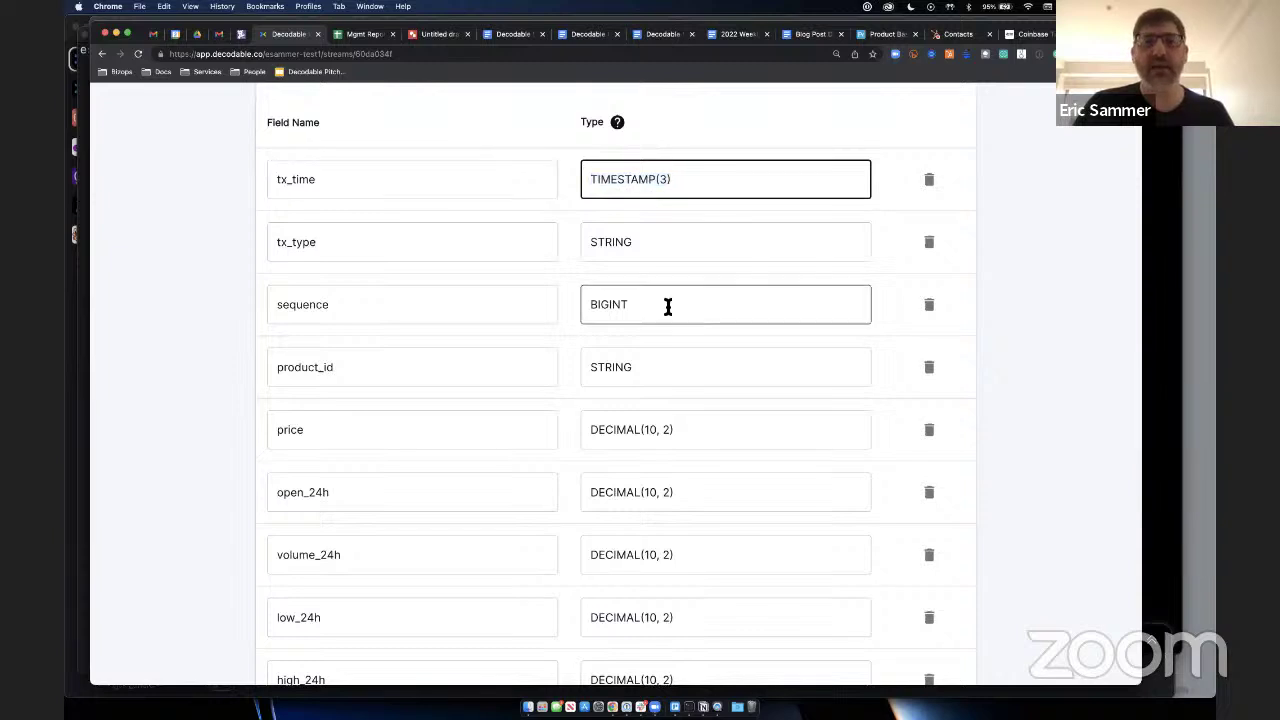
Step: Review the remaining schema fields and their types, down to the event time settings below last_size
{"action": "scroll", "coordinate": [666, 305], "scroll_direction": "down", "scroll_amount": 2}
{"action": "scroll", "coordinate": [690, 355], "scroll_direction": "down", "scroll_amount": 2}
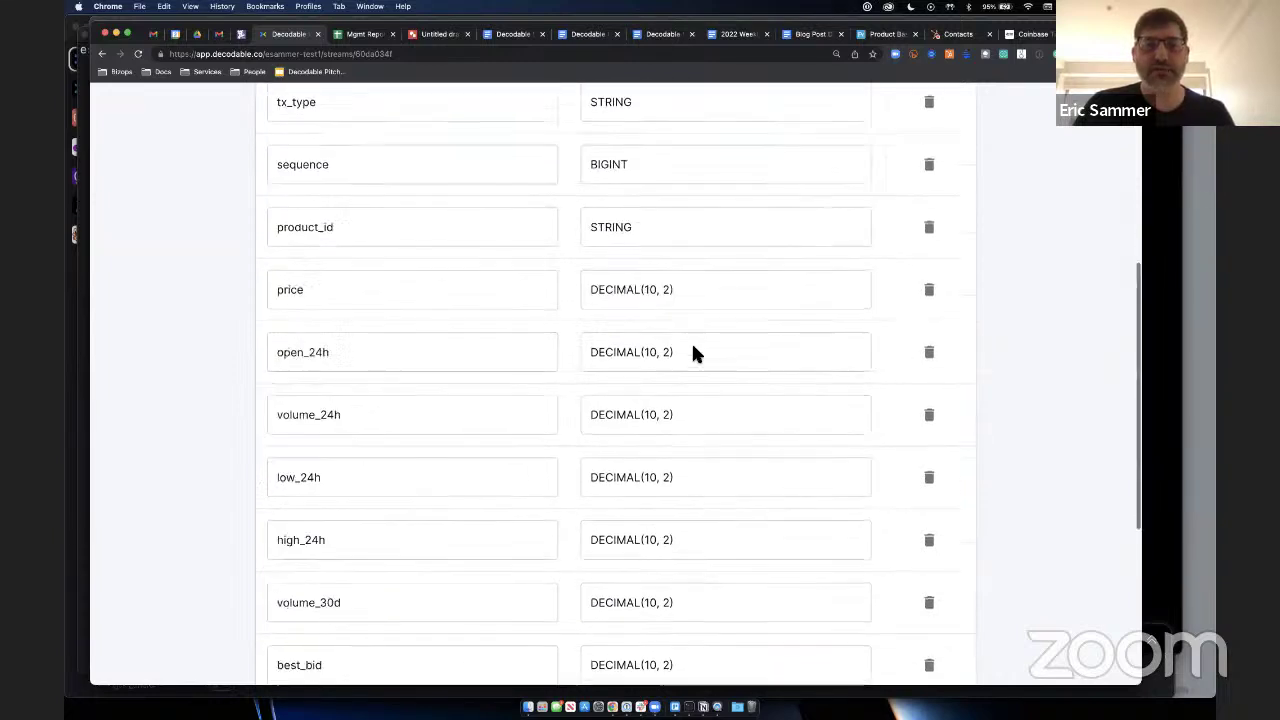
{"action": "scroll", "coordinate": [695, 452], "scroll_direction": "down", "scroll_amount": 2}
{"action": "scroll", "coordinate": [695, 455], "scroll_direction": "down", "scroll_amount": 3}
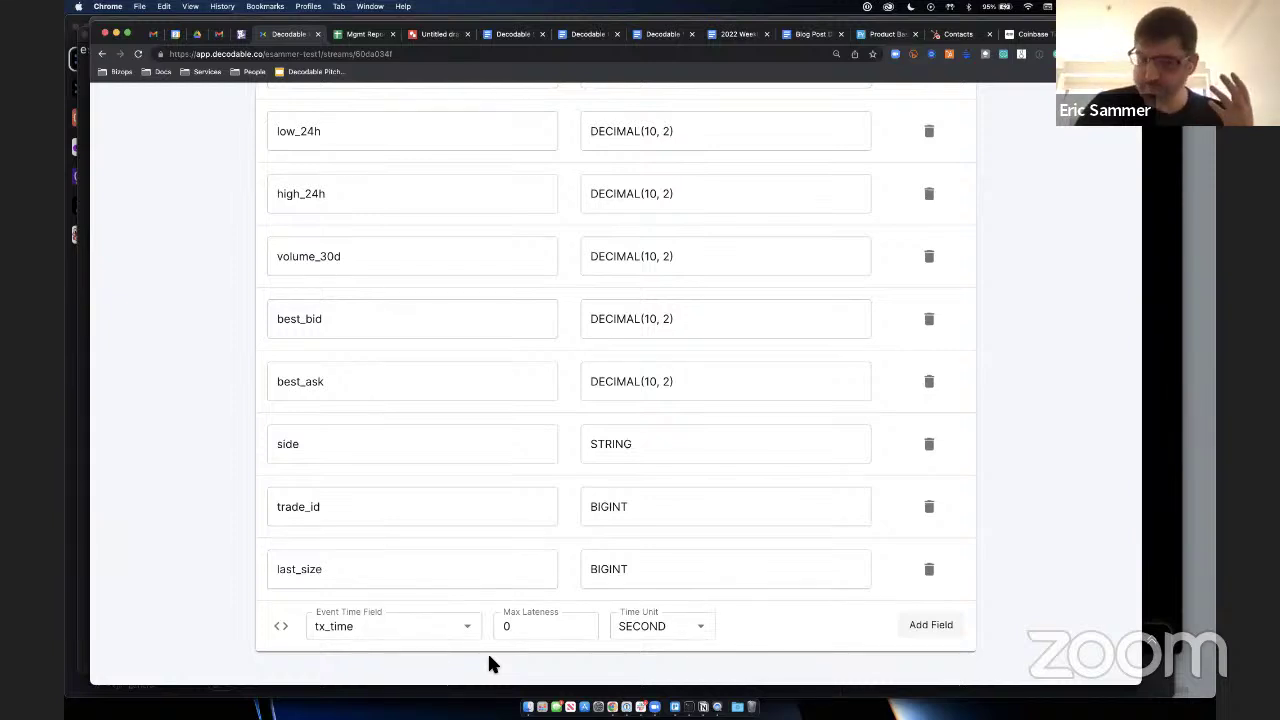
{"action": "scroll", "coordinate": [471, 449], "scroll_direction": "up", "scroll_amount": 3}
{"action": "scroll", "coordinate": [469, 443], "scroll_direction": "up", "scroll_amount": 5}
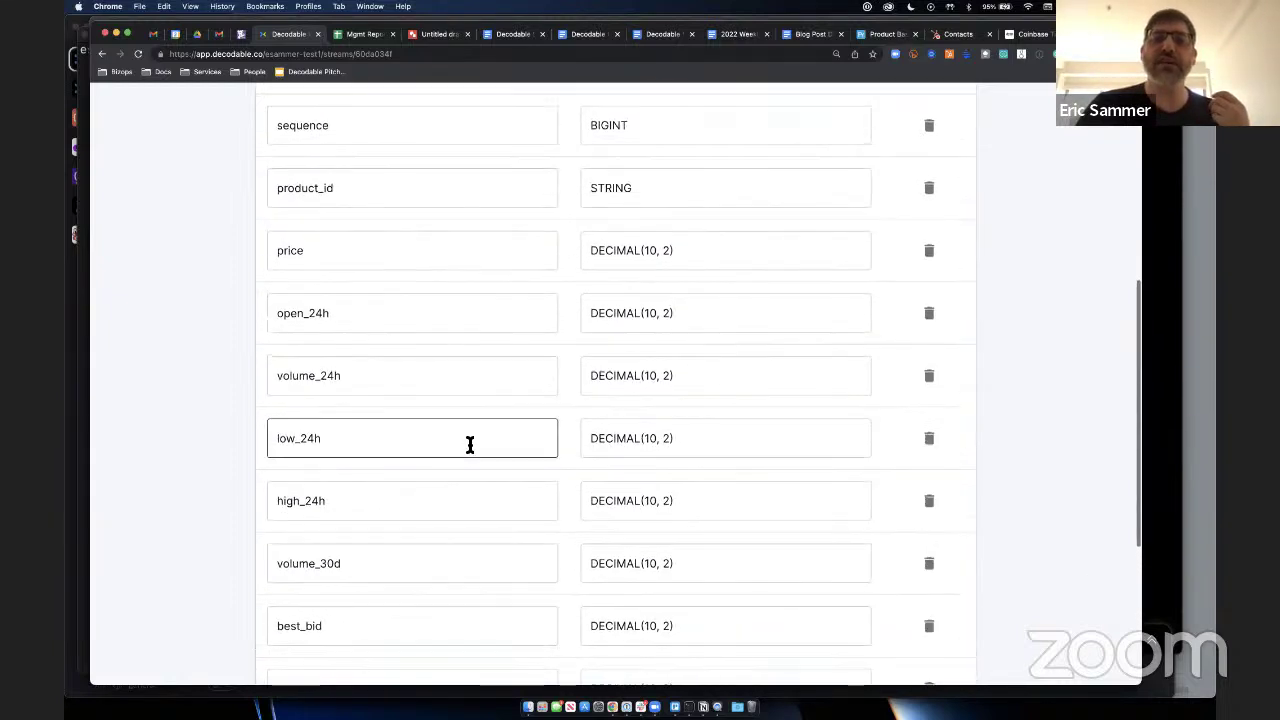
{"action": "scroll", "coordinate": [469, 443], "scroll_direction": "down", "scroll_amount": 8}
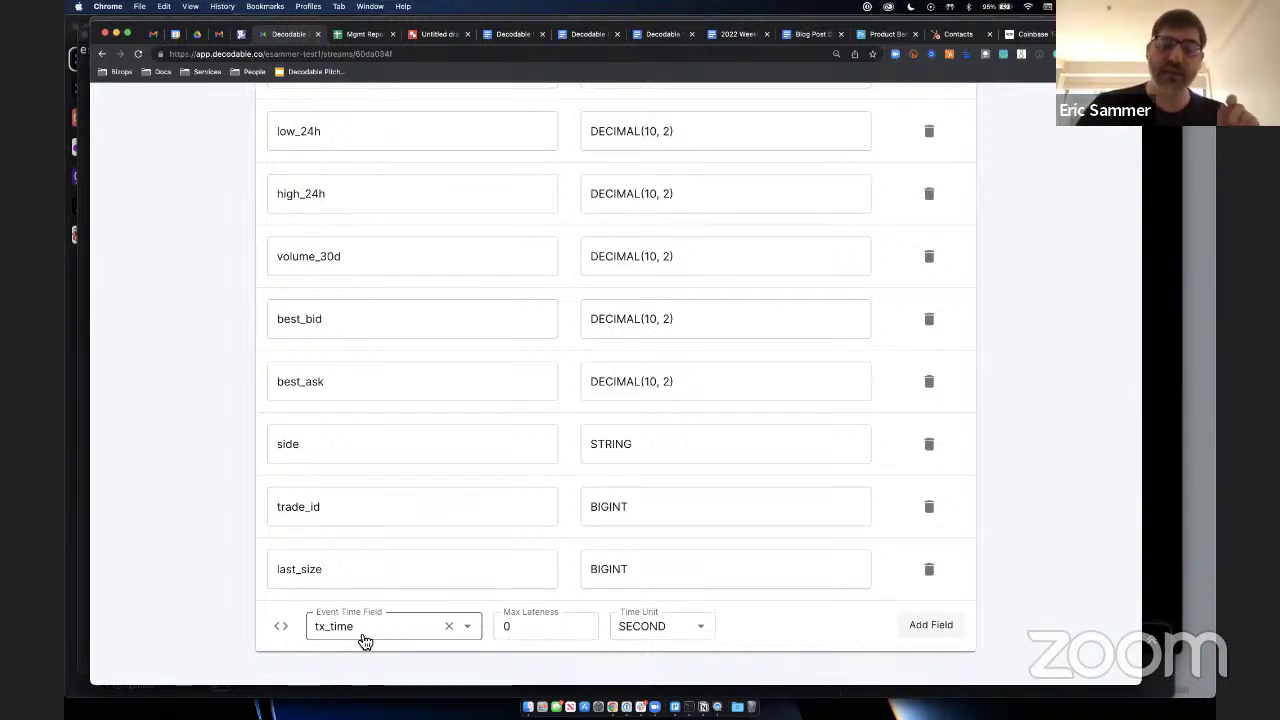
Step: Inspect the stream's event time field choices, max lateness and time unit options without changing them
{"action": "left_click", "coordinate": [469, 628]}
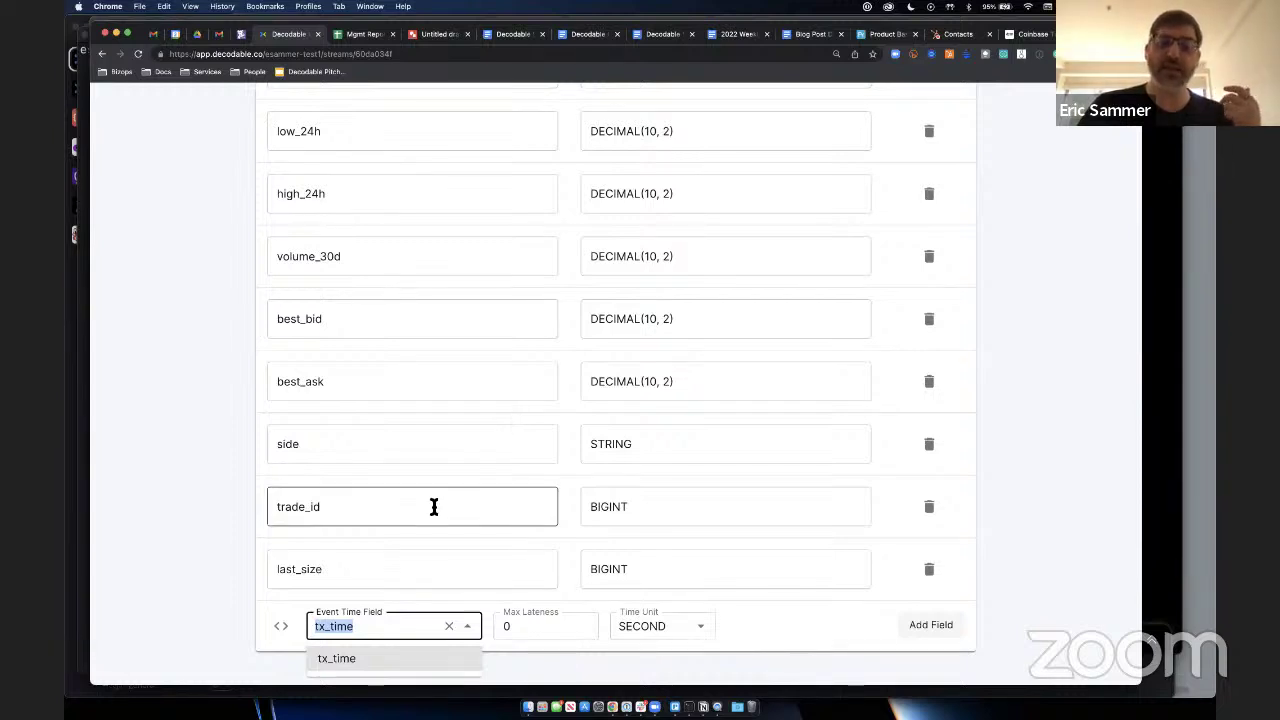
{"action": "left_click", "coordinate": [553, 665]}
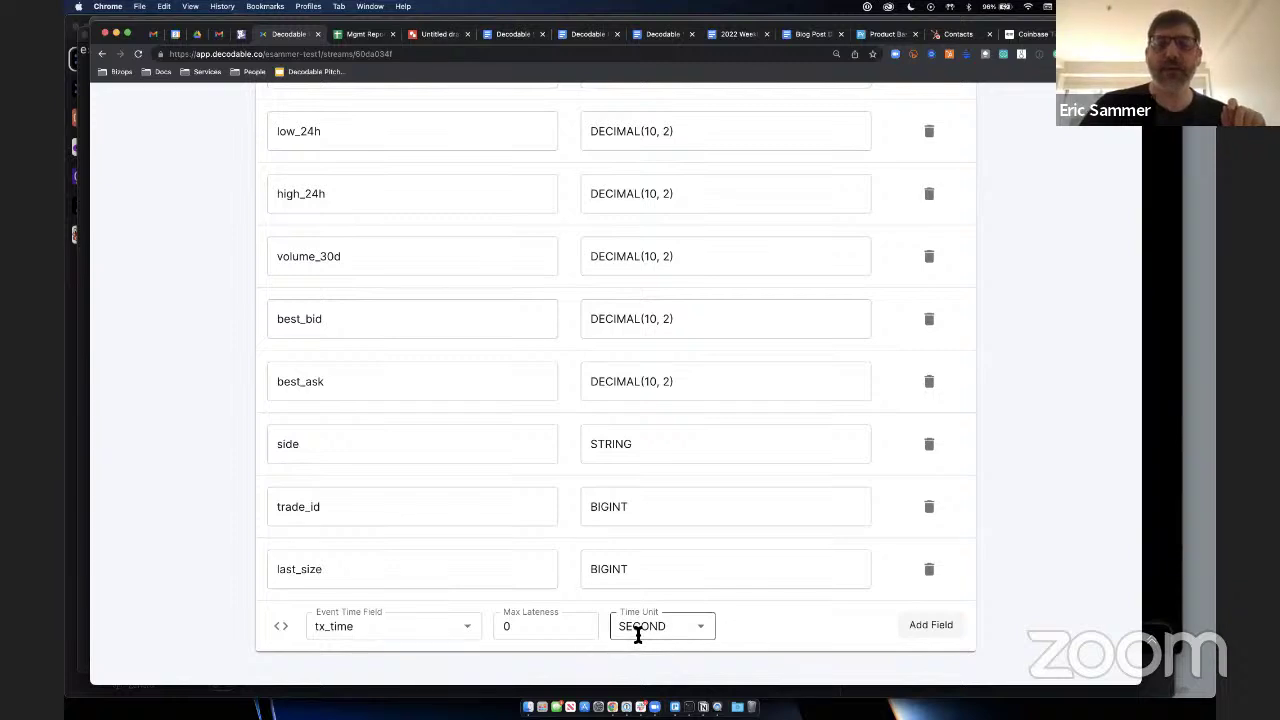
{"action": "left_click", "coordinate": [538, 634]}
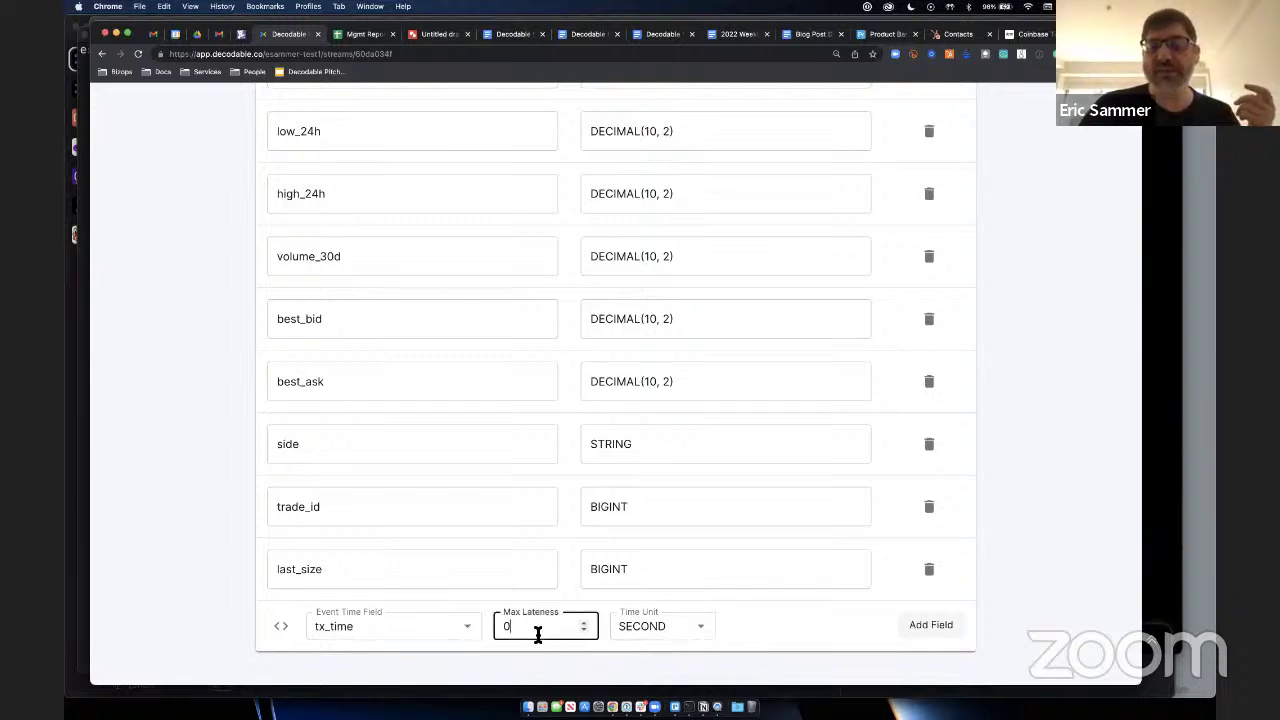
{"action": "left_click", "coordinate": [631, 626]}
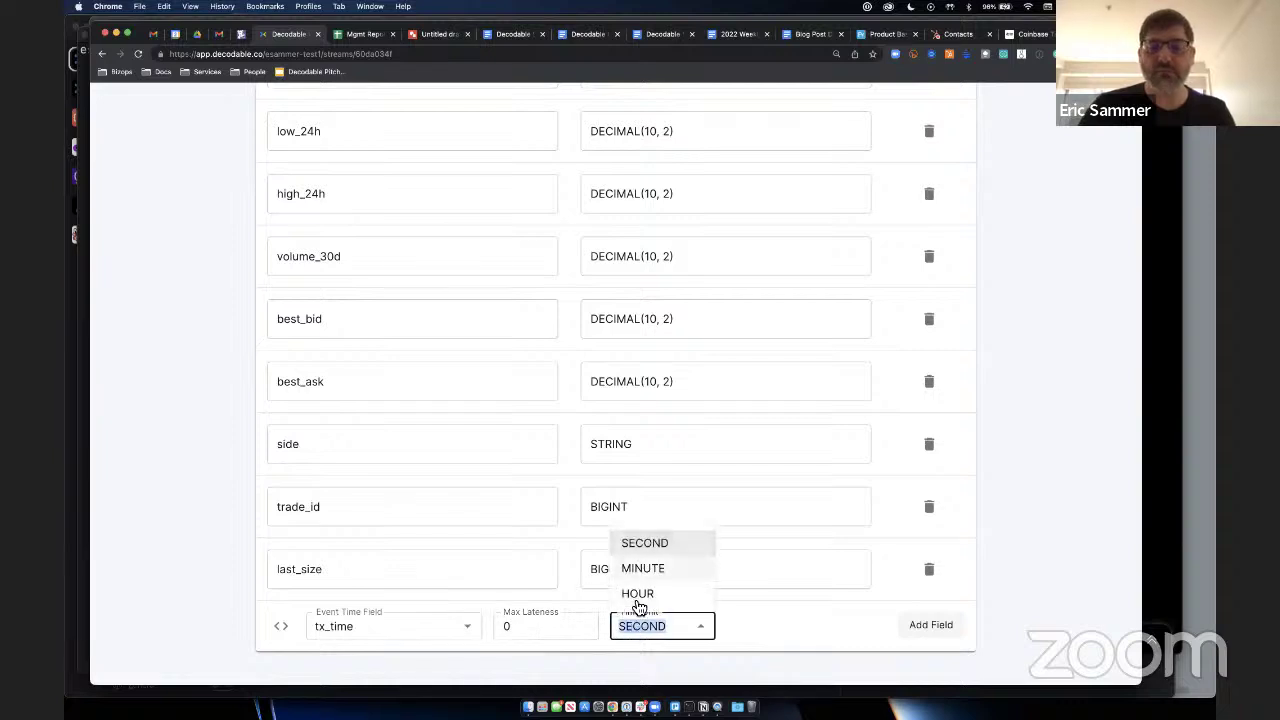
{"action": "left_click", "coordinate": [487, 663]}
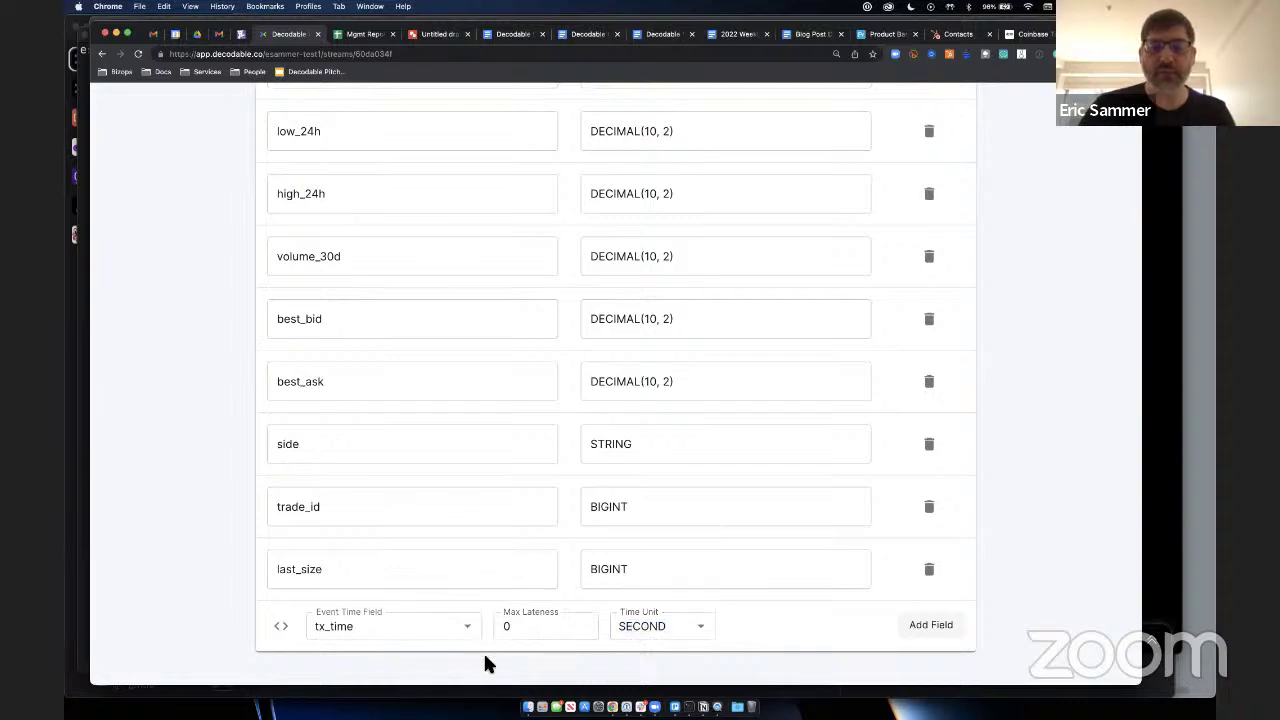
{"action": "scroll", "coordinate": [355, 650], "scroll_direction": "down", "scroll_amount": 1}
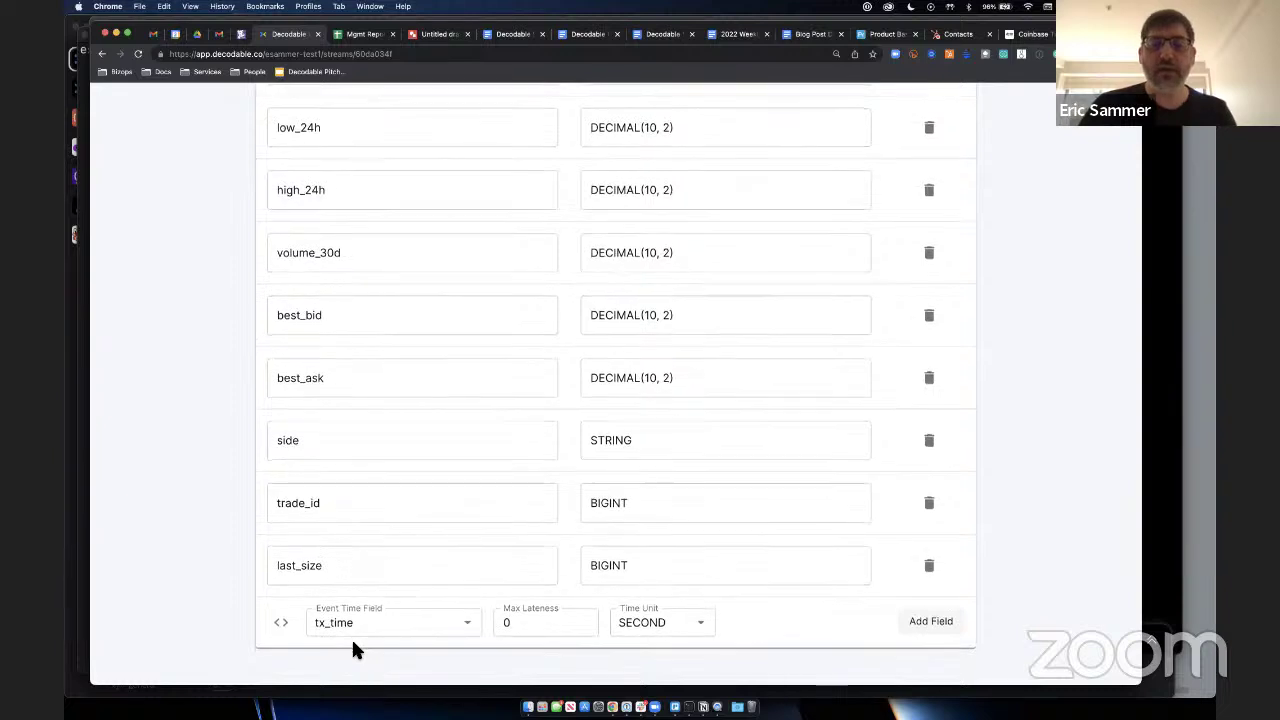
{"action": "scroll", "coordinate": [355, 650], "scroll_direction": "up", "scroll_amount": 1}
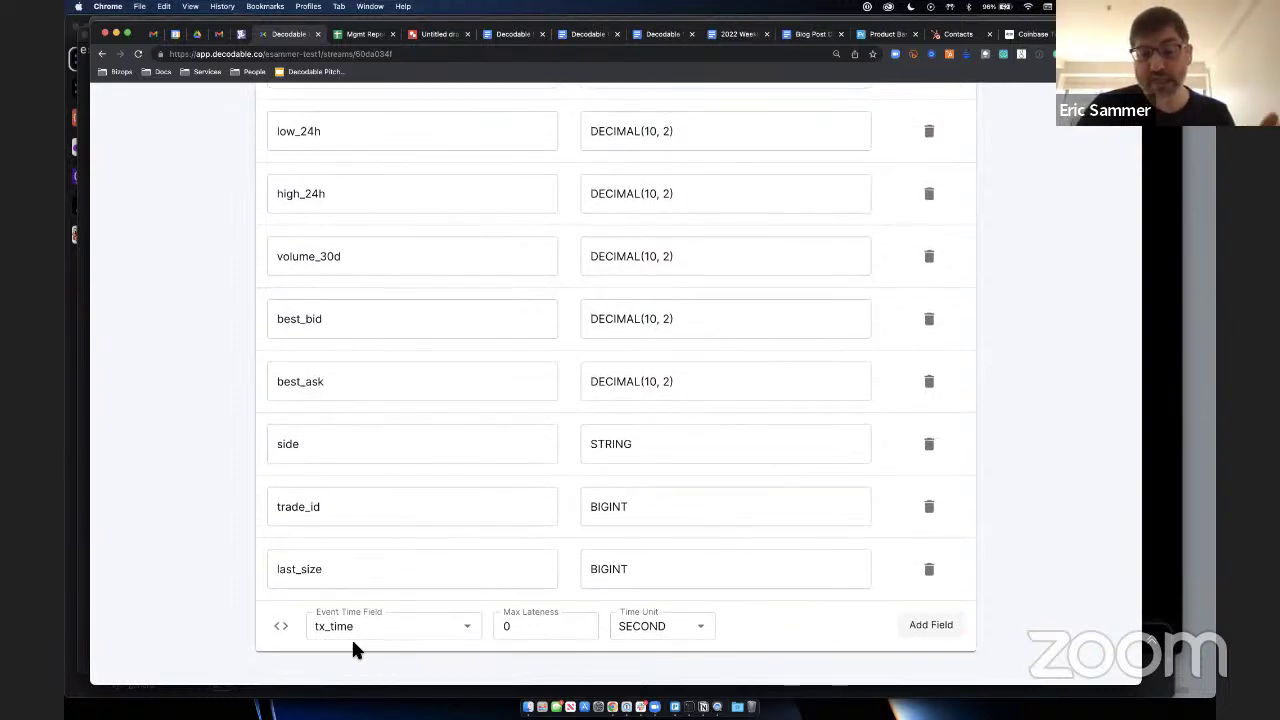
Step: Edit the watermark expression to `tx_time` as `tx_time` - interval '1' second, then switch back to the separate event time settings
{"action": "left_click", "coordinate": [279, 630]}
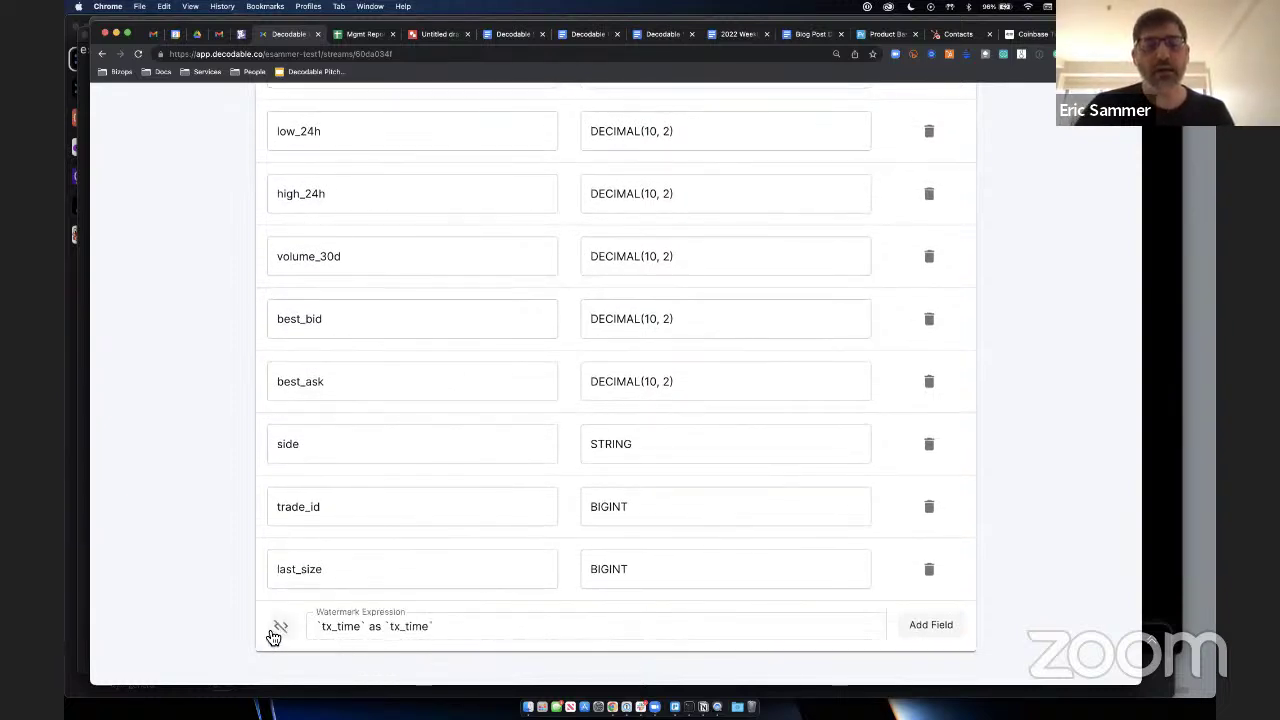
{"action": "left_click", "coordinate": [337, 625]}
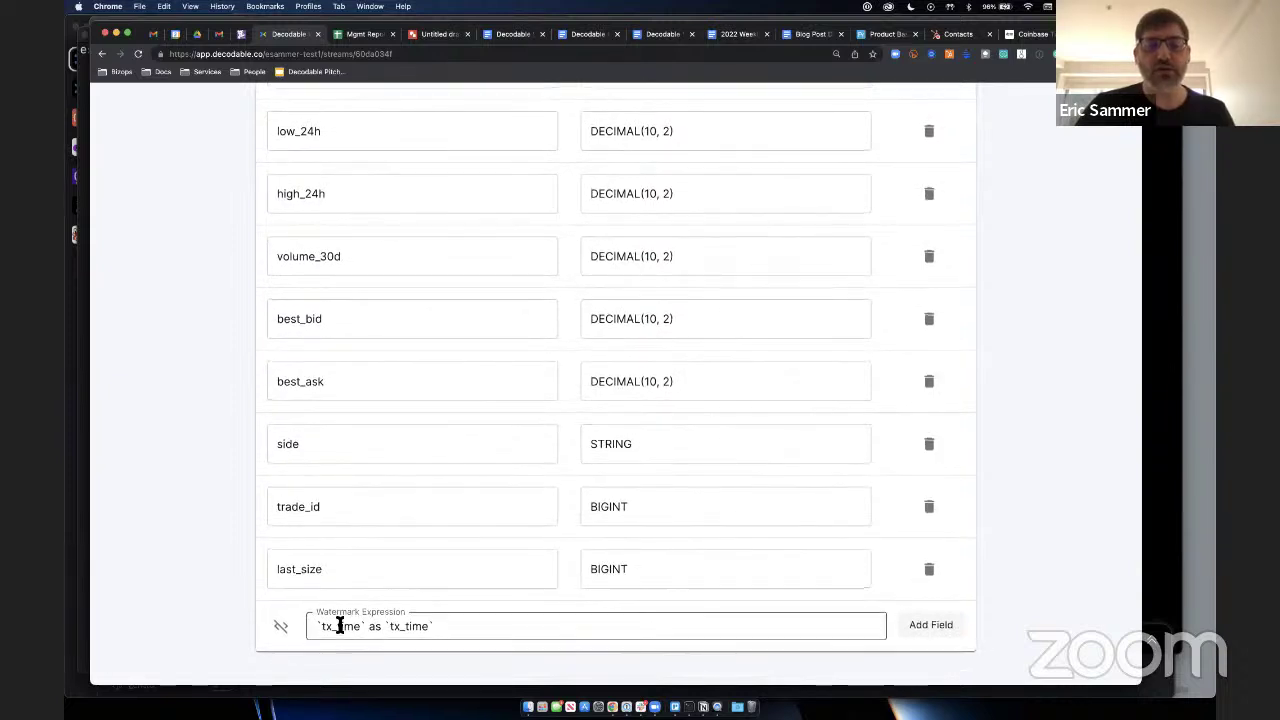
{"action": "left_click", "coordinate": [446, 628]}
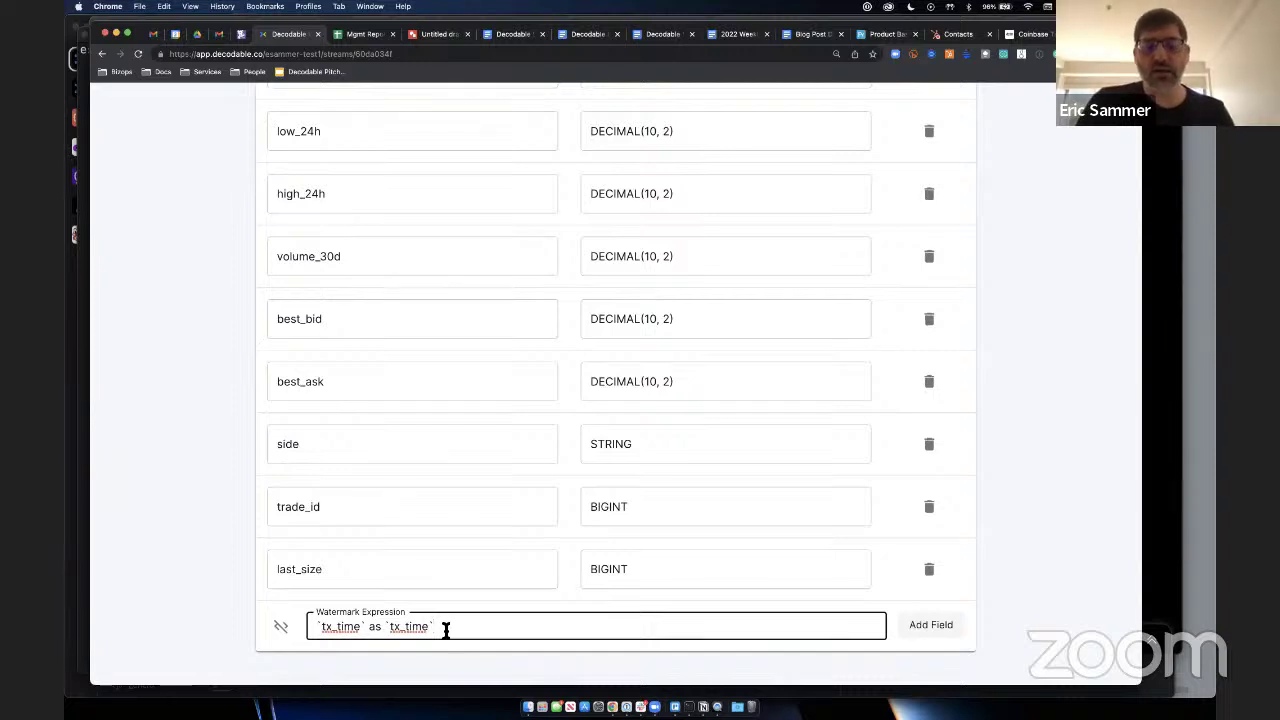
{"action": "type", "text": "- 1"}
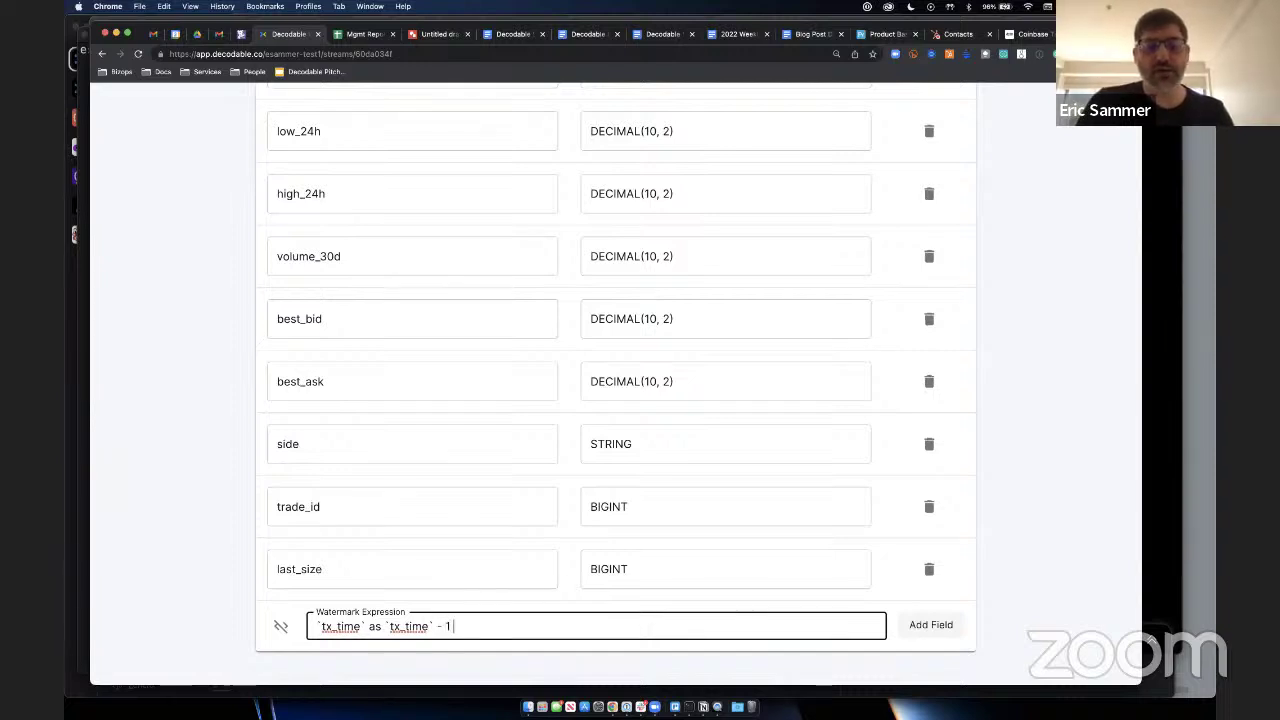
{"action": "key", "text": "BackSpace"}
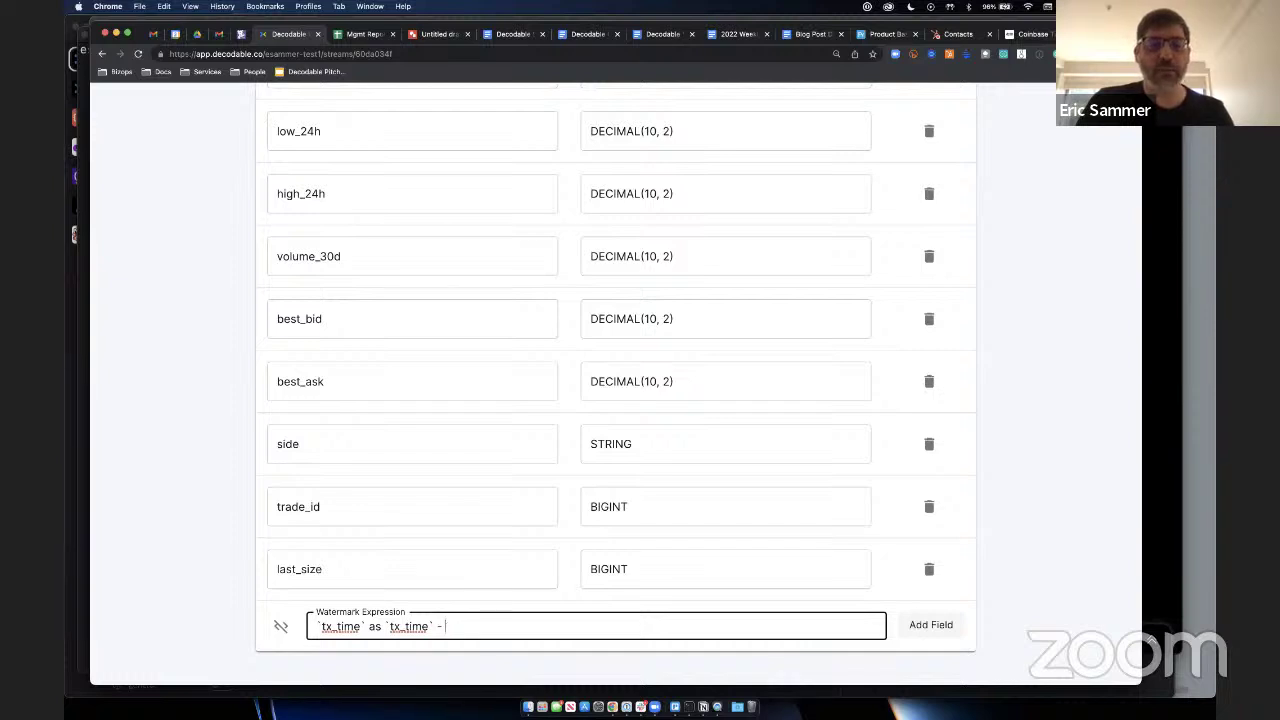
{"action": "type", "text": "I"}
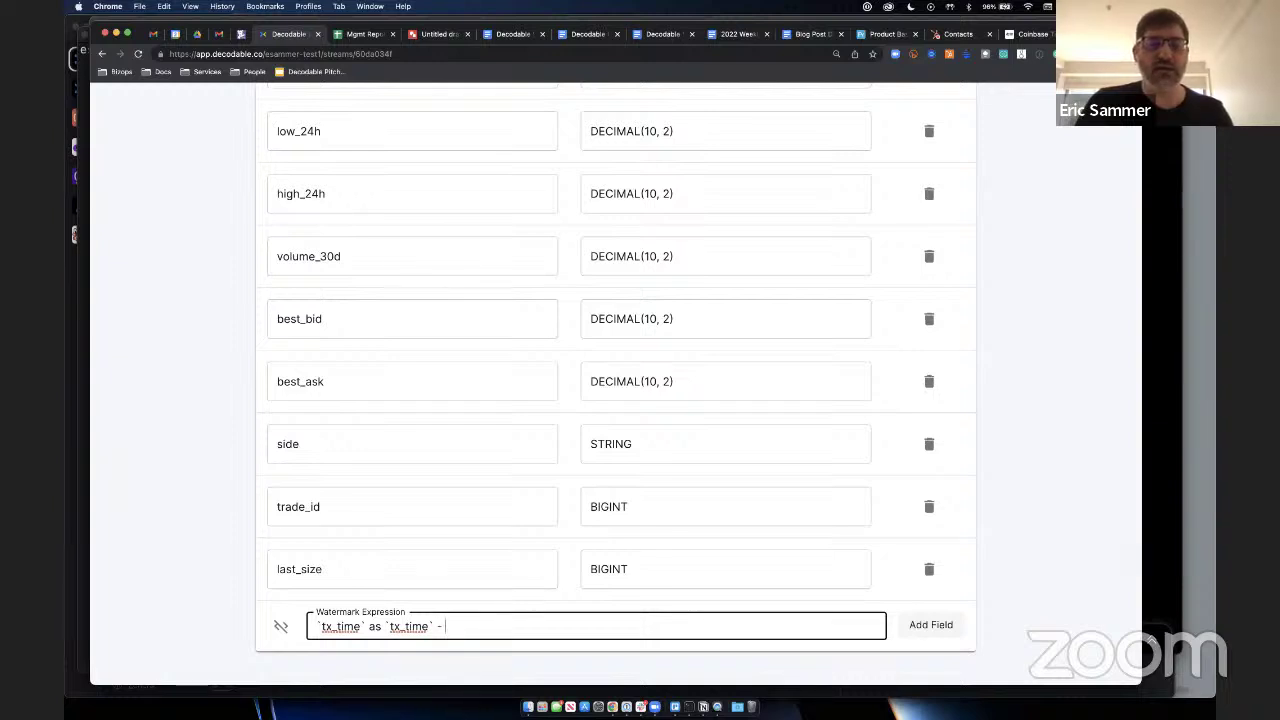
{"action": "type", "text": "interval '1' second"}
{"action": "left_click", "coordinate": [283, 628]}
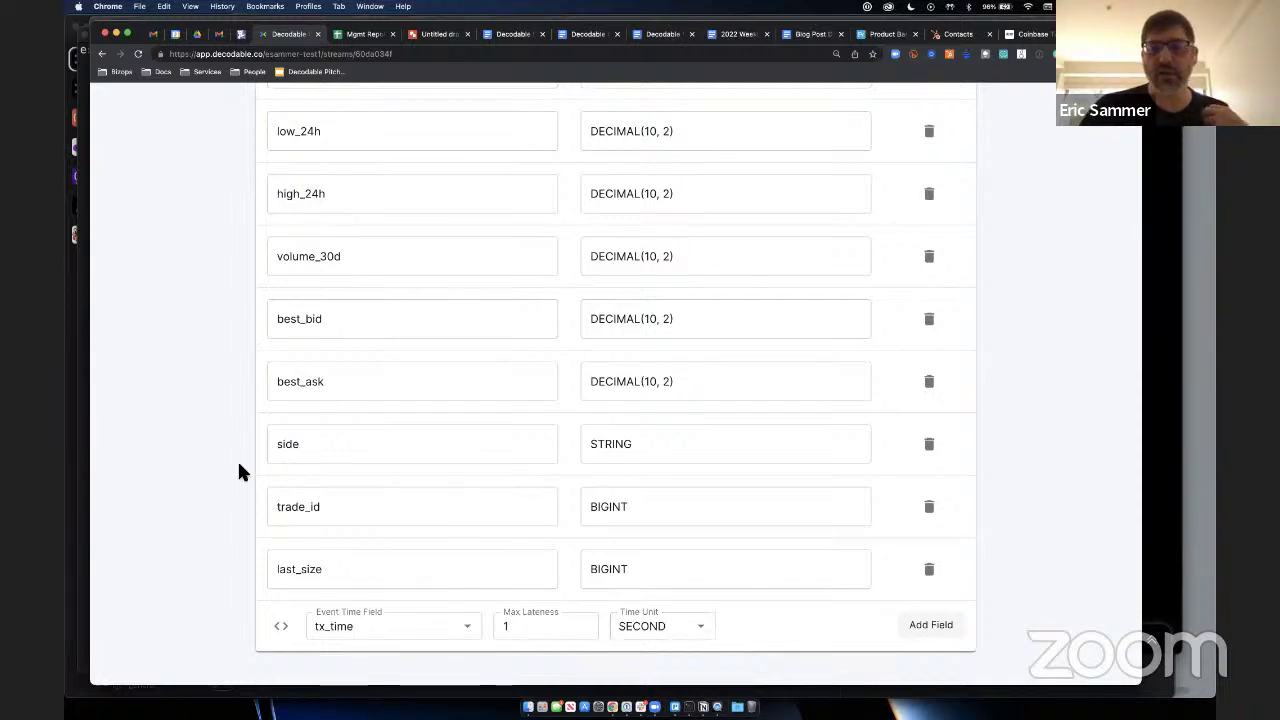
Step: Look over the schema once more, return to the stream's overview and highlight the name coinbase_exchange_txs
{"action": "scroll", "coordinate": [239, 466], "scroll_direction": "up", "scroll_amount": 10}
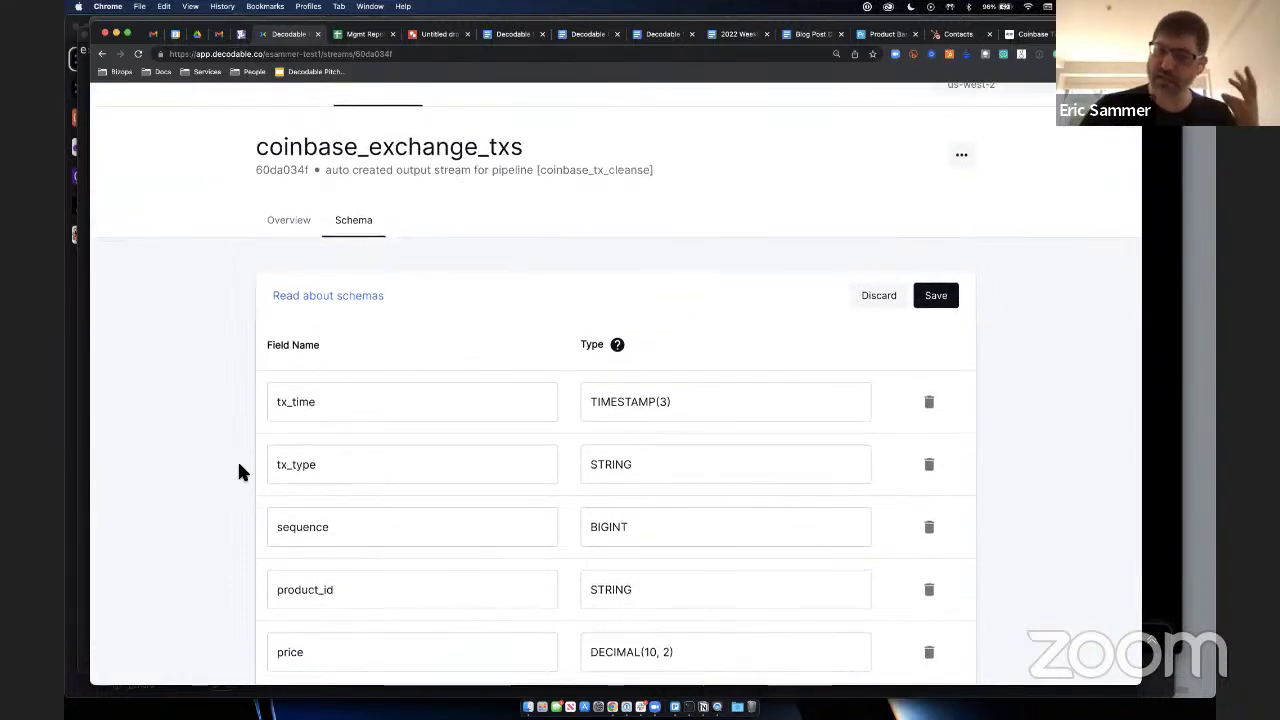
{"action": "scroll", "coordinate": [239, 466], "scroll_direction": "down", "scroll_amount": 10}
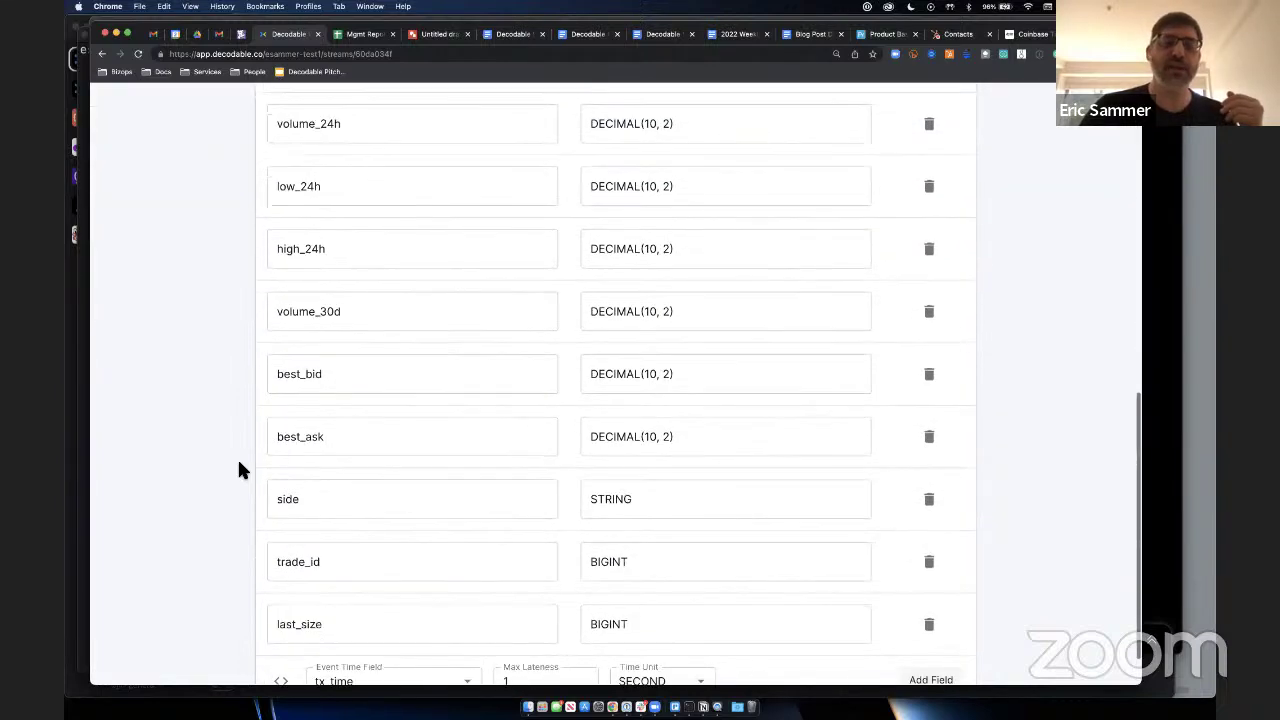
{"action": "scroll", "coordinate": [423, 434], "scroll_direction": "up", "scroll_amount": 10}
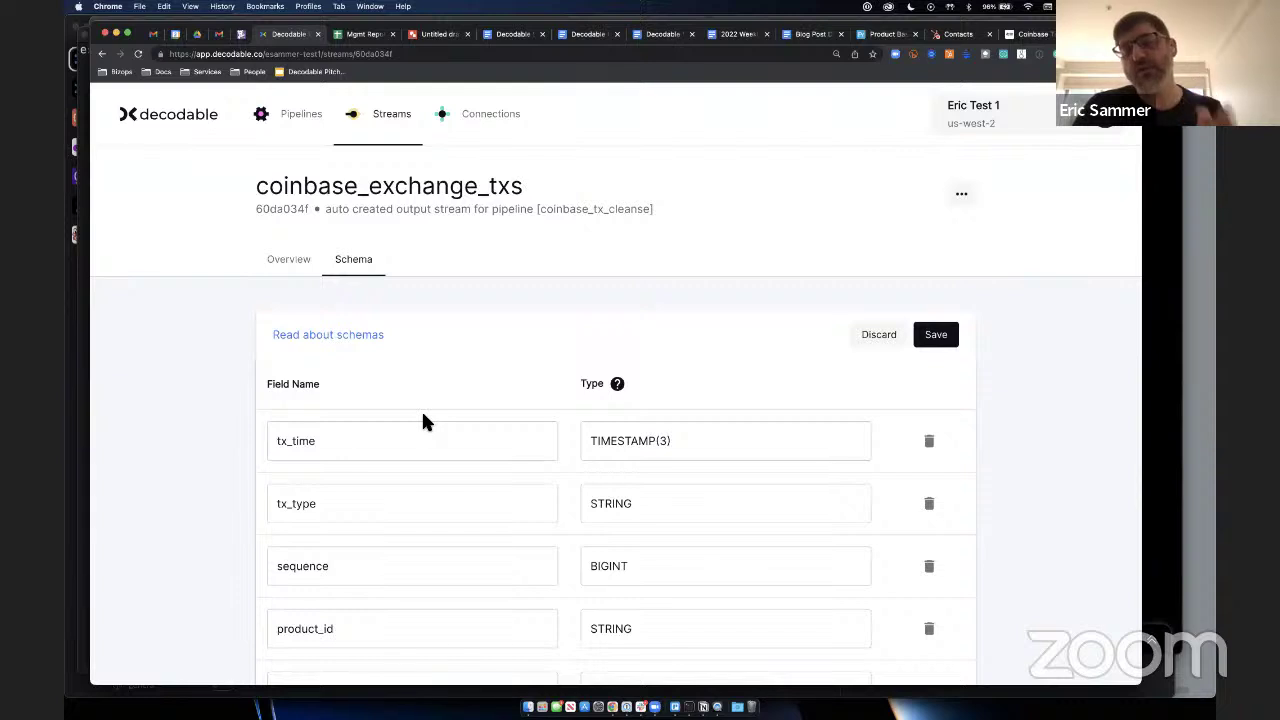
{"action": "left_click", "coordinate": [289, 259]}
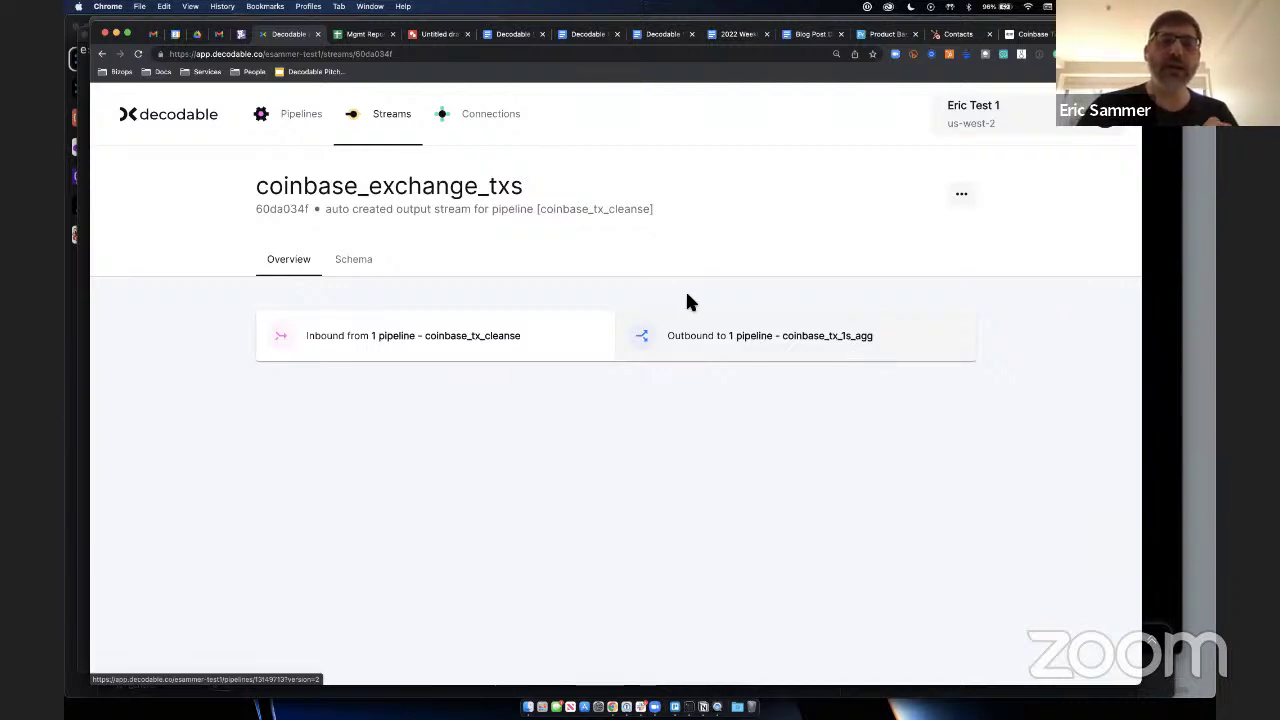
{"action": "left_click_drag", "start_coordinate": [292, 195], "coordinate": [531, 199]}
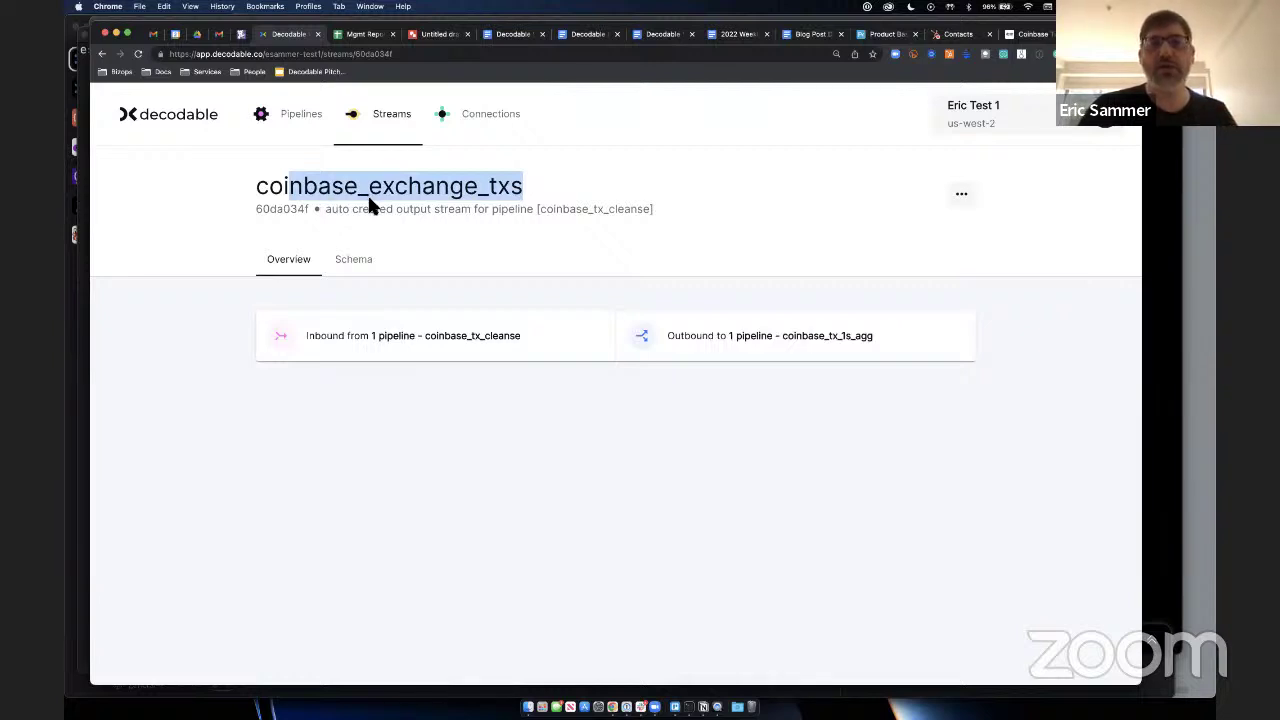
Step: Follow the stream to its outbound pipeline coinbase_tx_1s_agg, highlight the pipeline's name and review its input and output metrics
{"action": "left_click", "coordinate": [768, 346]}
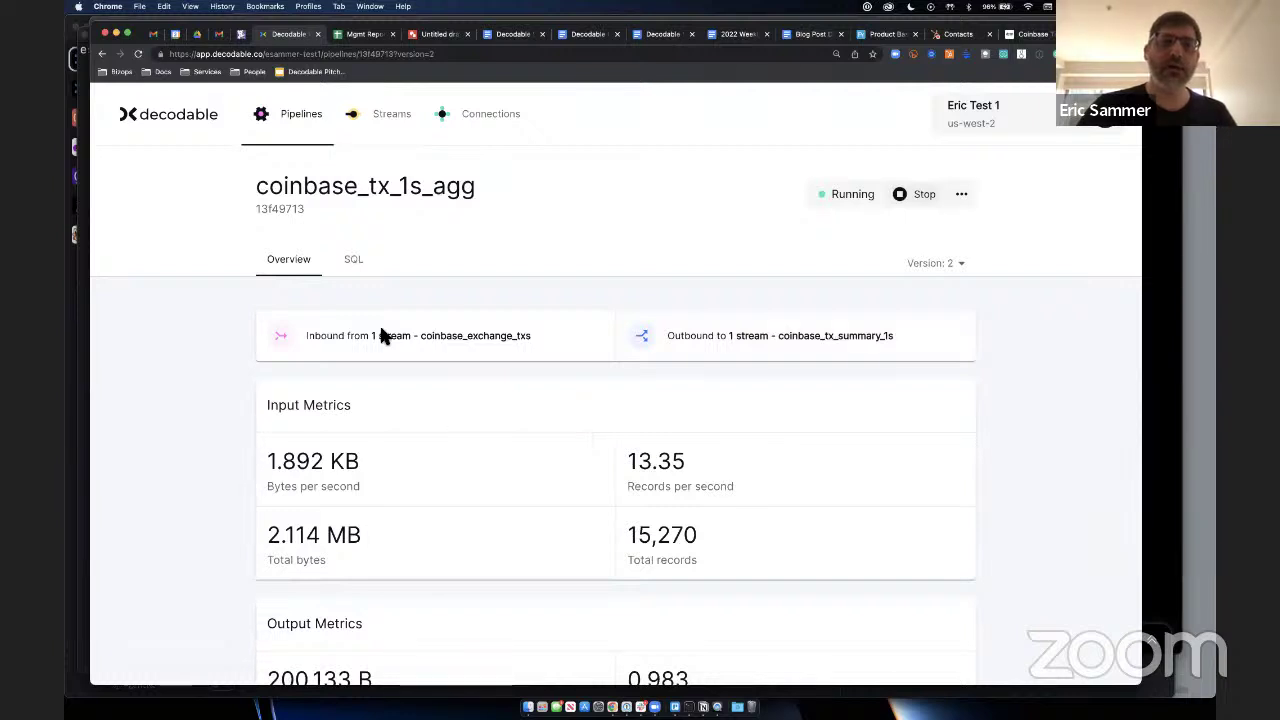
{"action": "left_click_drag", "start_coordinate": [287, 187], "coordinate": [416, 197]}
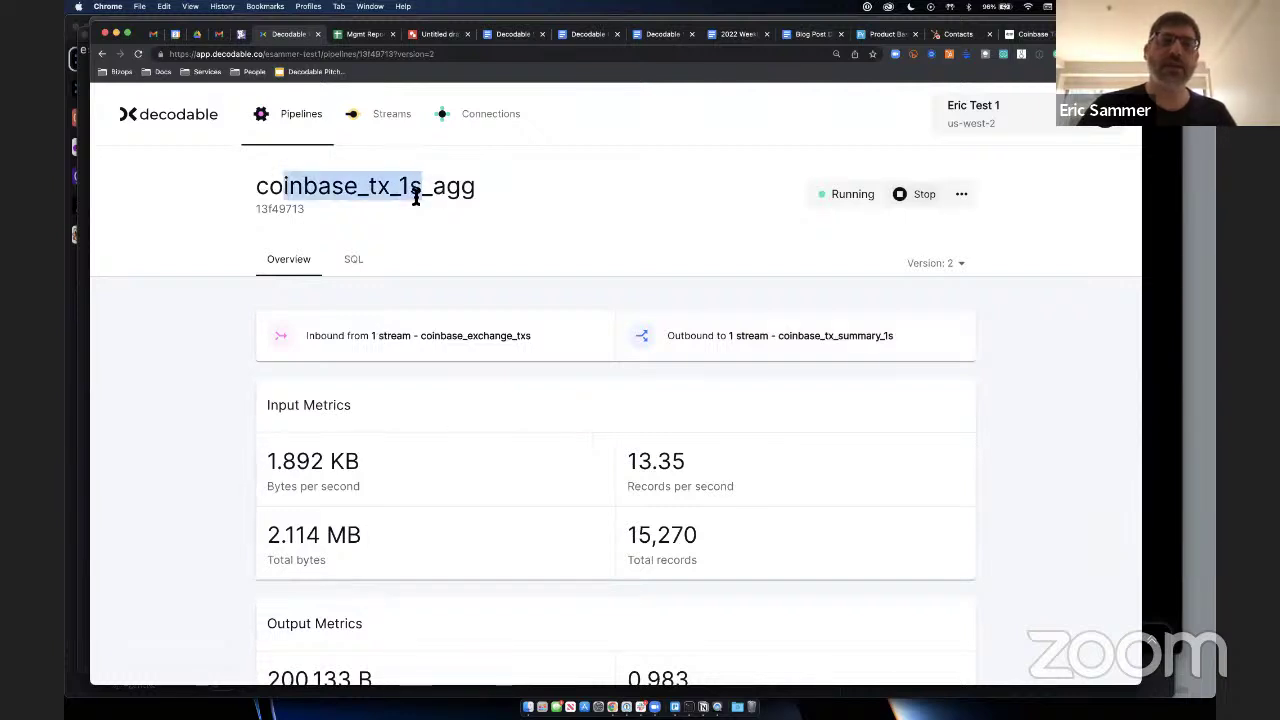
{"action": "left_click", "coordinate": [444, 195]}
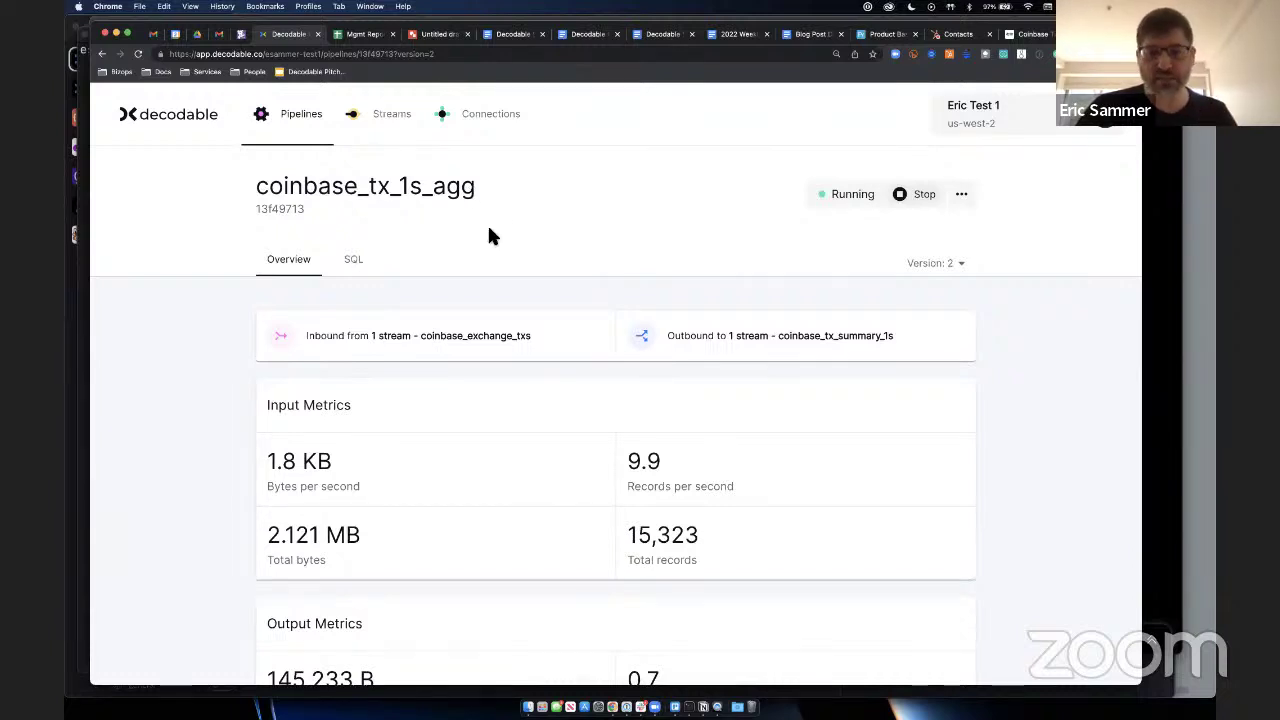
{"action": "scroll", "coordinate": [489, 236], "scroll_direction": "down", "scroll_amount": 3}
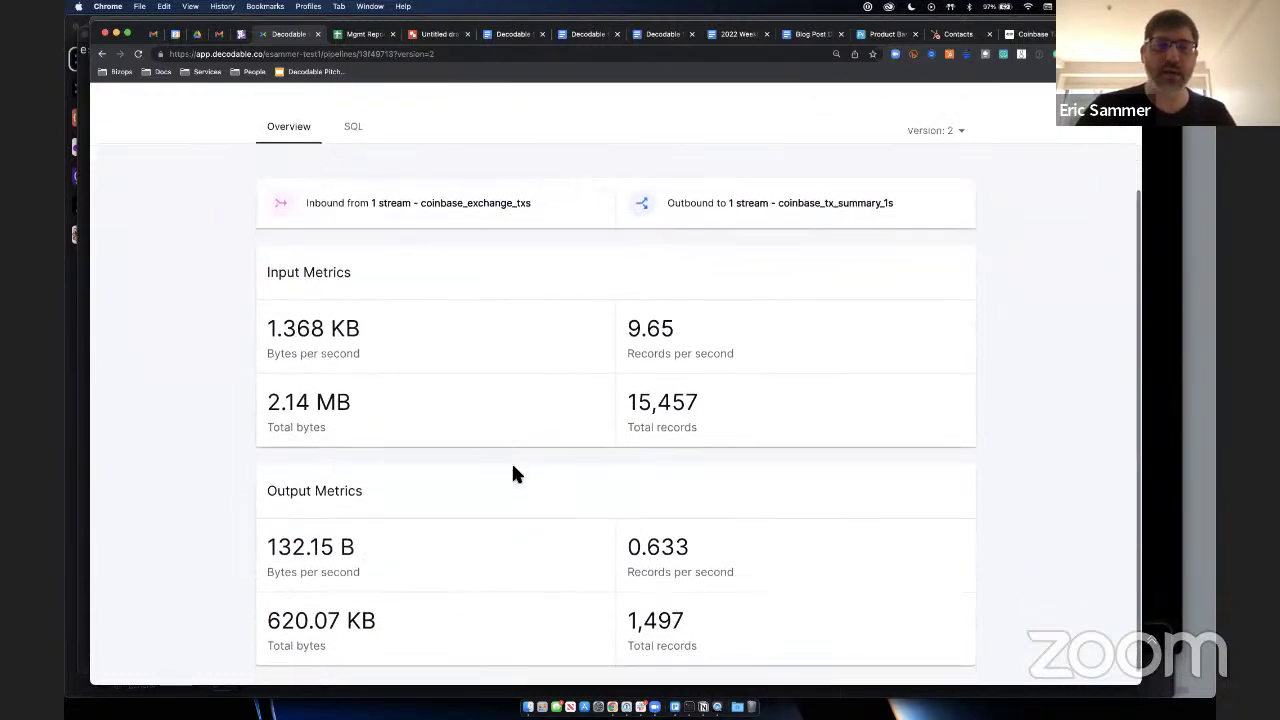
{"action": "scroll", "coordinate": [514, 471], "scroll_direction": "up", "scroll_amount": 2}
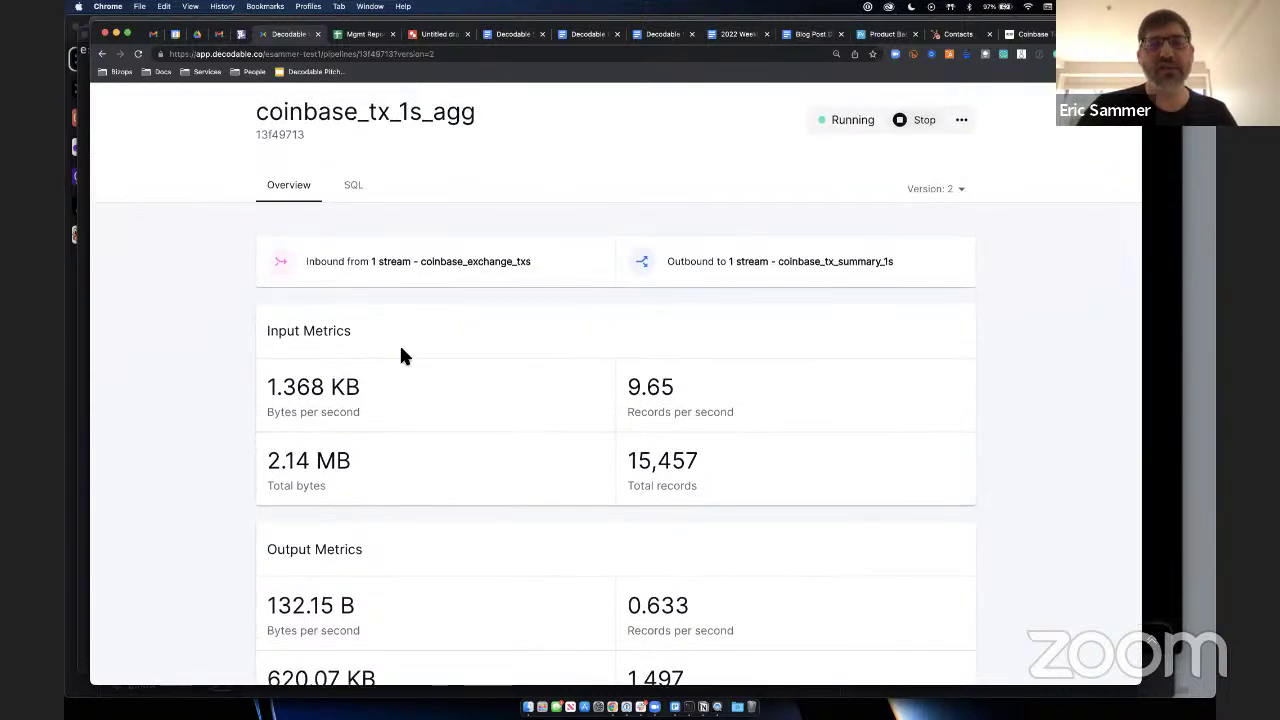
Step: Examine the pipeline's SQL, highlighting the coinbase_exchange_txs source table and the tumble window function on line 25
{"action": "left_click", "coordinate": [358, 192]}
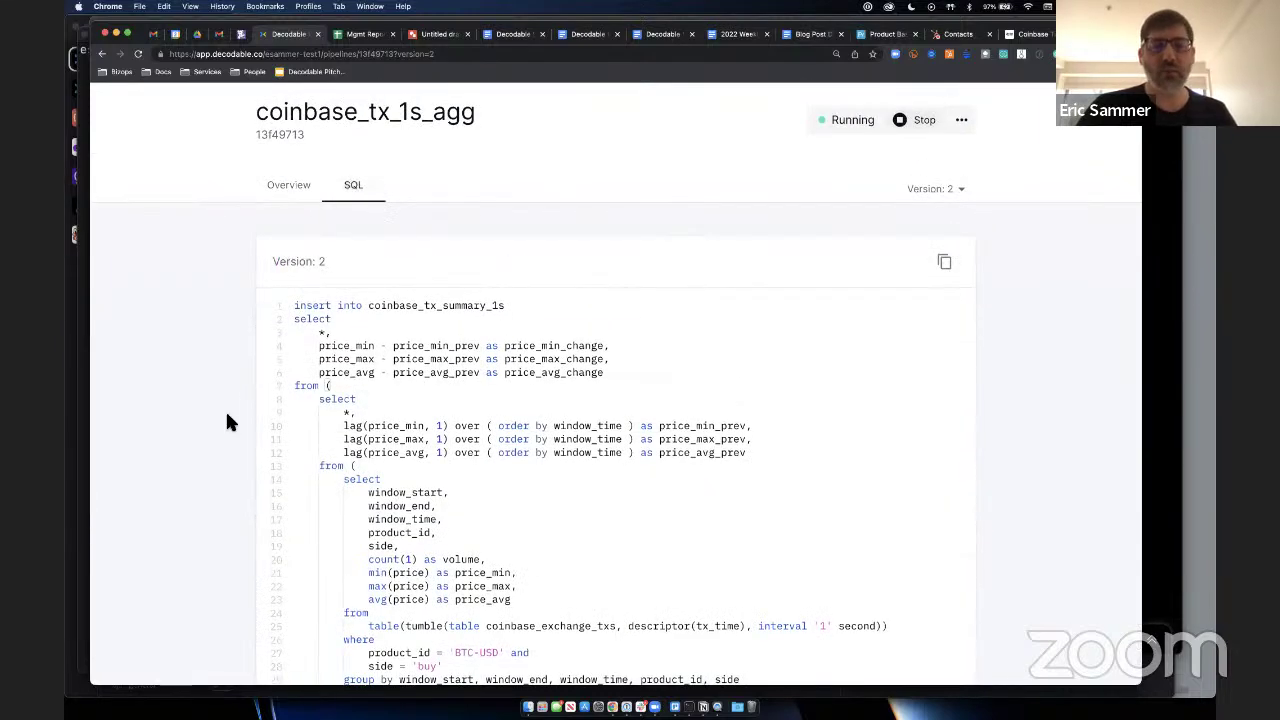
{"action": "scroll", "coordinate": [228, 422], "scroll_direction": "down", "scroll_amount": 2}
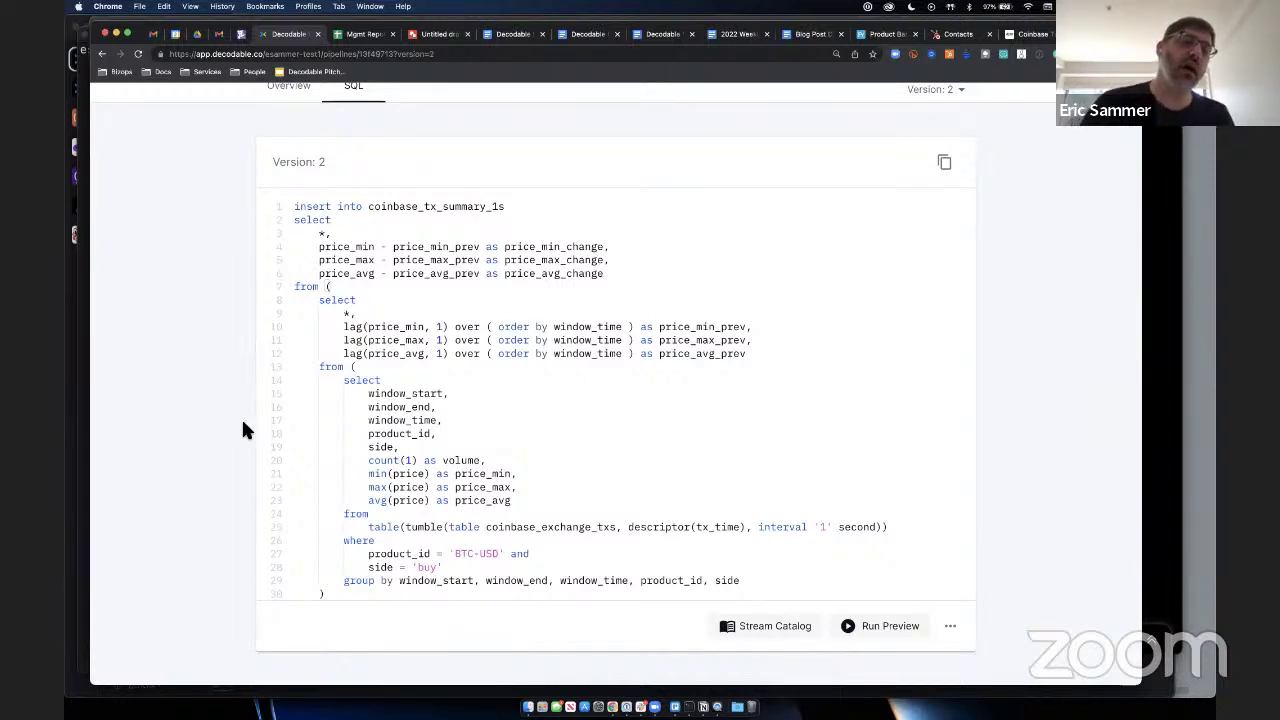
{"action": "scroll", "coordinate": [332, 488], "scroll_direction": "down", "scroll_amount": 2}
{"action": "scroll", "coordinate": [334, 490], "scroll_direction": "up", "scroll_amount": 1}
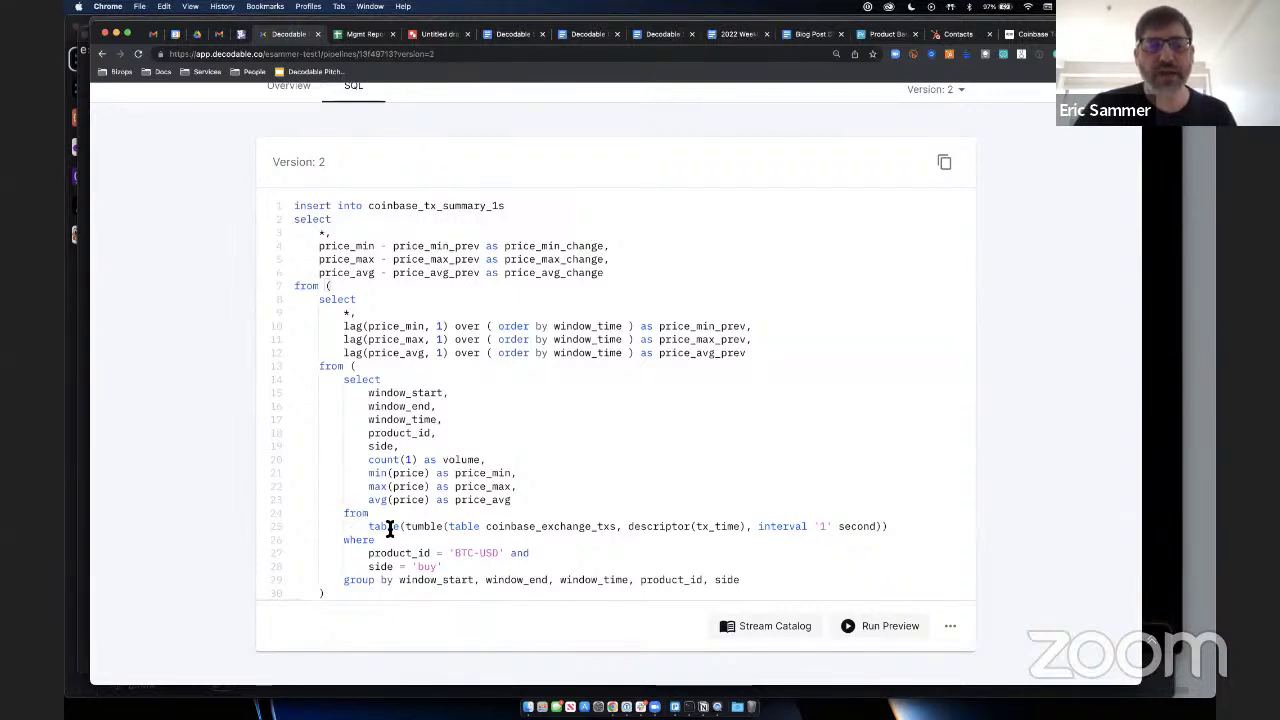
{"action": "double_click", "coordinate": [560, 529]}
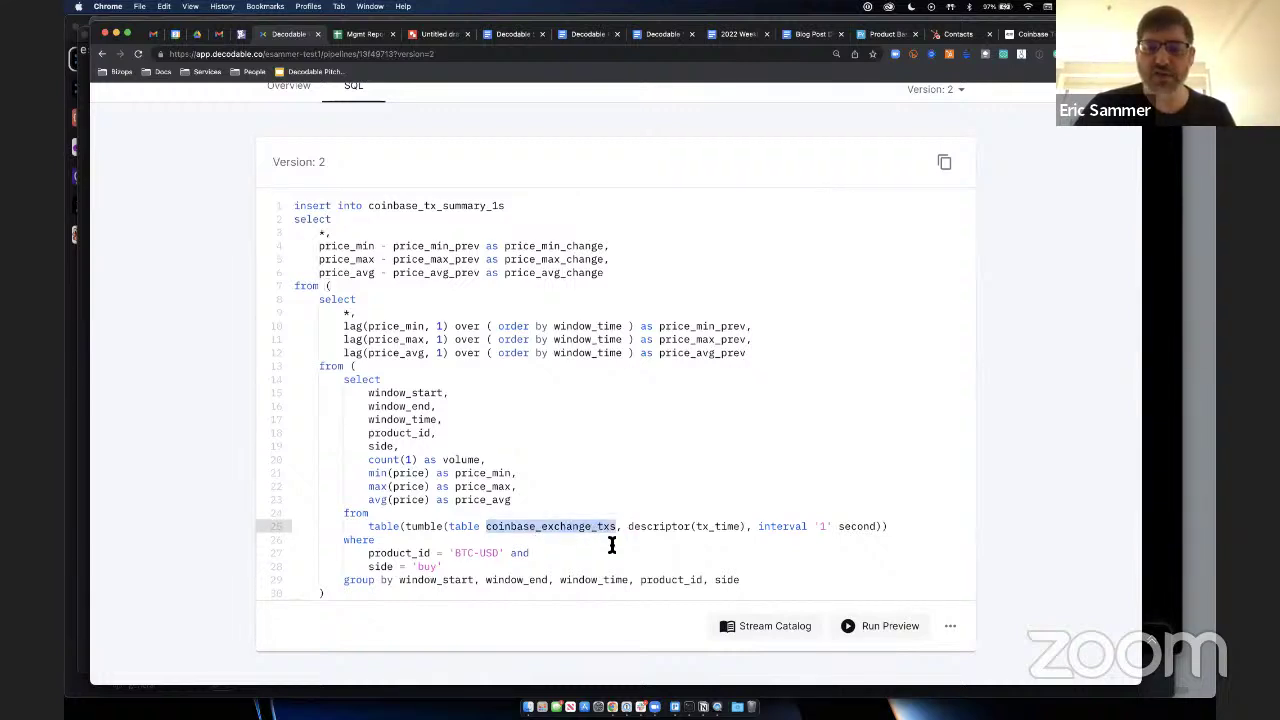
{"action": "double_click", "coordinate": [425, 527]}
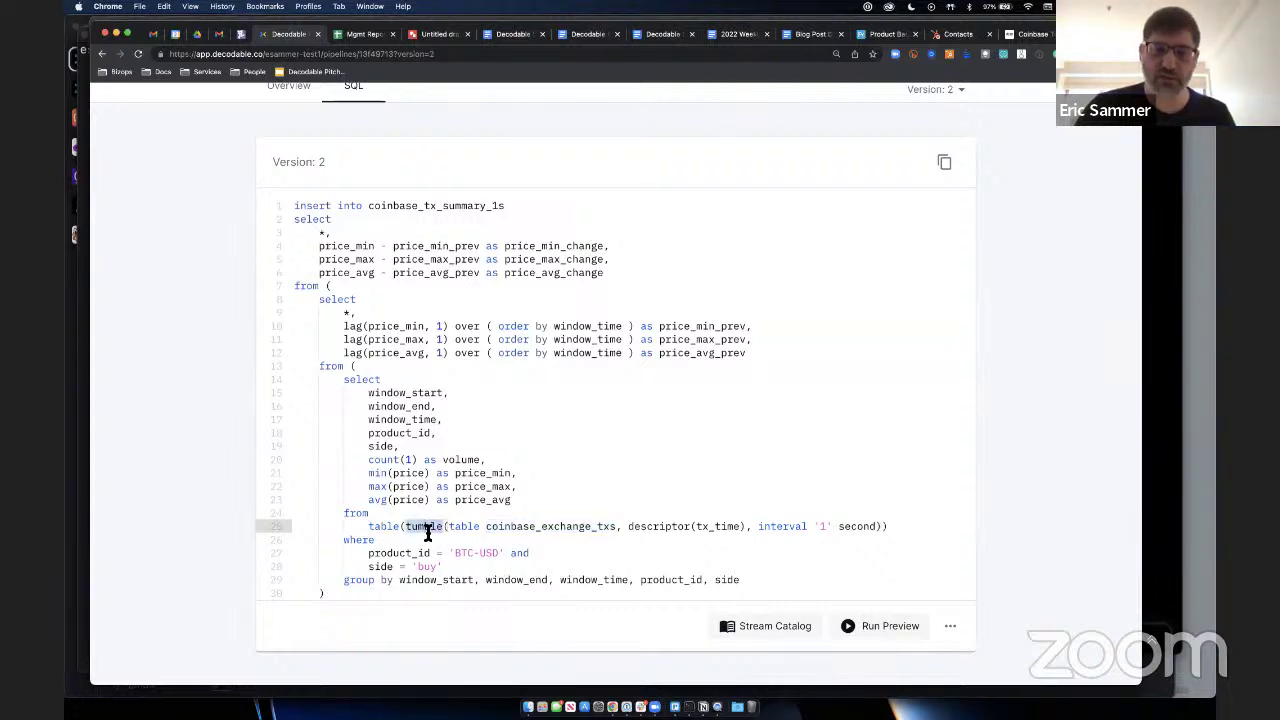
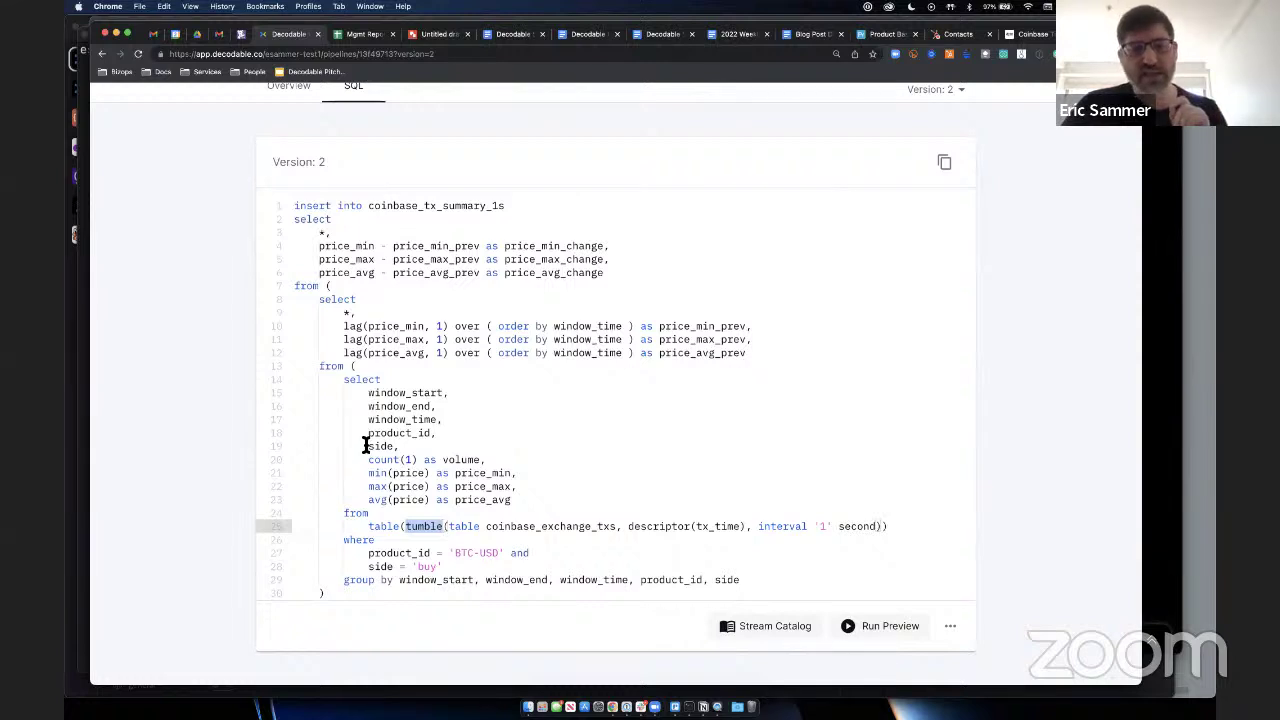
Step: Examine the product_id and side columns in the inner select, along with the BTC and buy values in the where clause
{"action": "left_click", "coordinate": [369, 438]}
{"action": "double_click", "coordinate": [369, 438]}
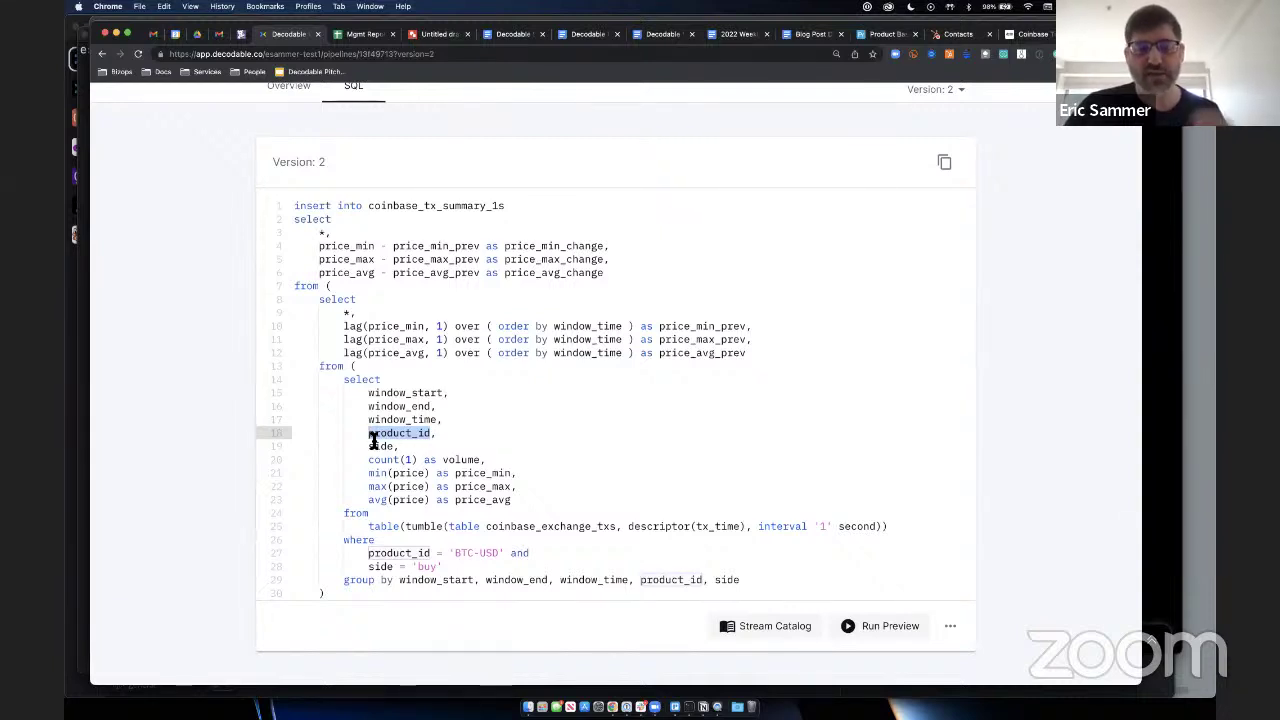
{"action": "double_click", "coordinate": [372, 447]}
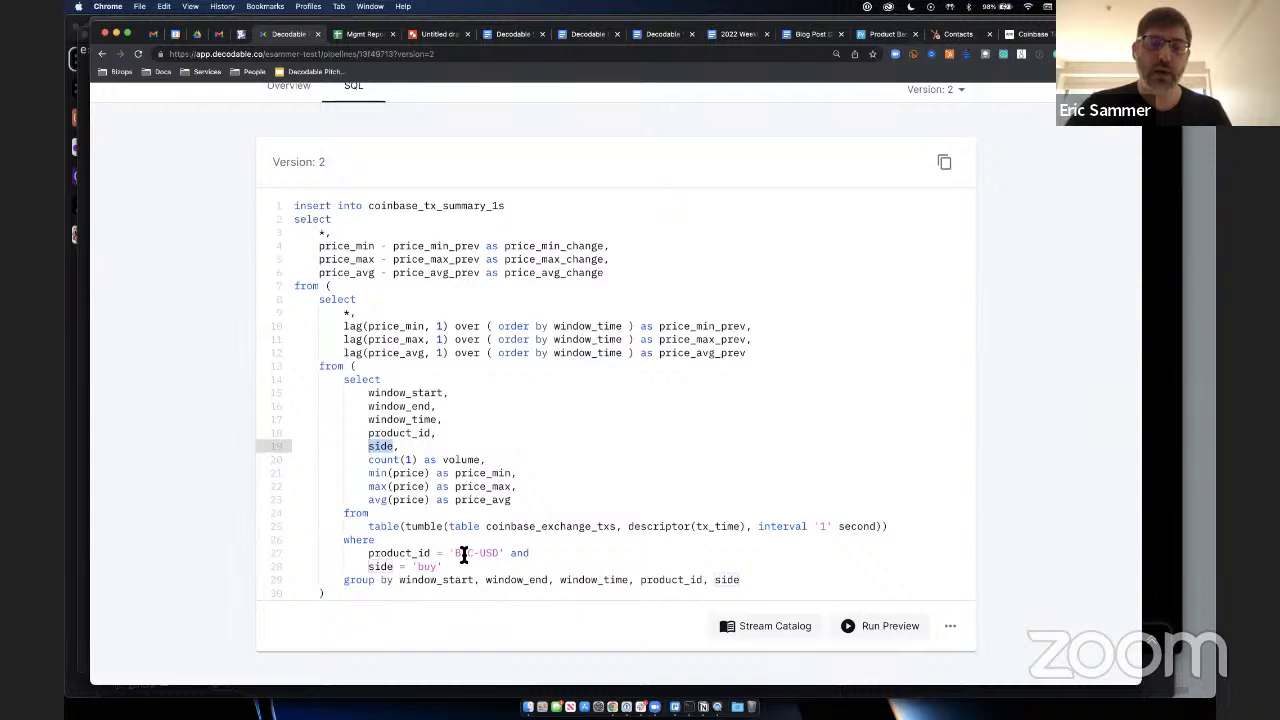
{"action": "left_click_drag", "start_coordinate": [456, 553], "coordinate": [493, 557]}
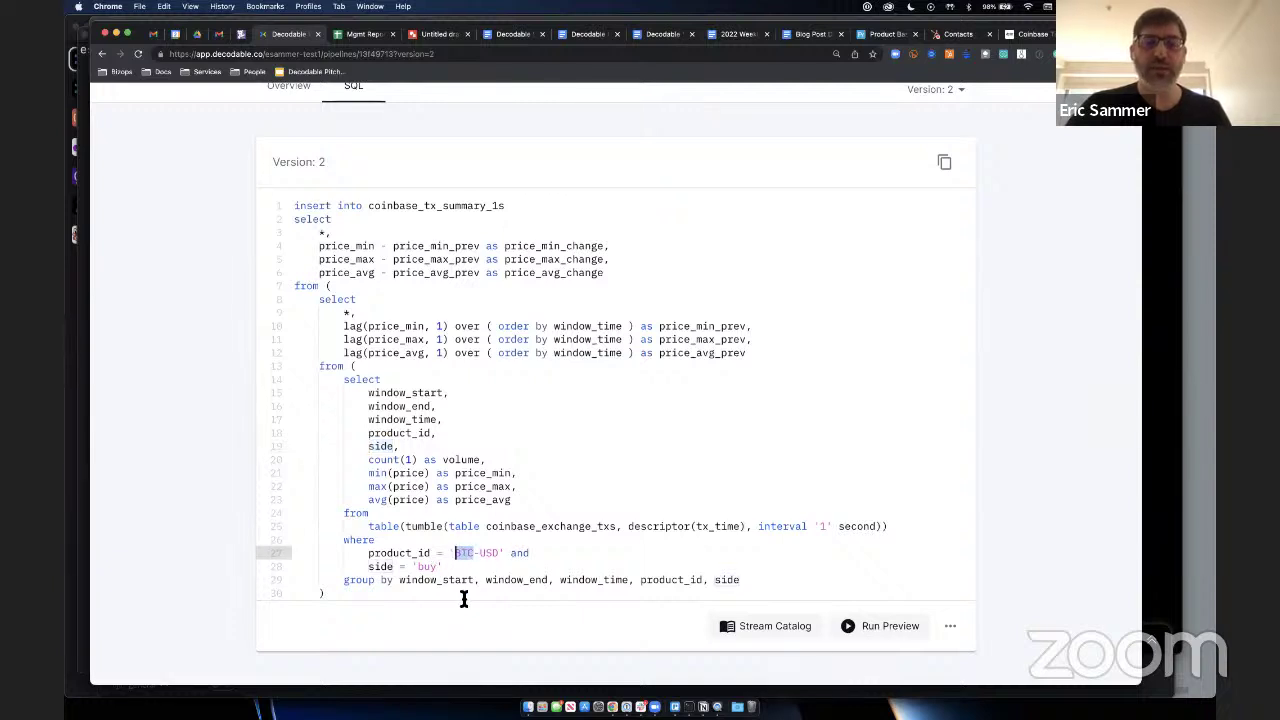
{"action": "double_click", "coordinate": [427, 567]}
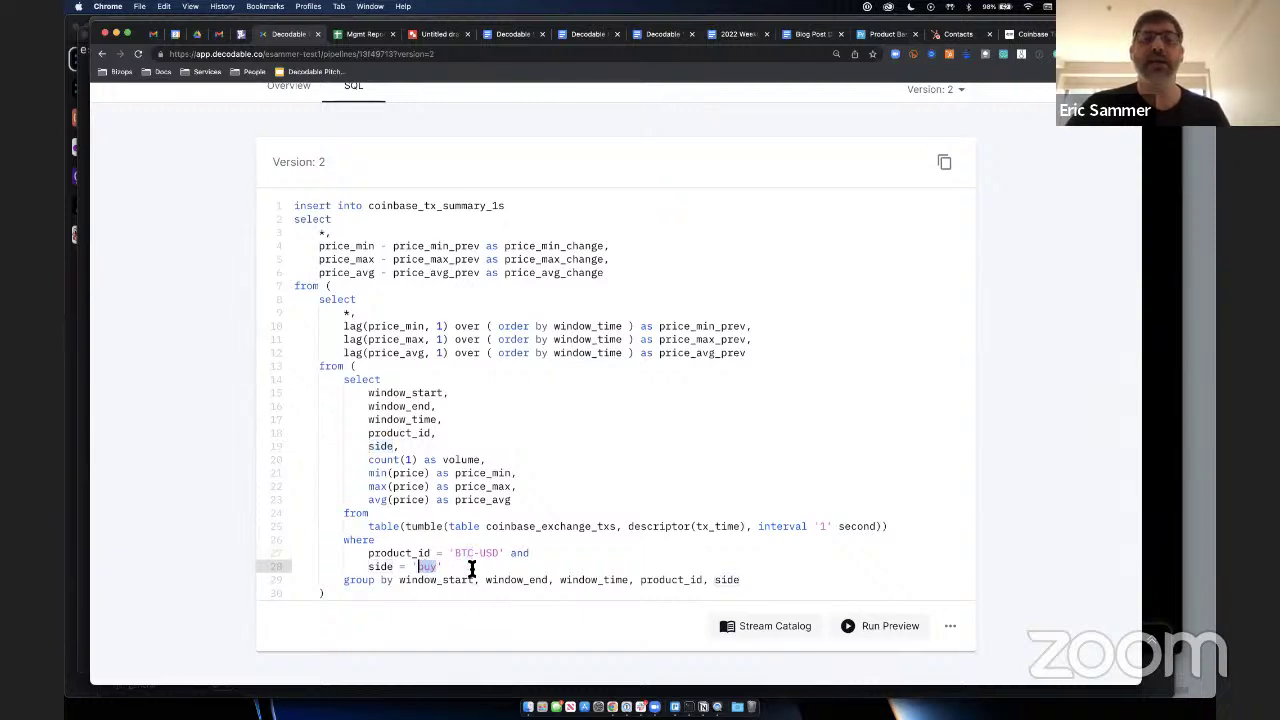
{"action": "left_click", "coordinate": [472, 567]}
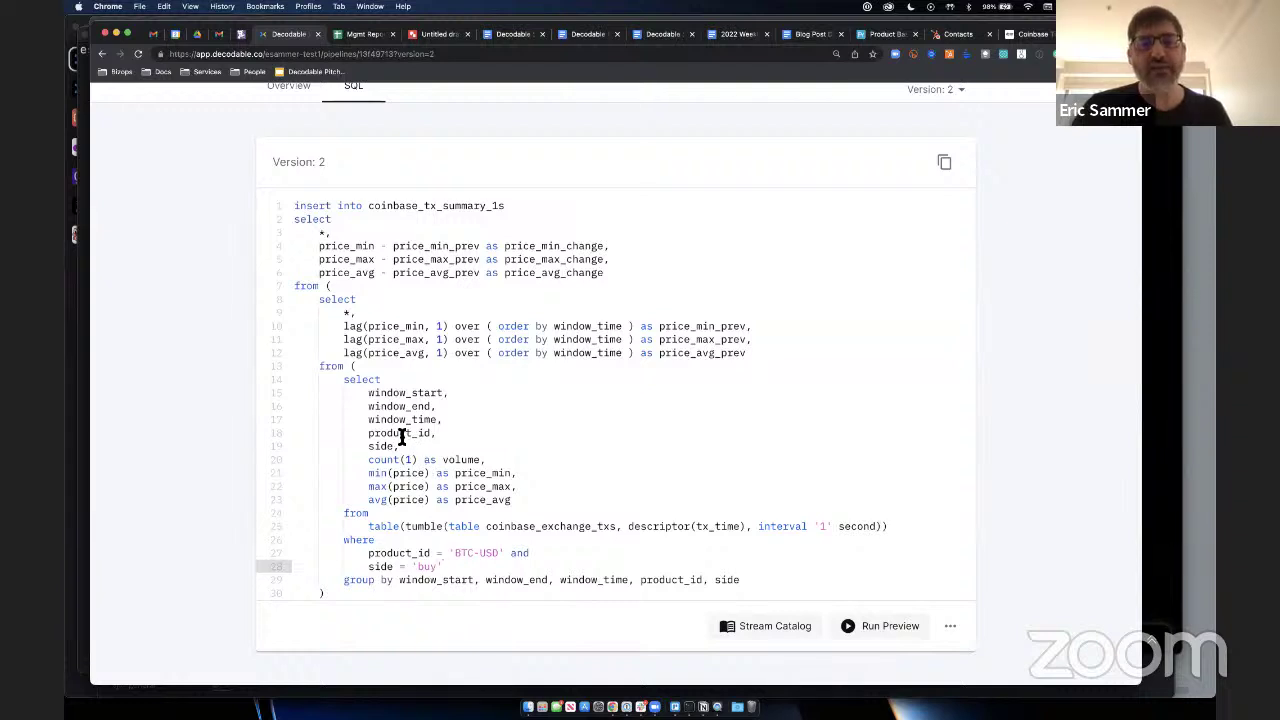
Step: Highlight the window_start, window_end and window_time columns, the tumble function, and the whole inner select on lines 14 to 29
{"action": "left_click_drag", "start_coordinate": [368, 393], "coordinate": [479, 423]}
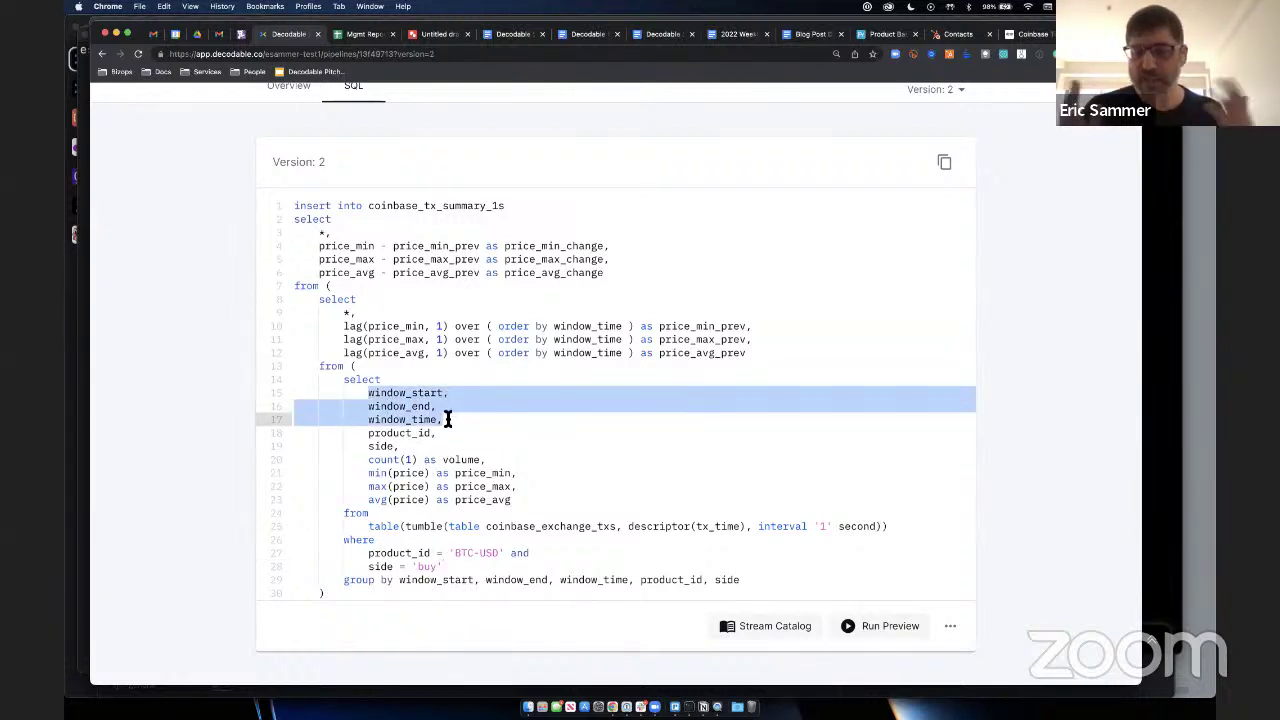
{"action": "left_click", "coordinate": [447, 420]}
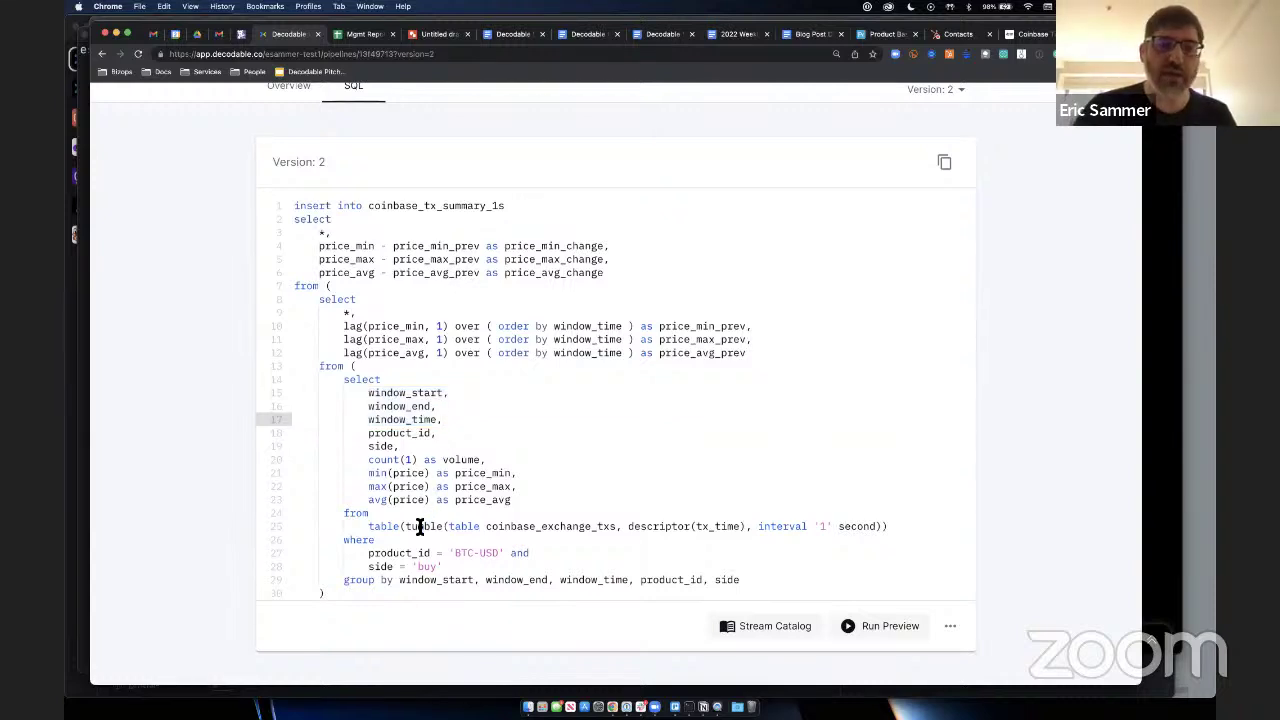
{"action": "double_click", "coordinate": [425, 530]}
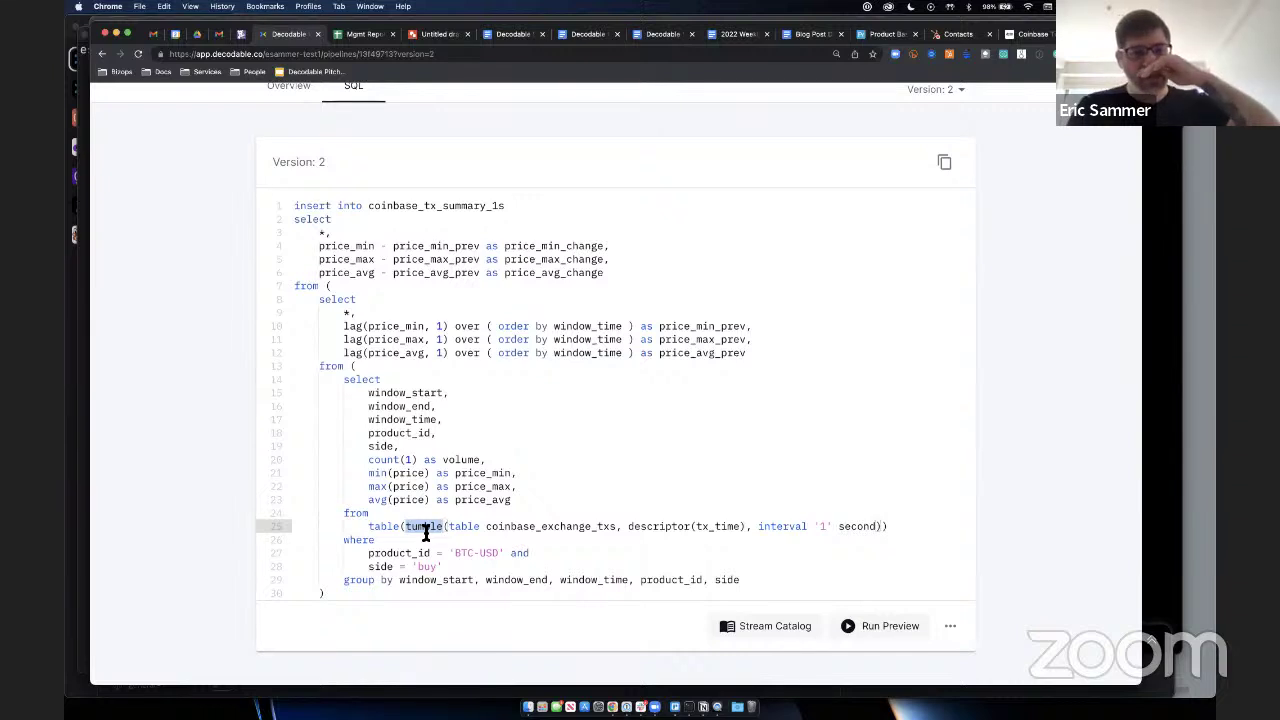
{"action": "left_click", "coordinate": [549, 326]}
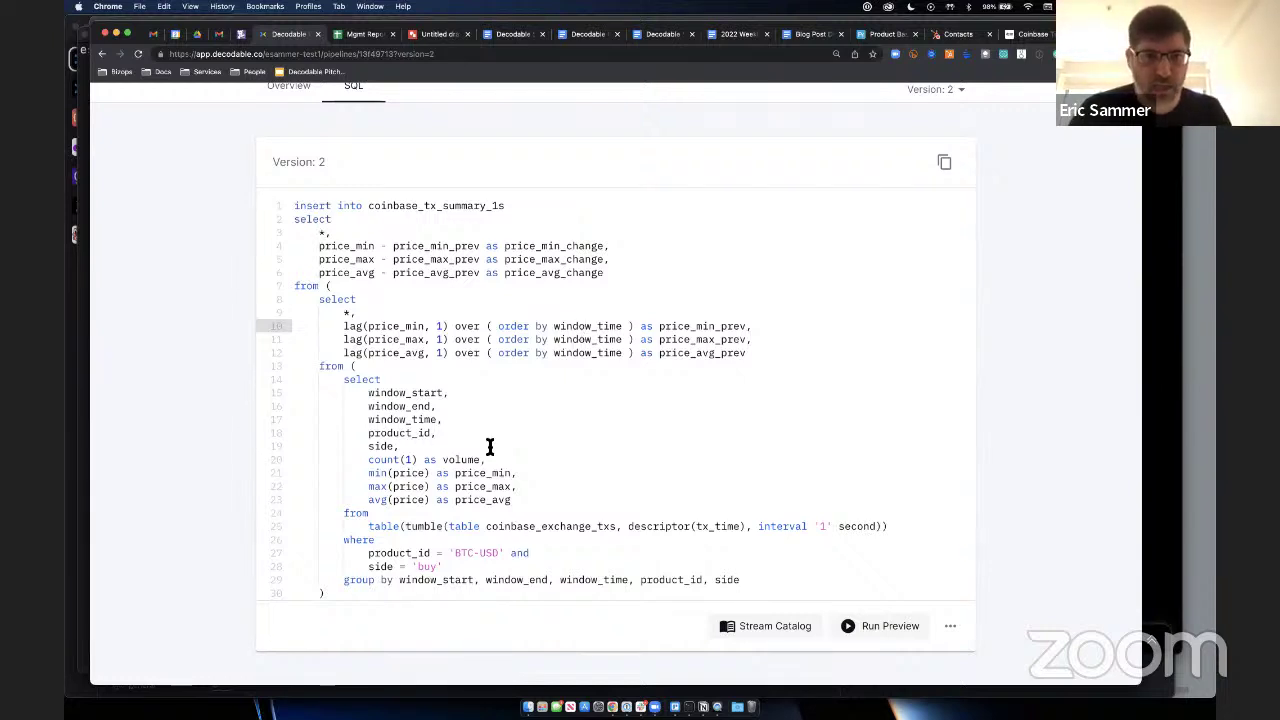
{"action": "left_click_drag", "start_coordinate": [338, 386], "coordinate": [815, 581]}
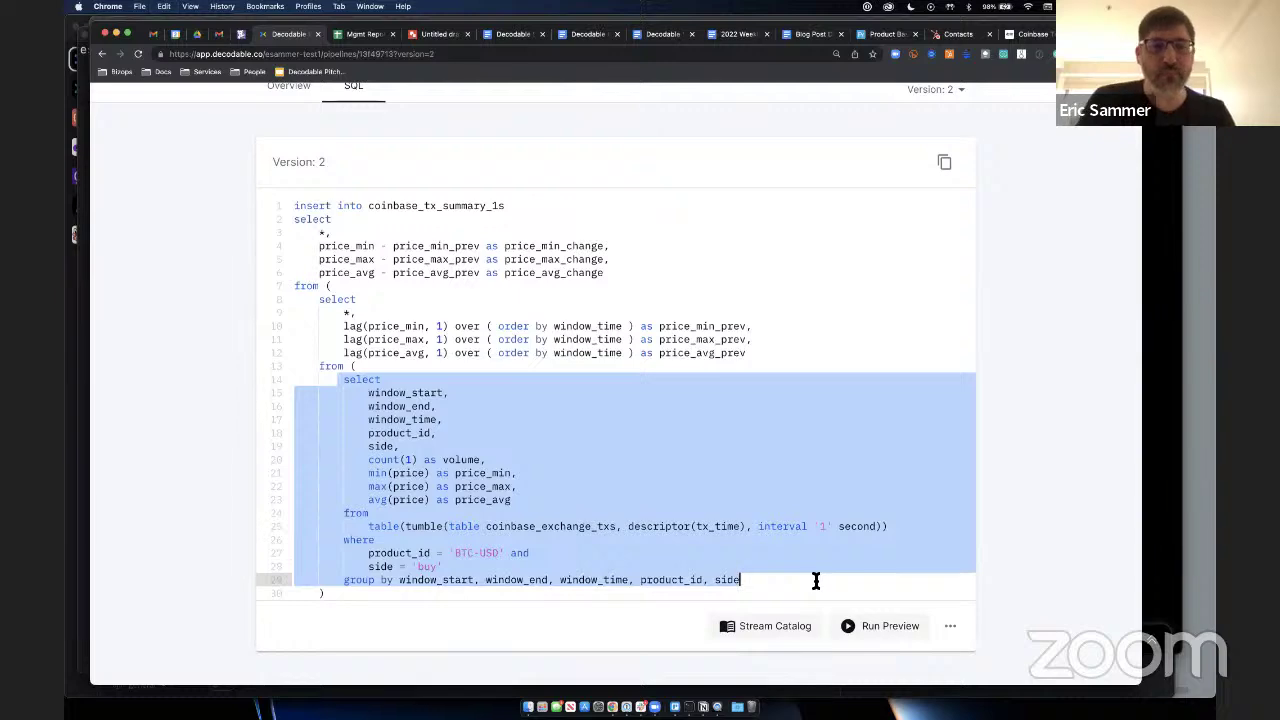
Step: Switch to Terminal and rerun the datapm fetch of coinbase/tickers into the decodable sink, selecting BTC/USD as the target pair
{"action": "key", "text": "super+Tab"}
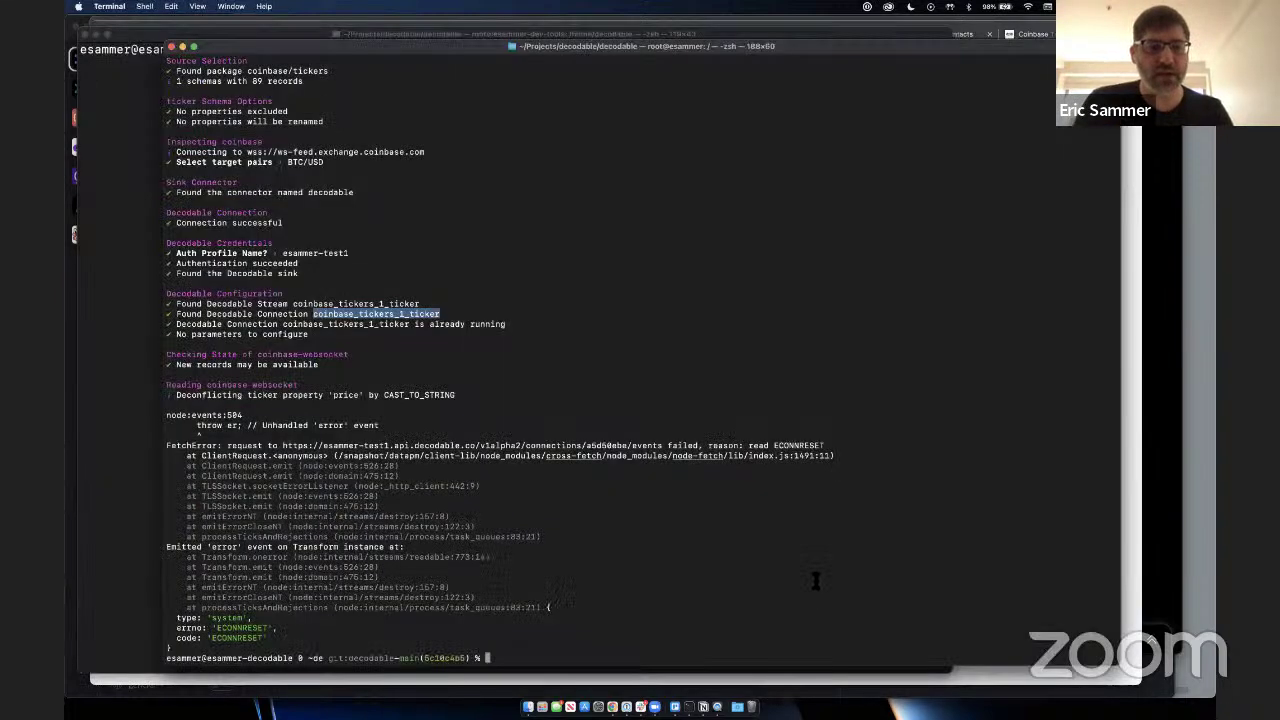
{"action": "type", "text": "datapm fetch coinbase/tickers --excludeSchemaProperties '{}' --renameSchemaProperties '{}' --sink decodable --sinkConnectionConfig '{\"account\":\"esammer-test1\"}' --sinkConfig '{\"schemaStreamNames\":{},\"stream-name-ticker\":\"coinbase_tickers_1_ticker\",\"connection-name-ticker\":\"coinbase_tickers_1_ticker\",\"deconflictOptions\":{\"price\":\"CAST_TO_STRING\"}}'"}
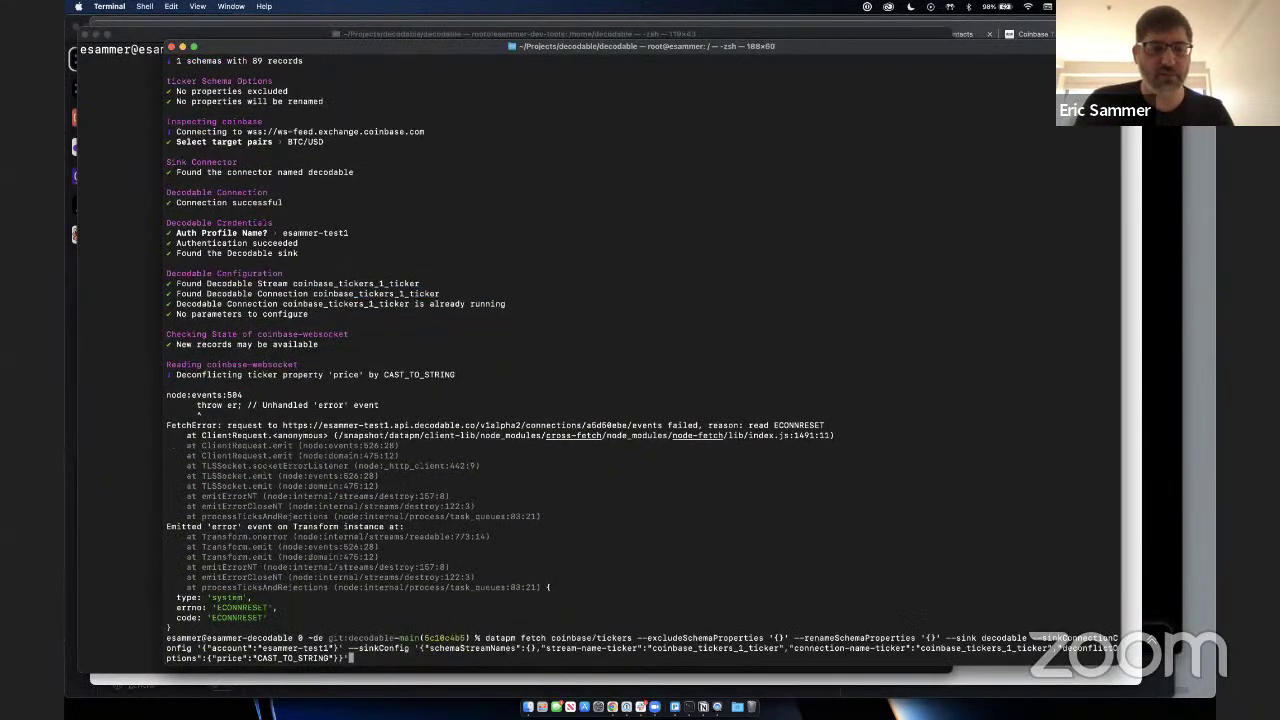
{"action": "key", "text": "Return"}
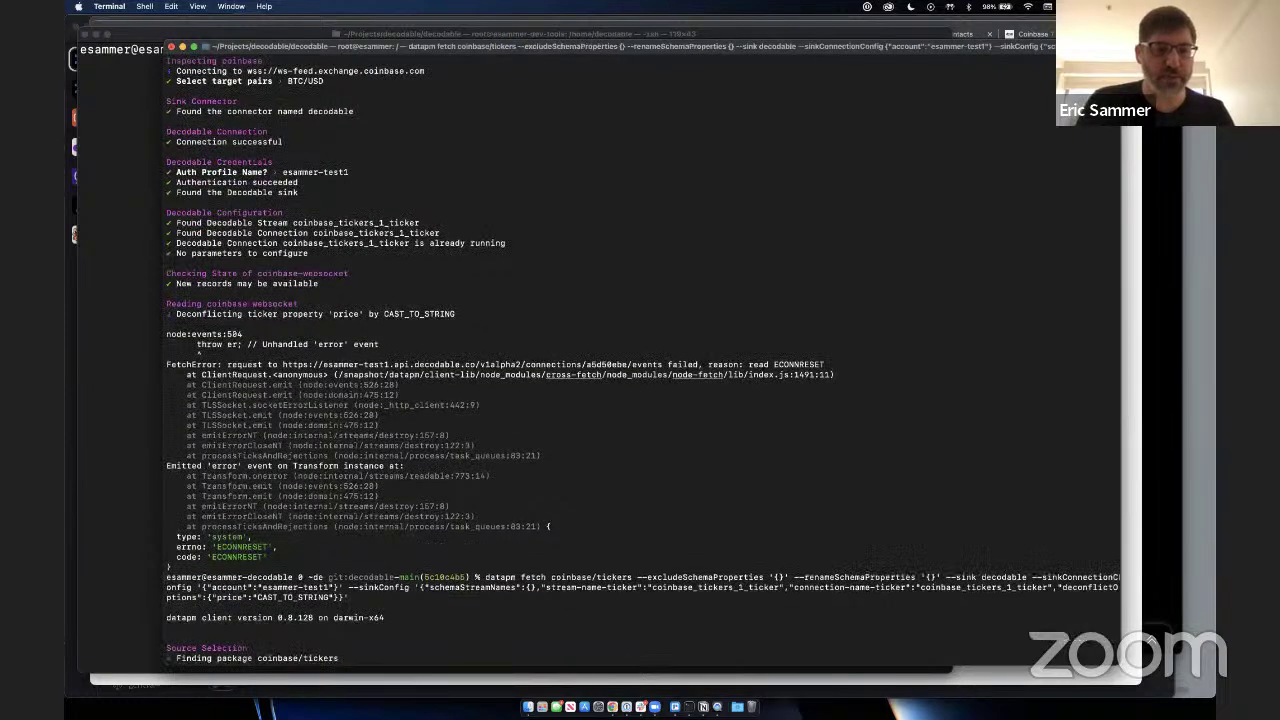
{"action": "type", "text": "b"}
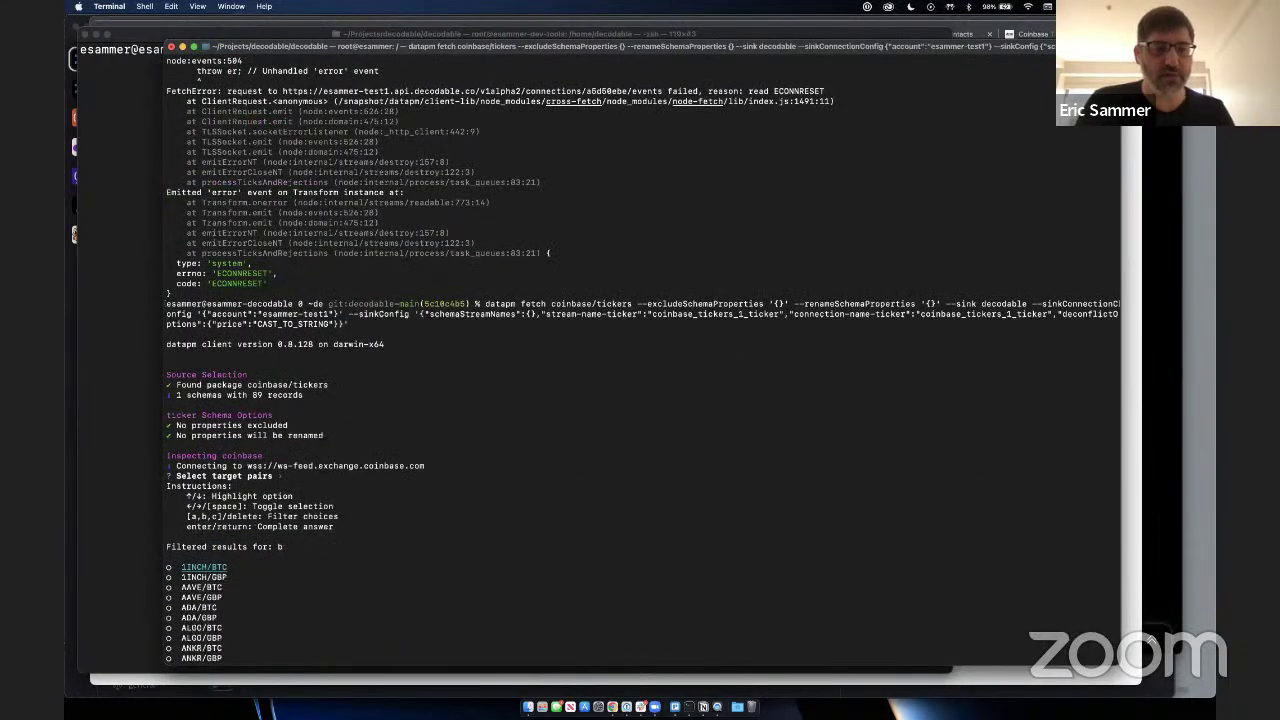
{"action": "type", "text": "tc/usd"}
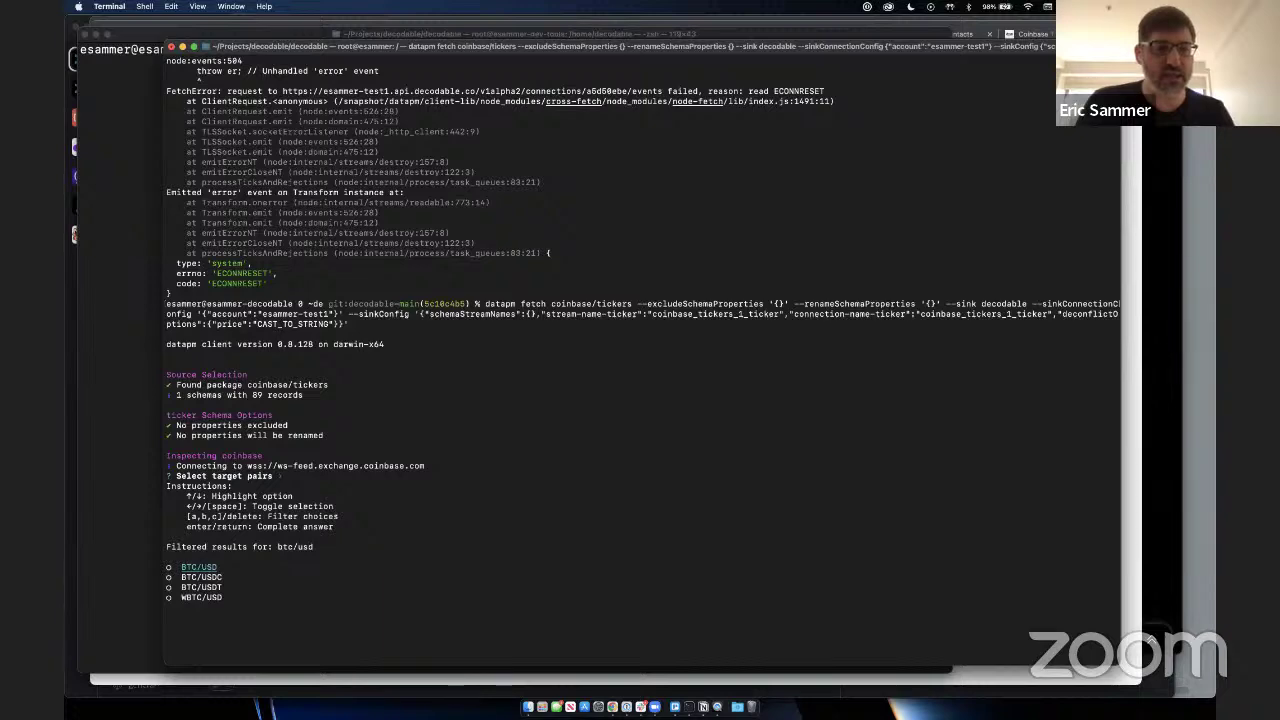
{"action": "key", "text": "space"}
{"action": "key", "text": "Return"}
{"action": "key", "text": "Return"}
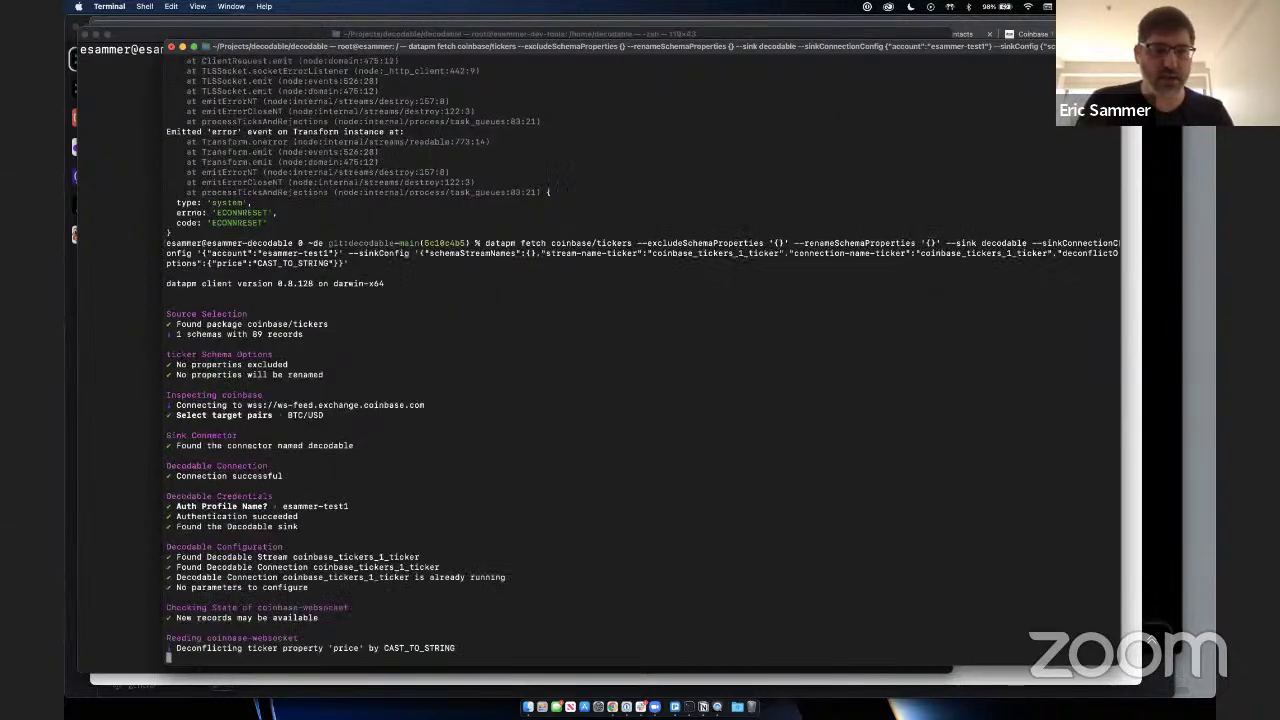
Step: Bring up the empty Terminal window, shift it slightly and try to list the pipelines with decodable pipelines ls
{"action": "key", "text": "super+grave"}
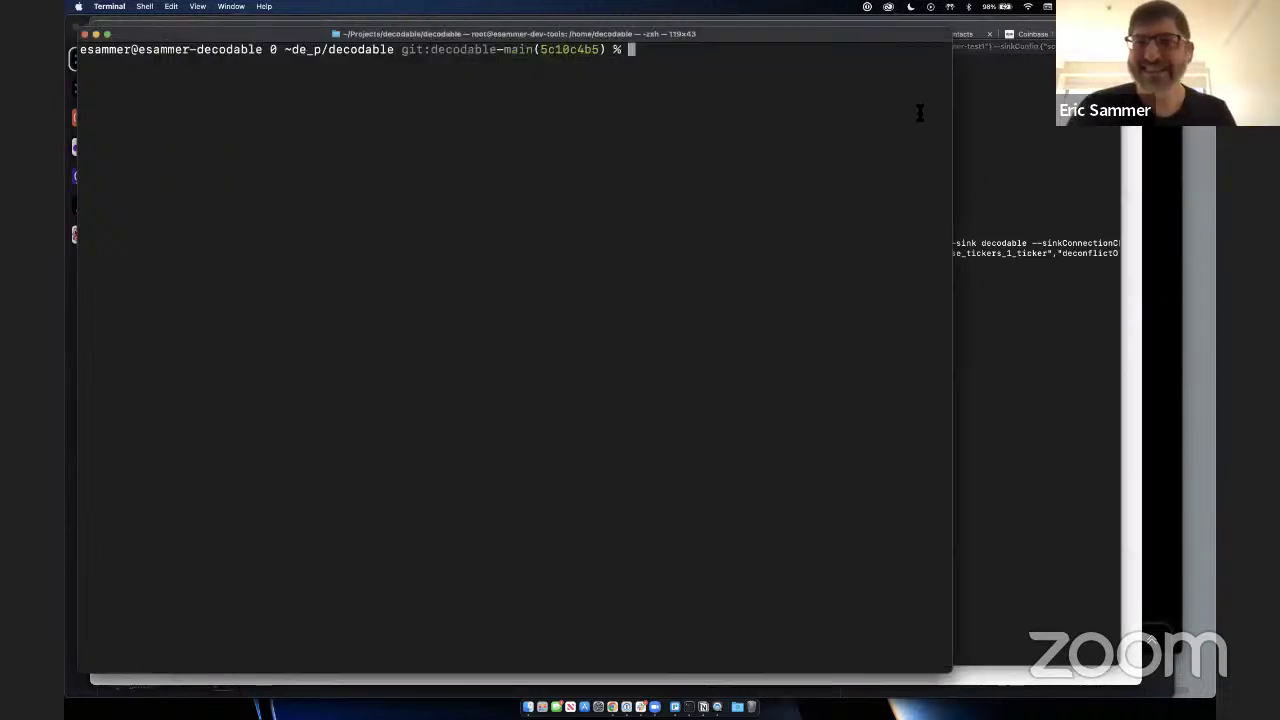
{"action": "left_click_drag", "start_coordinate": [916, 38], "coordinate": [928, 60]}
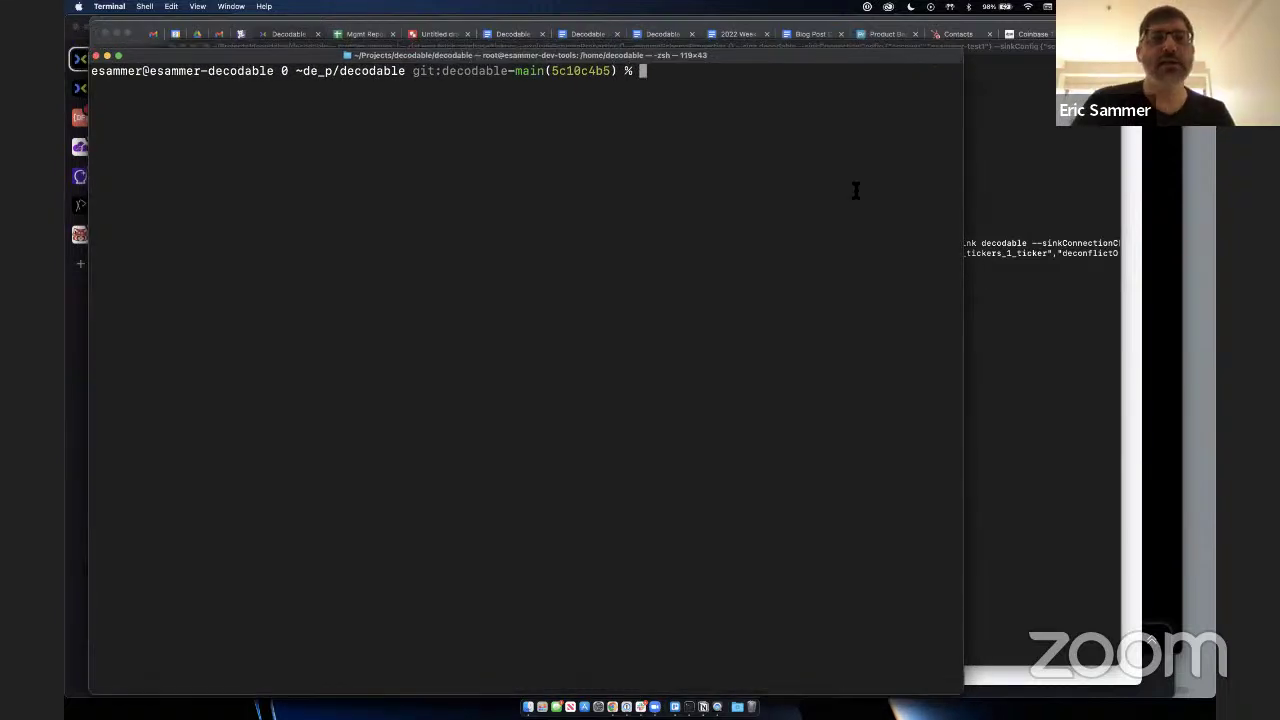
{"action": "type", "text": "decodable "}
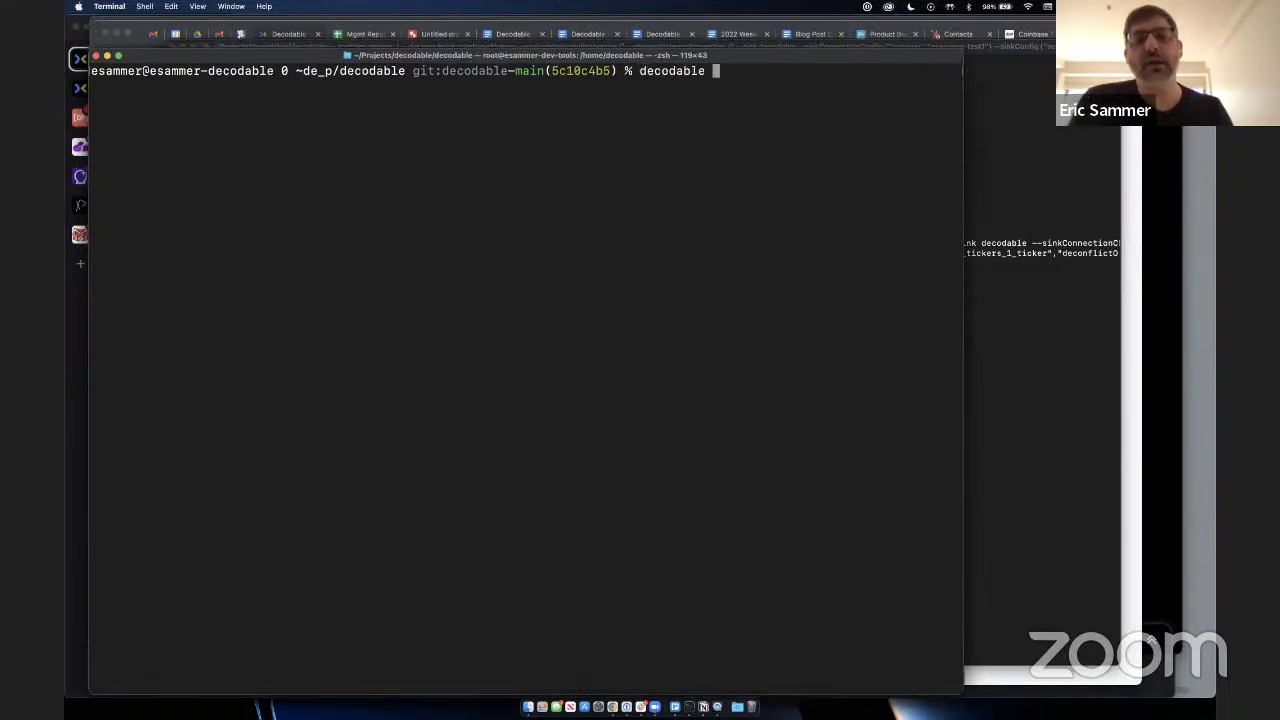
{"action": "type", "text": "p"}
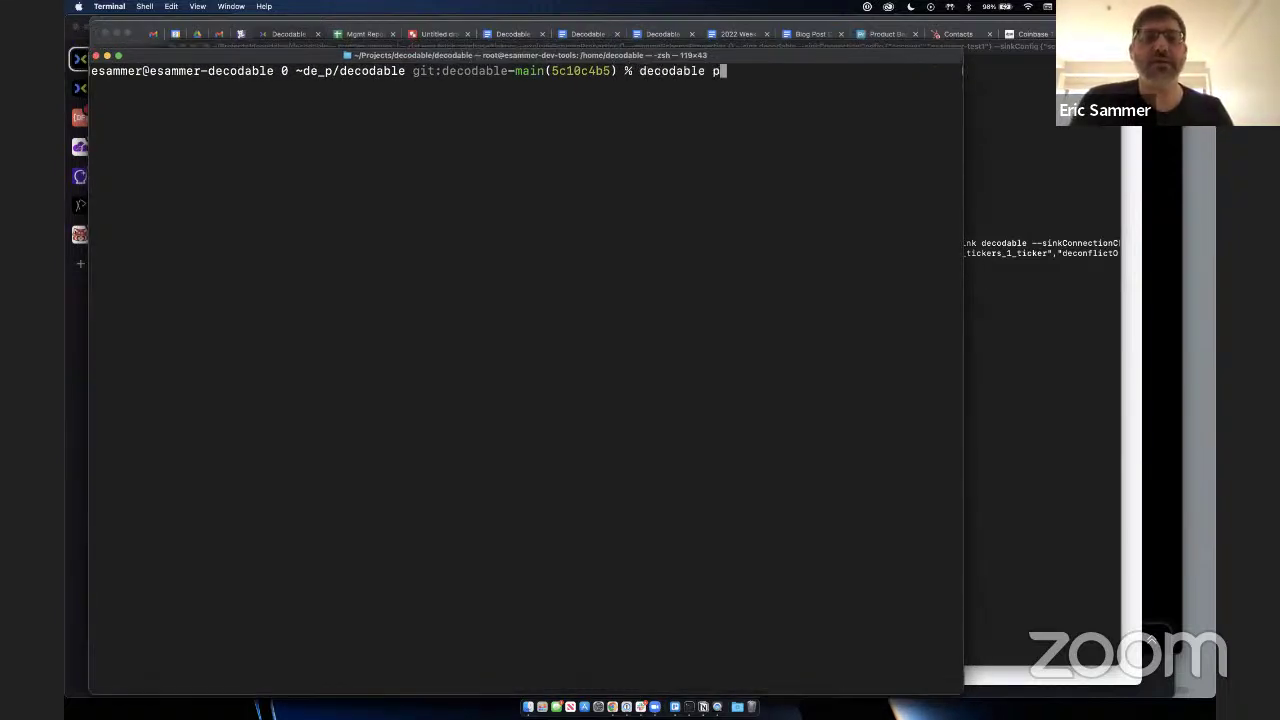
{"action": "type", "text": "ipelines "}
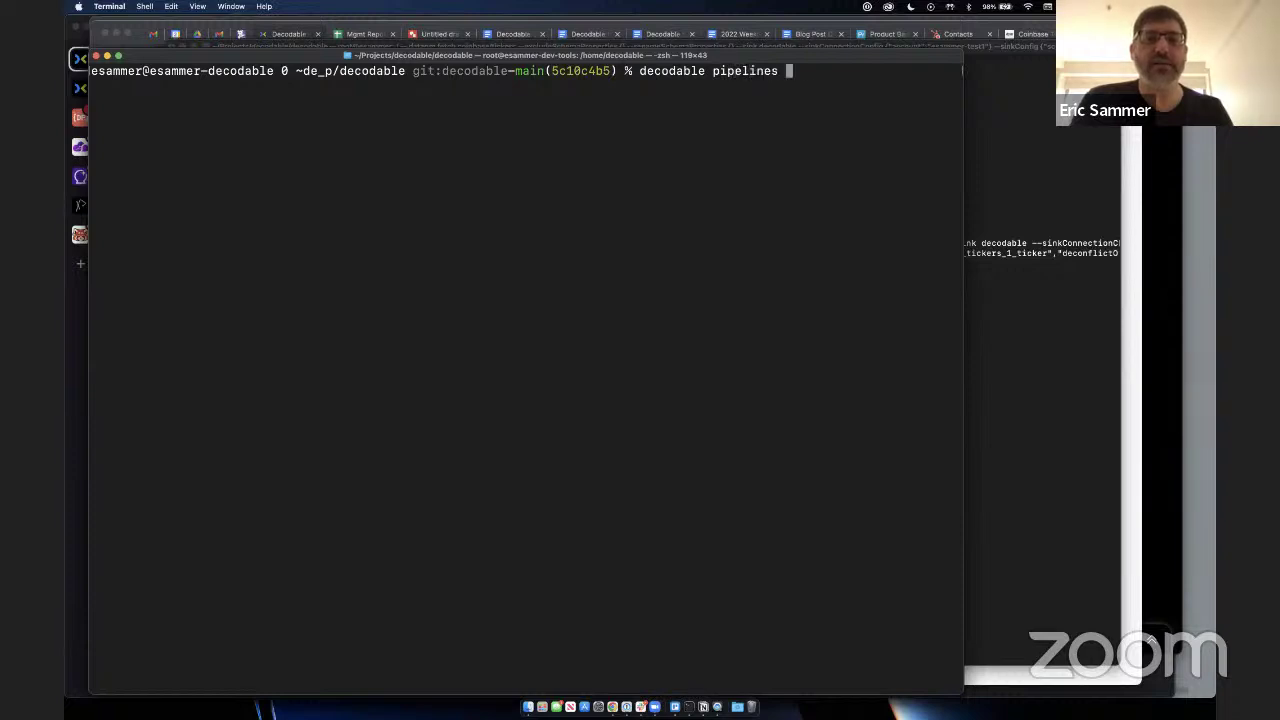
{"action": "type", "text": "ls"}
{"action": "key", "text": "Return"}
Step: Correct the previous command to decodable pipeline ls and run it
{"action": "key", "text": "Up"}
{"action": "key", "text": "Left"}
{"action": "key", "text": "Left"}
{"action": "key", "text": "Left"}
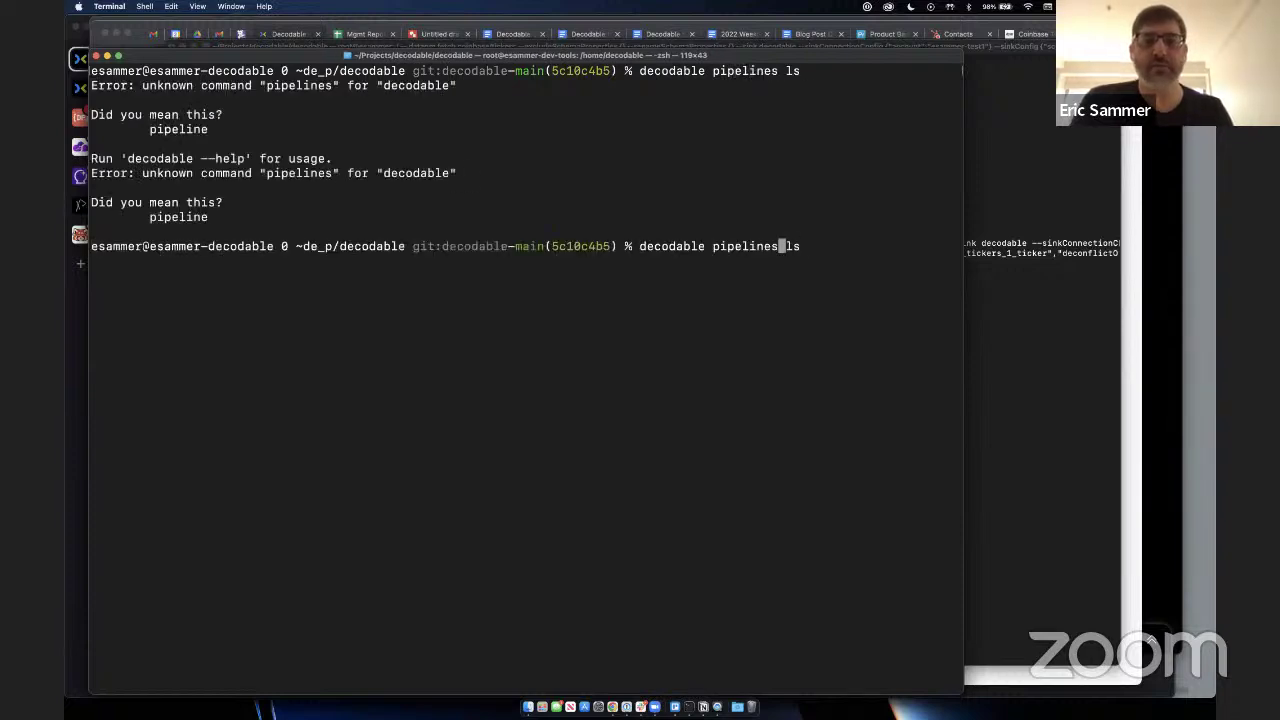
{"action": "key", "text": "BackSpace"}
{"action": "key", "text": "Return"}
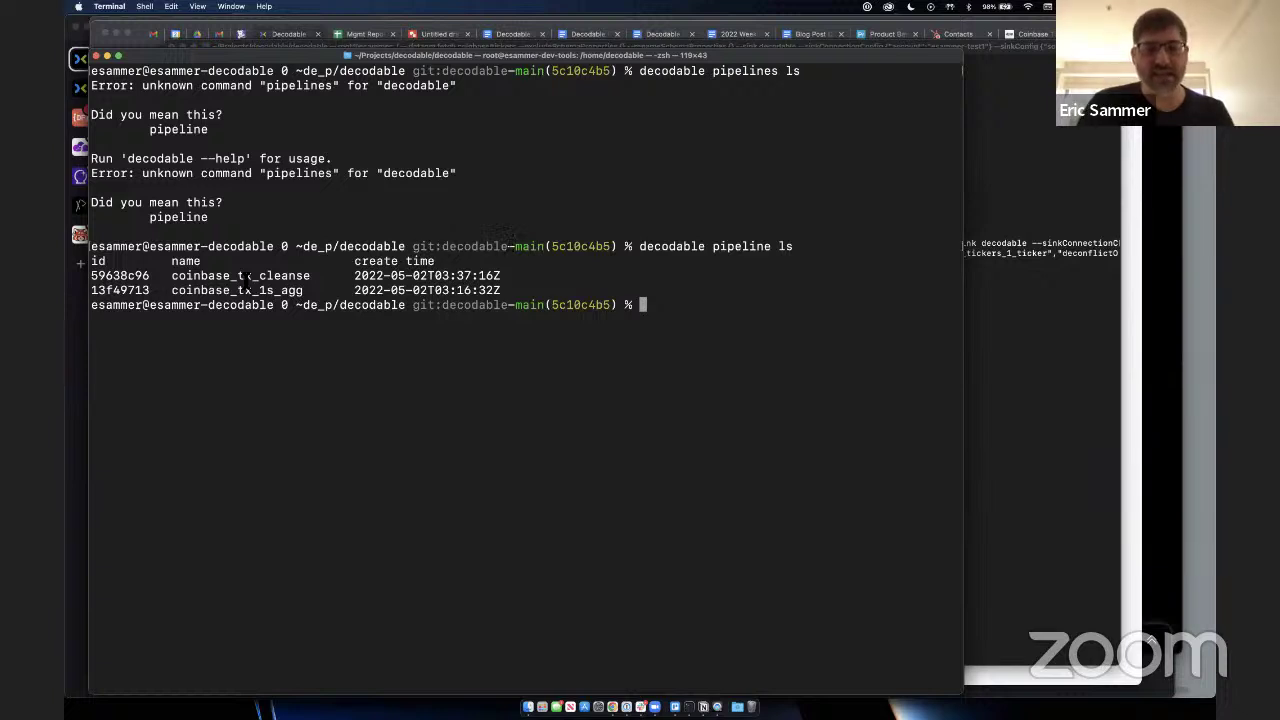
Step: Run decodable pipeline preview with the copied inner tumble select for BTC-USD buys as the quoted query, and stop it after several records
{"action": "key", "text": "Up"}
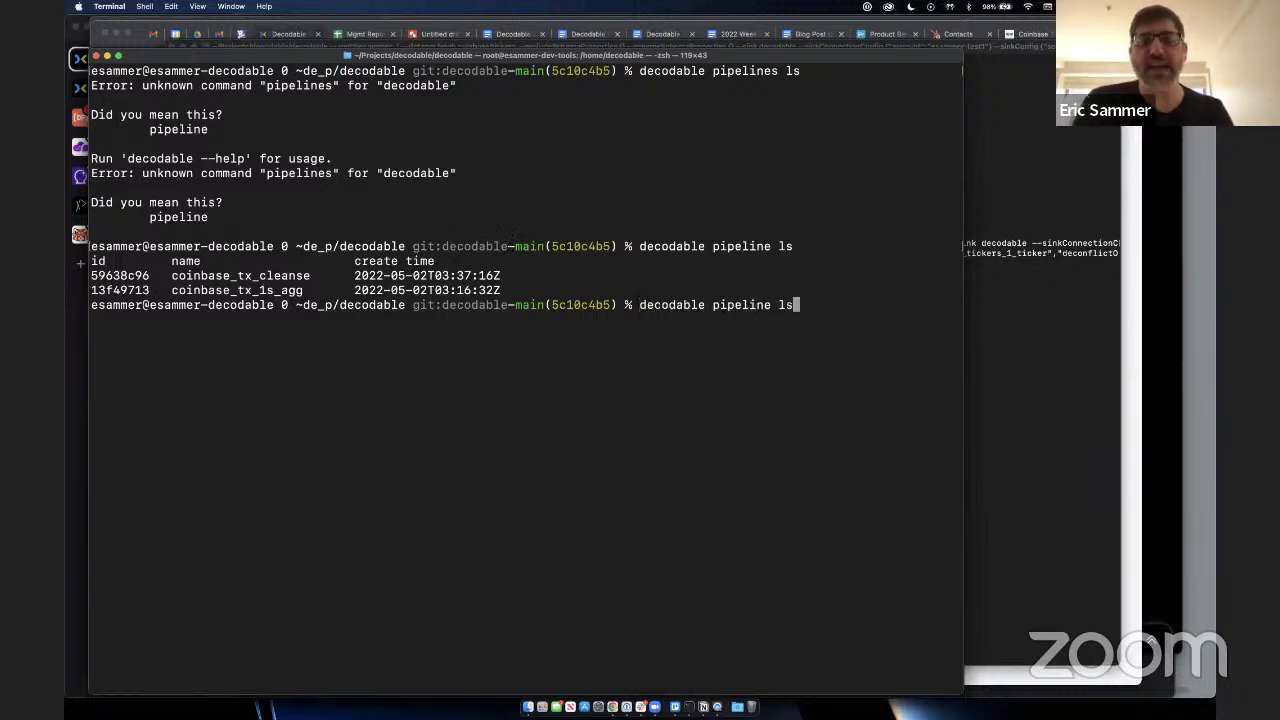
{"action": "key", "text": "ctrl+w"}
{"action": "key", "text": "ctrl+w"}
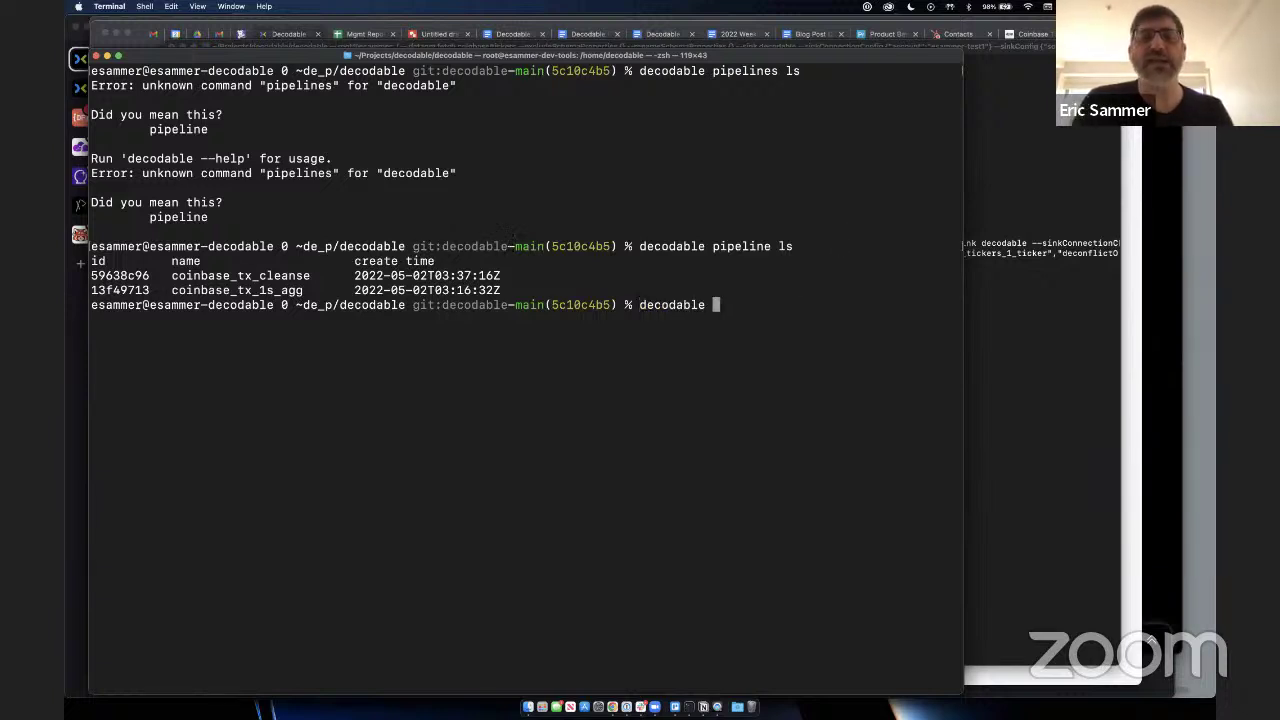
{"action": "type", "text": "pipeline "}
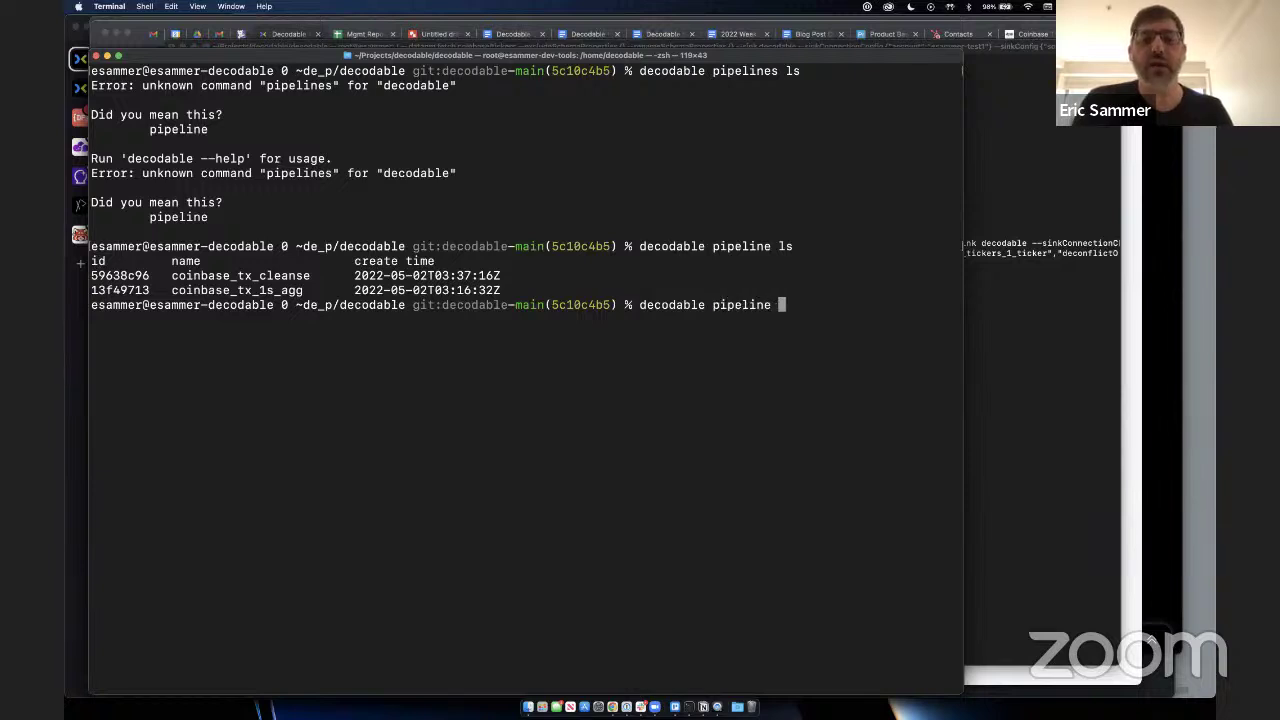
{"action": "type", "text": "preview \""}
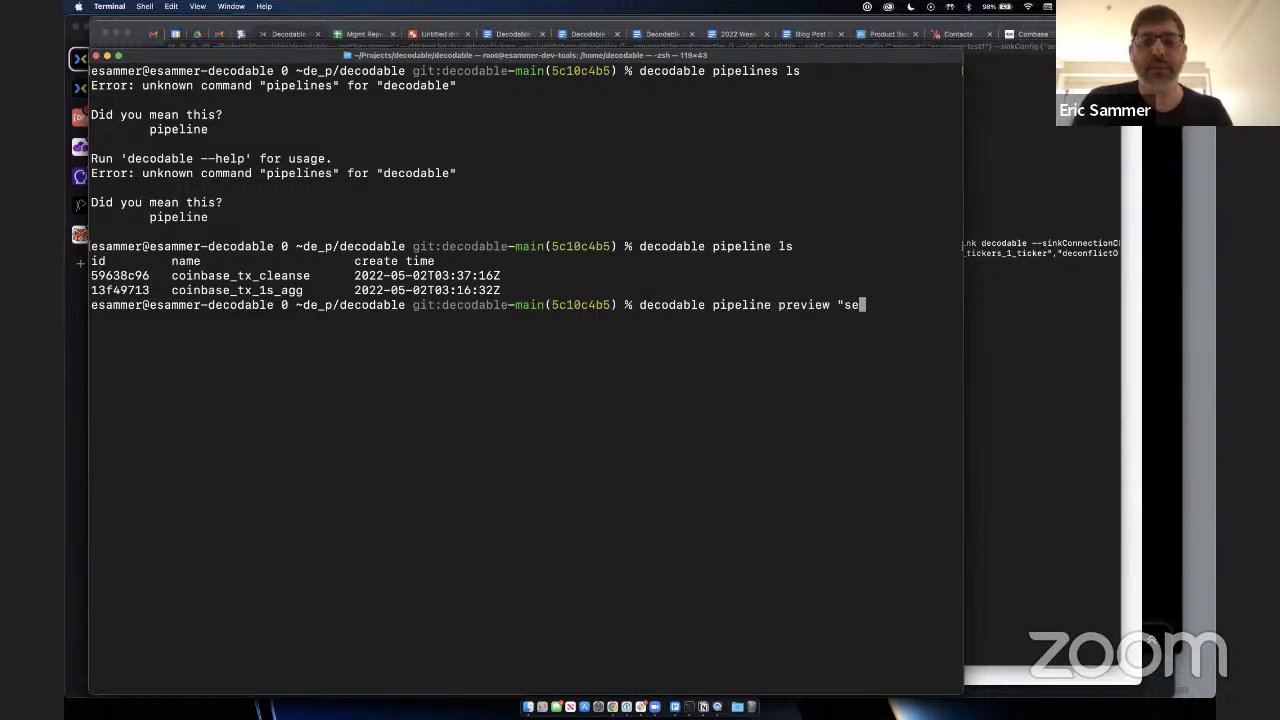
{"action": "key", "text": "super+v"}
{"action": "type", "text": "\""}
{"action": "key", "text": "Return"}
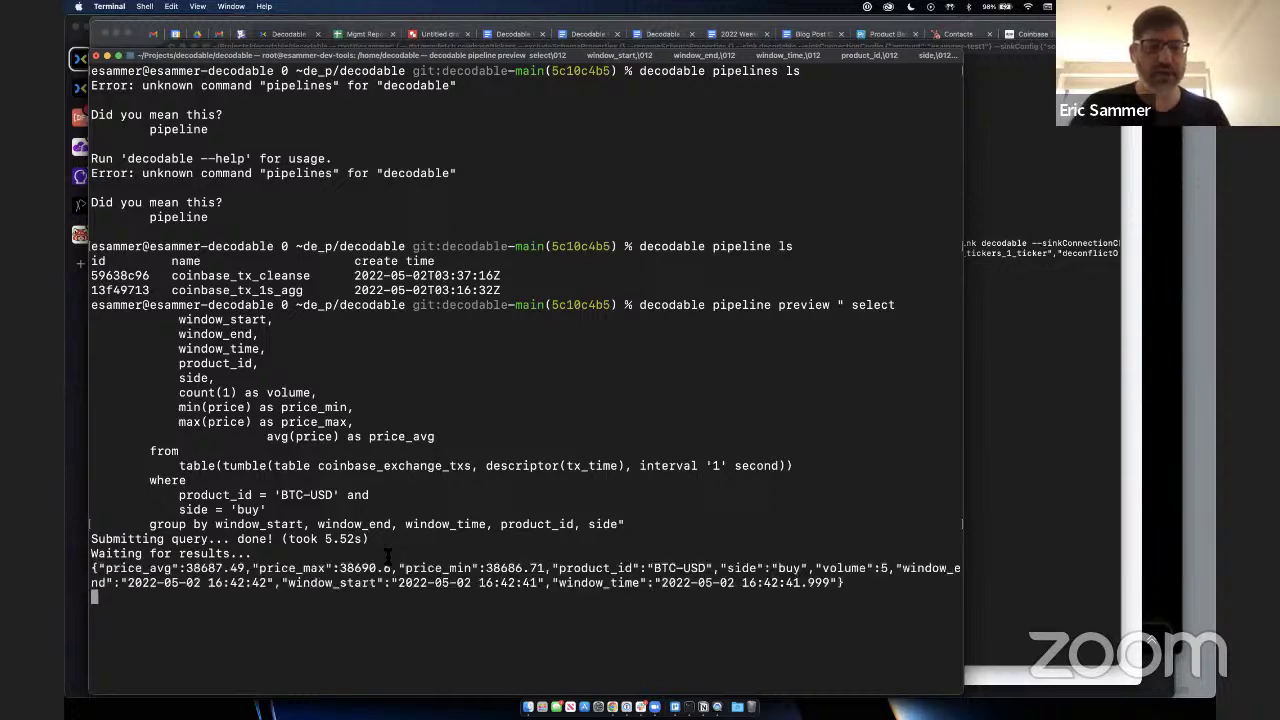
{"action": "key", "text": "super+grave"}
{"action": "key", "text": "super+grave"}
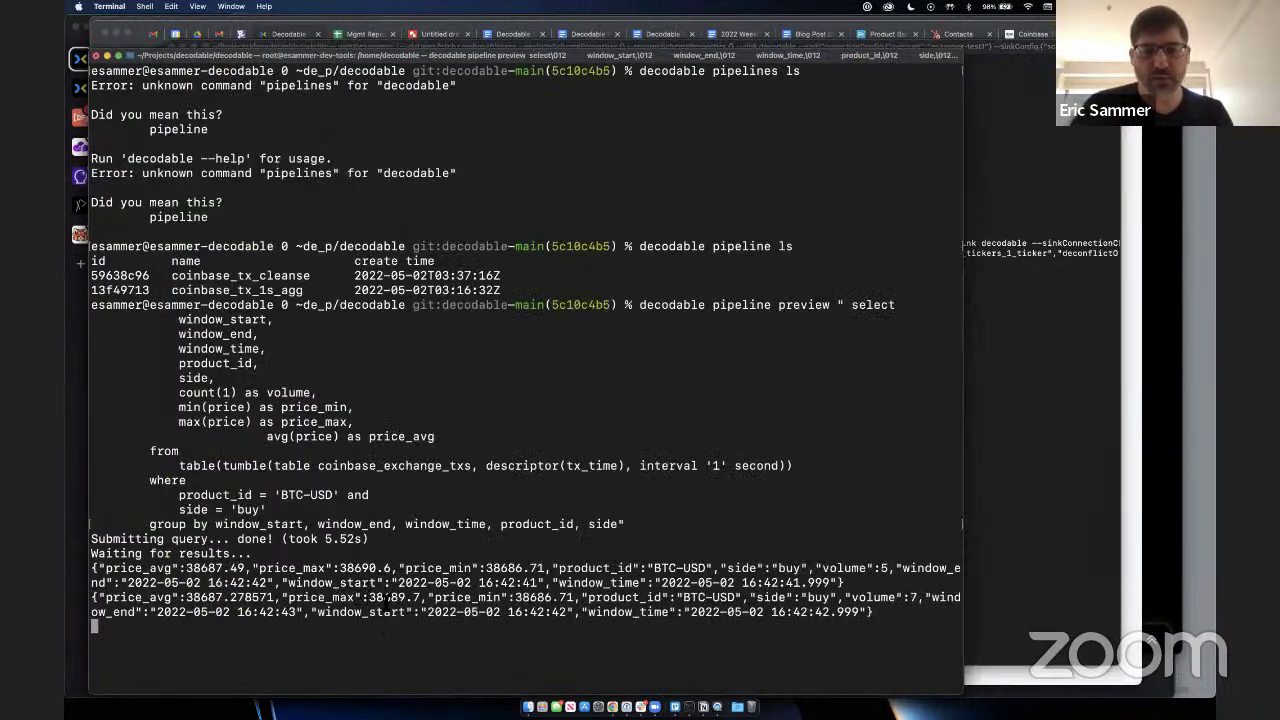
{"action": "key", "text": "ctrl+c"}
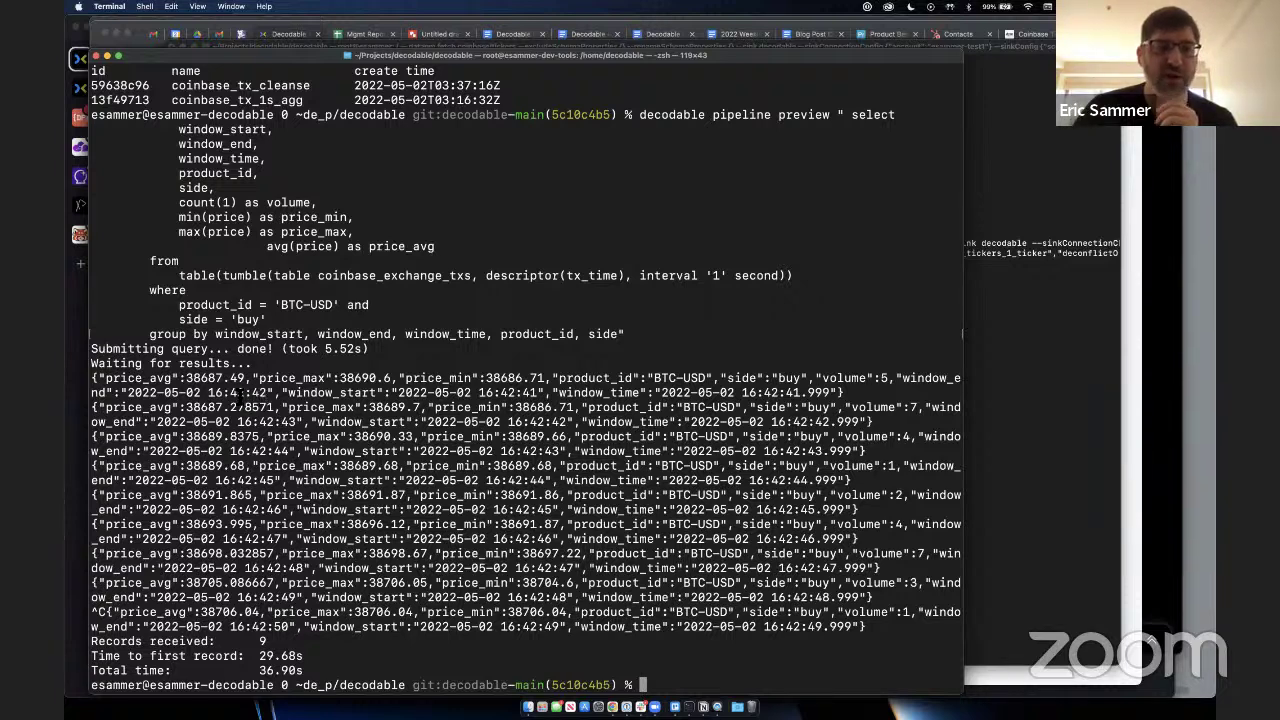
Step: Highlight the volume, side, product_id and price_min values in the first preview record
{"action": "mouse_move", "coordinate": [228, 392]}
{"action": "left_mouse_down"}
{"action": "mouse_move", "coordinate": [263, 393]}
{"action": "mouse_move", "coordinate": [228, 392]}
{"action": "left_mouse_up"}
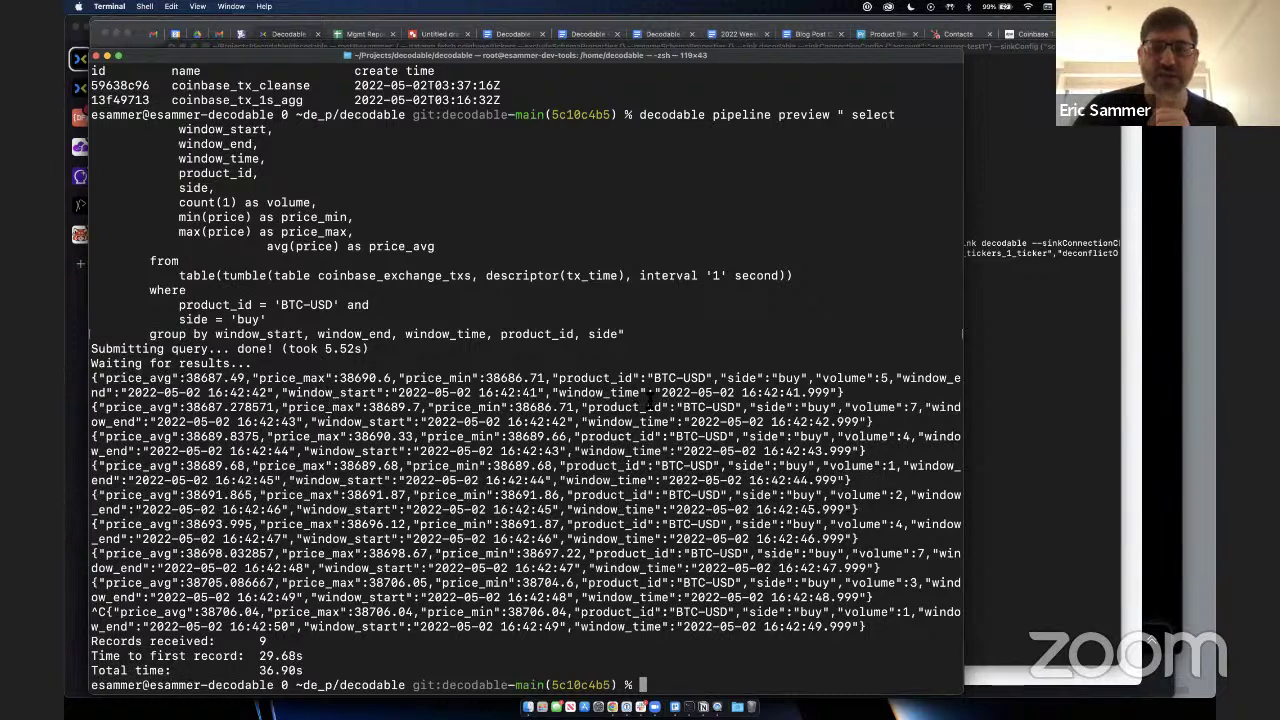
{"action": "double_click", "coordinate": [884, 378]}
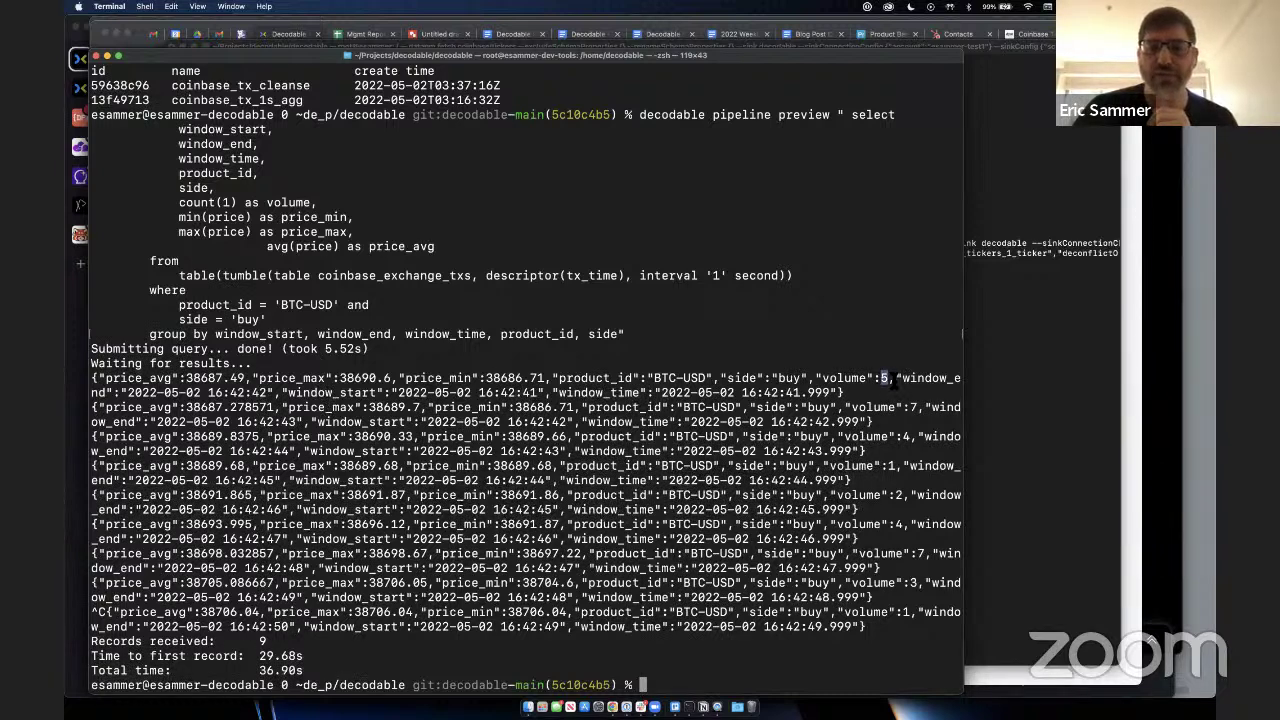
{"action": "double_click", "coordinate": [789, 378]}
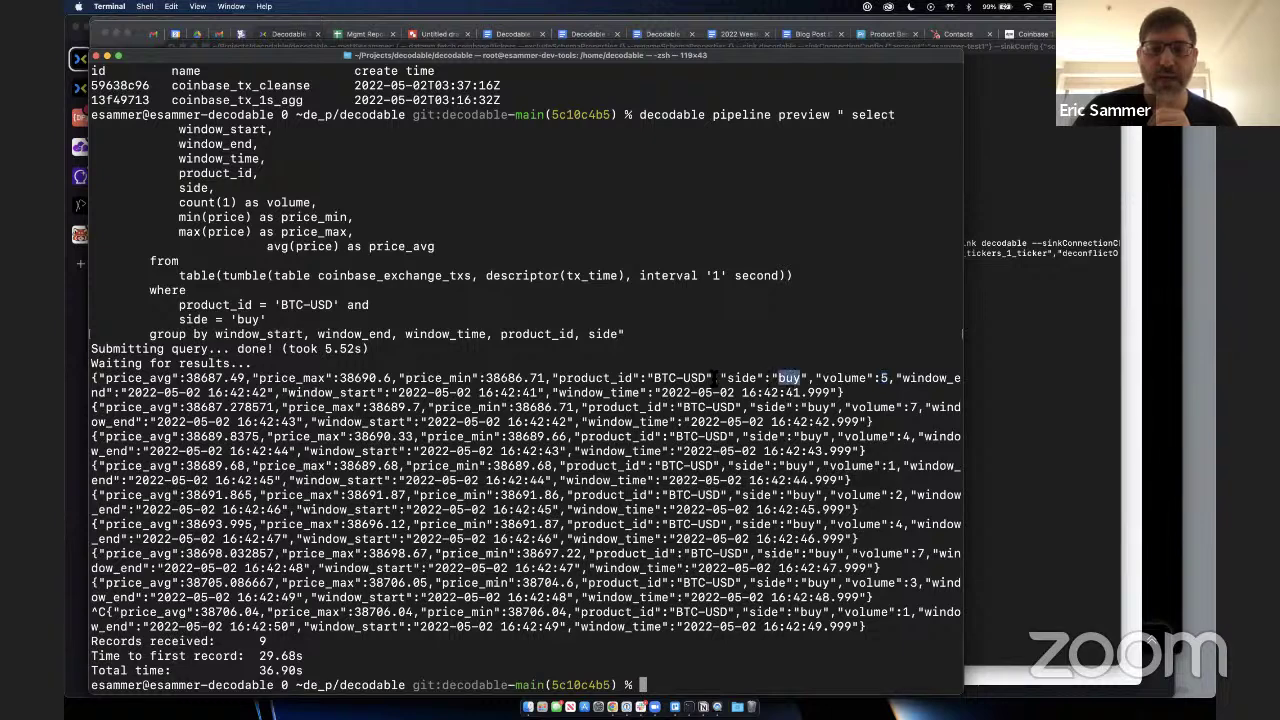
{"action": "left_click_drag", "start_coordinate": [655, 378], "coordinate": [704, 378]}
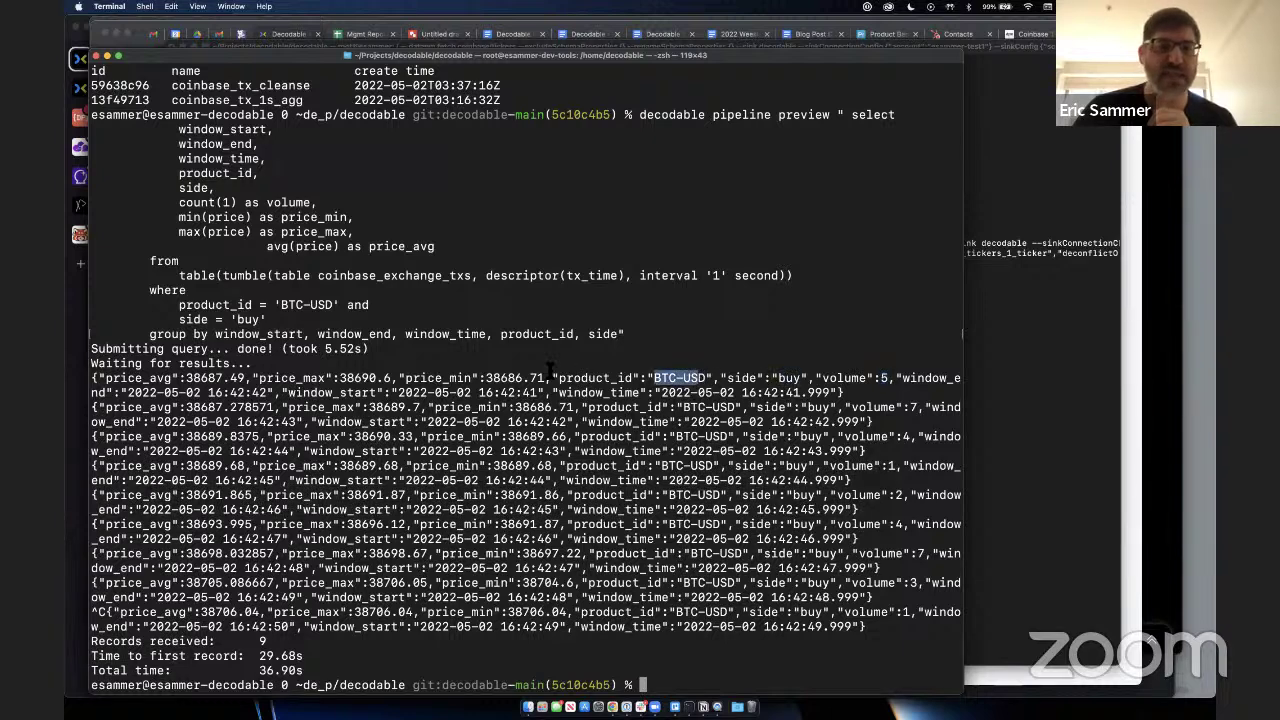
{"action": "left_click_drag", "start_coordinate": [482, 378], "coordinate": [91, 378]}
{"action": "double_click", "coordinate": [538, 378]}
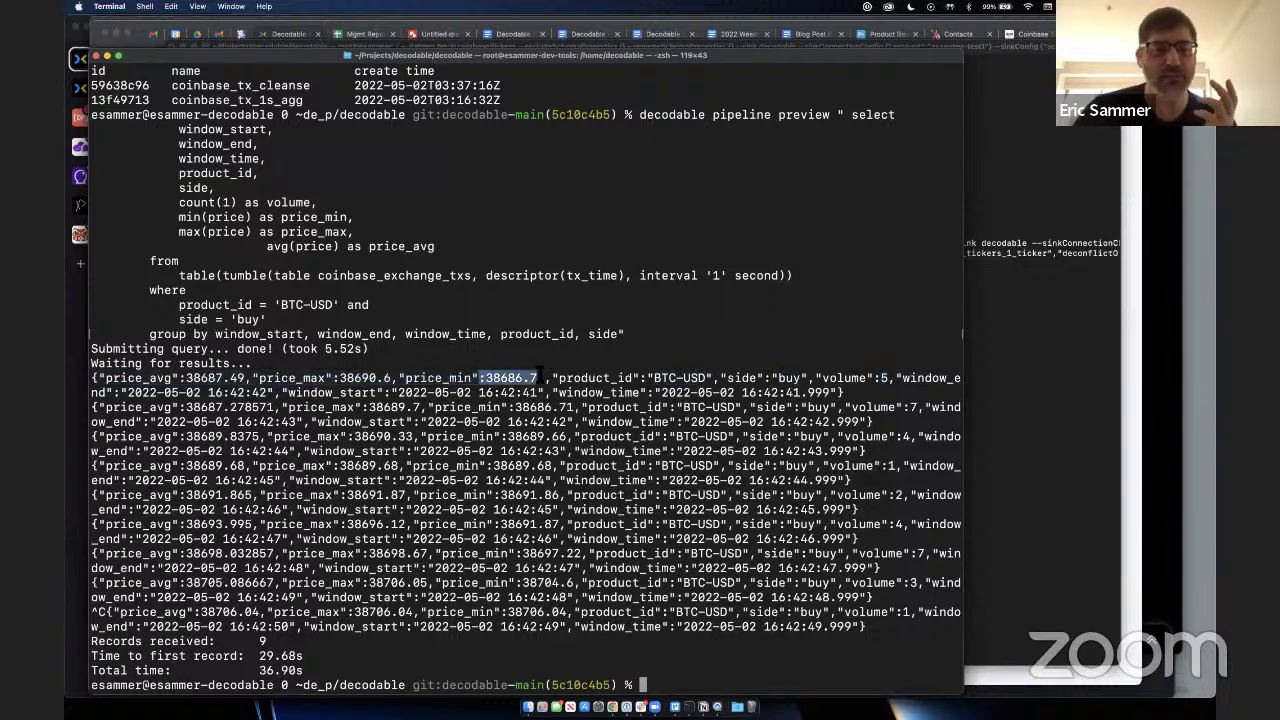
{"action": "left_click", "coordinate": [374, 378]}
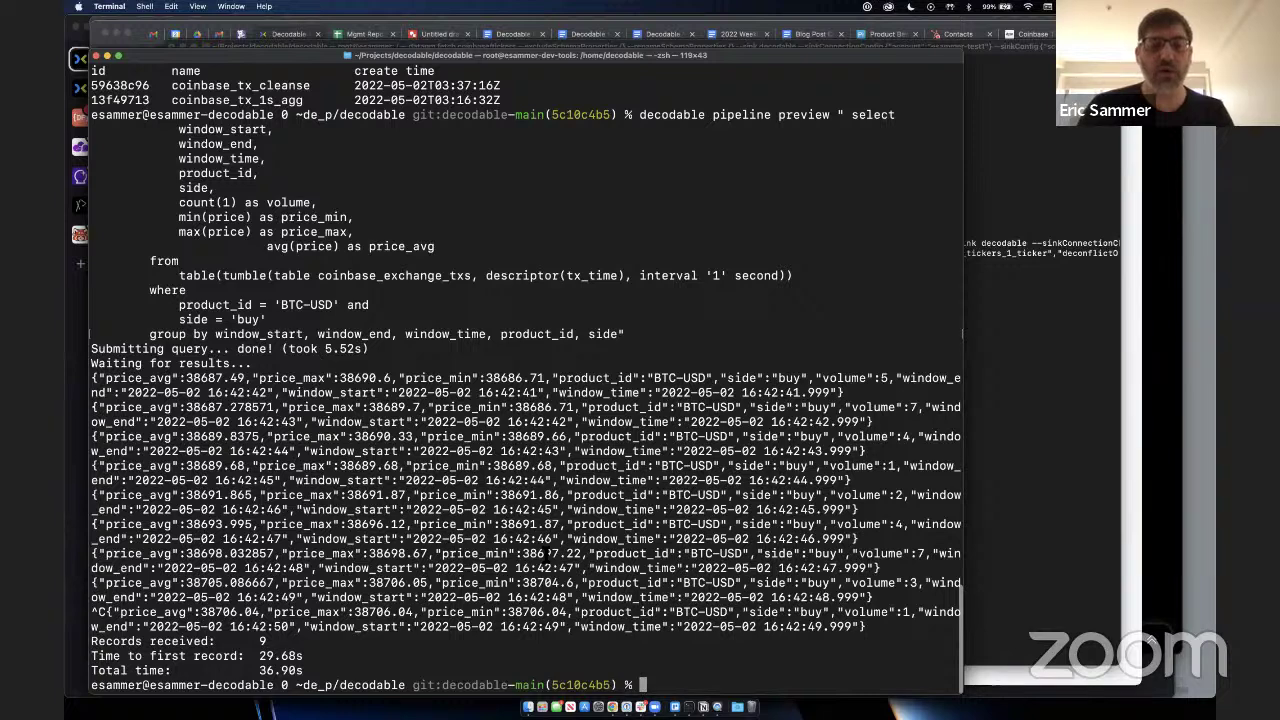
Step: Switch to Chrome and point out the middle select's asterisk on line 9 and its lag expression on line 10
{"action": "key", "text": "super+Tab"}
{"action": "left_click", "coordinate": [313, 342]}
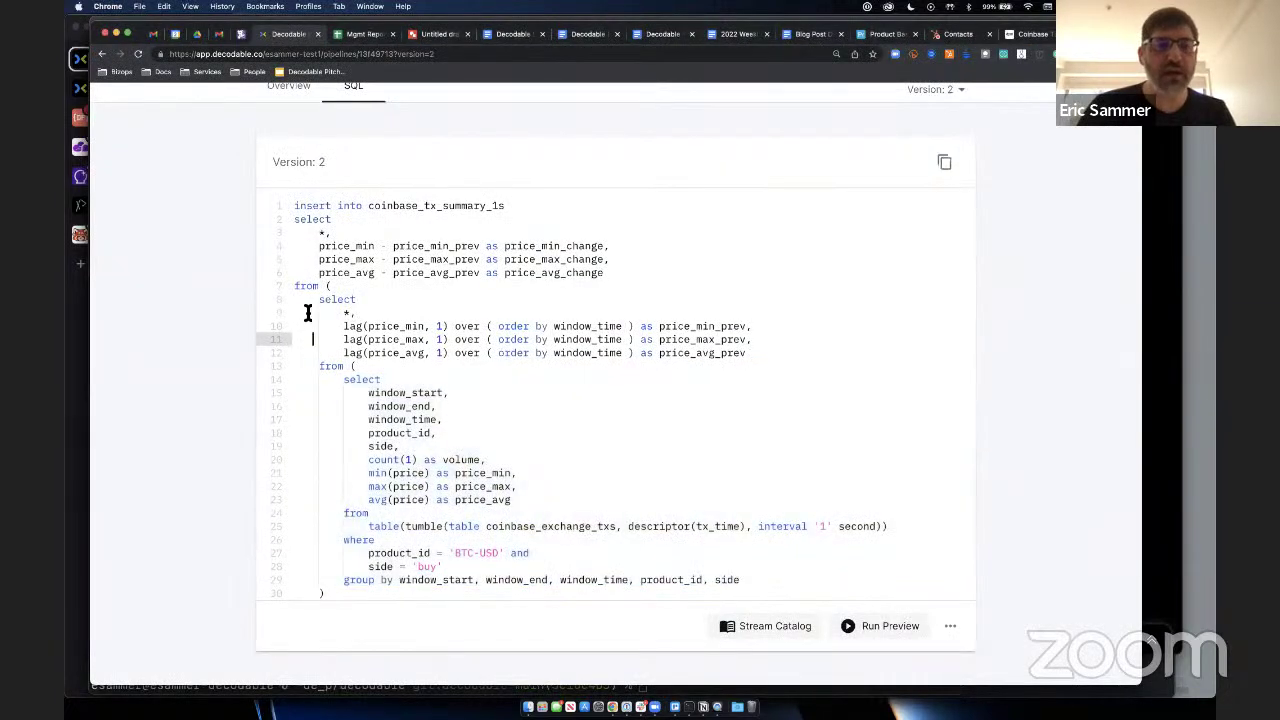
{"action": "left_click", "coordinate": [317, 301]}
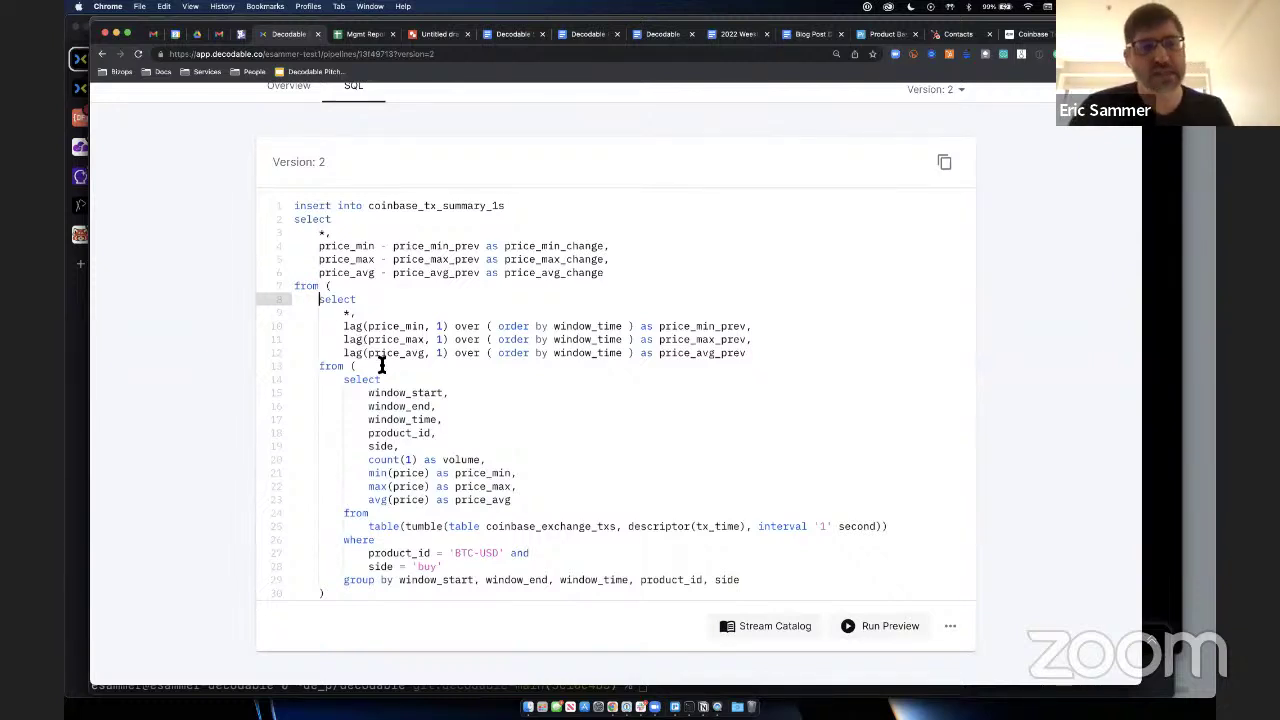
{"action": "left_click_drag", "start_coordinate": [340, 312], "coordinate": [366, 314]}
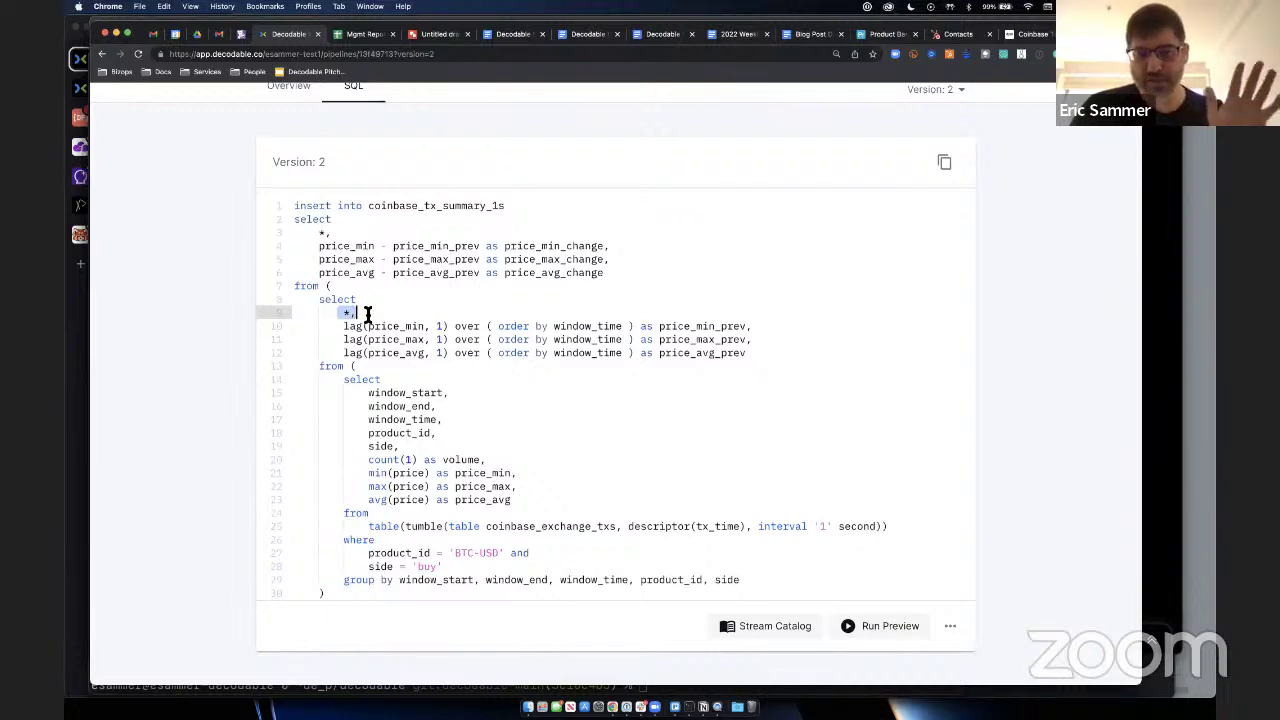
{"action": "scroll", "coordinate": [368, 484], "scroll_direction": "down", "scroll_amount": 1}
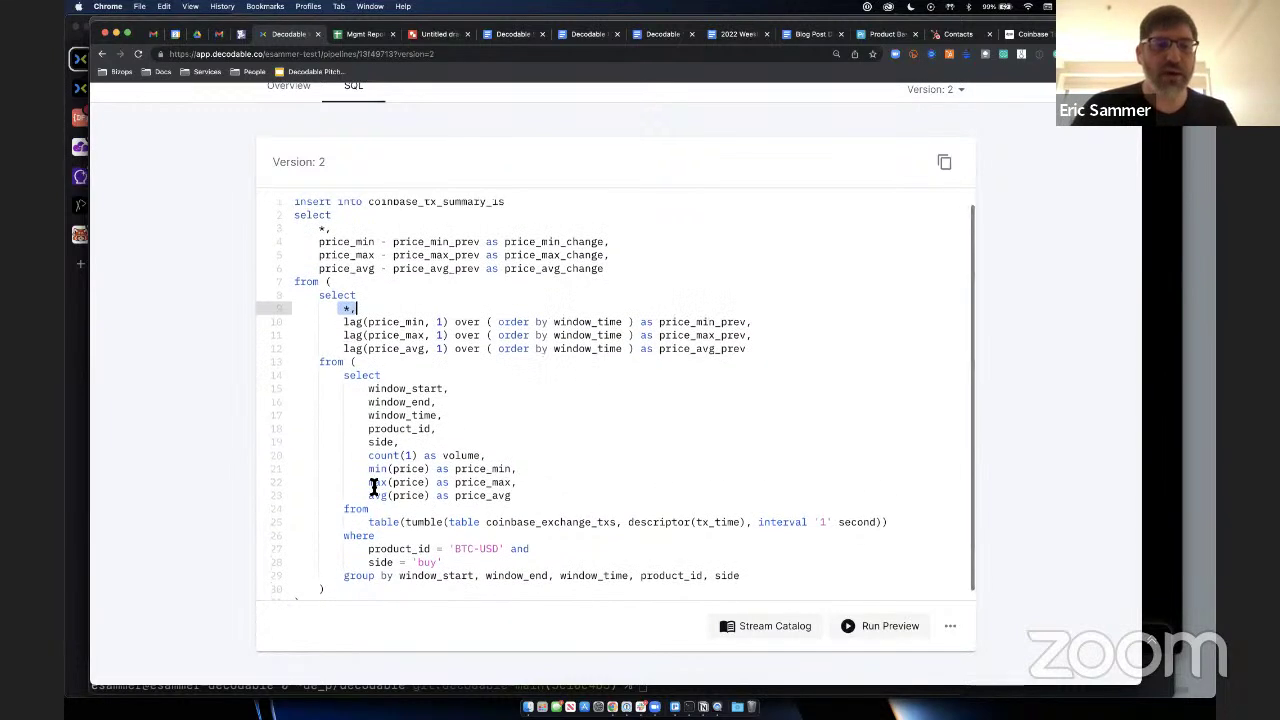
{"action": "left_click", "coordinate": [344, 321]}
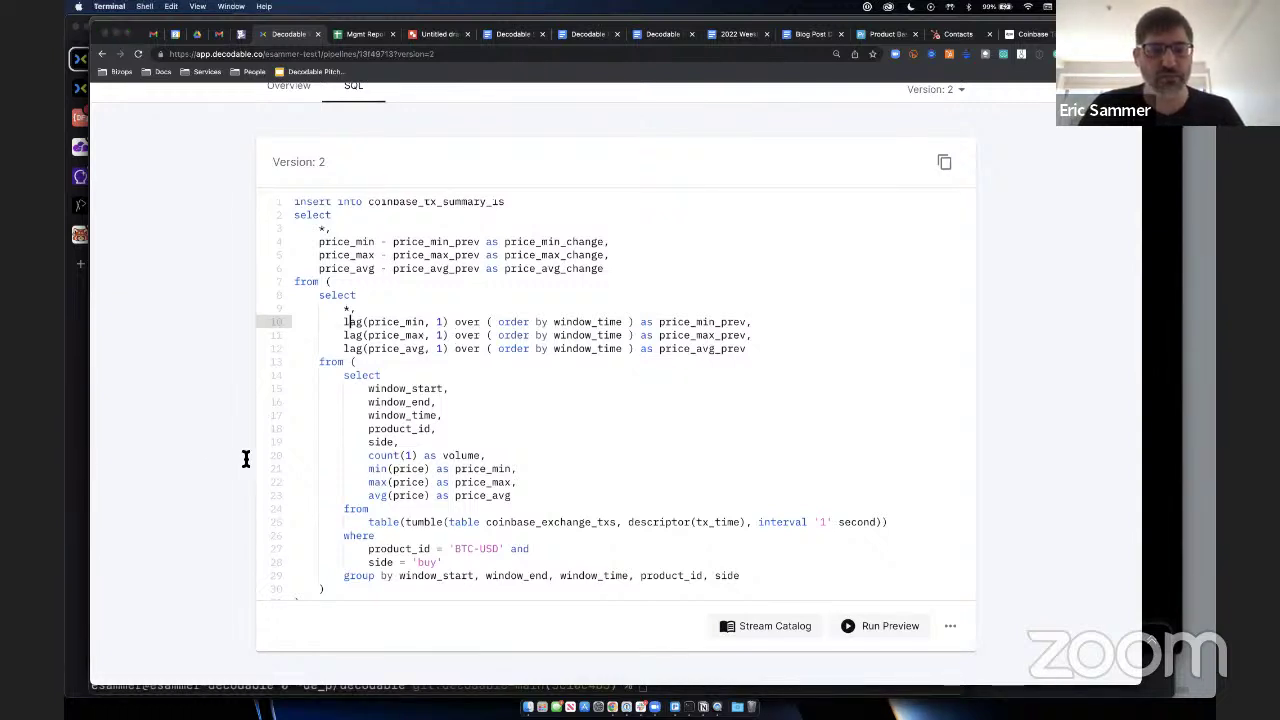
Step: Highlight the order by window_time clause of the price_avg lag expression on line 12
{"action": "key", "text": "super+Tab"}
{"action": "key", "text": "super+Tab"}
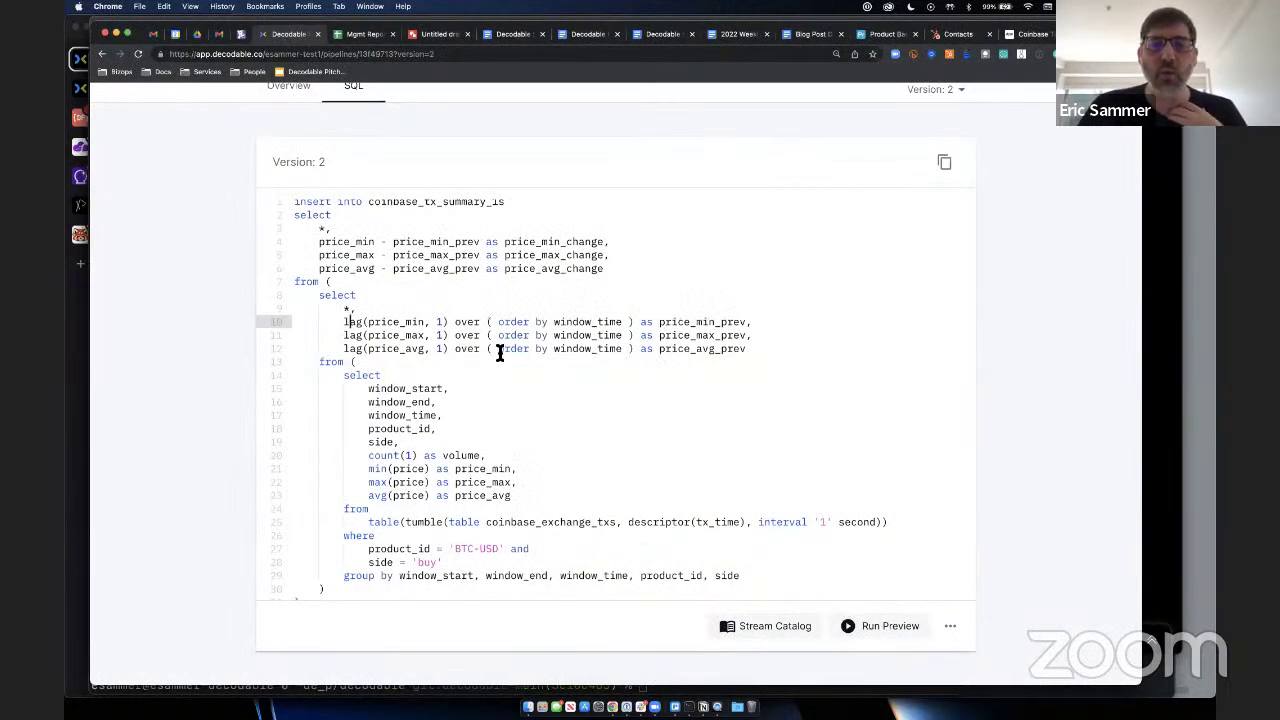
{"action": "left_click_drag", "start_coordinate": [498, 349], "coordinate": [622, 350]}
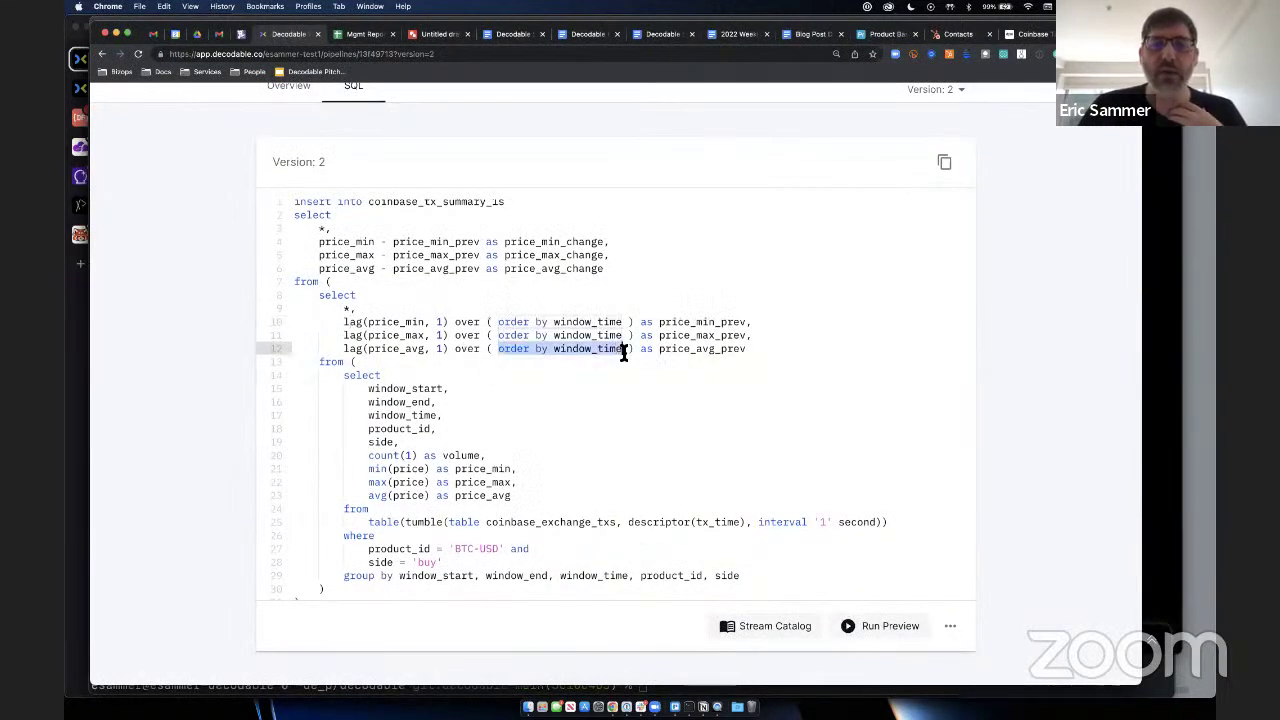
{"action": "left_click", "coordinate": [594, 401]}
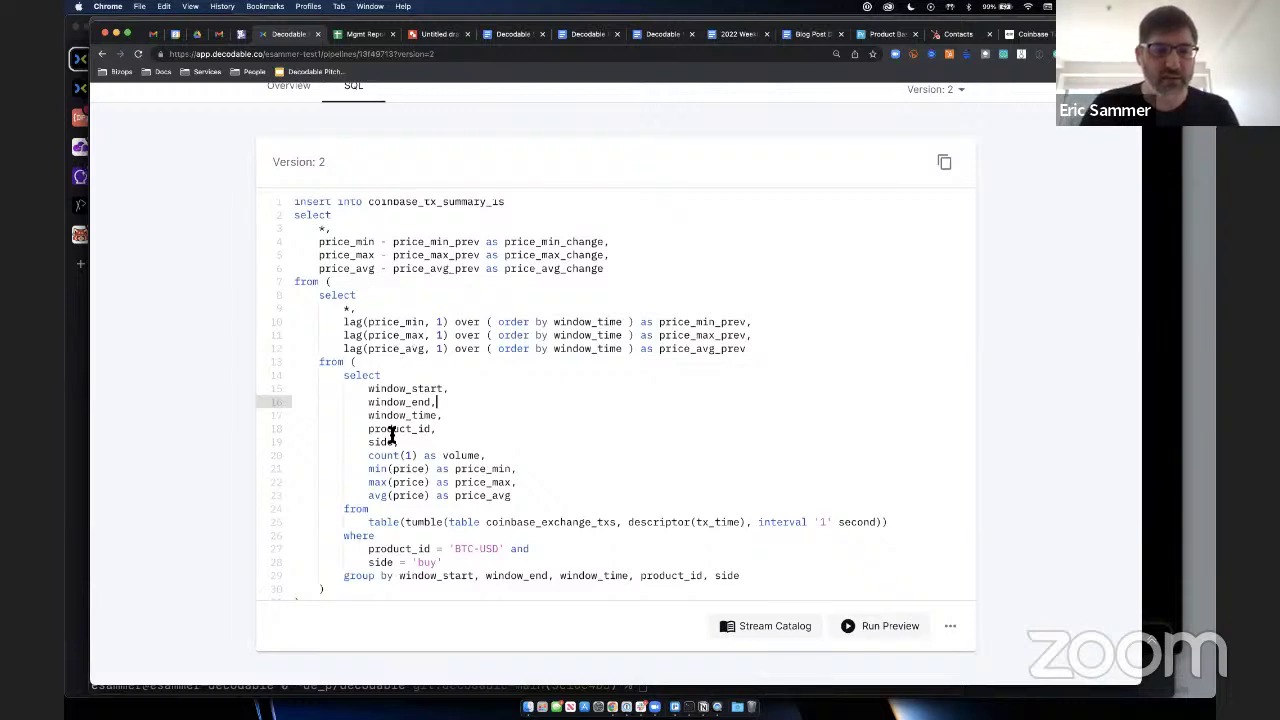
Step: Switch to Terminal and highlight the second preview record and the first record's price_min value
{"action": "key", "text": "super+Tab"}
{"action": "triple_click", "coordinate": [445, 410]}
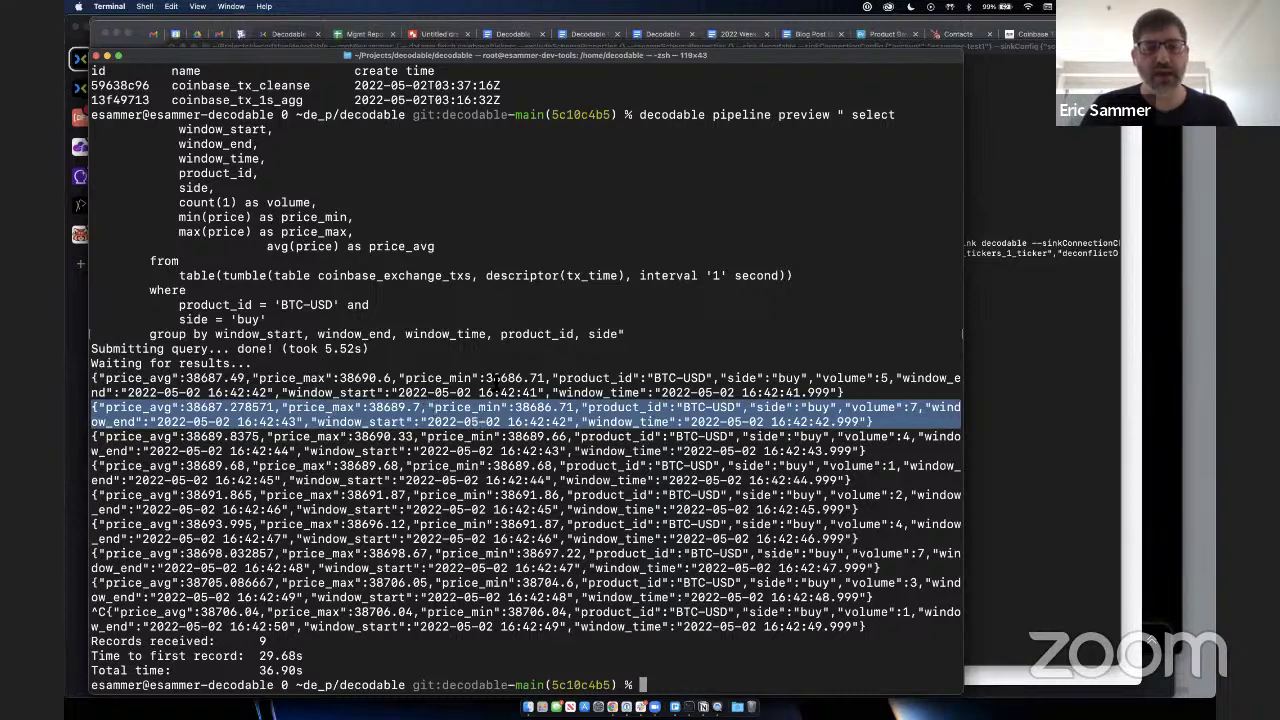
{"action": "double_click", "coordinate": [497, 378]}
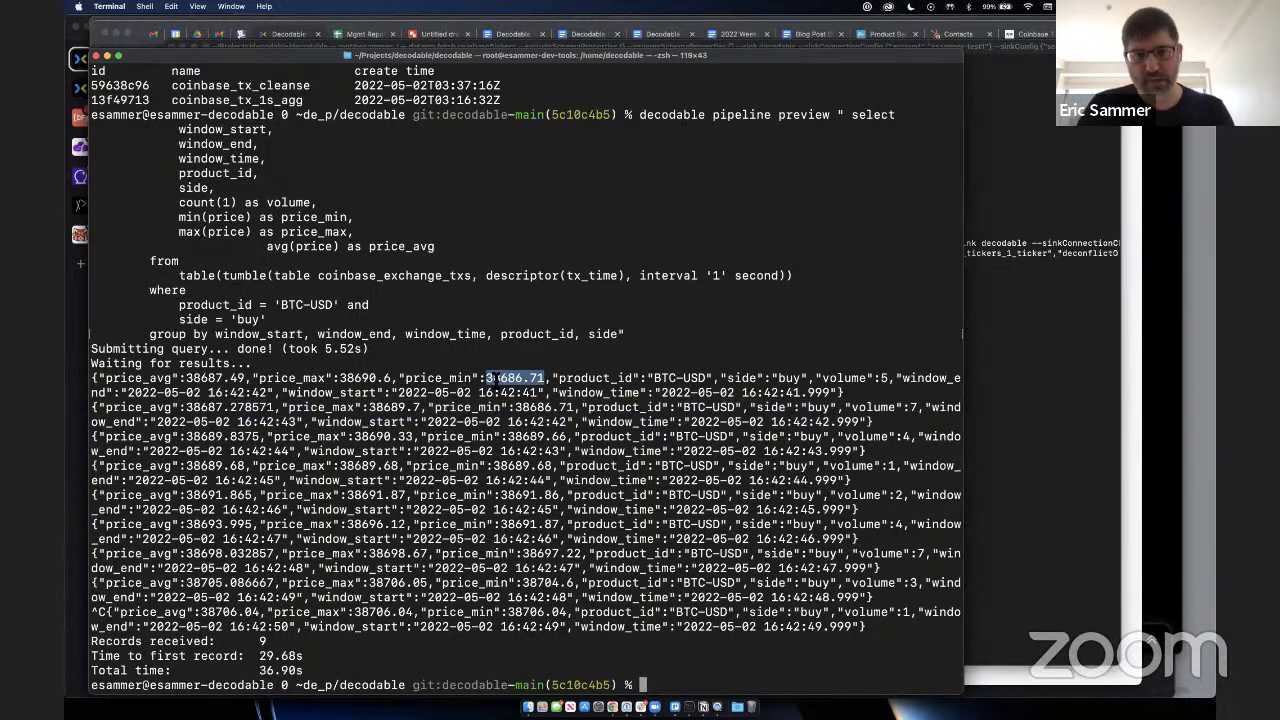
Step: Switch back to Chrome and copy the middle select with its nested query, lines 8 to 30
{"action": "key", "text": "super+Tab"}
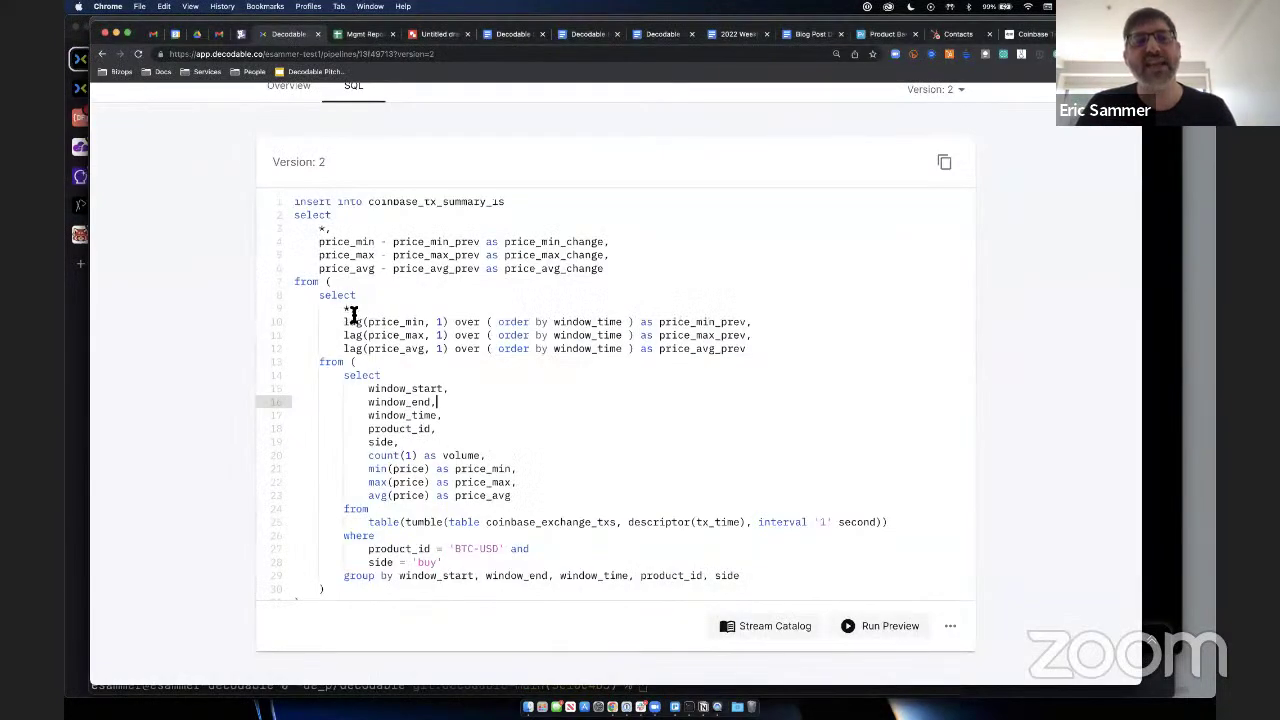
{"action": "left_click_drag", "start_coordinate": [346, 316], "coordinate": [375, 316]}
{"action": "left_click", "coordinate": [372, 321]}
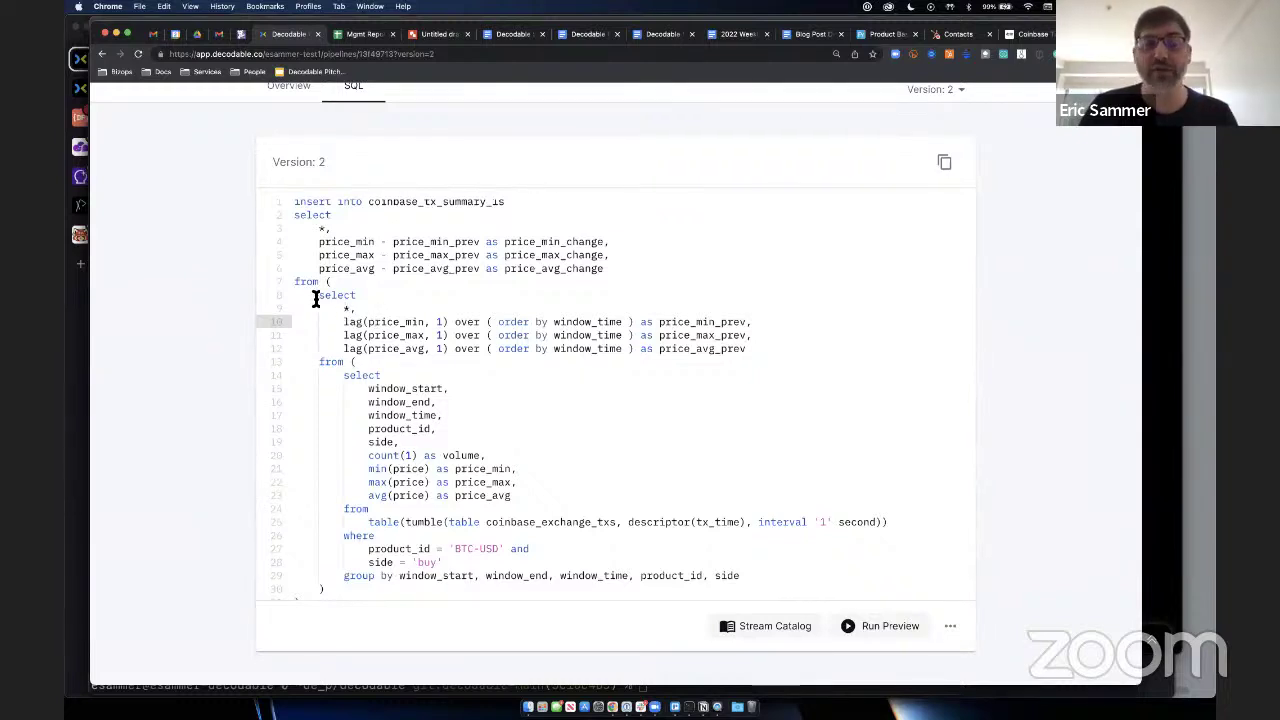
{"action": "left_click_drag", "start_coordinate": [296, 295], "coordinate": [452, 596]}
{"action": "key", "text": "super+c"}
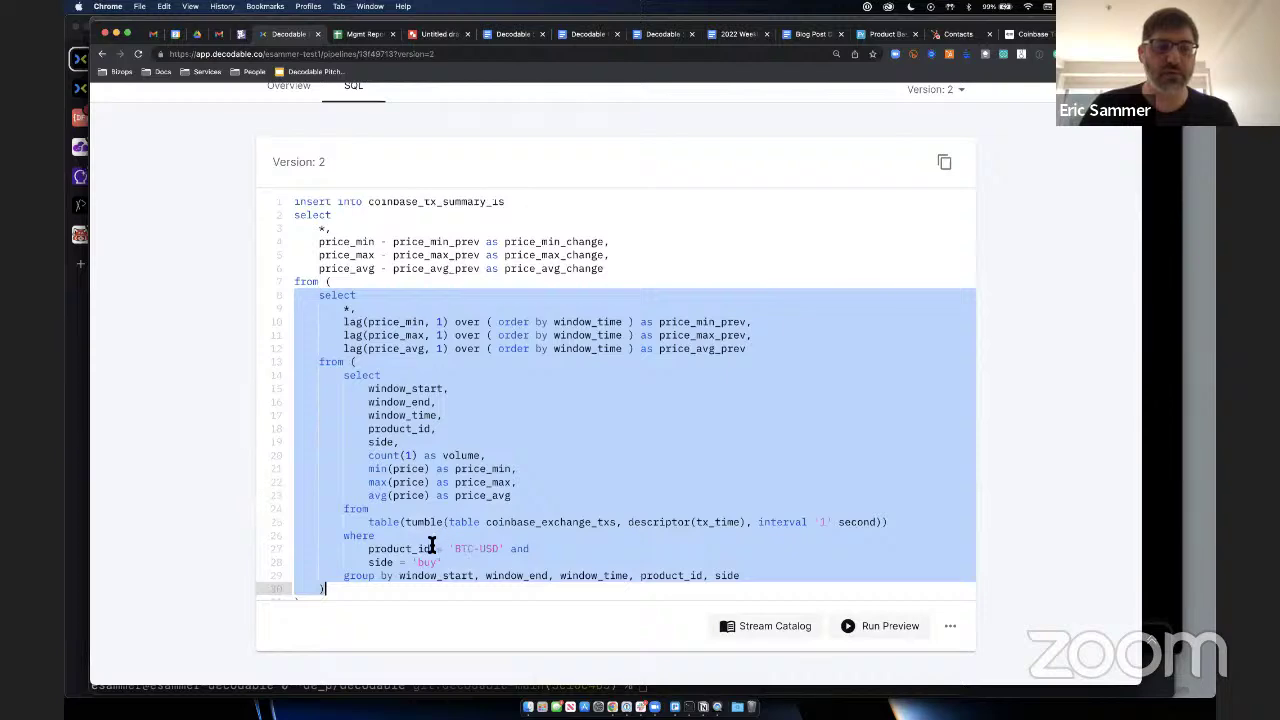
Step: Switch to Terminal, clear the recalled command and run decodable pipeline preview with the copied lag query in quotes
{"action": "key", "text": "super+Tab"}
{"action": "key", "text": "Up"}
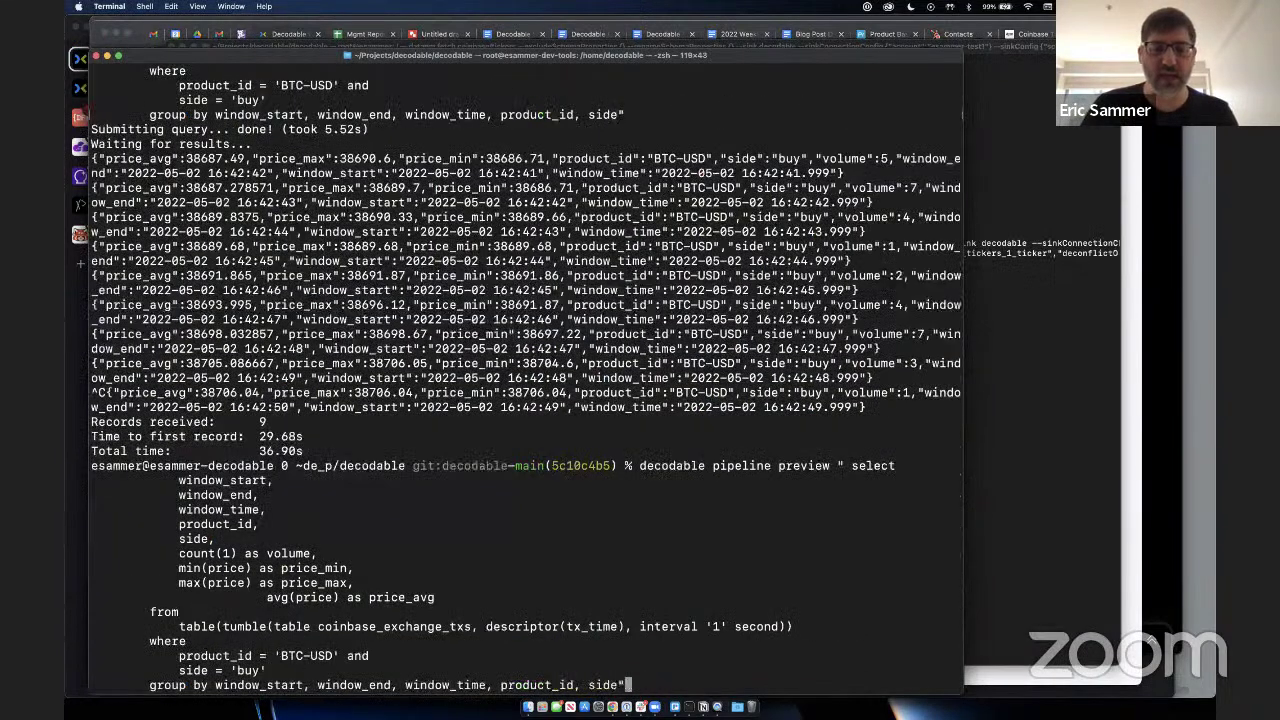
{"action": "key", "text": "ctrl+u"}
{"action": "type", "text": "decod"}
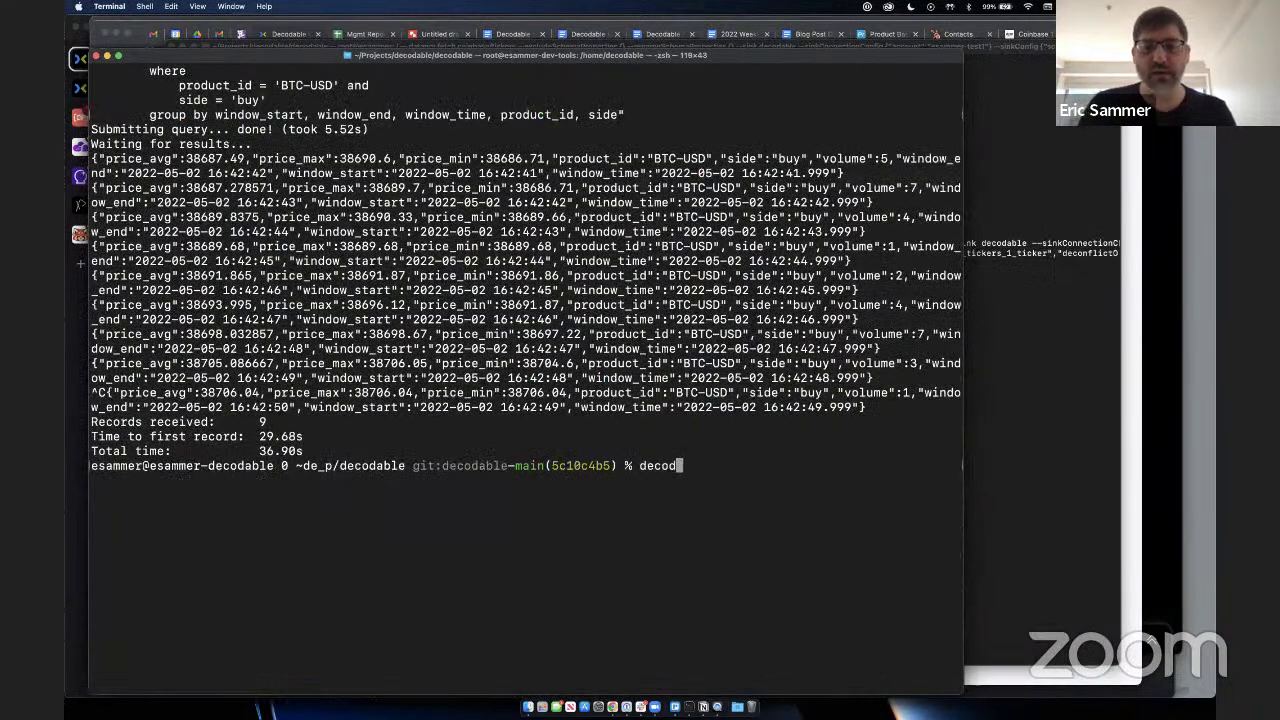
{"action": "type", "text": "able pipelien prev"}
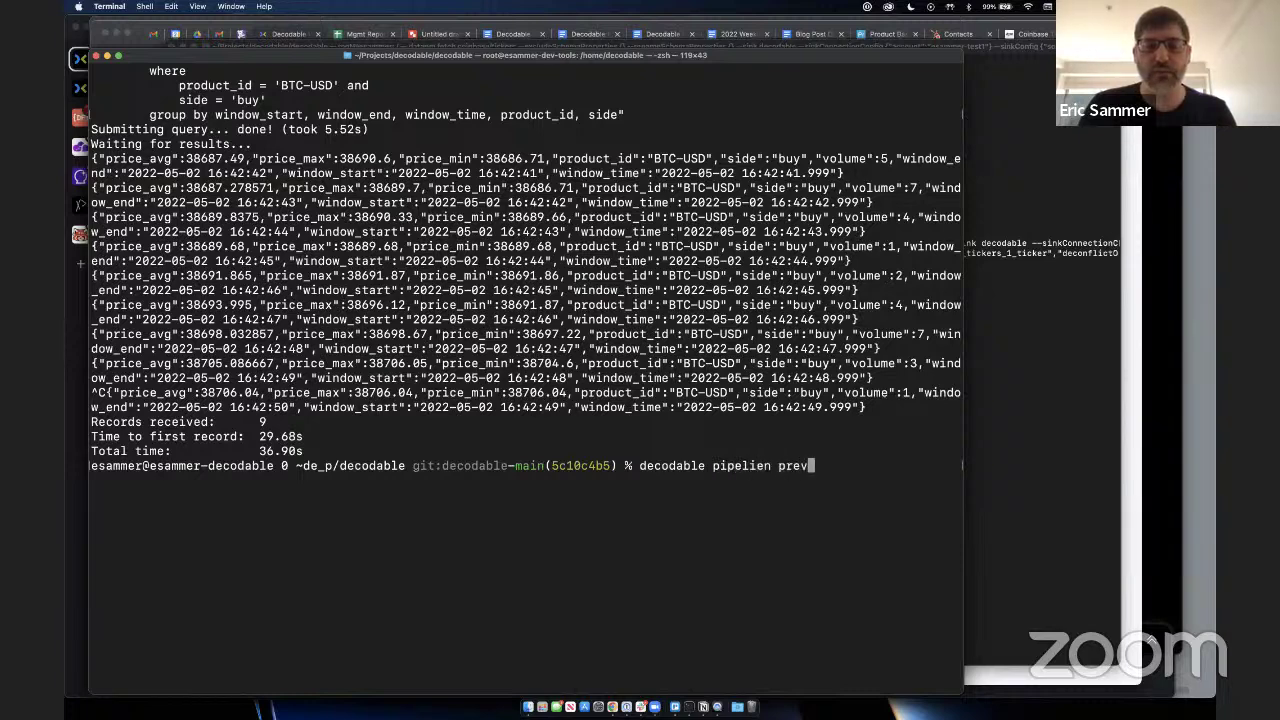
{"action": "key", "text": "BackSpace"}
{"action": "key", "text": "BackSpace"}
{"action": "key", "text": "BackSpace"}
{"action": "key", "text": "BackSpace"}
{"action": "key", "text": "BackSpace"}
{"action": "key", "text": "BackSpace"}
{"action": "key", "text": "BackSpace"}
{"action": "type", "text": "ne p"}
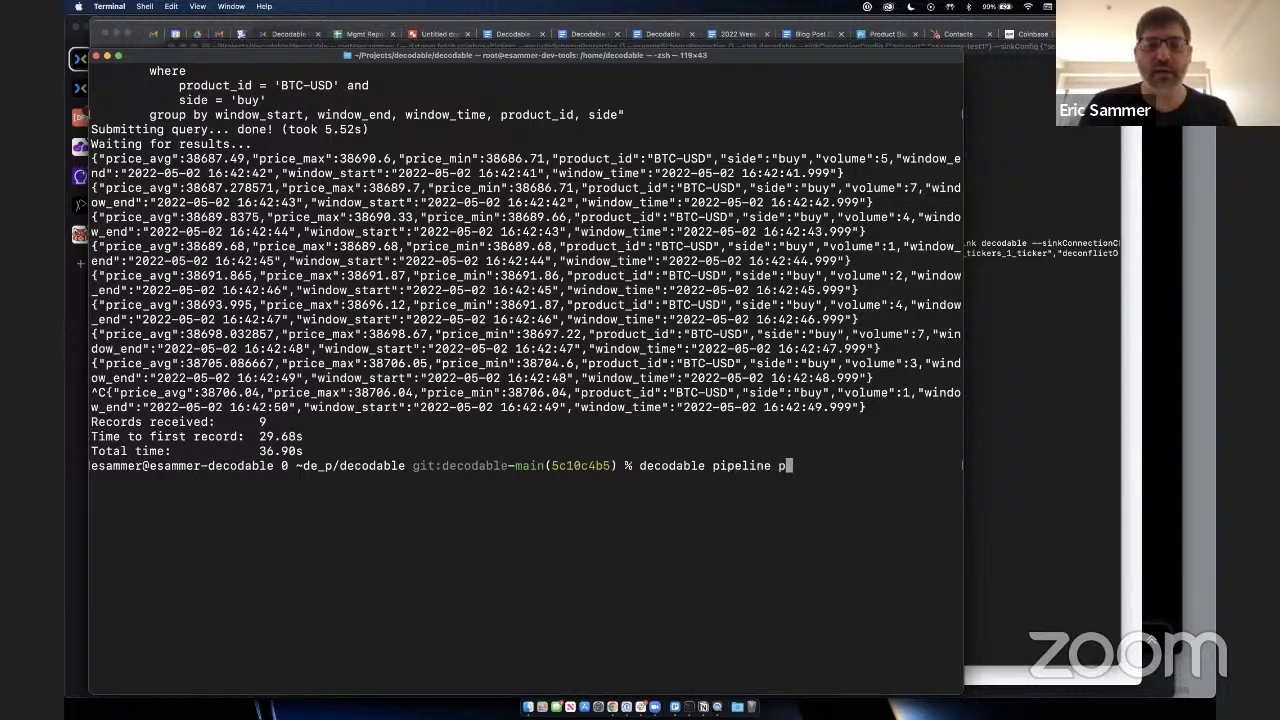
{"action": "type", "text": "review \""}
{"action": "key", "text": "super+v"}
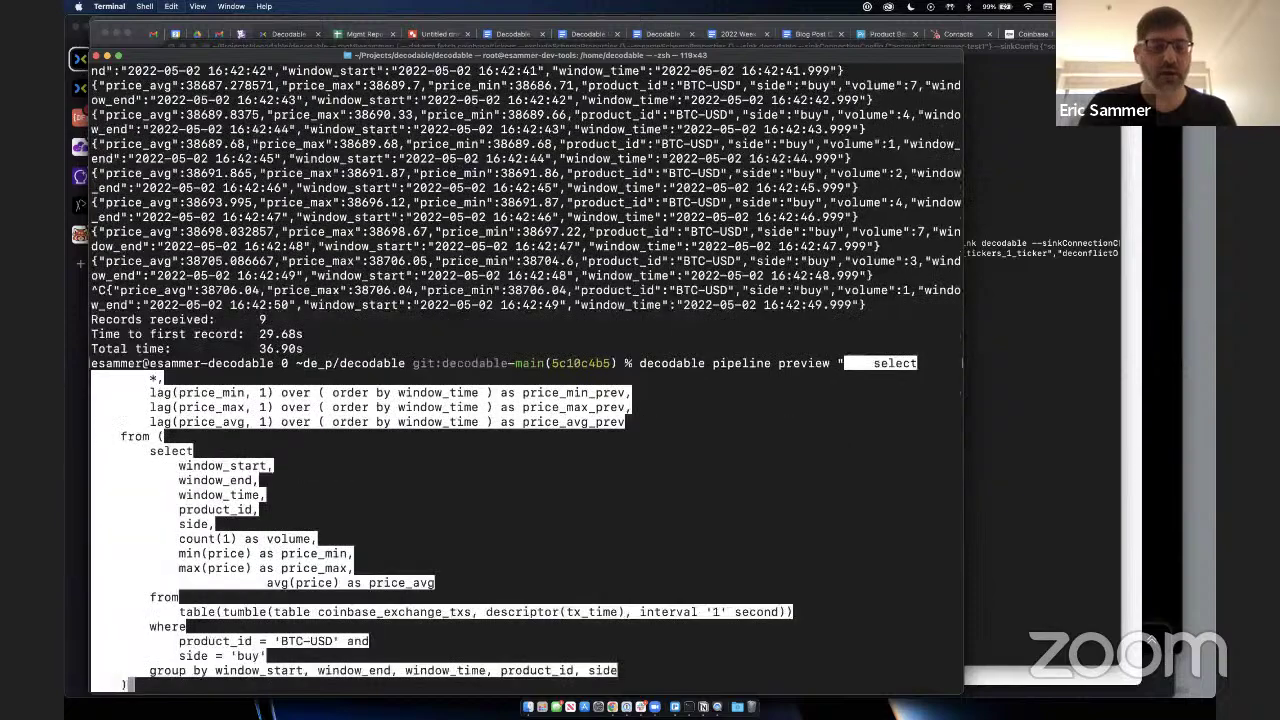
{"action": "type", "text": "\""}
{"action": "key", "text": "Return"}
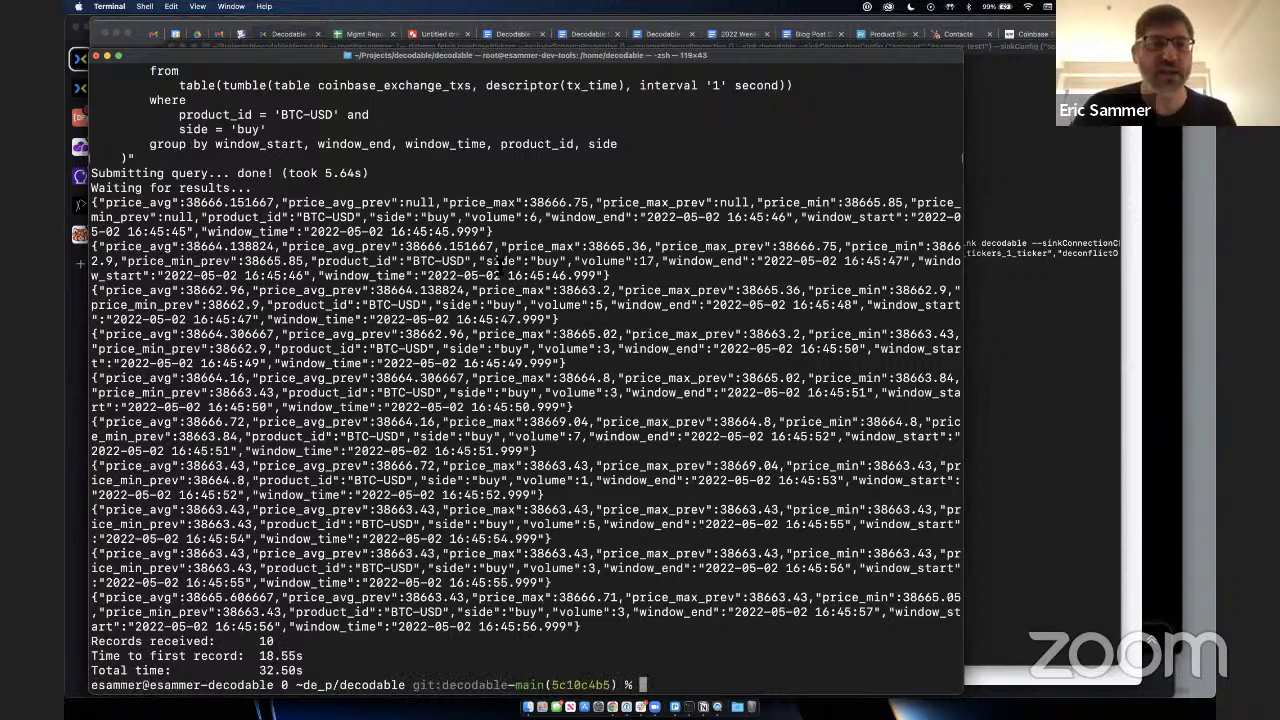
Step: Highlight the first record of the lag query's output and the milliseconds of its window_time
{"action": "triple_click", "coordinate": [470, 205]}
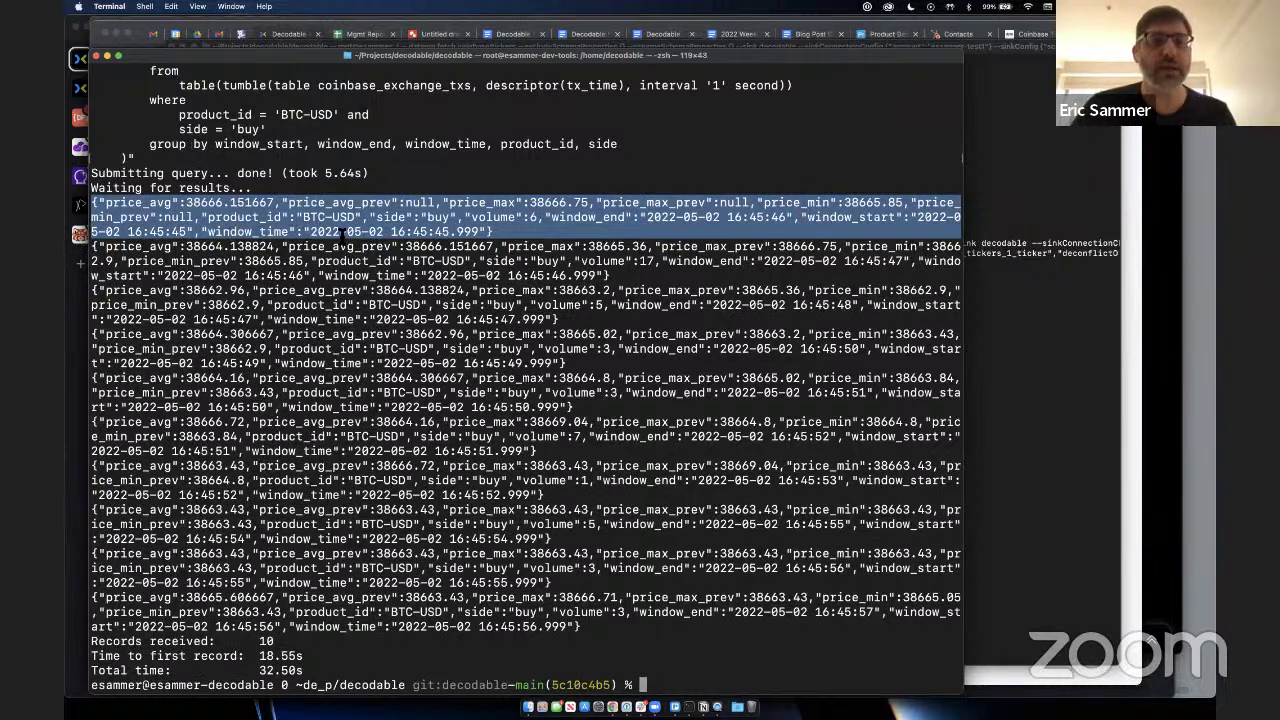
{"action": "left_click", "coordinate": [456, 233]}
{"action": "left_click_drag", "start_coordinate": [456, 233], "coordinate": [477, 233]}
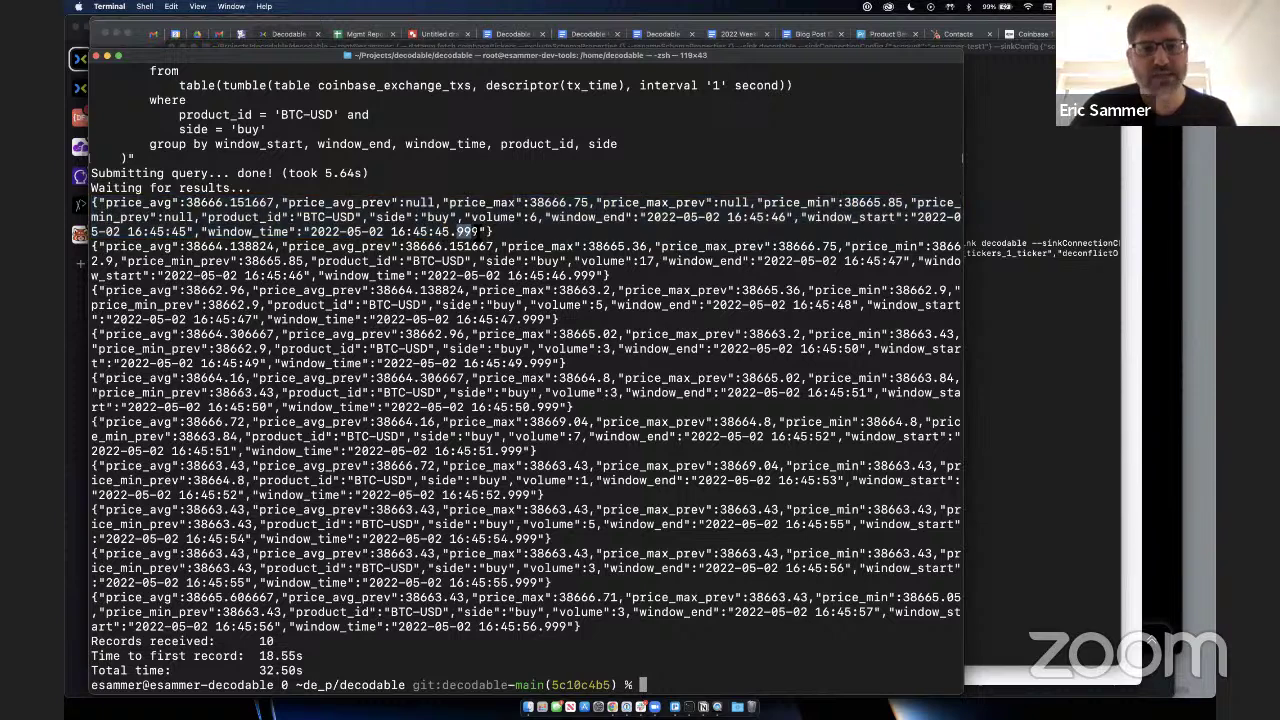
{"action": "left_click", "coordinate": [527, 236]}
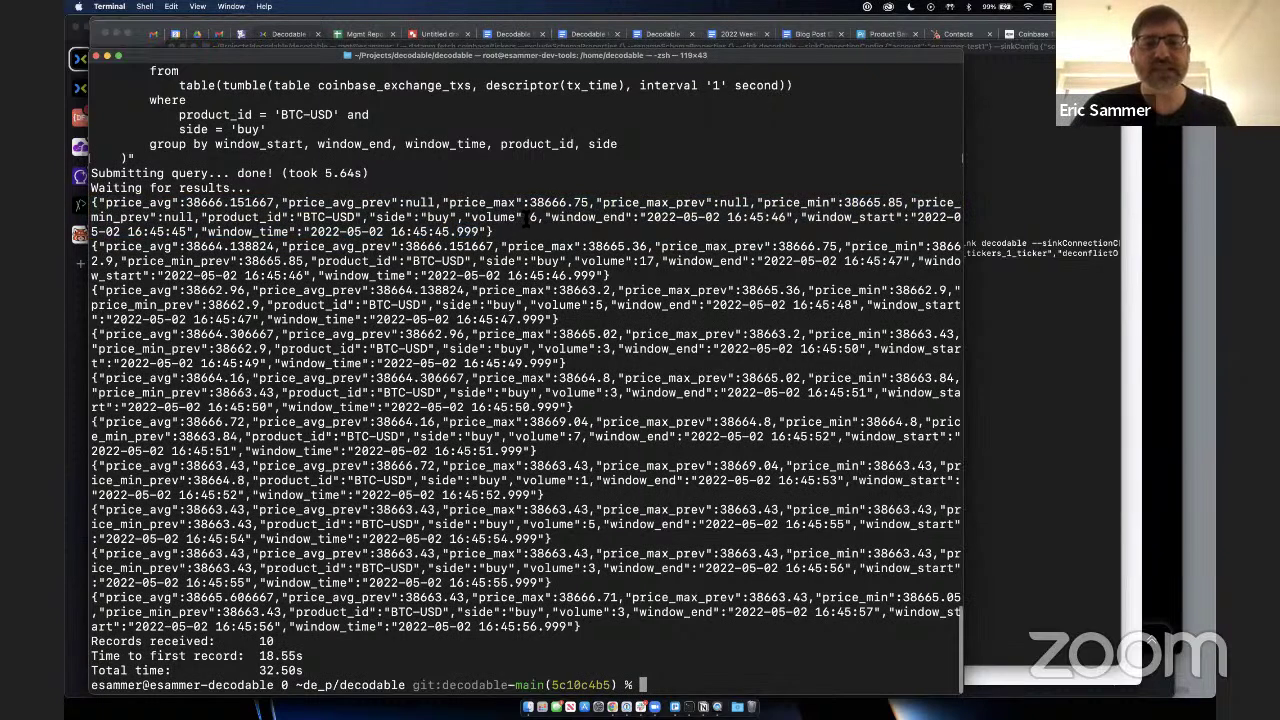
Step: Highlight the first record's volume and price_min values and its price_max_prev, price_avg_prev and price_min_prev nulls
{"action": "left_click_drag", "start_coordinate": [524, 216], "coordinate": [537, 220]}
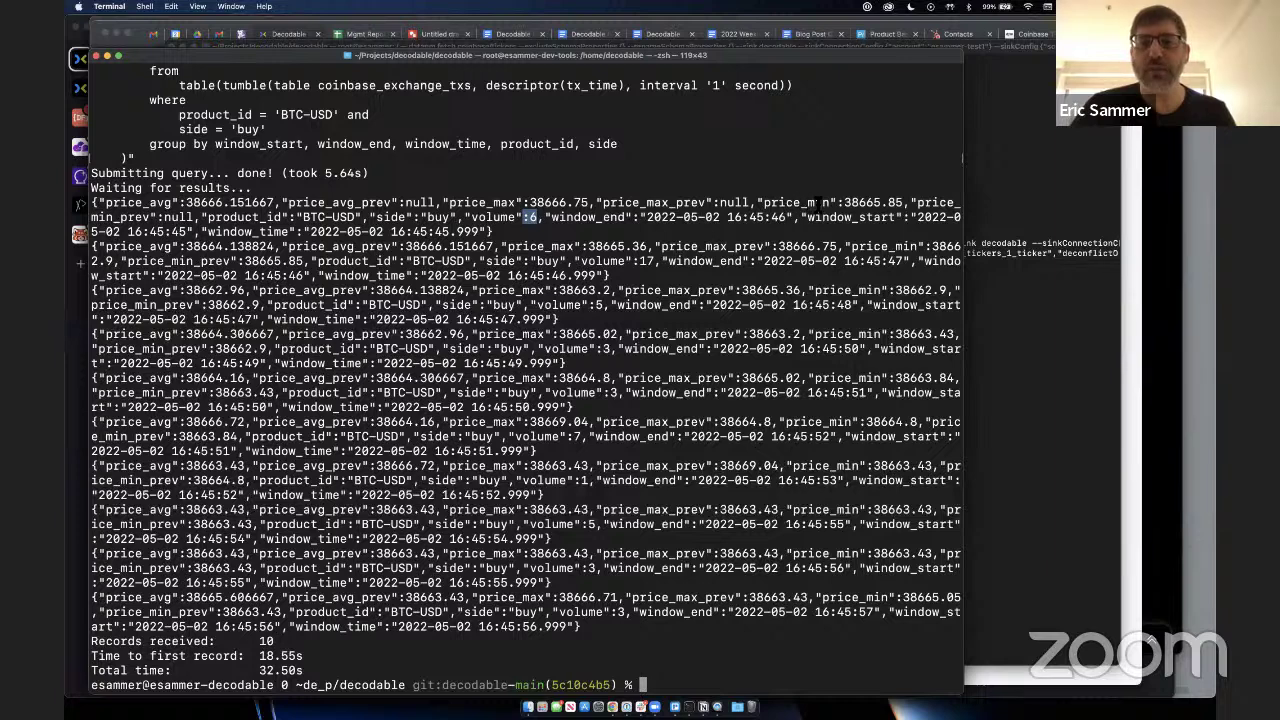
{"action": "double_click", "coordinate": [860, 203]}
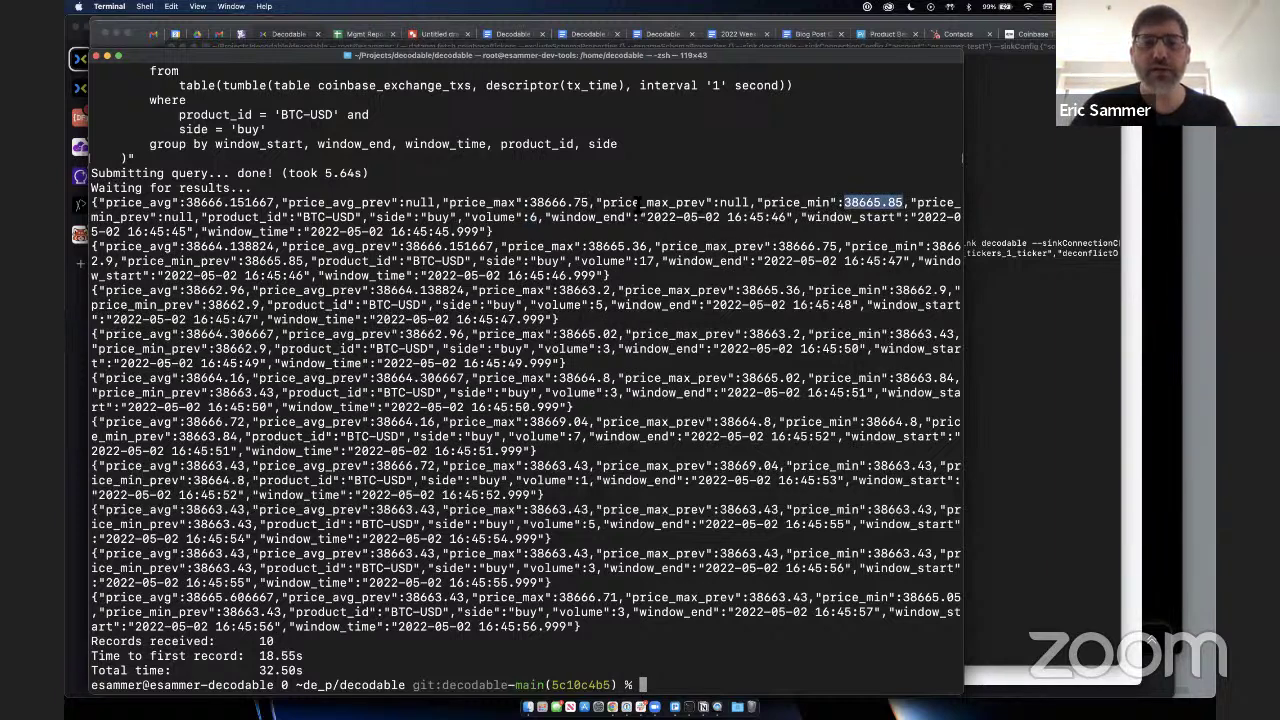
{"action": "double_click", "coordinate": [638, 203]}
{"action": "double_click", "coordinate": [734, 203]}
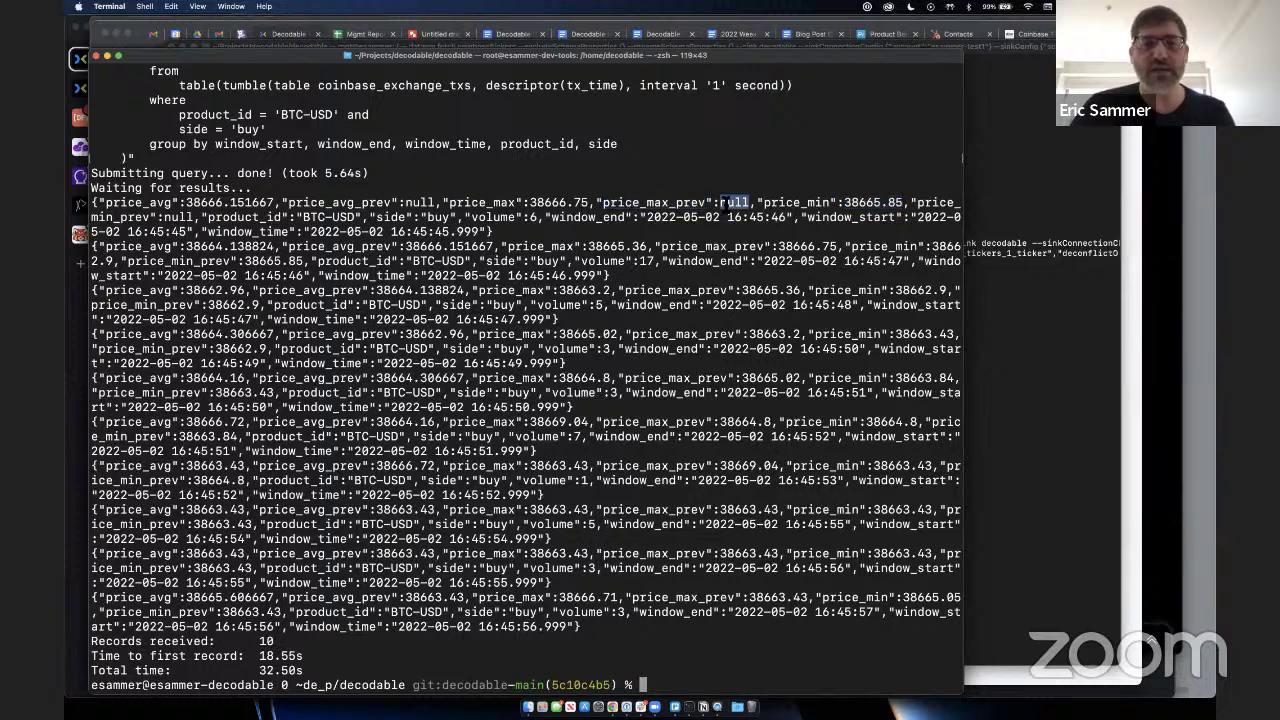
{"action": "double_click", "coordinate": [340, 203]}
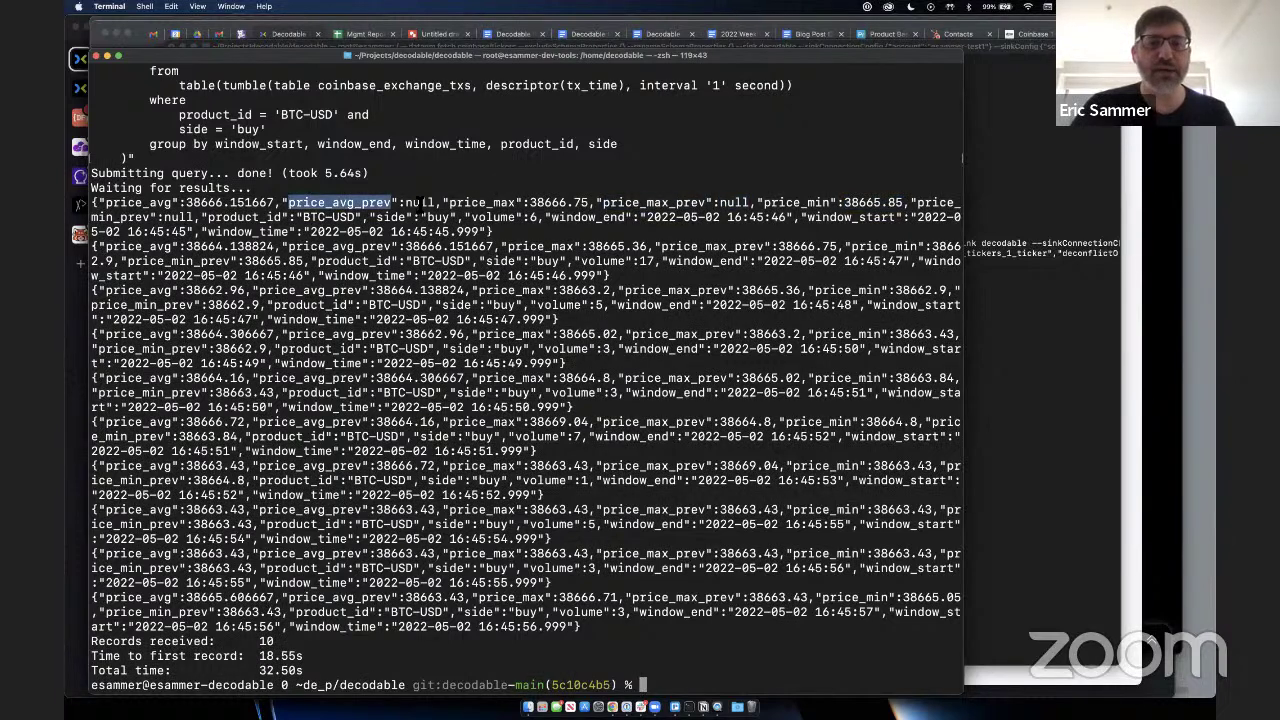
{"action": "double_click", "coordinate": [420, 203]}
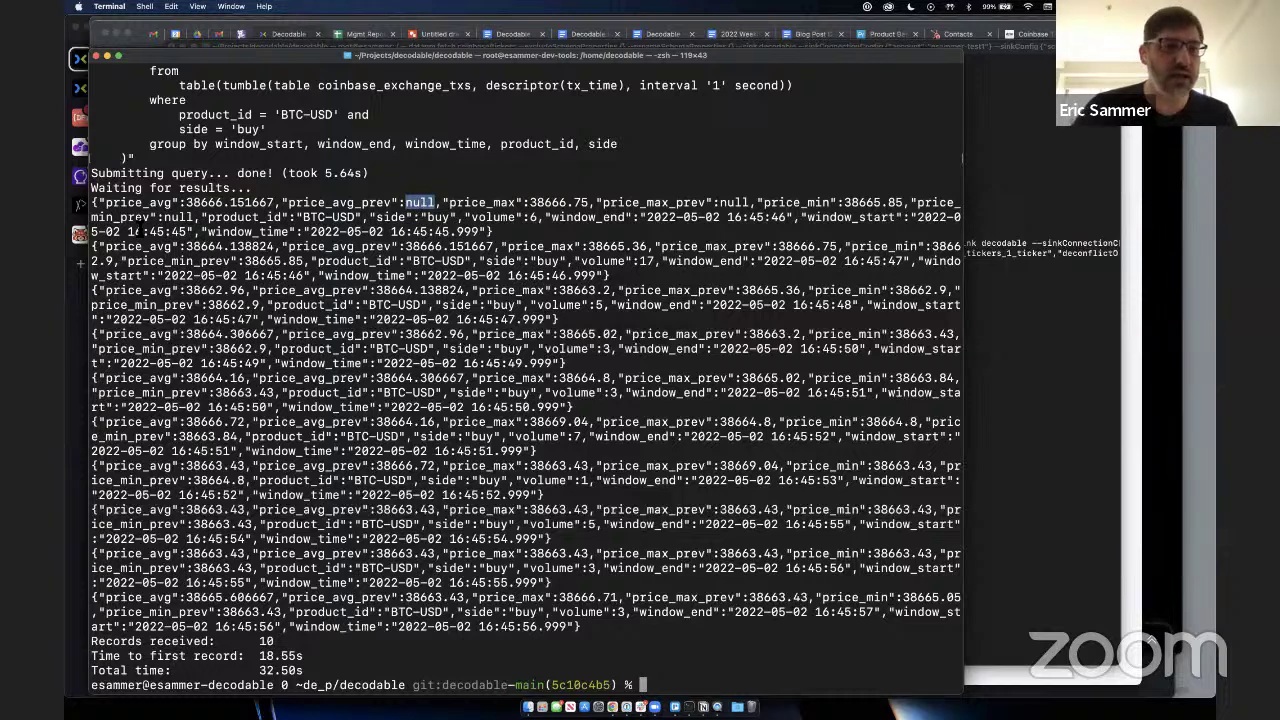
{"action": "left_click", "coordinate": [172, 222]}
{"action": "double_click", "coordinate": [178, 217]}
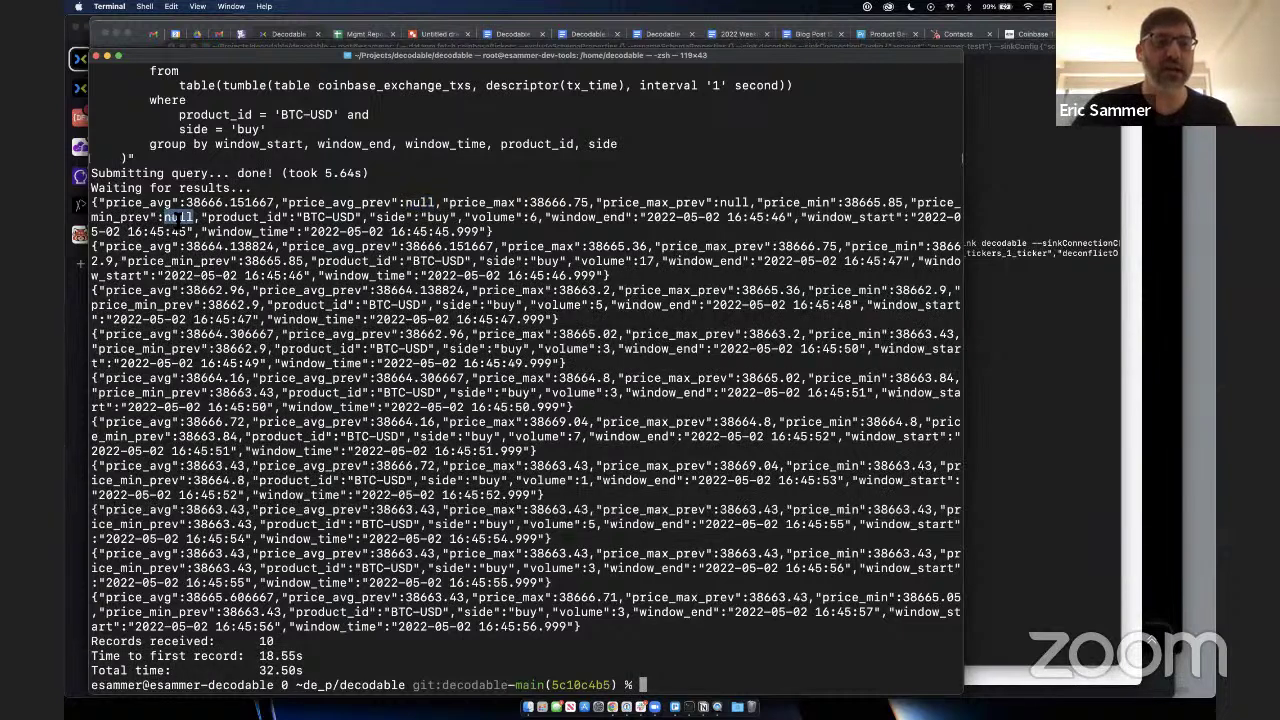
{"action": "double_click", "coordinate": [178, 217]}
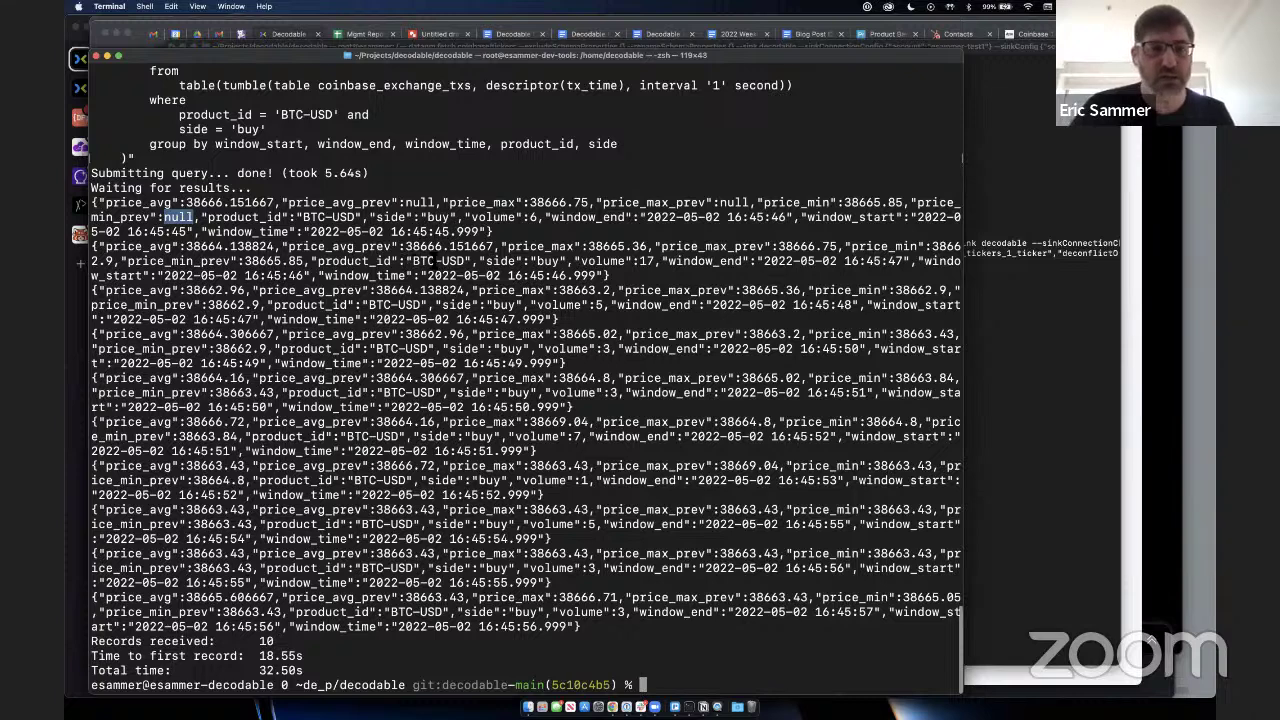
Step: Highlight the whole second record of the lag query's output and clear the selection
{"action": "left_click", "coordinate": [447, 260]}
{"action": "triple_click", "coordinate": [447, 260]}
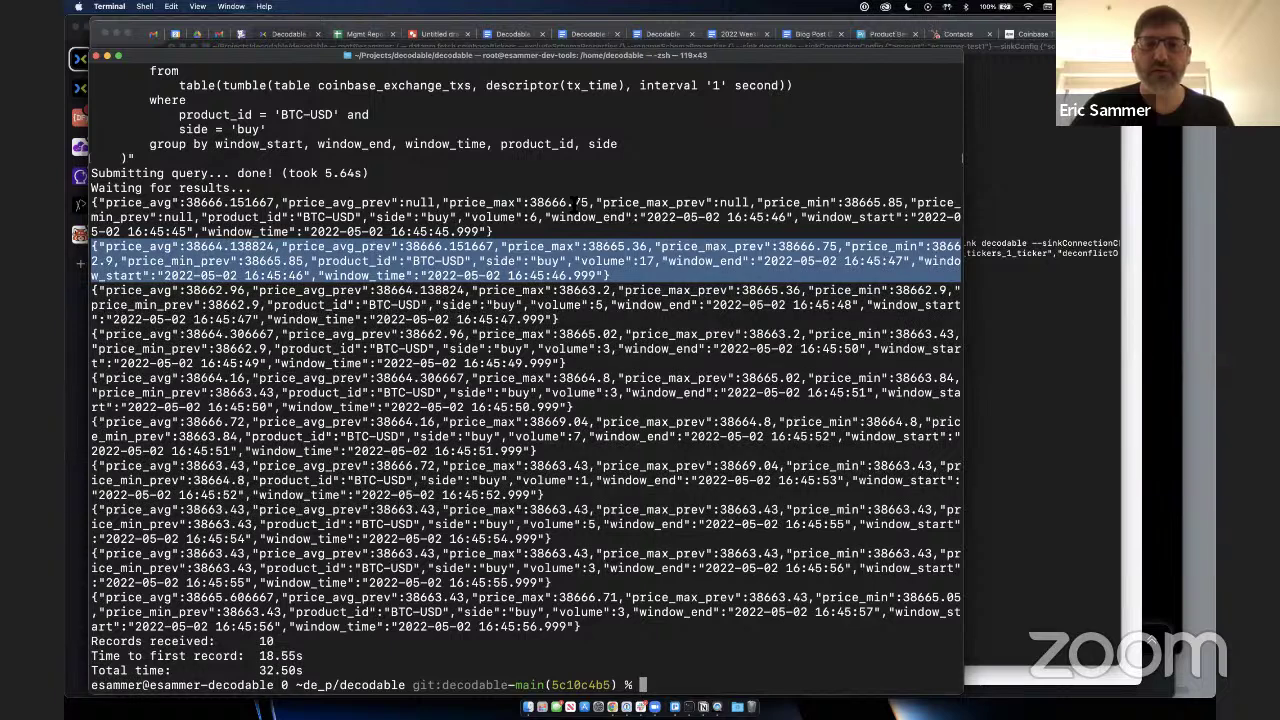
{"action": "left_click", "coordinate": [613, 273]}
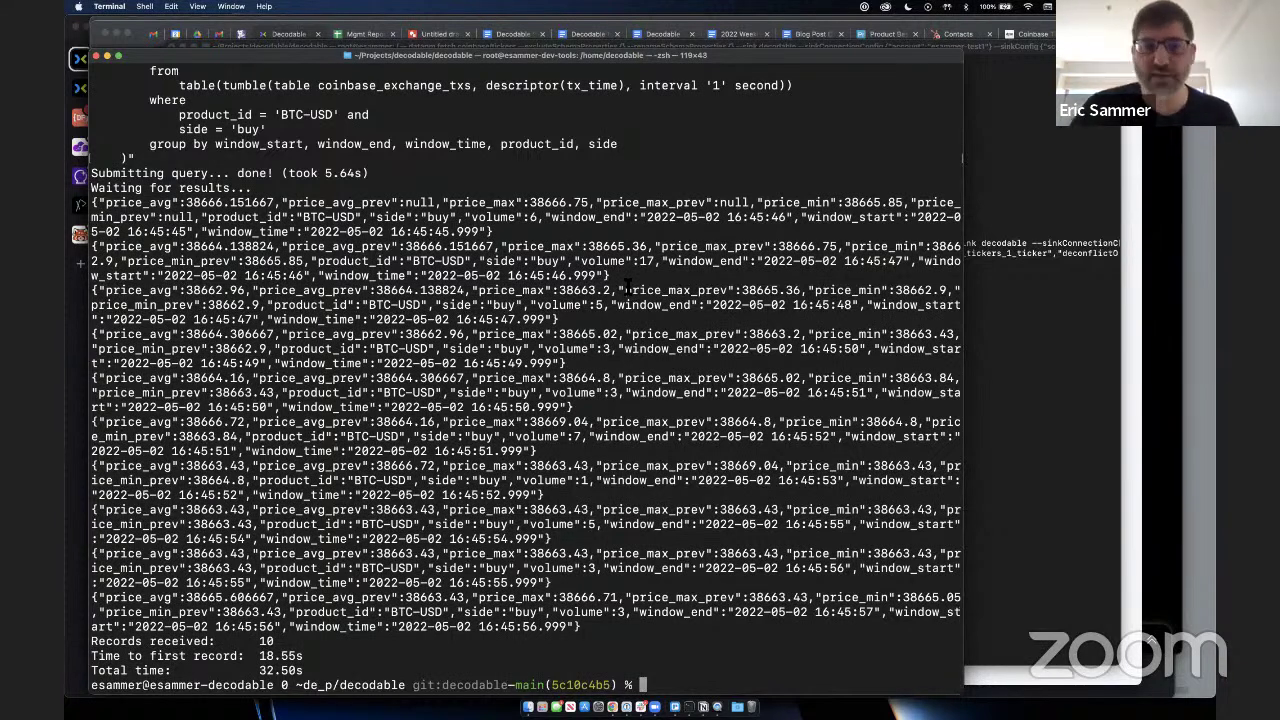
Step: Switch to Chrome and highlight the asterisk on line 3 of the outermost select in the pipeline SQL
{"action": "key", "text": "super+Tab"}
{"action": "left_click", "coordinate": [483, 258]}
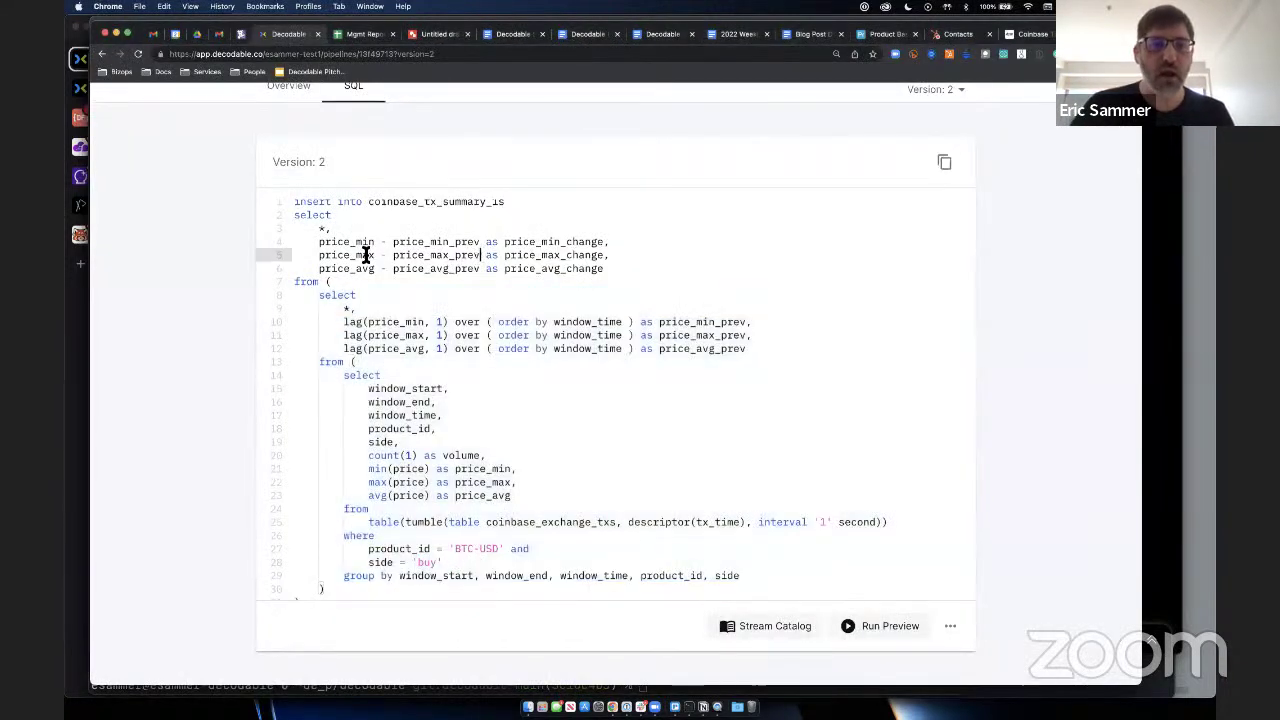
{"action": "scroll", "coordinate": [293, 238], "scroll_direction": "up", "scroll_amount": 1}
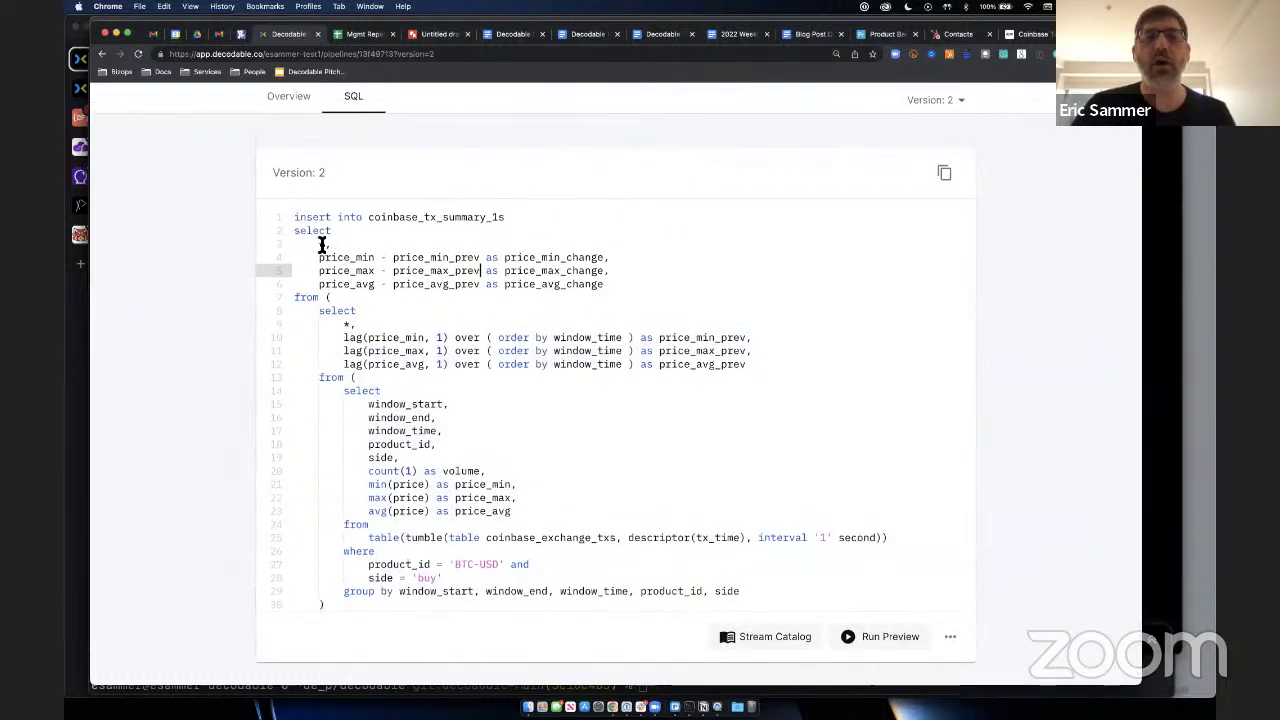
{"action": "left_click", "coordinate": [322, 244]}
{"action": "type", "text": "*,"}
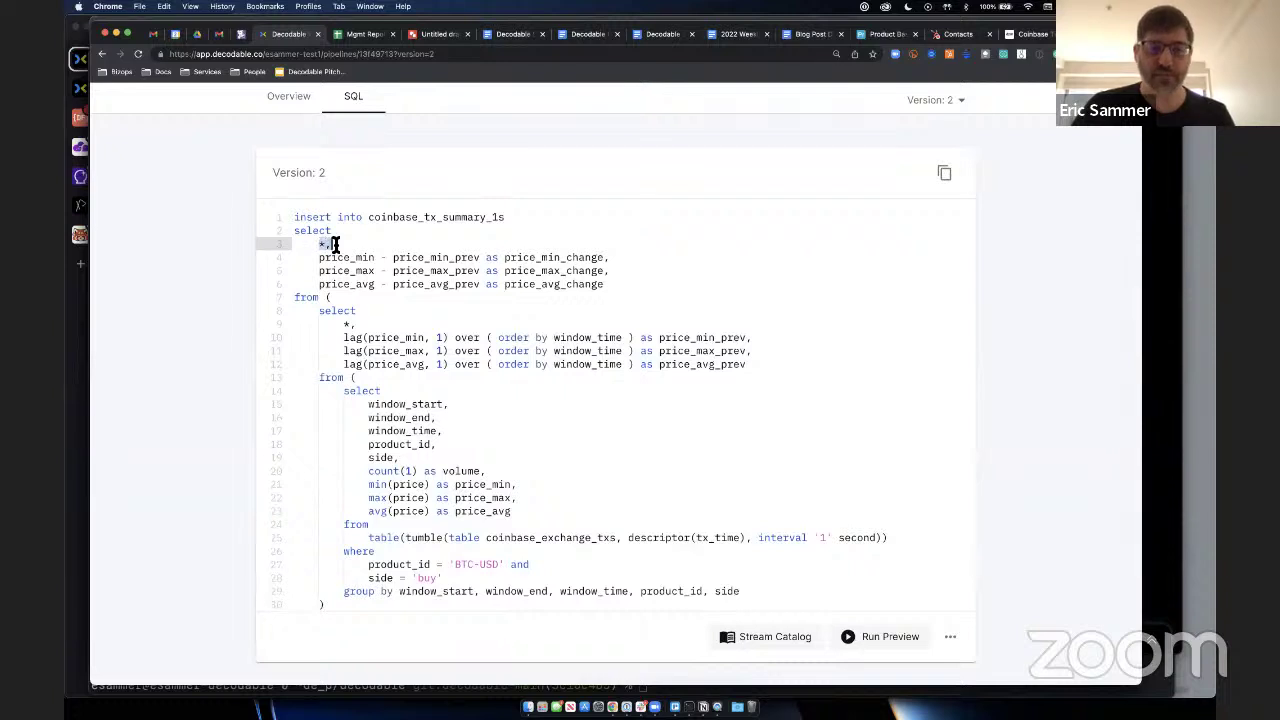
Step: Highlight price_min and its price_min_change alias in the subtraction on line 4, pointing out price_min_prev between them
{"action": "scroll", "coordinate": [391, 294], "scroll_direction": "down", "scroll_amount": 1}
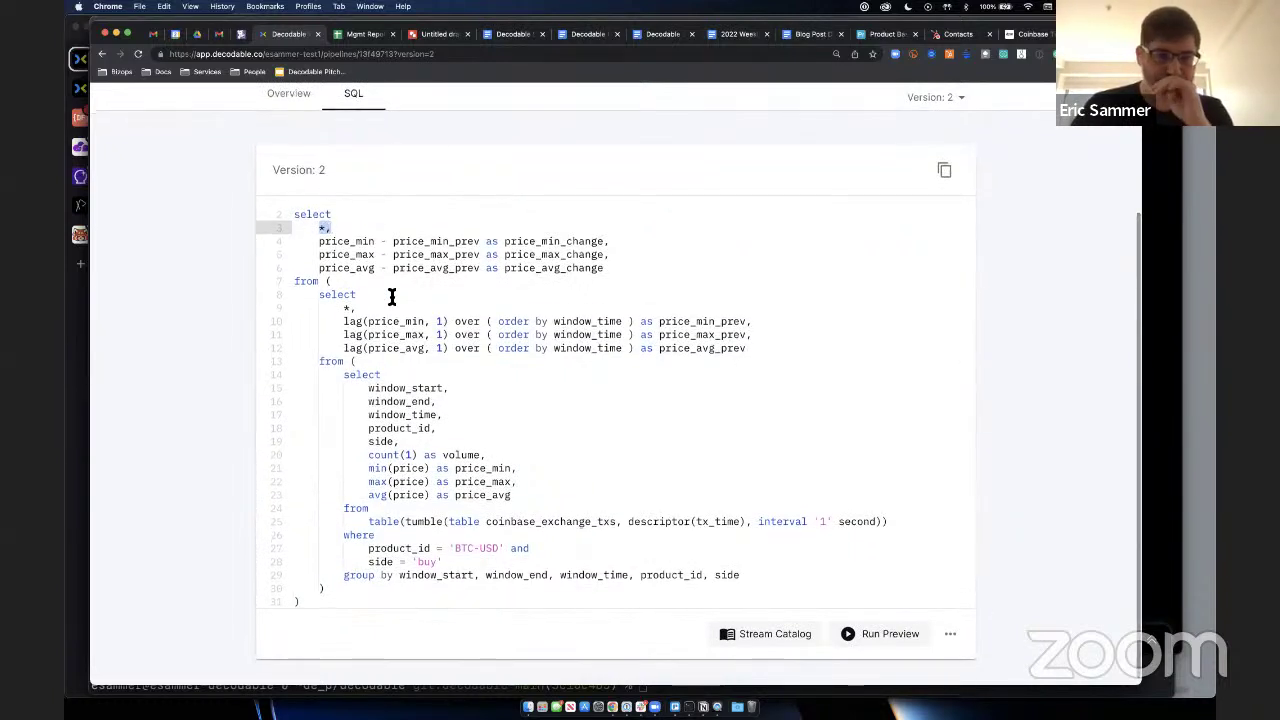
{"action": "left_click", "coordinate": [352, 243]}
{"action": "double_click", "coordinate": [352, 243]}
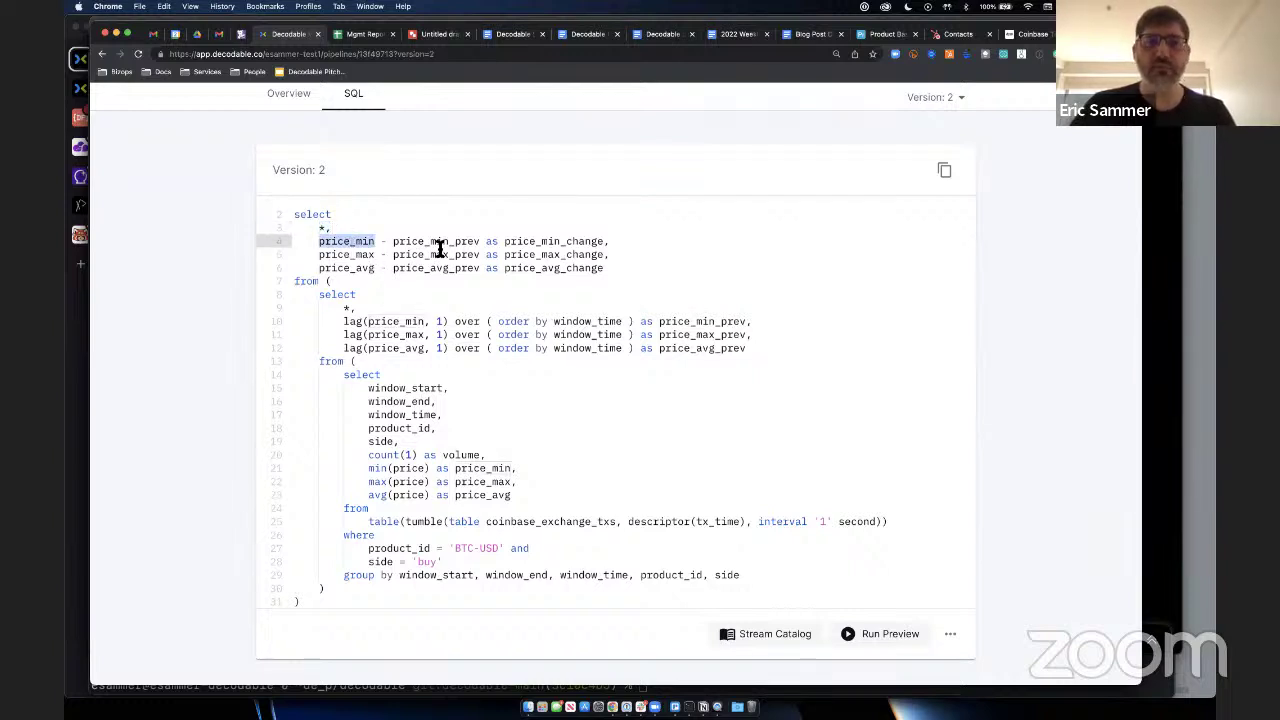
{"action": "triple_click", "coordinate": [447, 245]}
{"action": "left_click", "coordinate": [452, 241]}
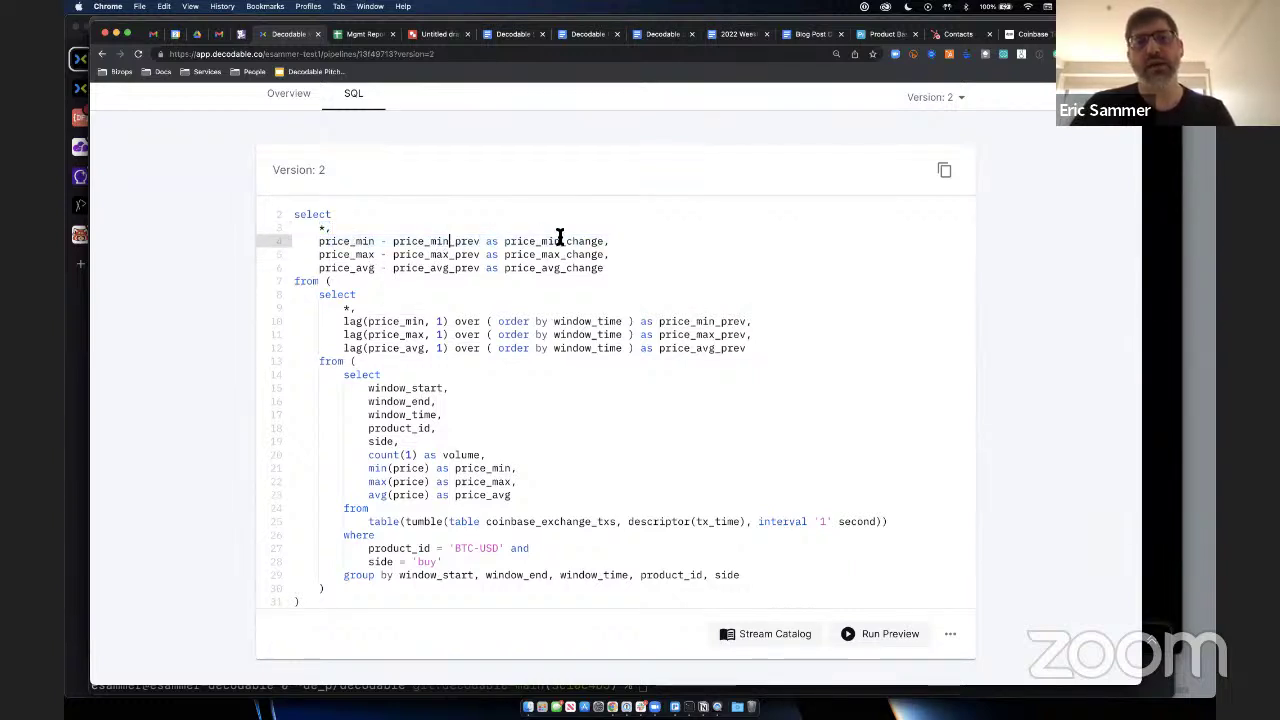
{"action": "double_click", "coordinate": [568, 241]}
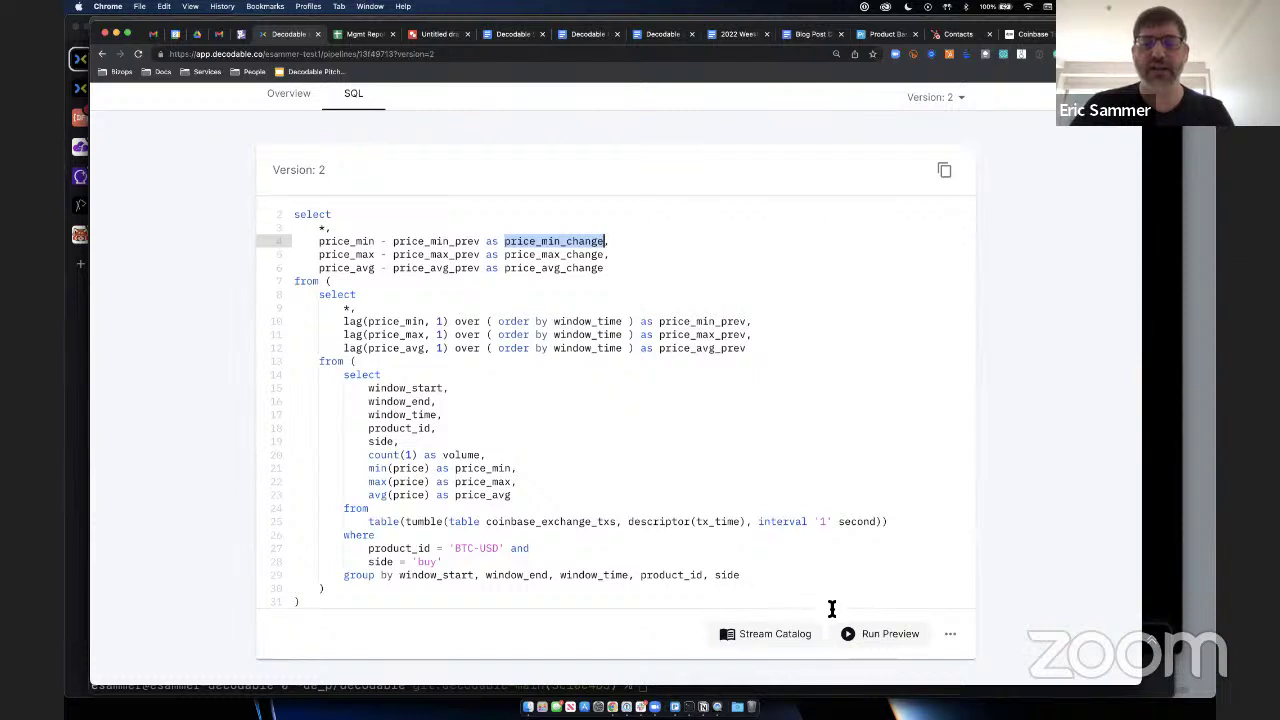
Step: Run a preview of the full pipeline SQL and enable the Format option for its results
{"action": "left_click", "coordinate": [893, 640]}
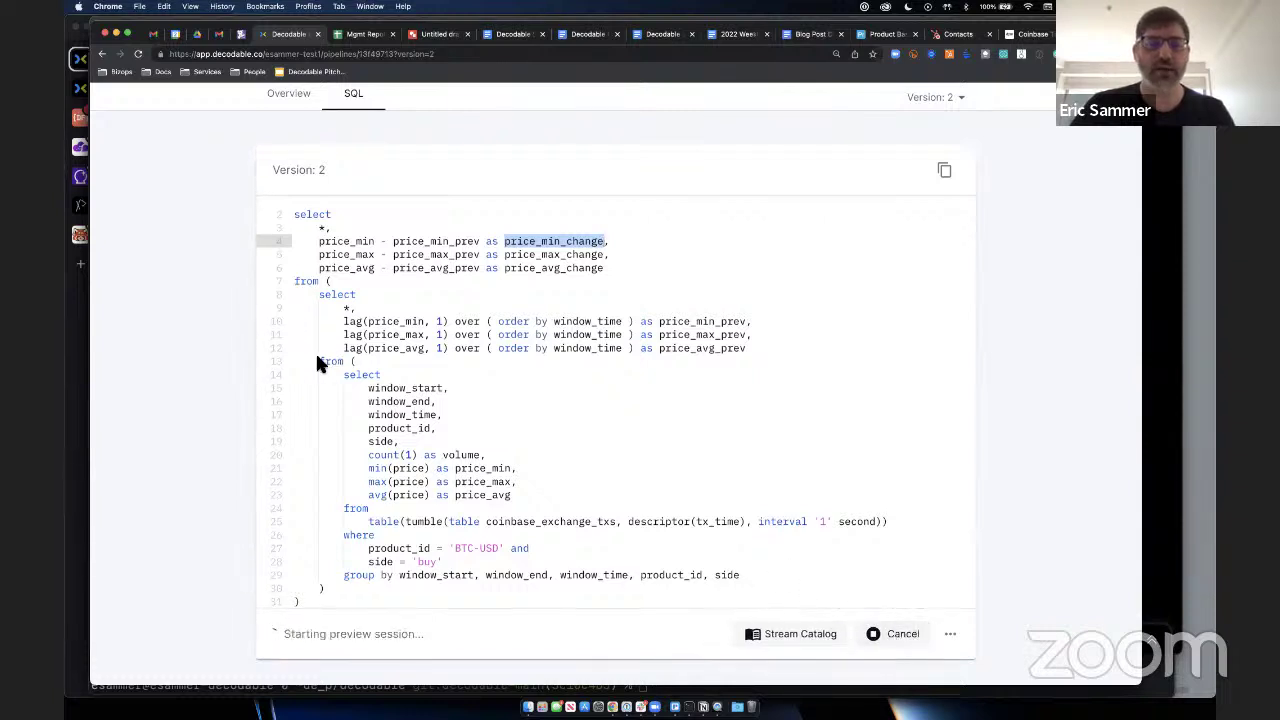
{"action": "scroll", "coordinate": [213, 407], "scroll_direction": "down", "scroll_amount": 1}
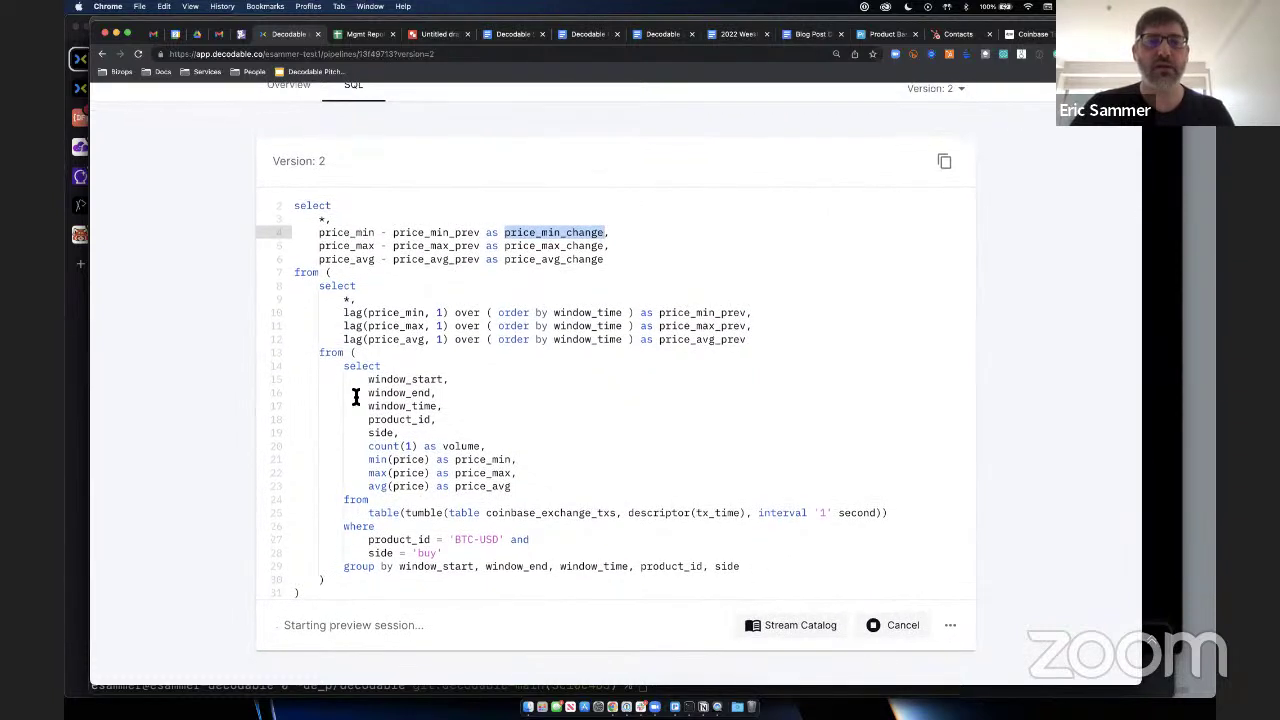
{"action": "scroll", "coordinate": [355, 397], "scroll_direction": "up", "scroll_amount": 1}
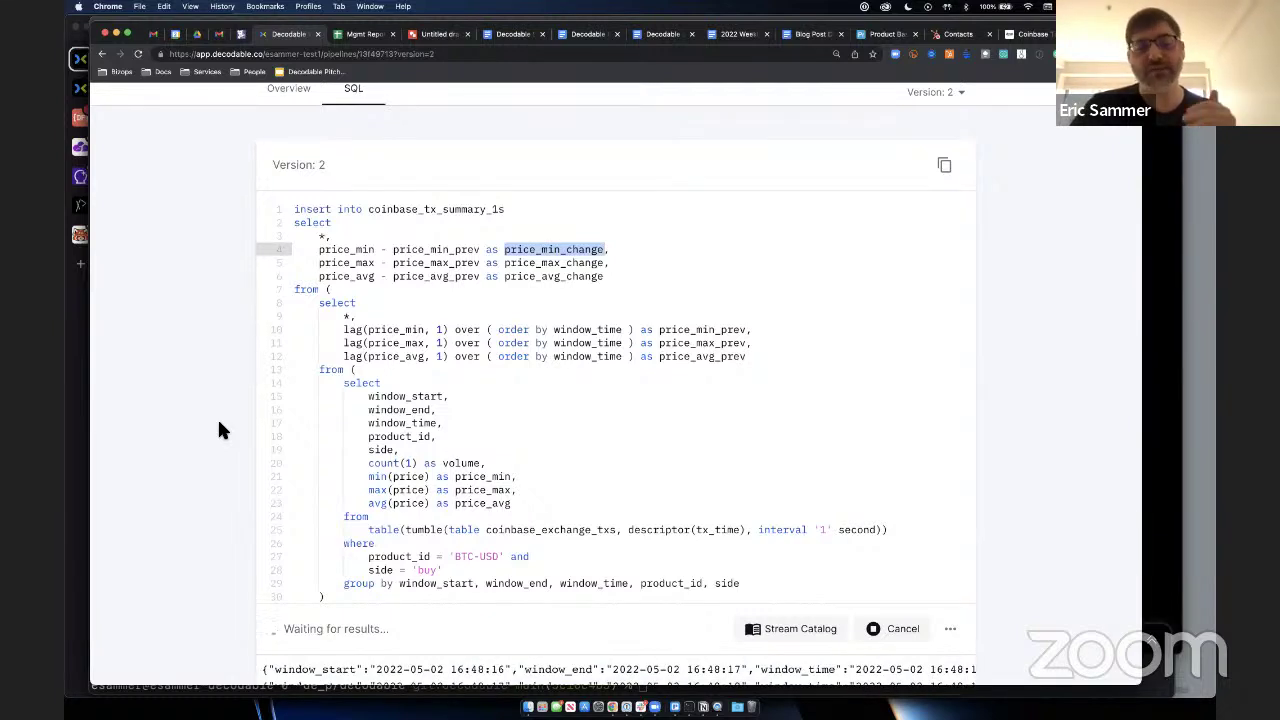
{"action": "scroll", "coordinate": [240, 420], "scroll_direction": "down", "scroll_amount": 1}
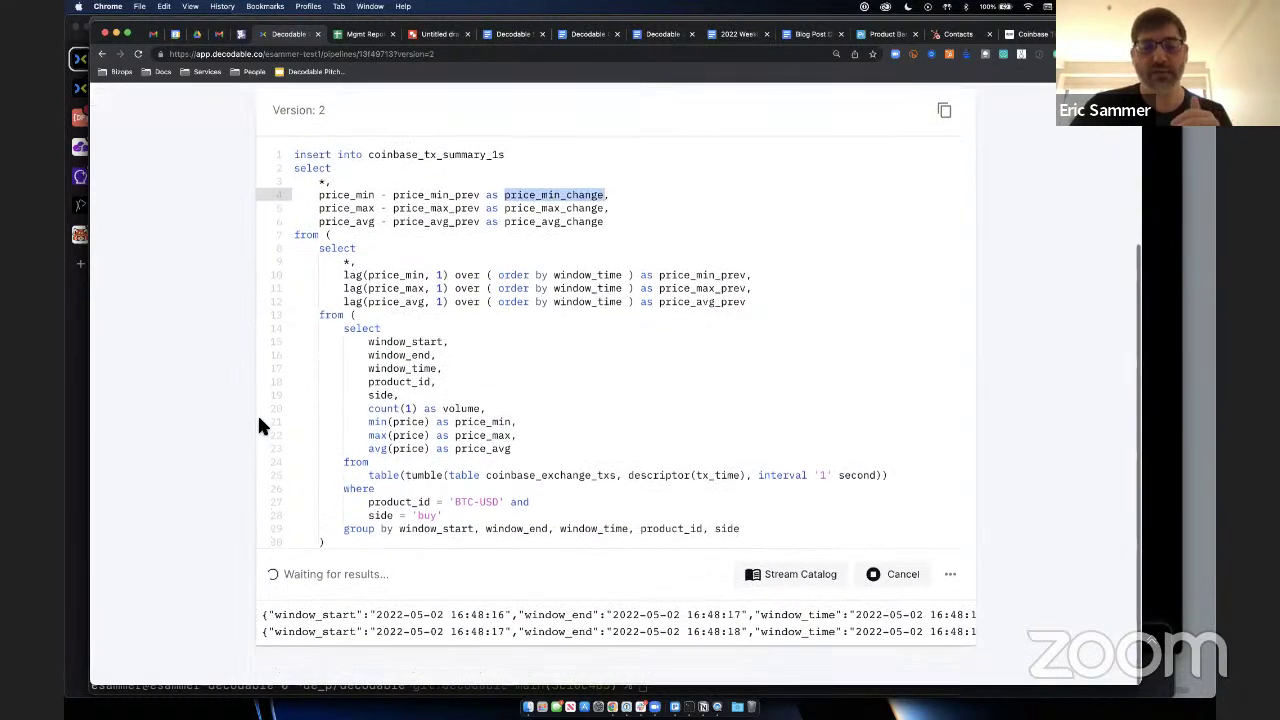
{"action": "left_click", "coordinate": [952, 584]}
{"action": "left_click", "coordinate": [956, 589]}
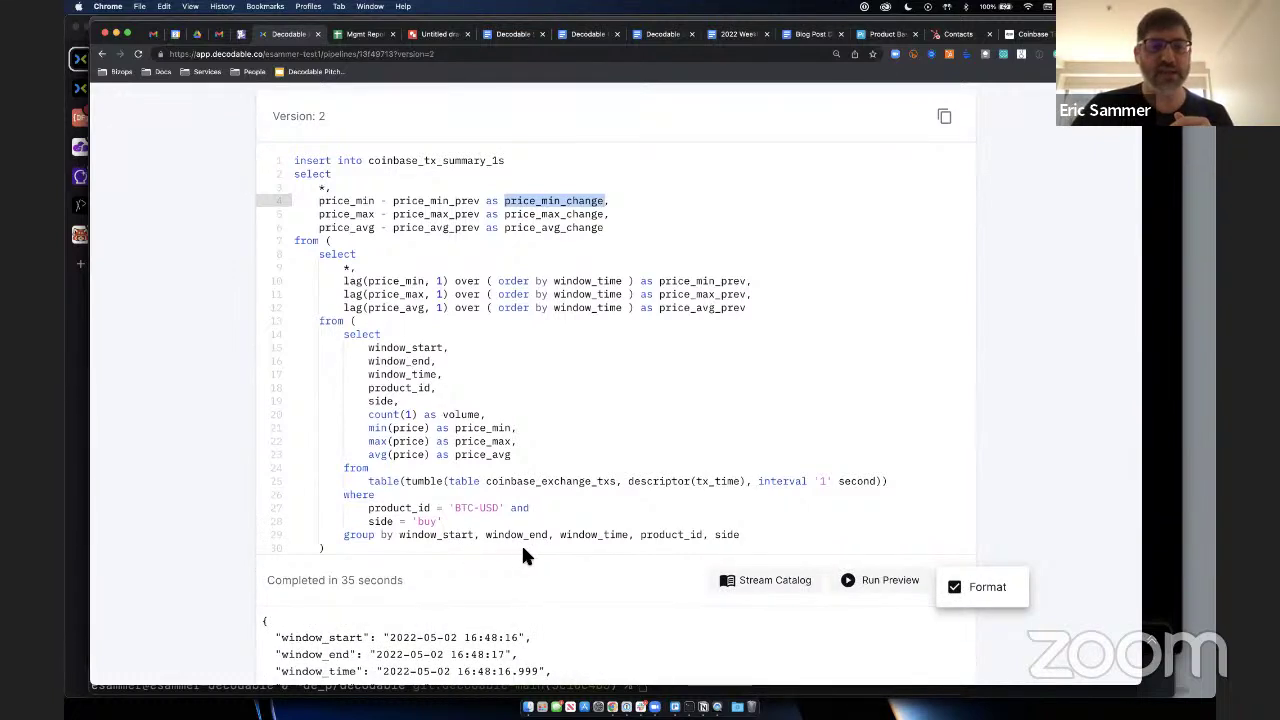
{"action": "left_click", "coordinate": [579, 623]}
Step: Examine the first two formatted preview records, comparing their volume, price, previous and change fields
{"action": "scroll", "coordinate": [579, 623], "scroll_direction": "down", "scroll_amount": 3}
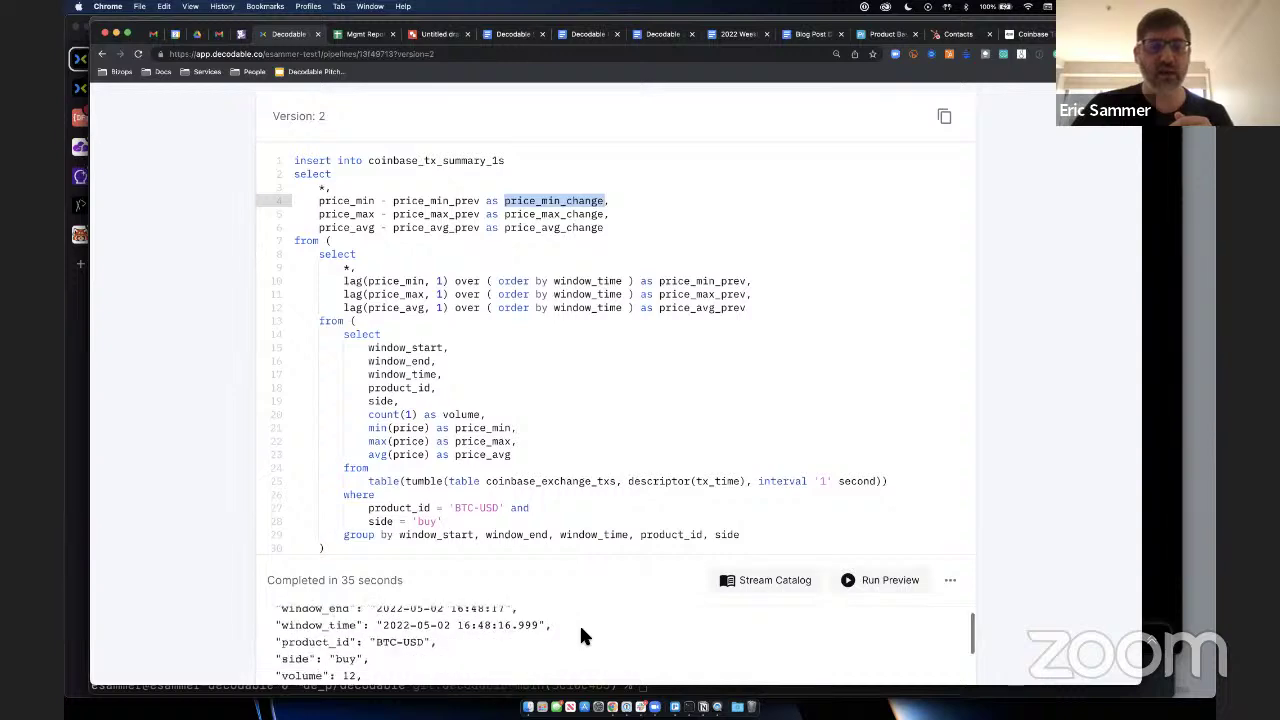
{"action": "scroll", "coordinate": [579, 623], "scroll_direction": "up", "scroll_amount": 3}
{"action": "scroll", "coordinate": [568, 582], "scroll_direction": "down", "scroll_amount": 5}
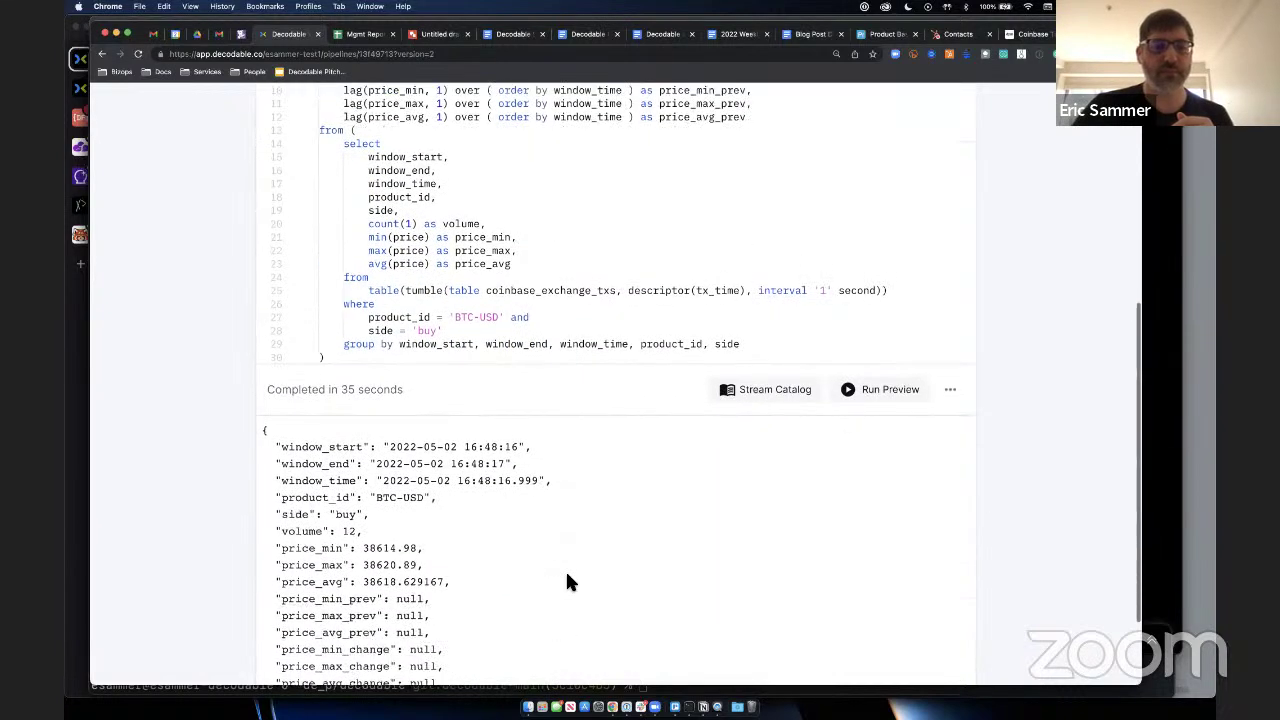
{"action": "scroll", "coordinate": [191, 510], "scroll_direction": "down", "scroll_amount": 2}
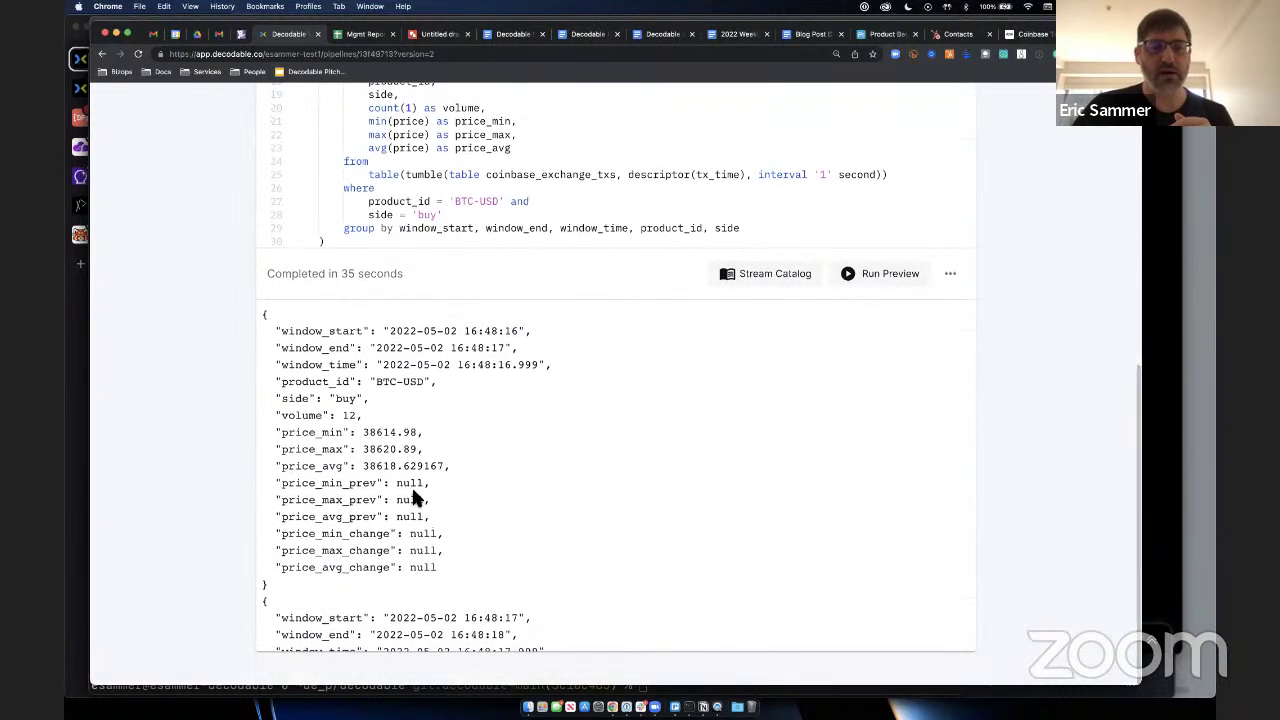
{"action": "scroll", "coordinate": [604, 532], "scroll_direction": "down", "scroll_amount": 2}
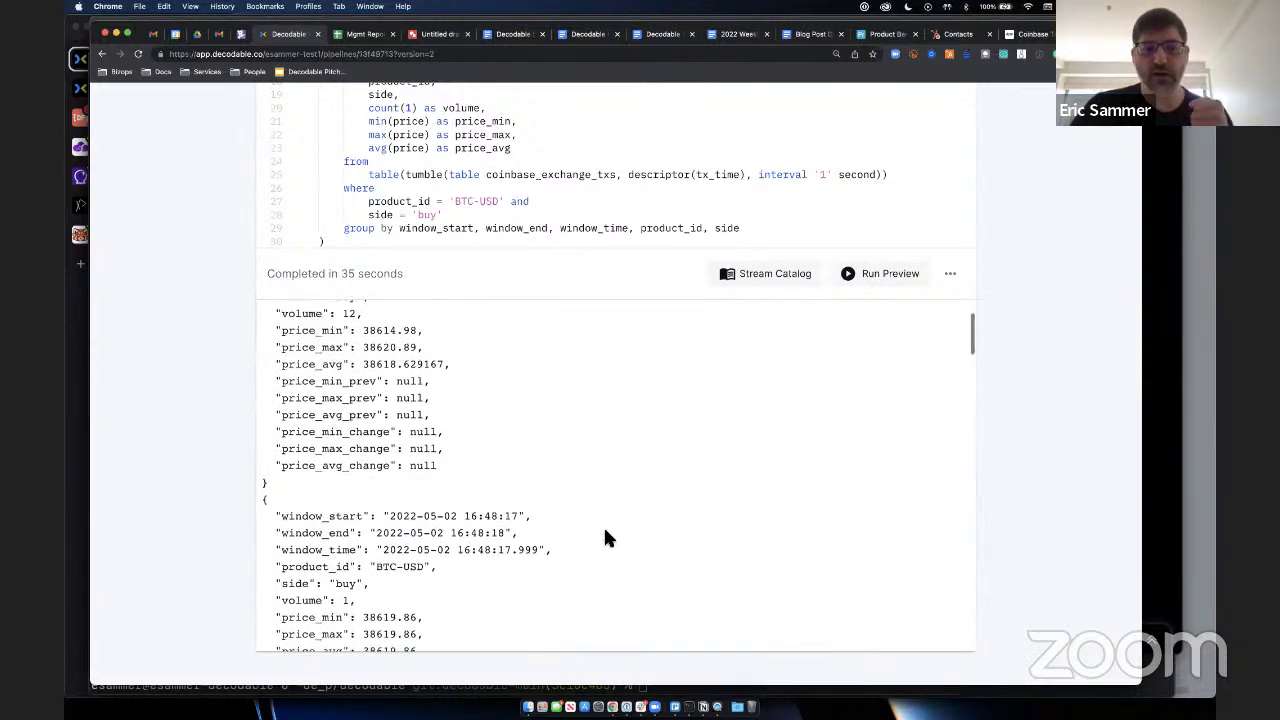
{"action": "scroll", "coordinate": [604, 530], "scroll_direction": "down", "scroll_amount": 3}
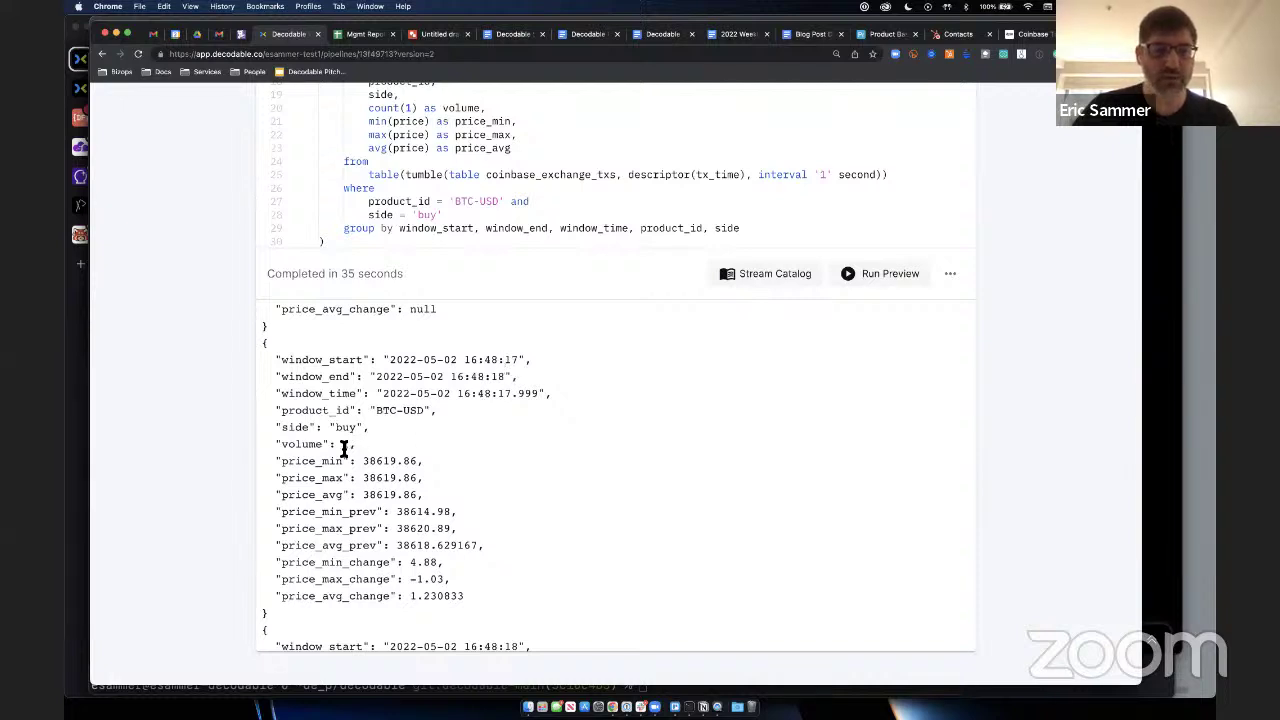
{"action": "scroll", "coordinate": [531, 517], "scroll_direction": "down", "scroll_amount": 1}
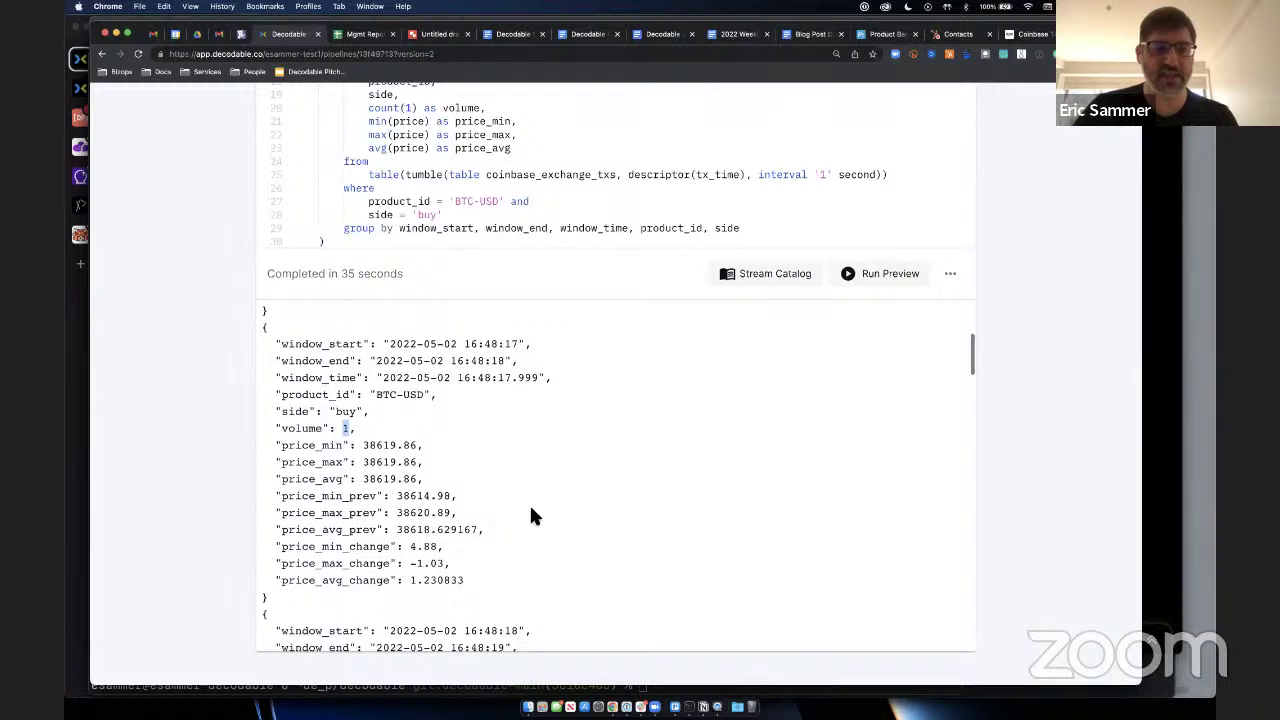
{"action": "scroll", "coordinate": [418, 530], "scroll_direction": "up", "scroll_amount": 5}
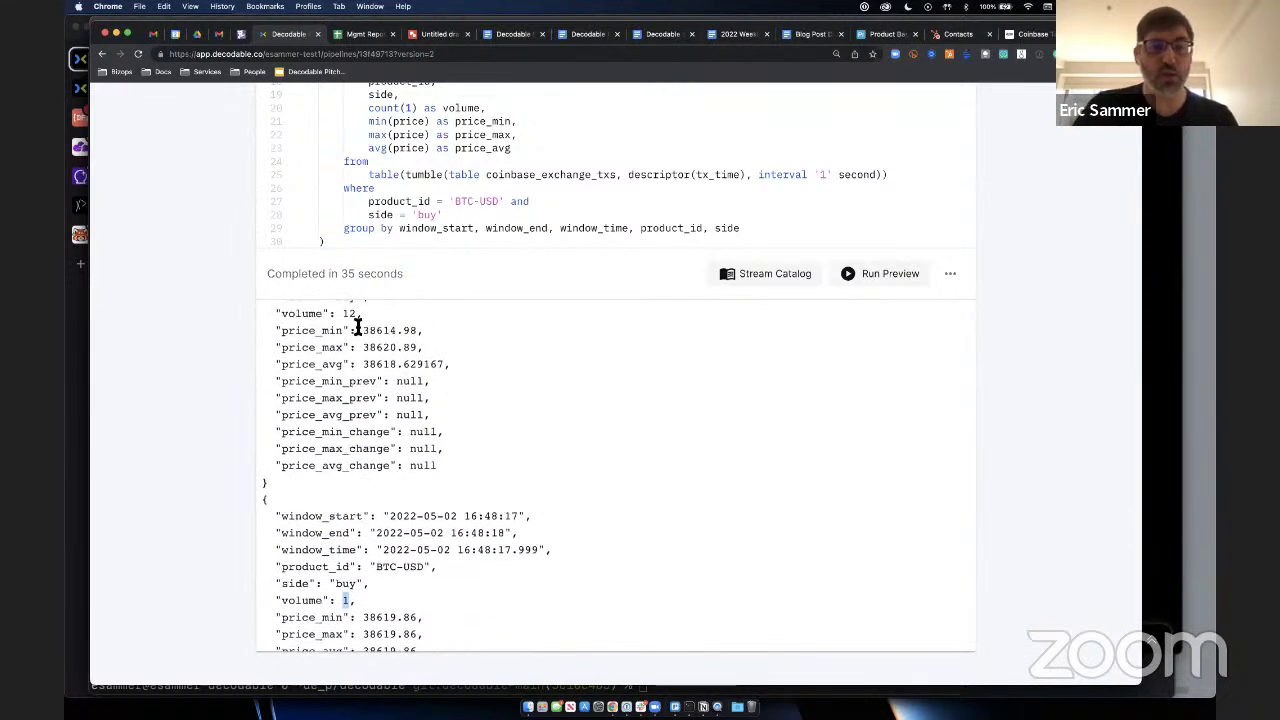
{"action": "scroll", "coordinate": [543, 462], "scroll_direction": "down", "scroll_amount": 5}
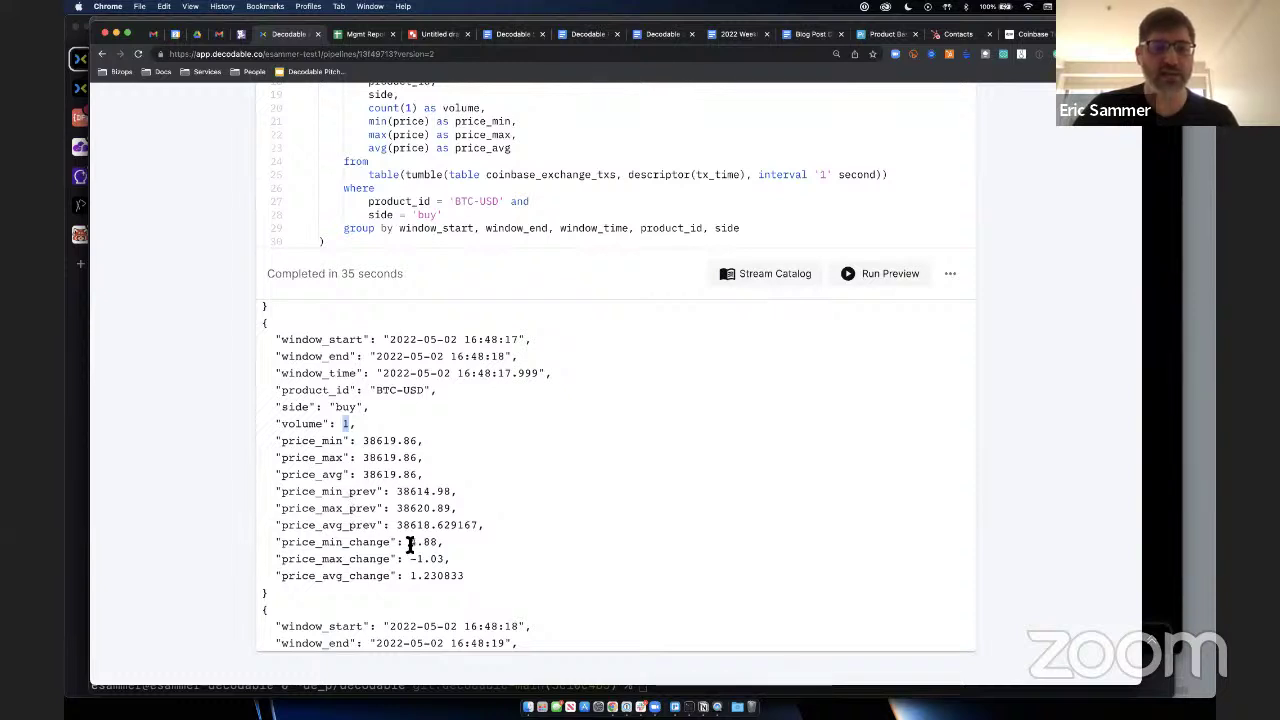
Step: Highlight the second record's price_min_change, price_max_change and price_avg_change values in turn and clear the selection
{"action": "left_click_drag", "start_coordinate": [409, 542], "coordinate": [445, 541]}
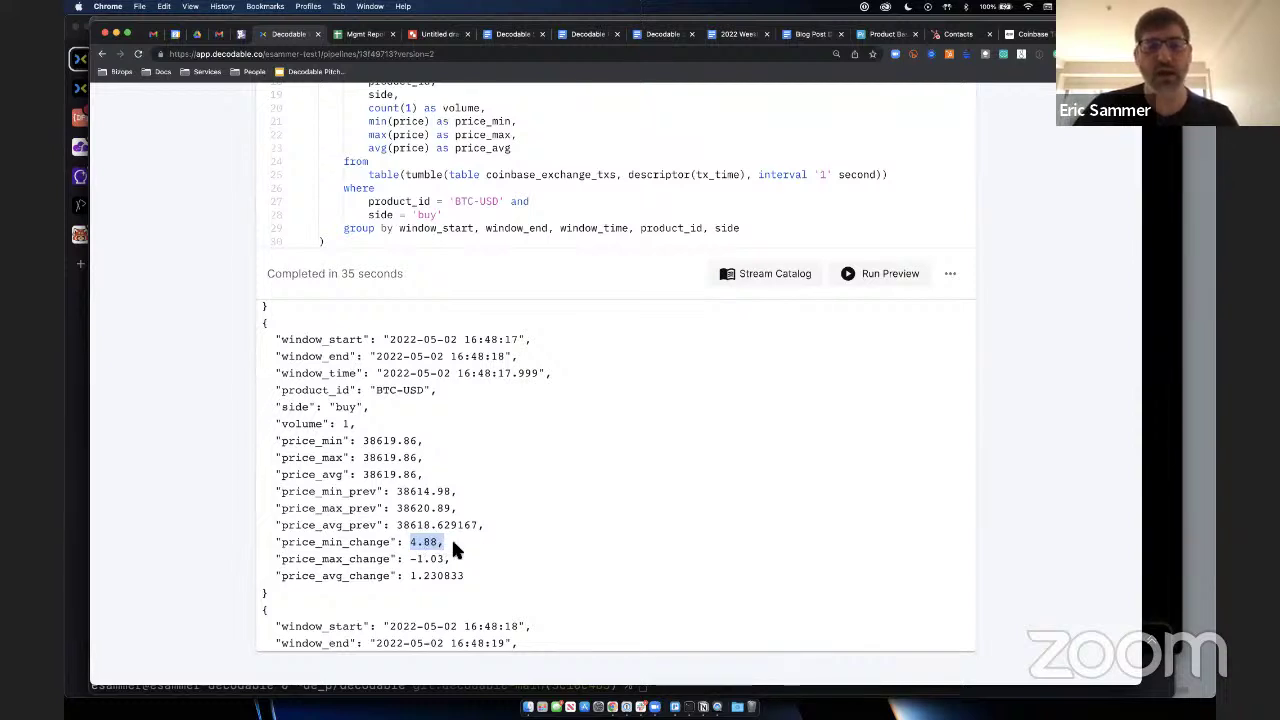
{"action": "left_click", "coordinate": [424, 555]}
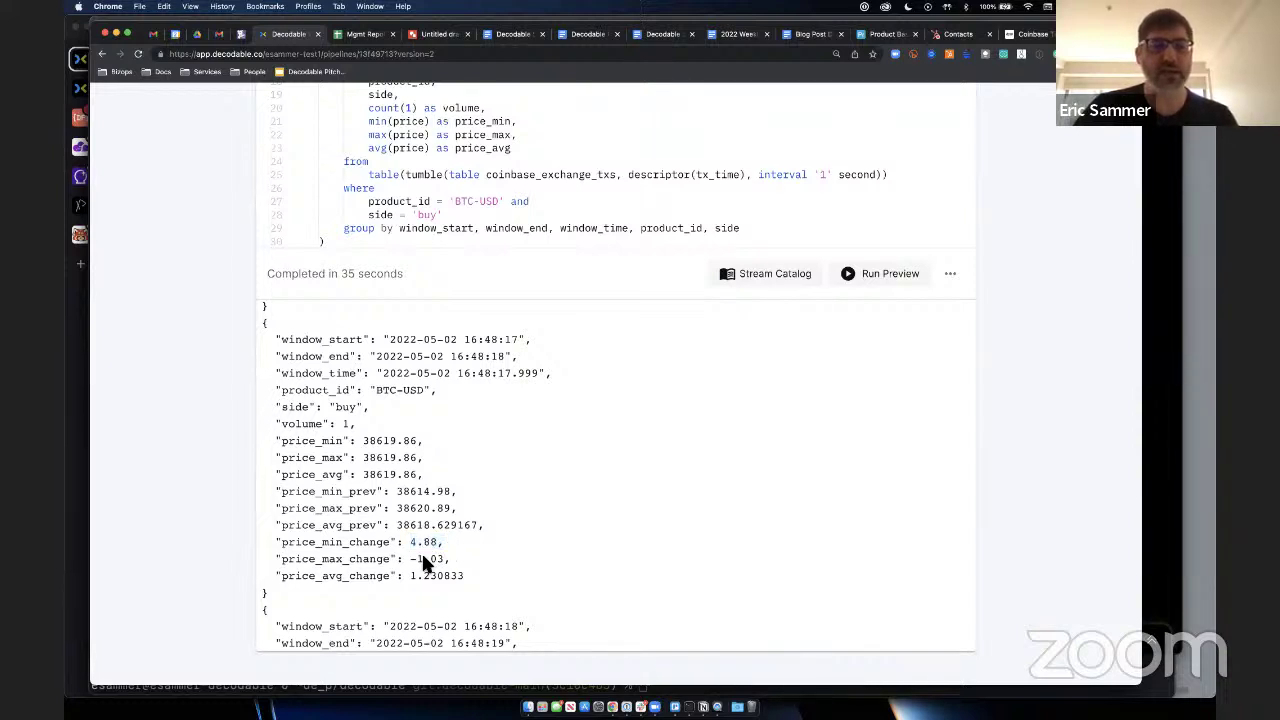
{"action": "left_click_drag", "start_coordinate": [409, 560], "coordinate": [443, 560]}
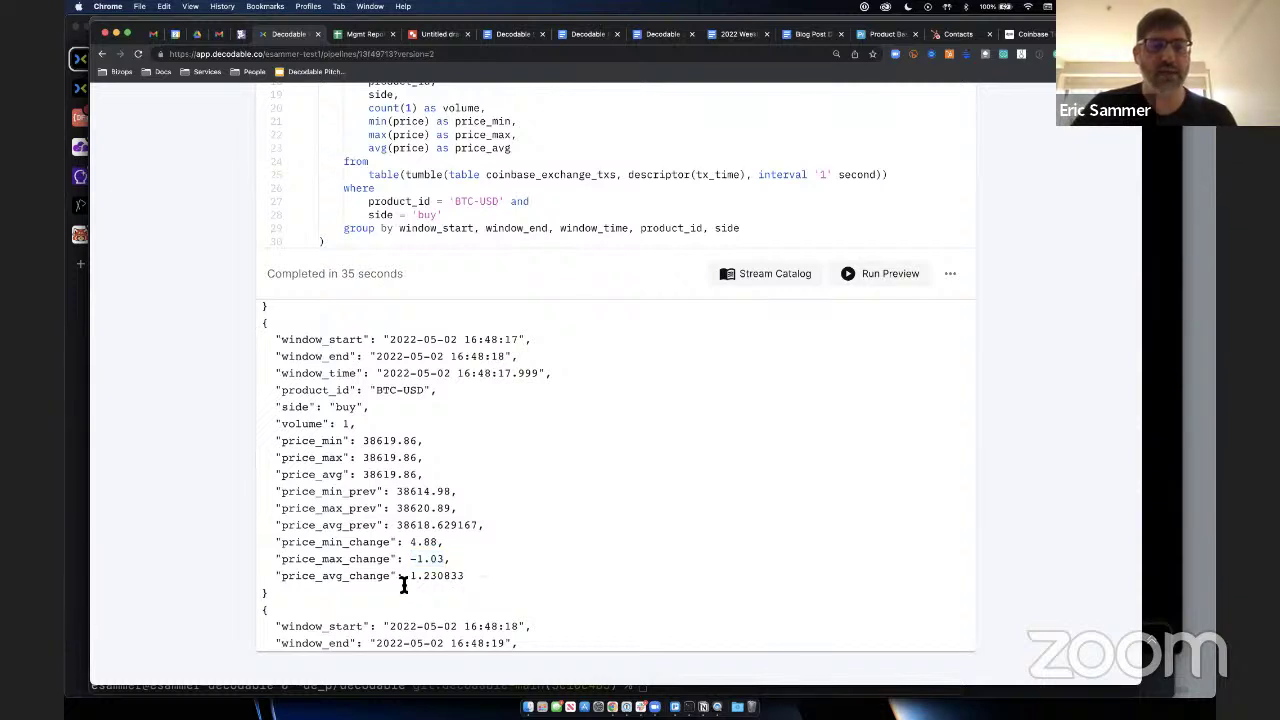
{"action": "left_click_drag", "start_coordinate": [410, 576], "coordinate": [465, 576]}
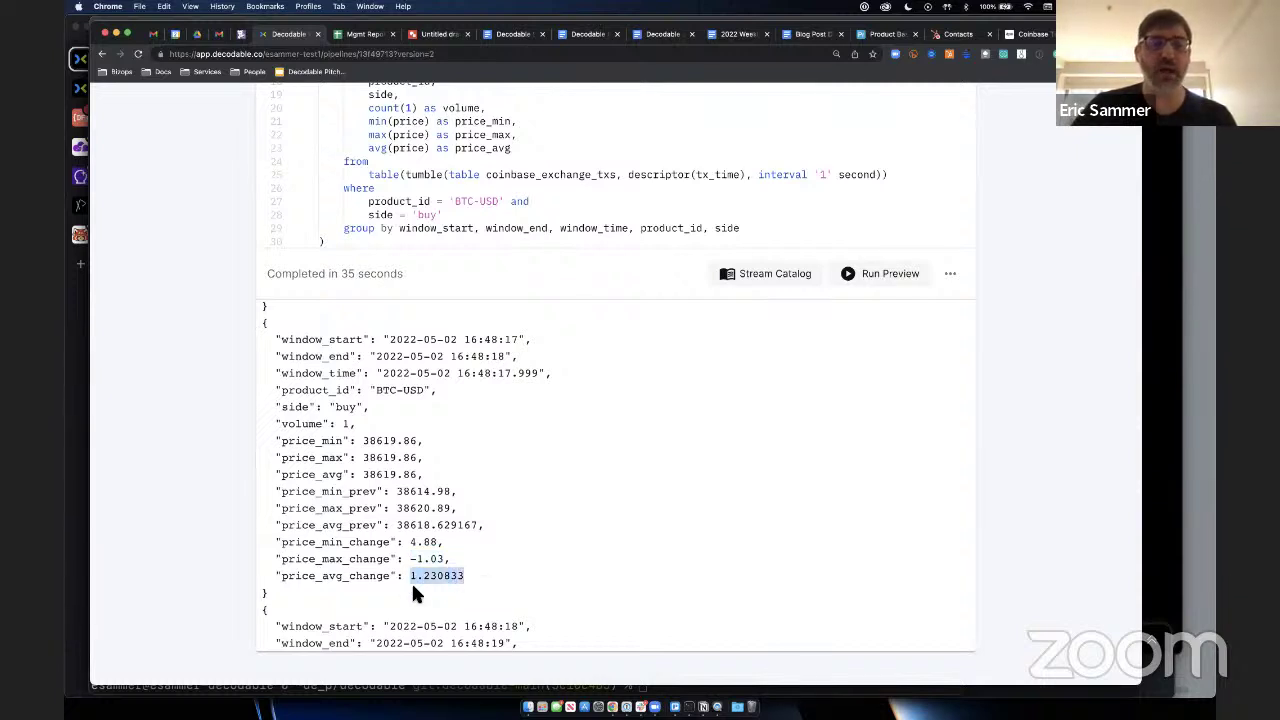
{"action": "scroll", "coordinate": [499, 537], "scroll_direction": "up", "scroll_amount": 1}
{"action": "scroll", "coordinate": [502, 543], "scroll_direction": "down", "scroll_amount": 1}
{"action": "left_click", "coordinate": [502, 543]}
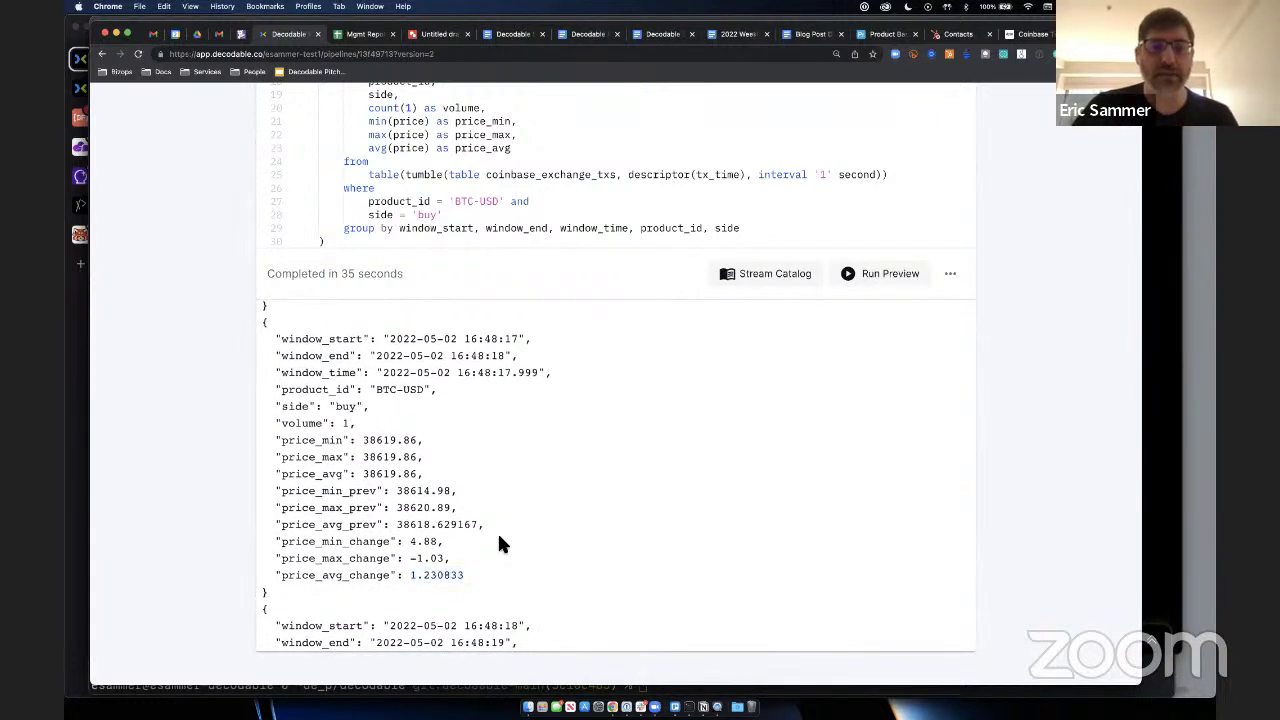
{"action": "scroll", "coordinate": [499, 536], "scroll_direction": "down", "scroll_amount": 3}
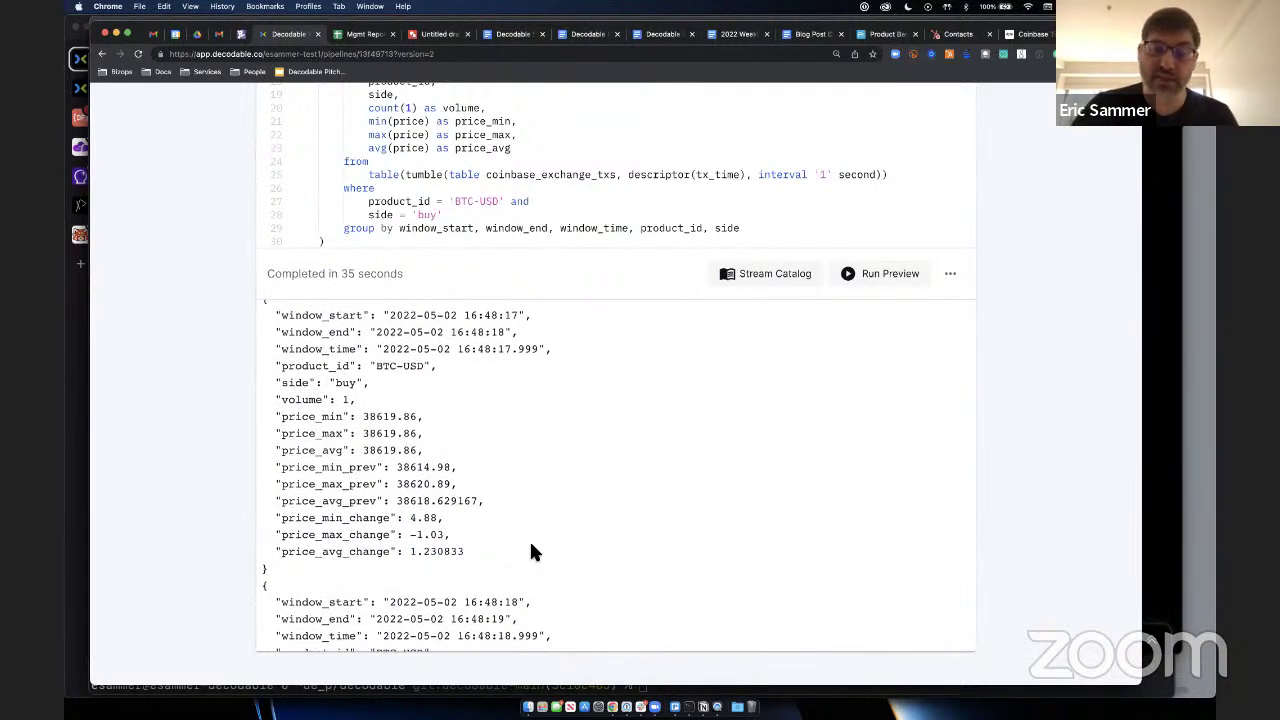
Step: Examine the preview records from the 16:48:18 window onward, highlighting change values along the way
{"action": "scroll", "coordinate": [531, 548], "scroll_direction": "down", "scroll_amount": 1}
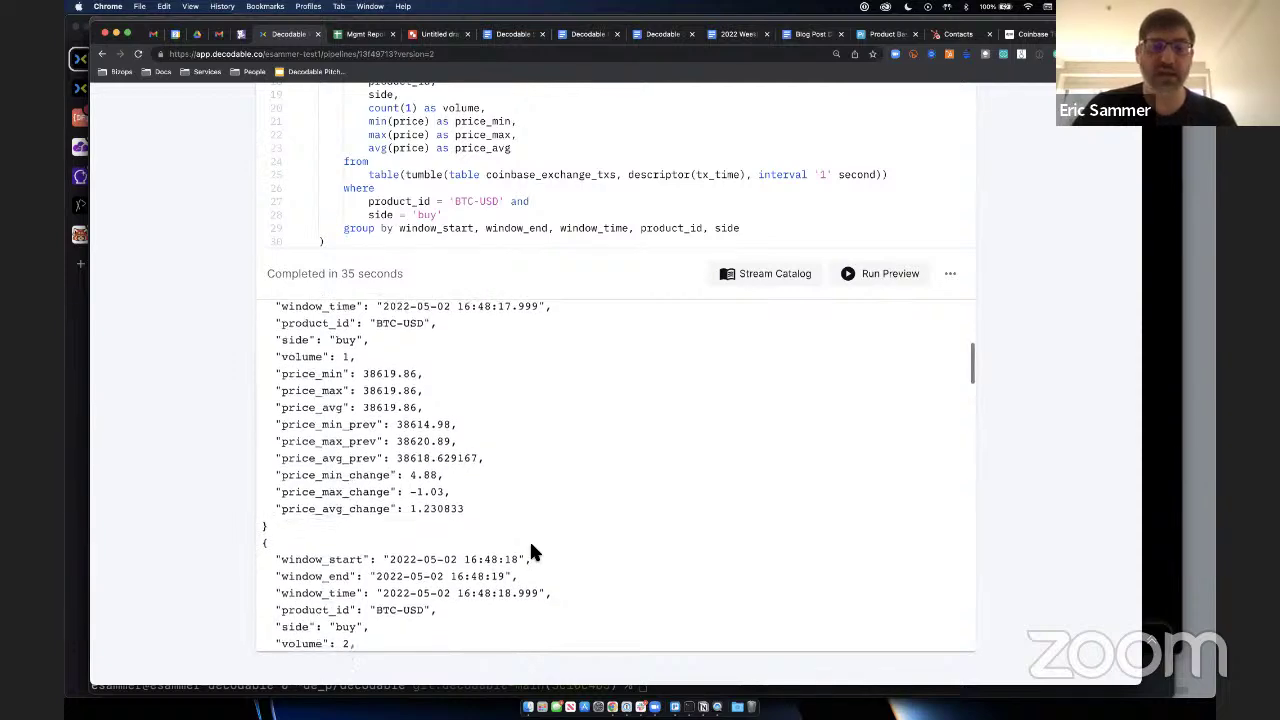
{"action": "scroll", "coordinate": [531, 550], "scroll_direction": "down", "scroll_amount": 10}
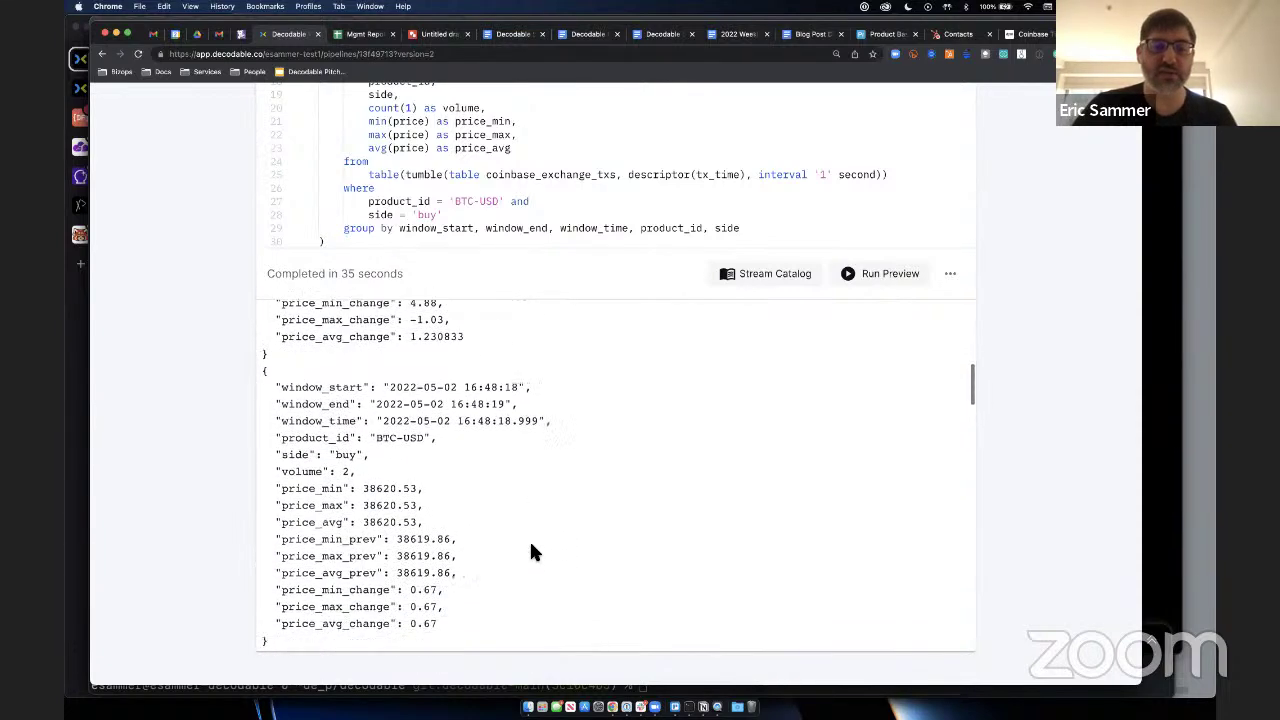
{"action": "scroll", "coordinate": [500, 531], "scroll_direction": "down", "scroll_amount": 10}
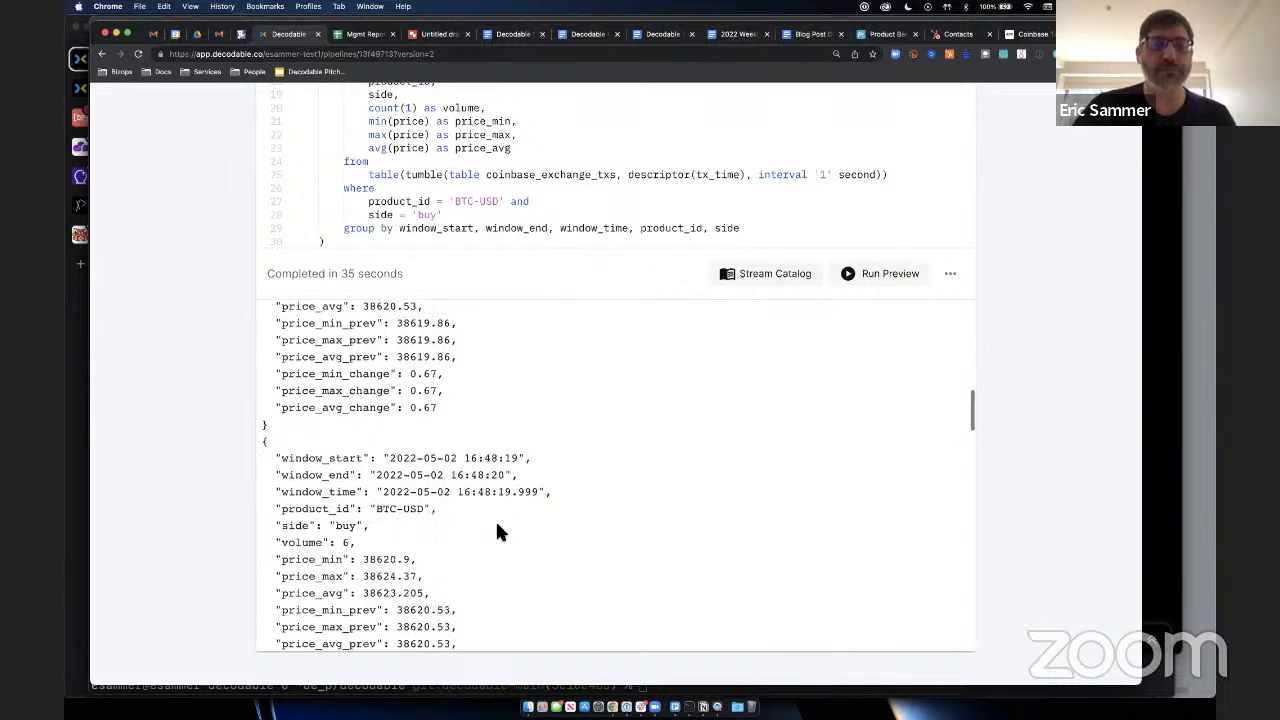
{"action": "left_click_drag", "start_coordinate": [410, 493], "coordinate": [505, 535]}
{"action": "scroll", "coordinate": [505, 535], "scroll_direction": "down", "scroll_amount": 10}
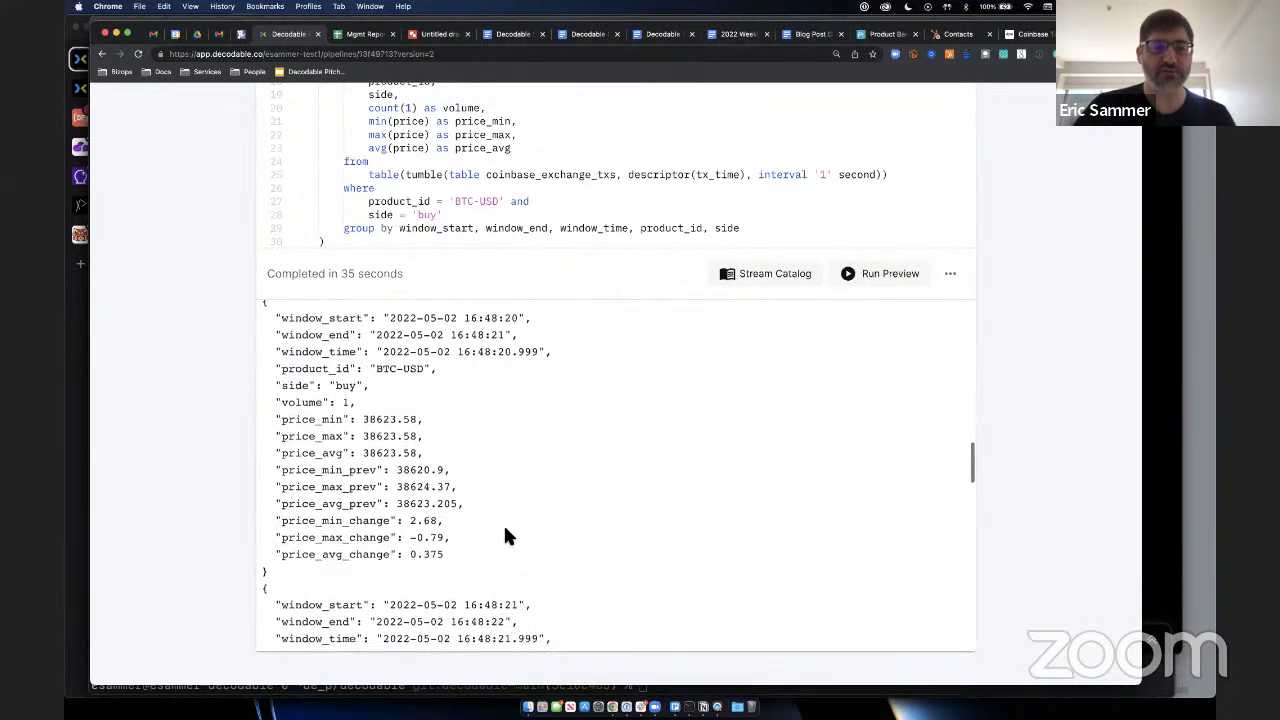
{"action": "left_click_drag", "start_coordinate": [410, 535], "coordinate": [456, 577]}
{"action": "scroll", "coordinate": [503, 571], "scroll_direction": "down", "scroll_amount": 4}
{"action": "scroll", "coordinate": [505, 571], "scroll_direction": "down", "scroll_amount": 5}
{"action": "scroll", "coordinate": [455, 578], "scroll_direction": "down", "scroll_amount": 10}
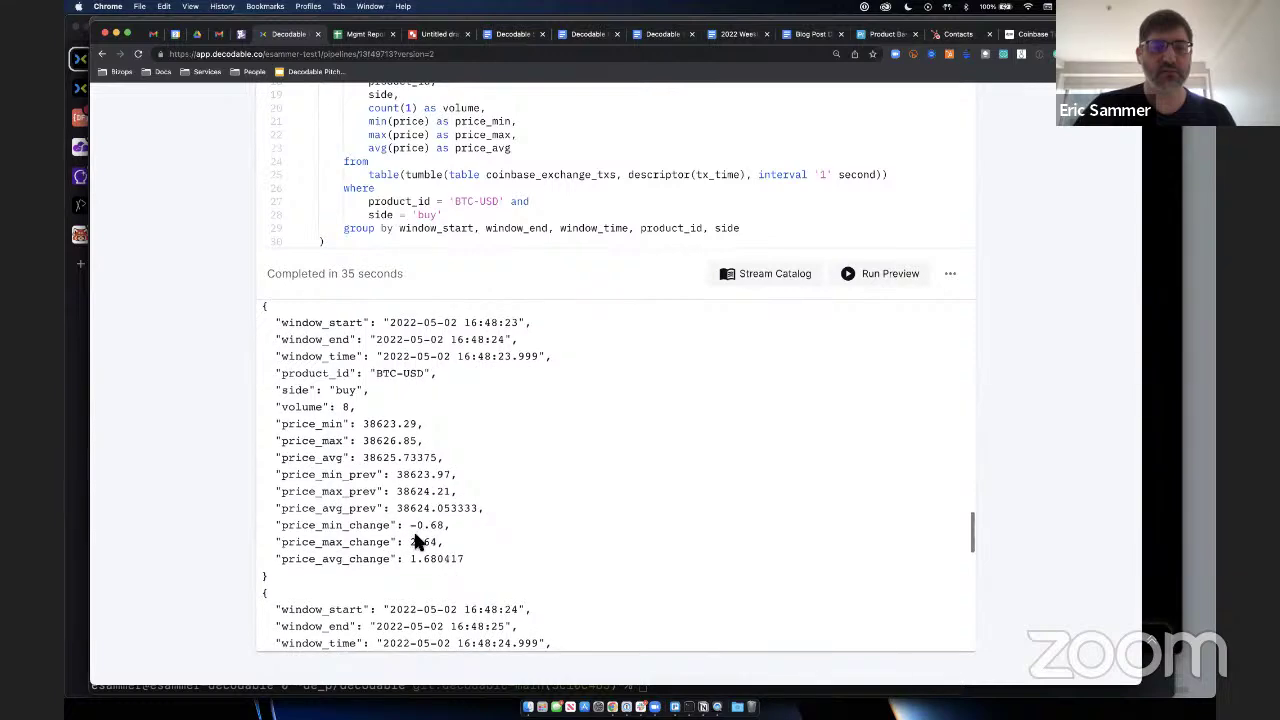
Step: Highlight negative price change values in the records for windows starting 16:48:23, 16:48:24 and 16:48:26, and view the last record
{"action": "left_click_drag", "start_coordinate": [410, 526], "coordinate": [449, 525]}
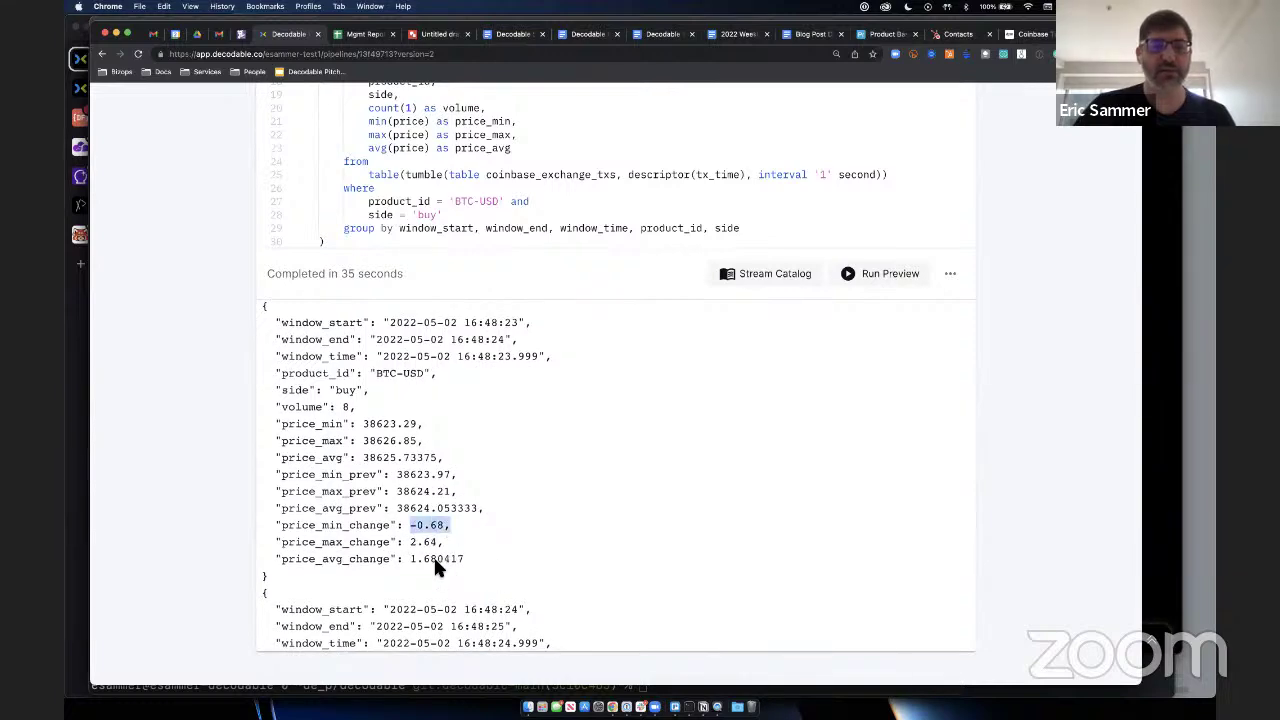
{"action": "scroll", "coordinate": [418, 552], "scroll_direction": "down", "scroll_amount": 11}
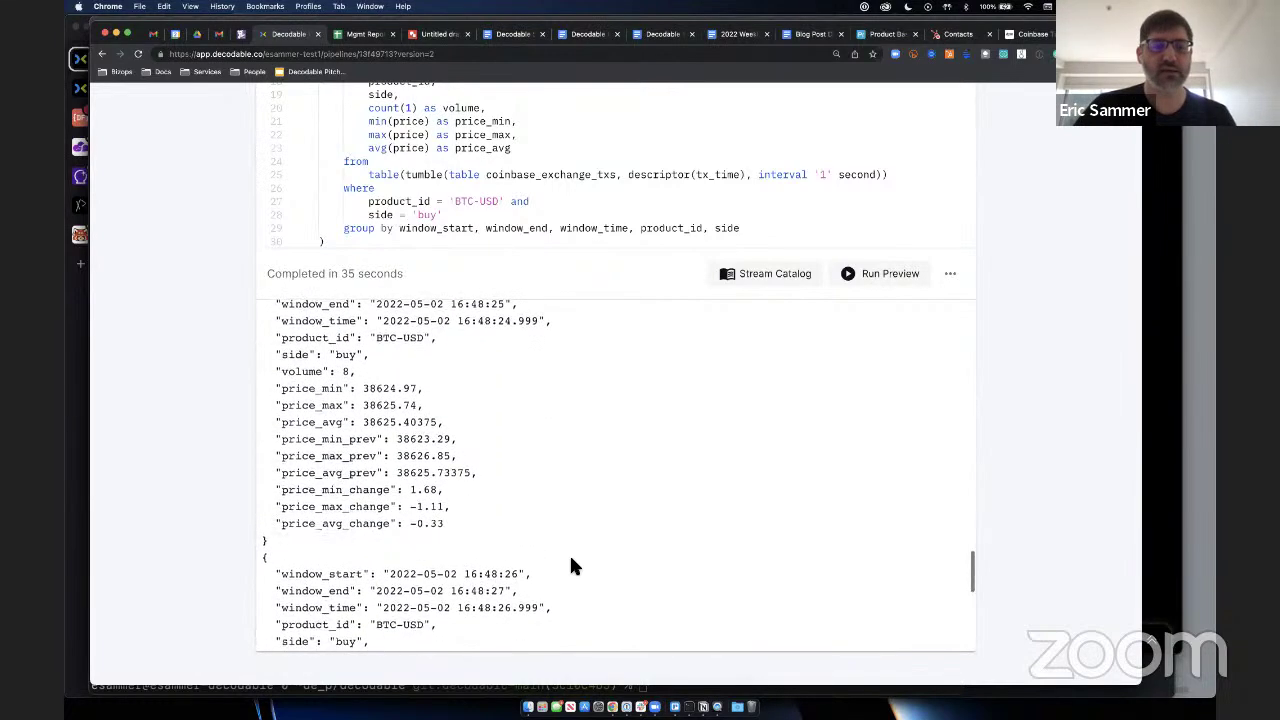
{"action": "left_click_drag", "start_coordinate": [411, 509], "coordinate": [463, 530]}
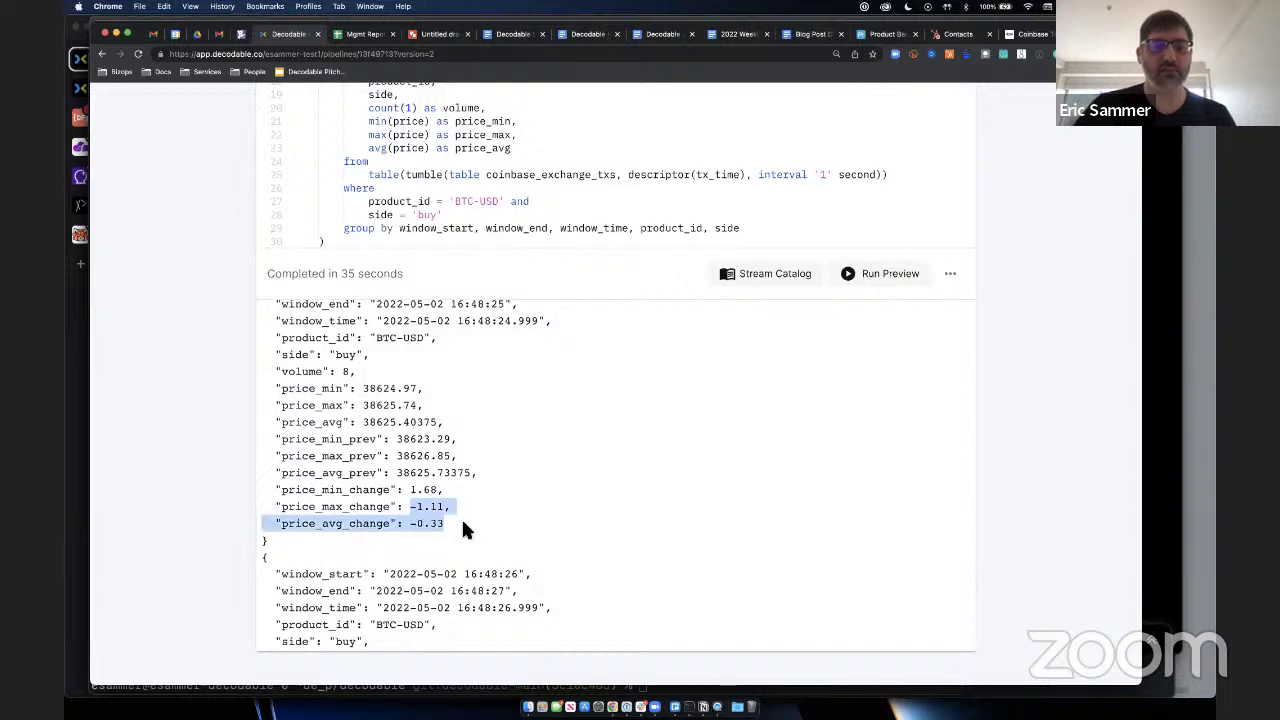
{"action": "left_click", "coordinate": [531, 536]}
{"action": "scroll", "coordinate": [605, 586], "scroll_direction": "down", "scroll_amount": 8}
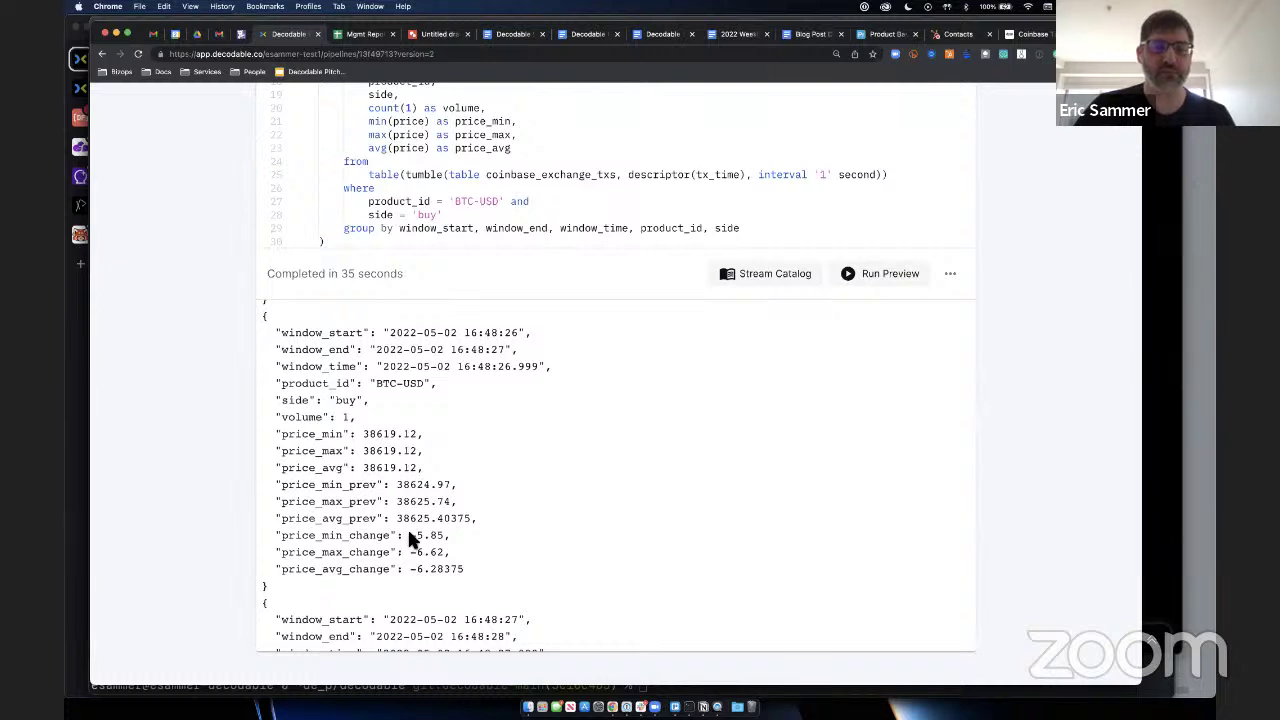
{"action": "left_click_drag", "start_coordinate": [409, 535], "coordinate": [480, 570]}
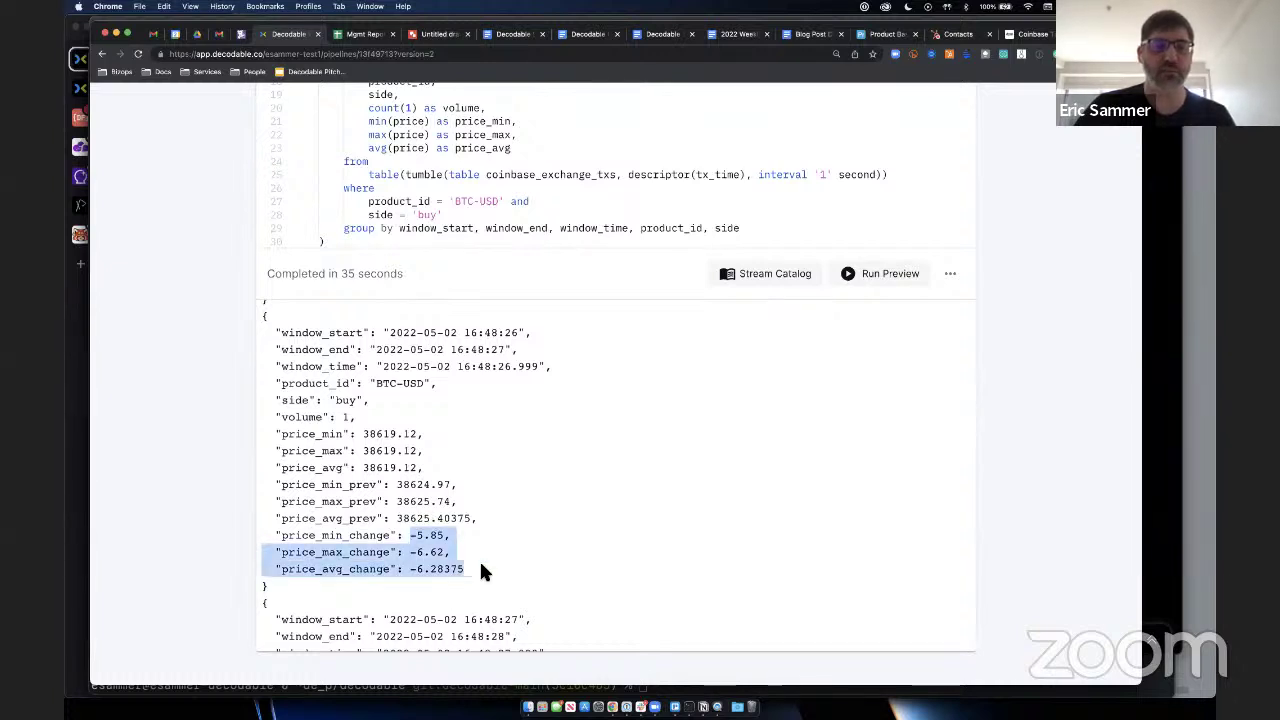
{"action": "left_click", "coordinate": [545, 560]}
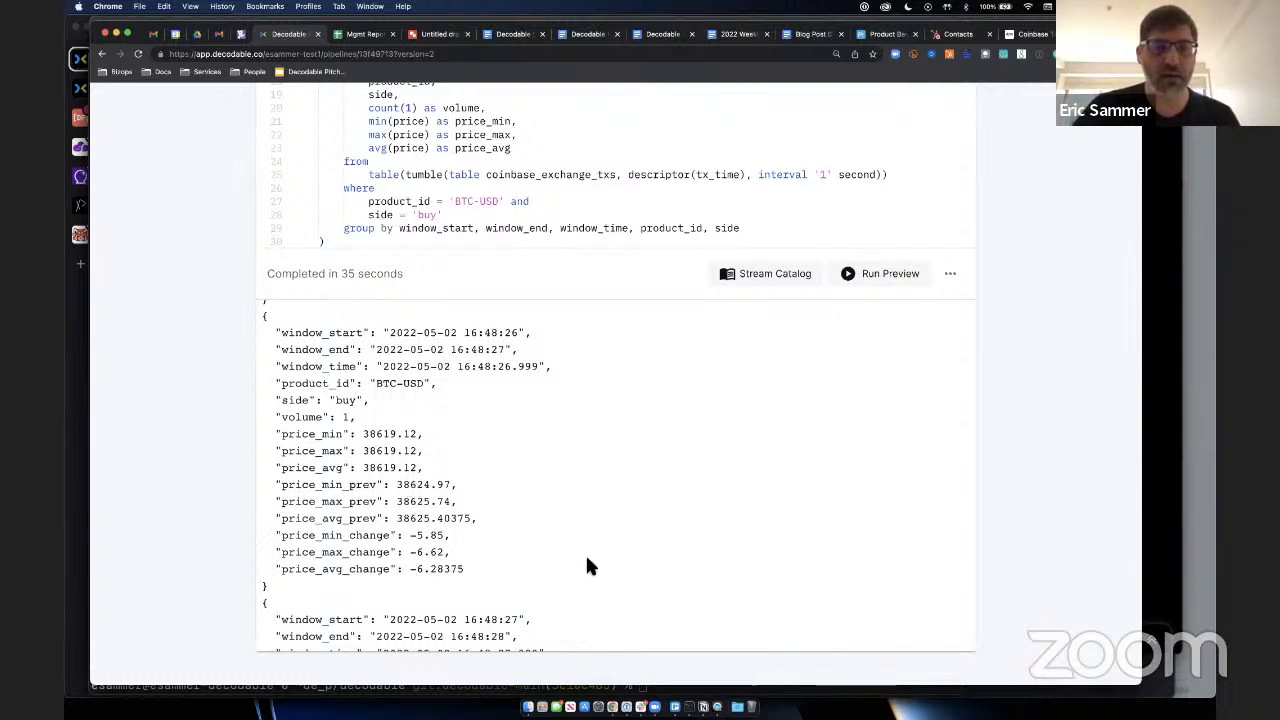
{"action": "scroll", "coordinate": [587, 559], "scroll_direction": "down", "scroll_amount": 5}
{"action": "scroll", "coordinate": [587, 563], "scroll_direction": "down", "scroll_amount": 2}
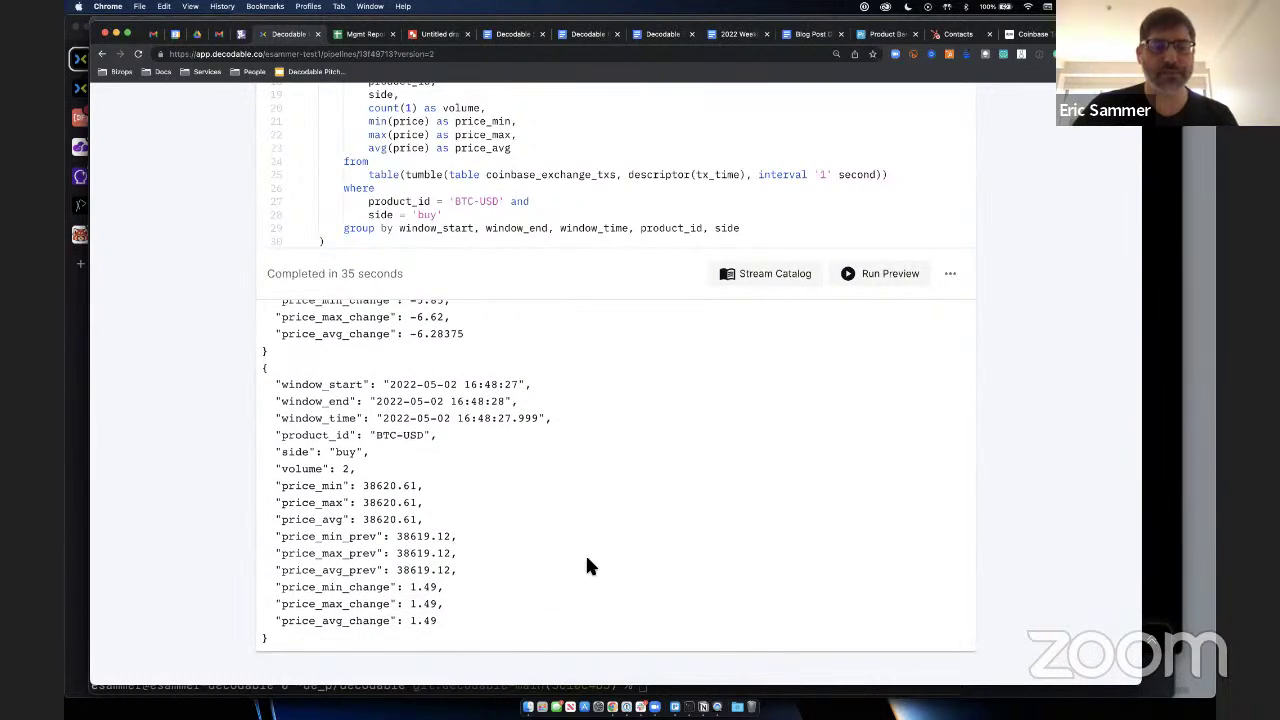
Step: Return to the start of the pipeline SQL and highlight the coinbase_tx_summary_1s insert target on line 1
{"action": "scroll", "coordinate": [587, 566], "scroll_direction": "up", "scroll_amount": 15}
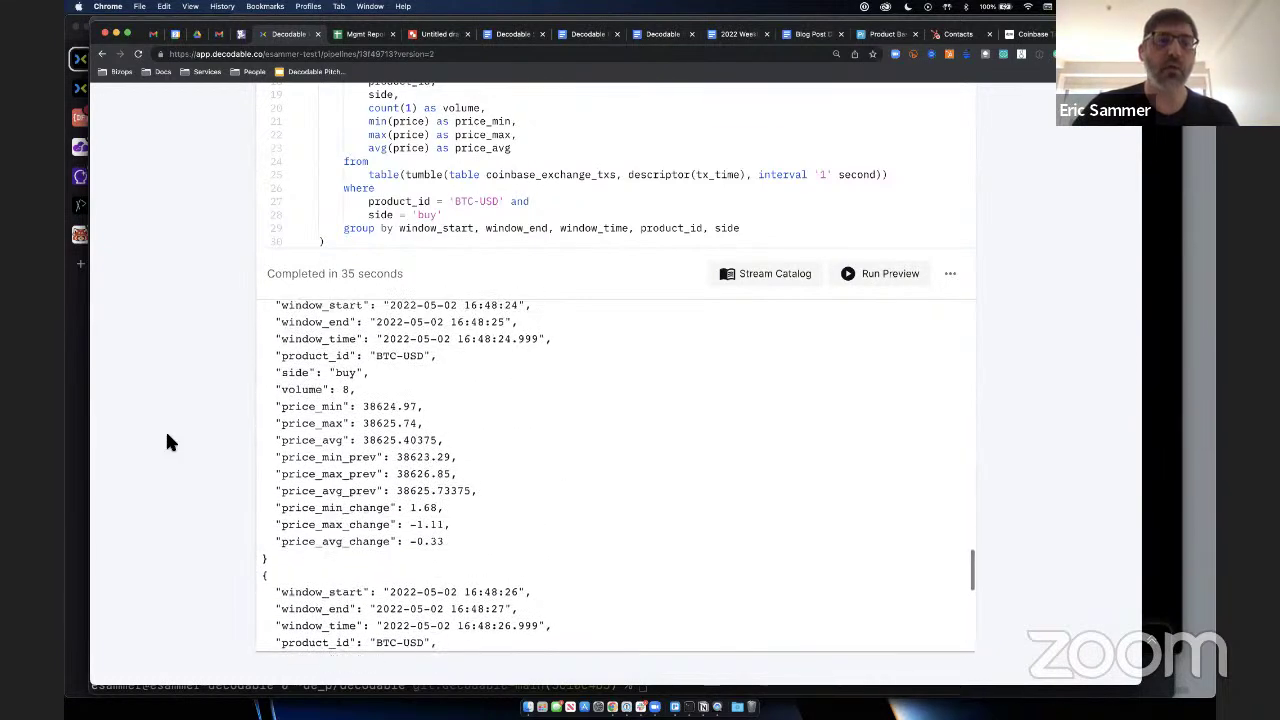
{"action": "scroll", "coordinate": [165, 429], "scroll_direction": "up", "scroll_amount": 8}
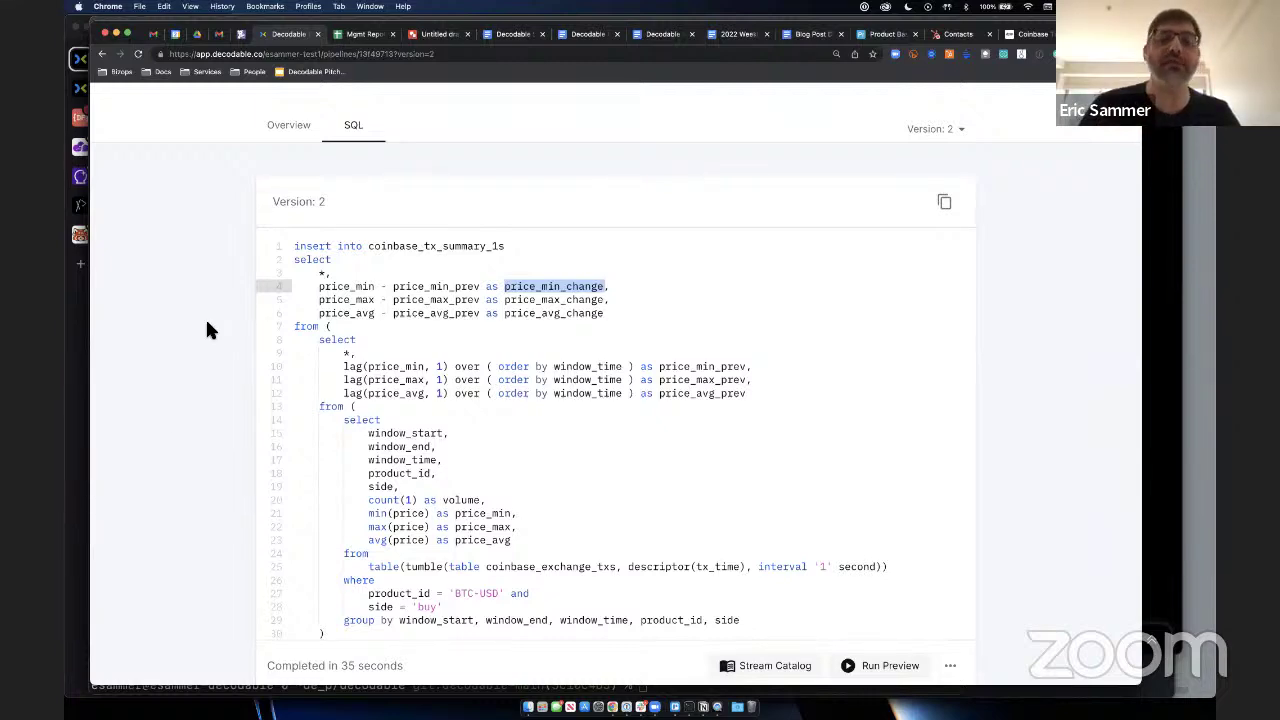
{"action": "scroll", "coordinate": [209, 312], "scroll_direction": "up", "scroll_amount": 3}
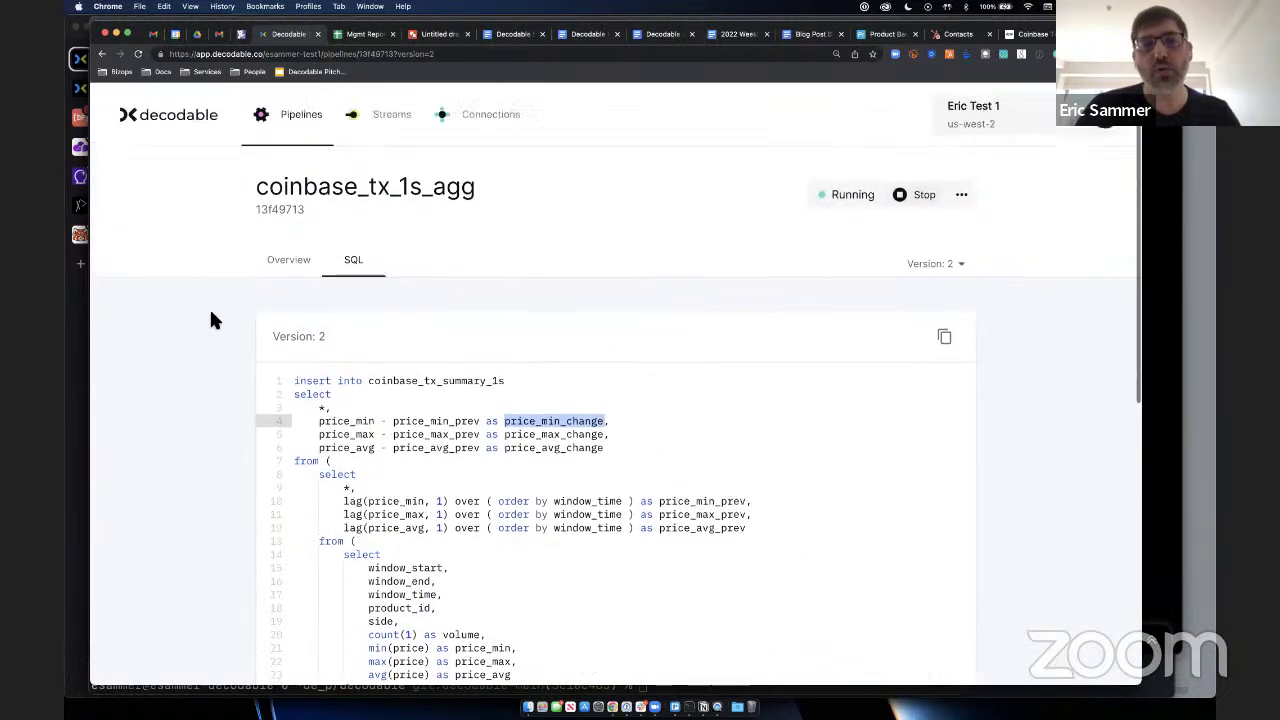
{"action": "double_click", "coordinate": [420, 383]}
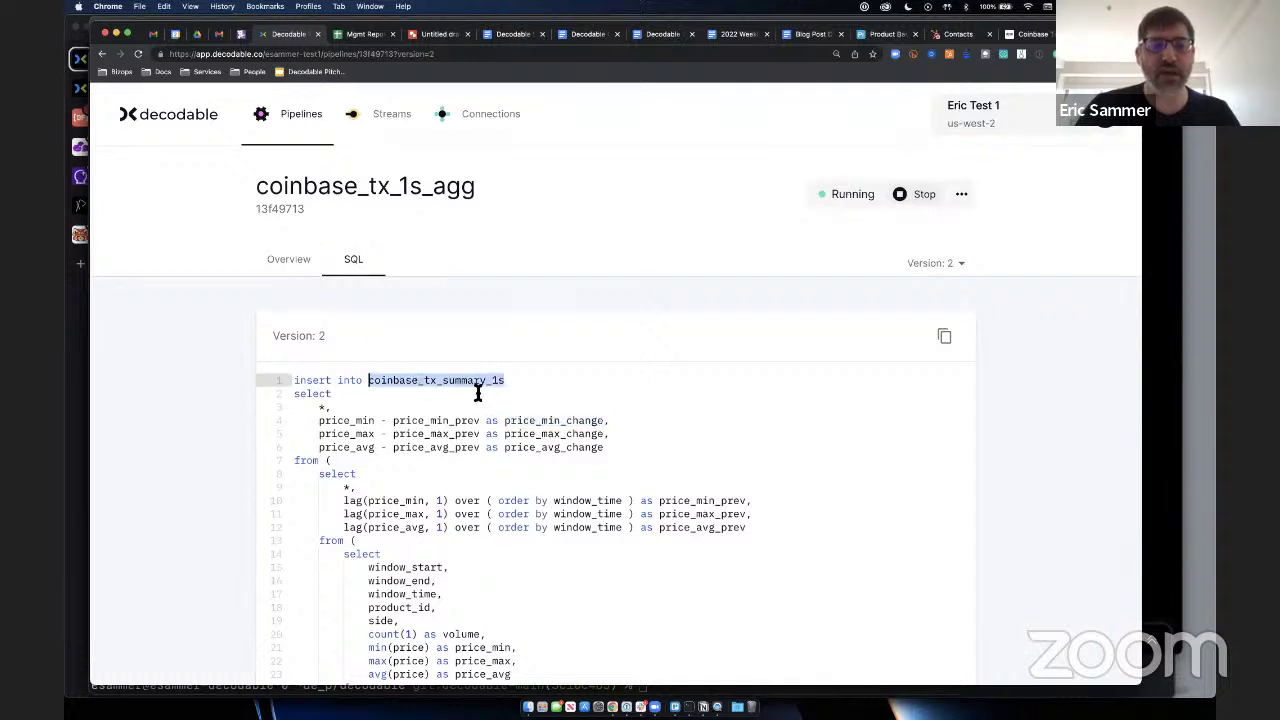
Step: View the pipeline's overview and open its outbound stream coinbase_tx_summary_1s
{"action": "left_click", "coordinate": [287, 261]}
{"action": "scroll", "coordinate": [197, 463], "scroll_direction": "down", "scroll_amount": 2}
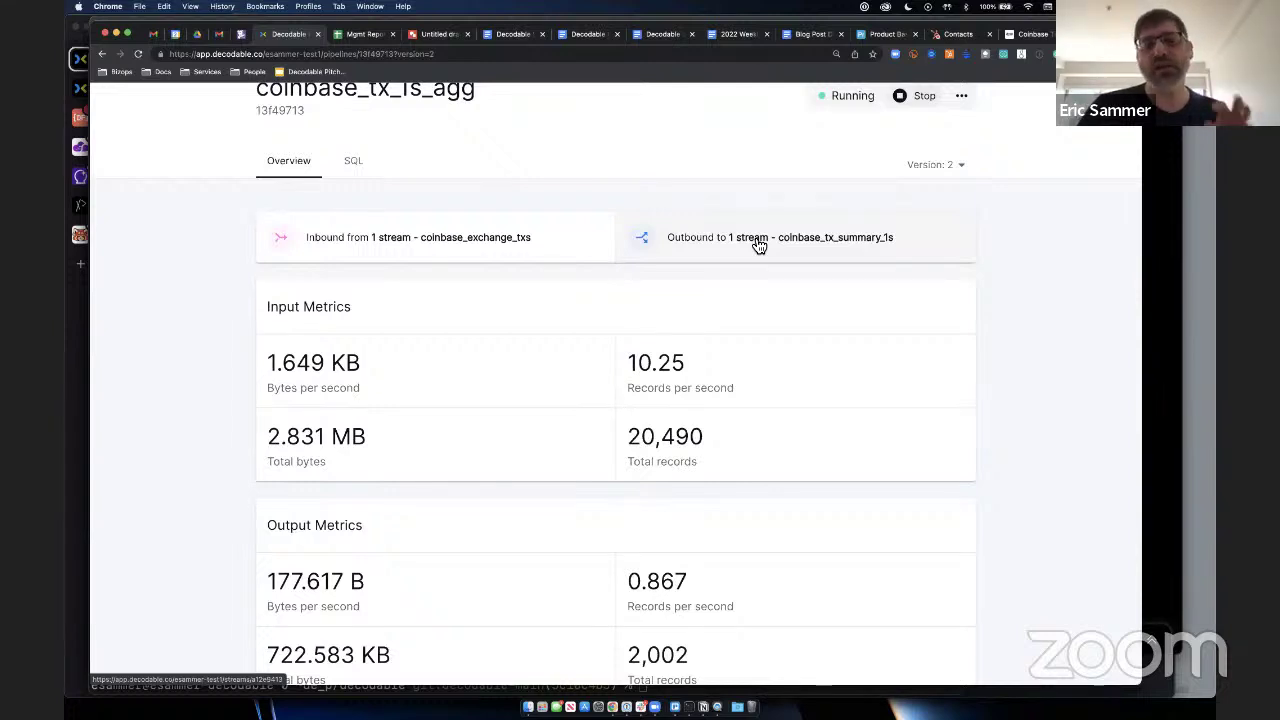
{"action": "left_click", "coordinate": [735, 240]}
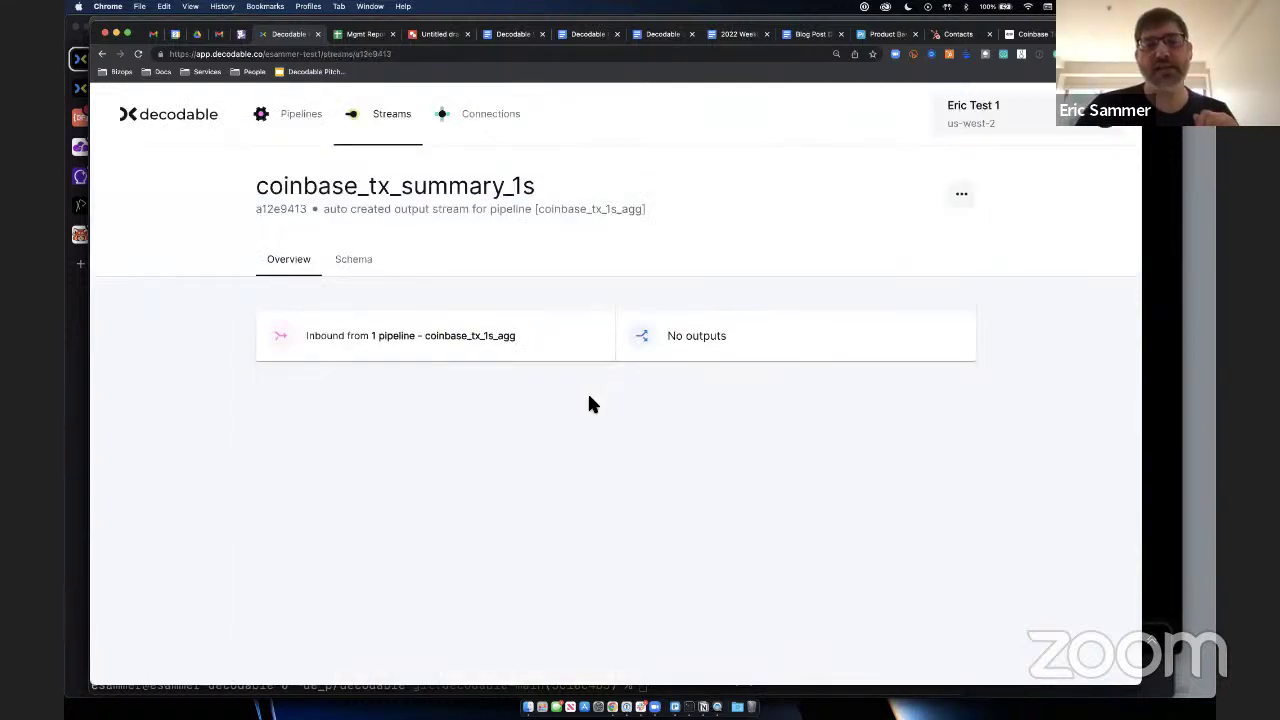
Step: Copy the stream name coinbase_tx_summary_1s and switch to Terminal
{"action": "double_click", "coordinate": [407, 190]}
{"action": "key", "text": "super+c"}
{"action": "key", "text": "super+Tab"}
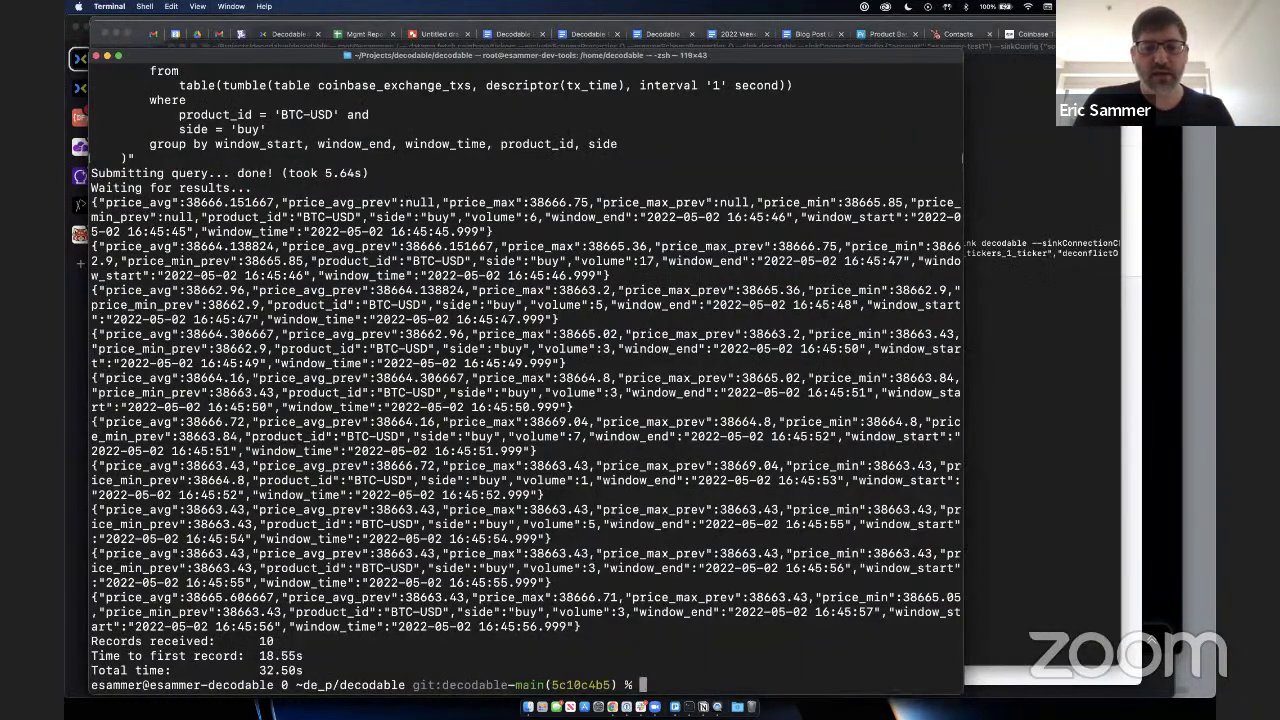
Step: Discard the recalled command and run decodable pipeline preview "select * from coinbase_tx_summary_1s"
{"action": "key", "text": "Up"}
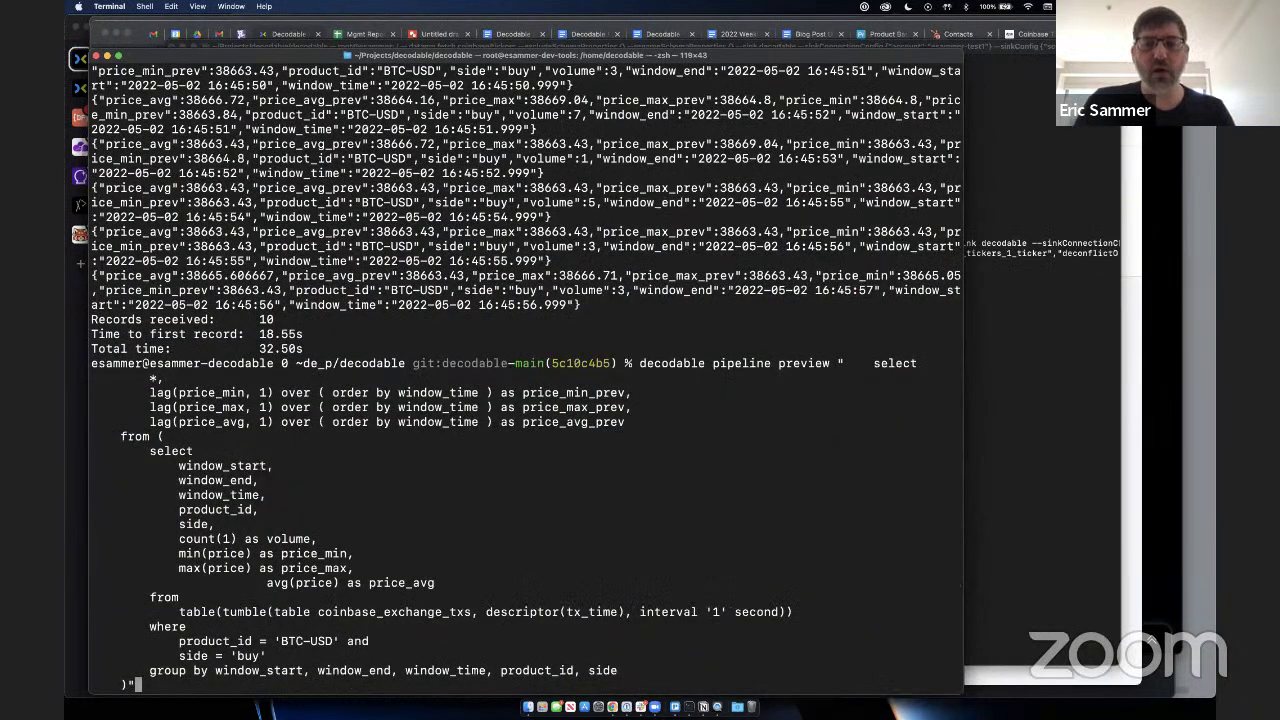
{"action": "key", "text": "ctrl+u"}
{"action": "type", "text": "decodable pip"}
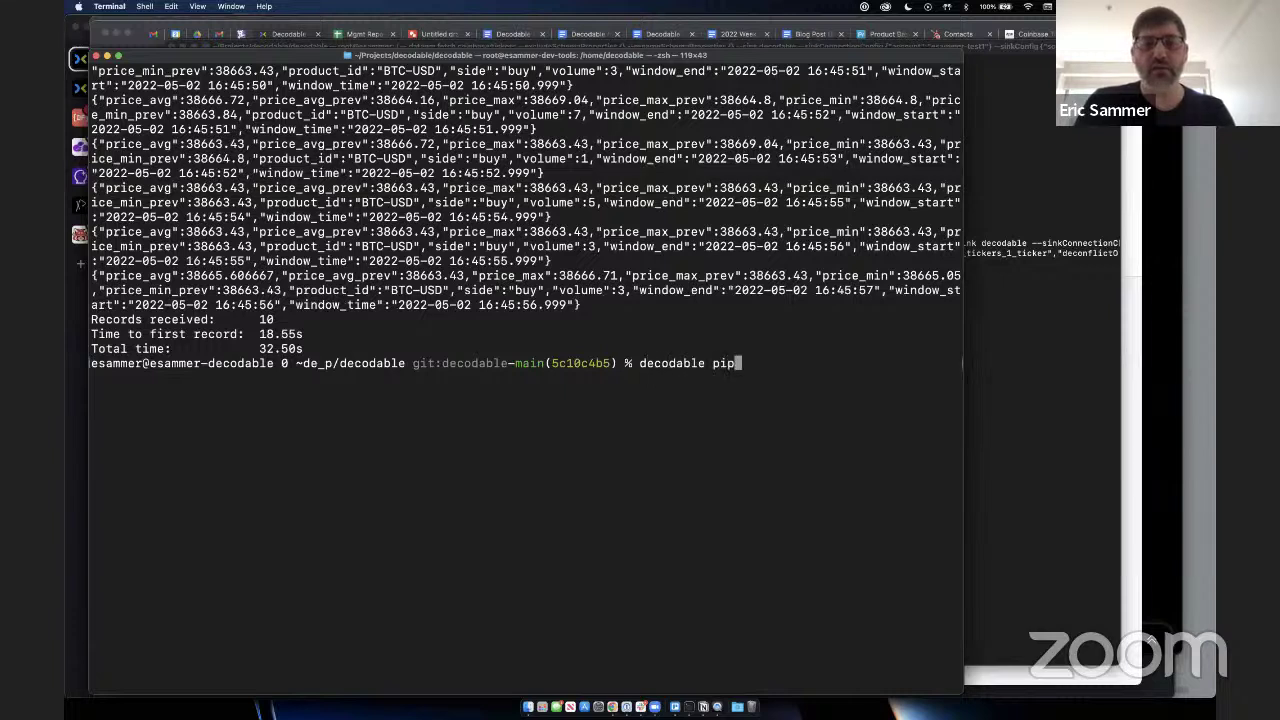
{"action": "type", "text": "eline preview \"se"}
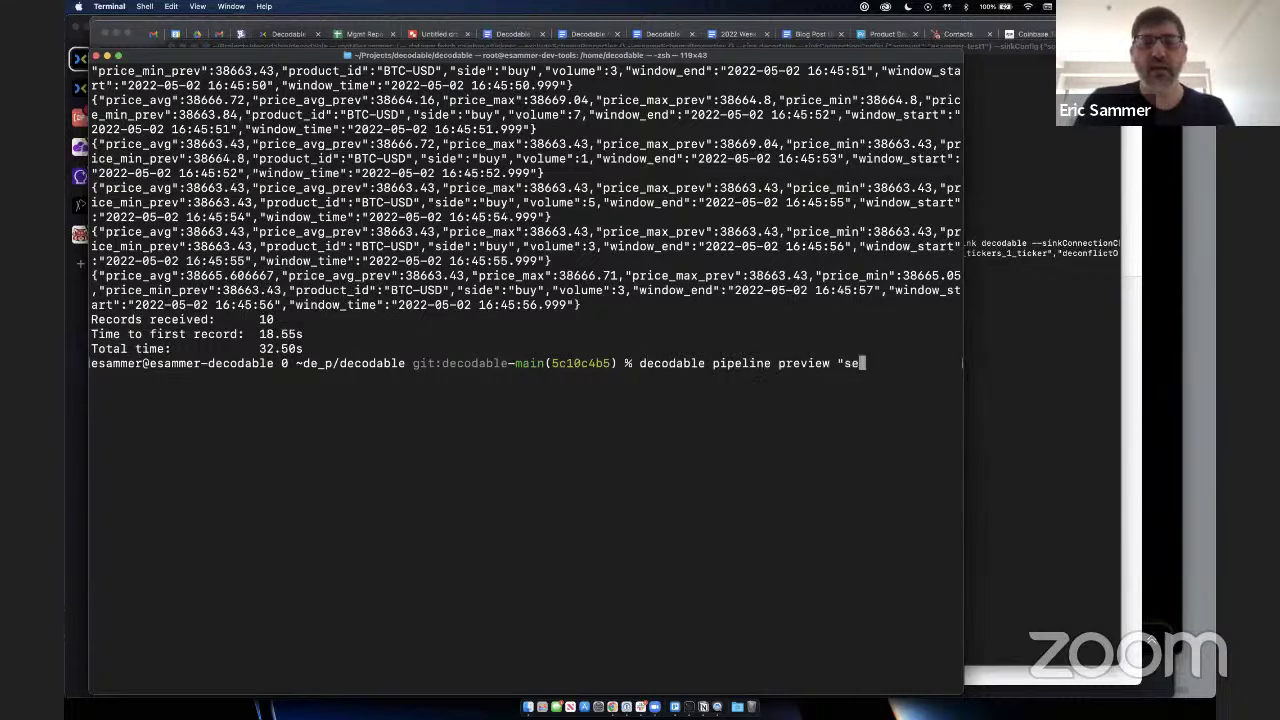
{"action": "key", "text": "BackSpace"}
{"action": "key", "text": "BackSpace"}
{"action": "type", "text": "select *"}
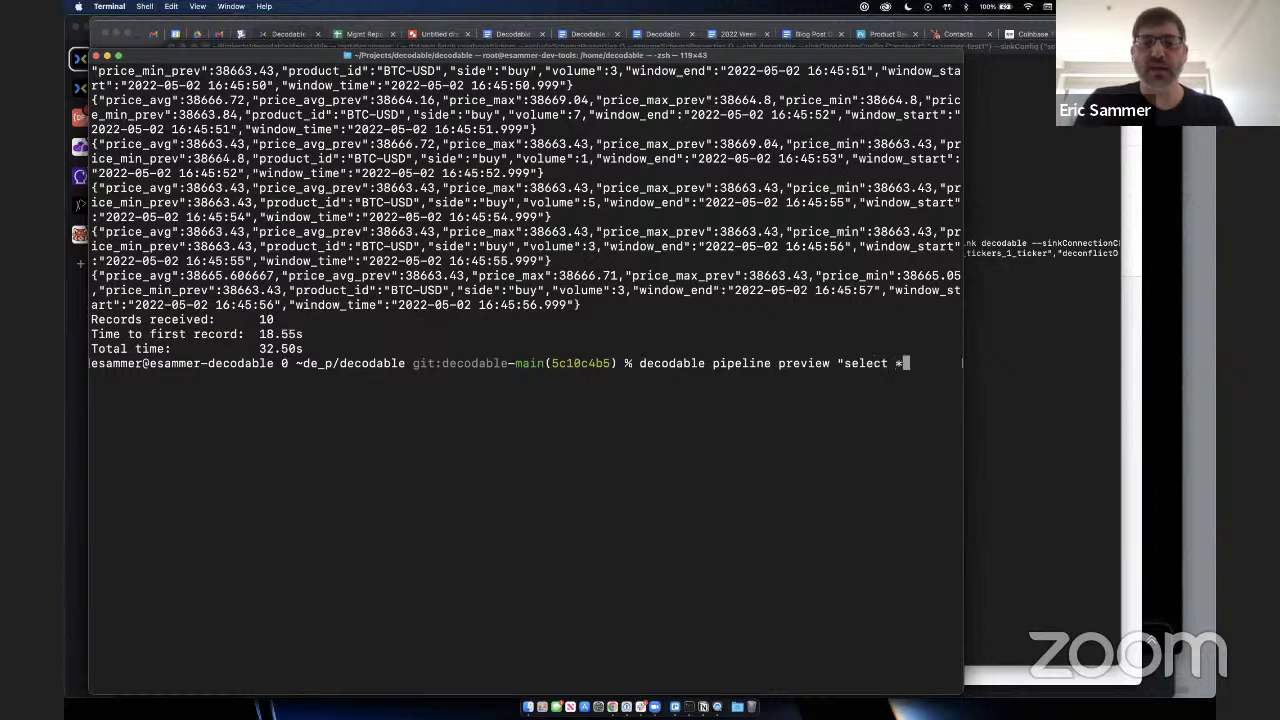
{"action": "type", "text": " from"}
{"action": "key", "text": "super+v"}
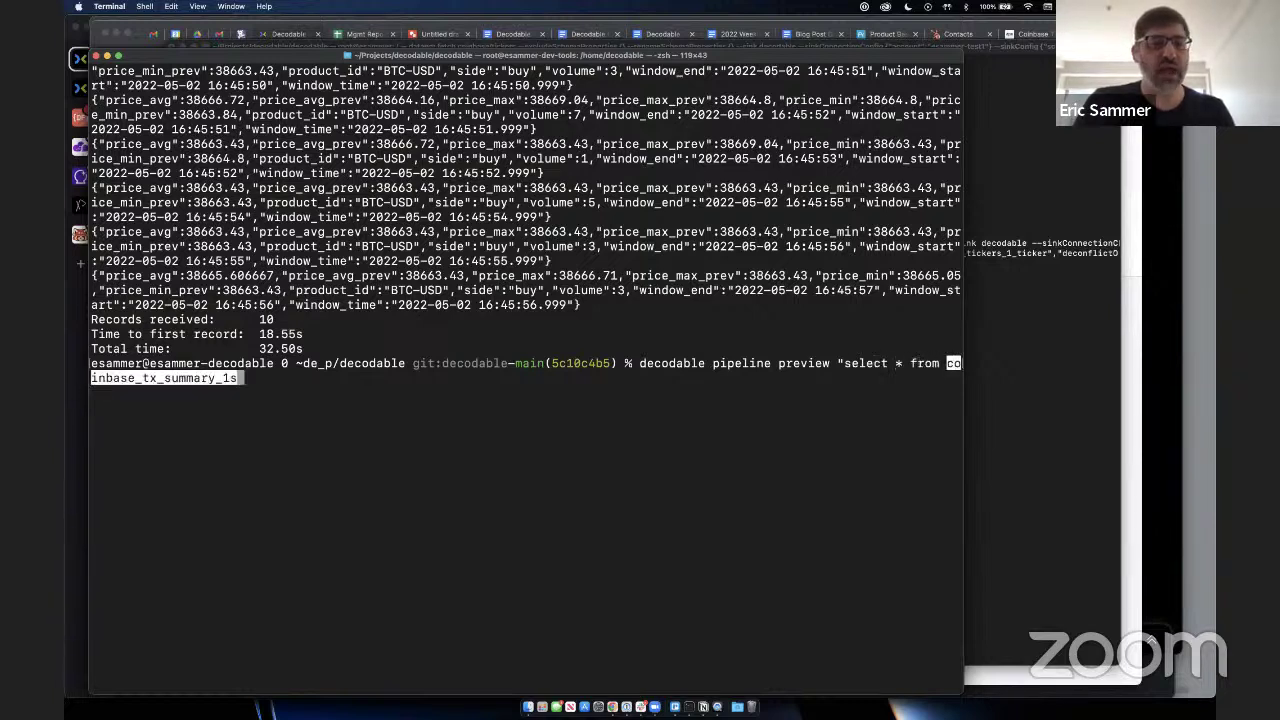
{"action": "type", "text": "\""}
{"action": "key", "text": "Return"}
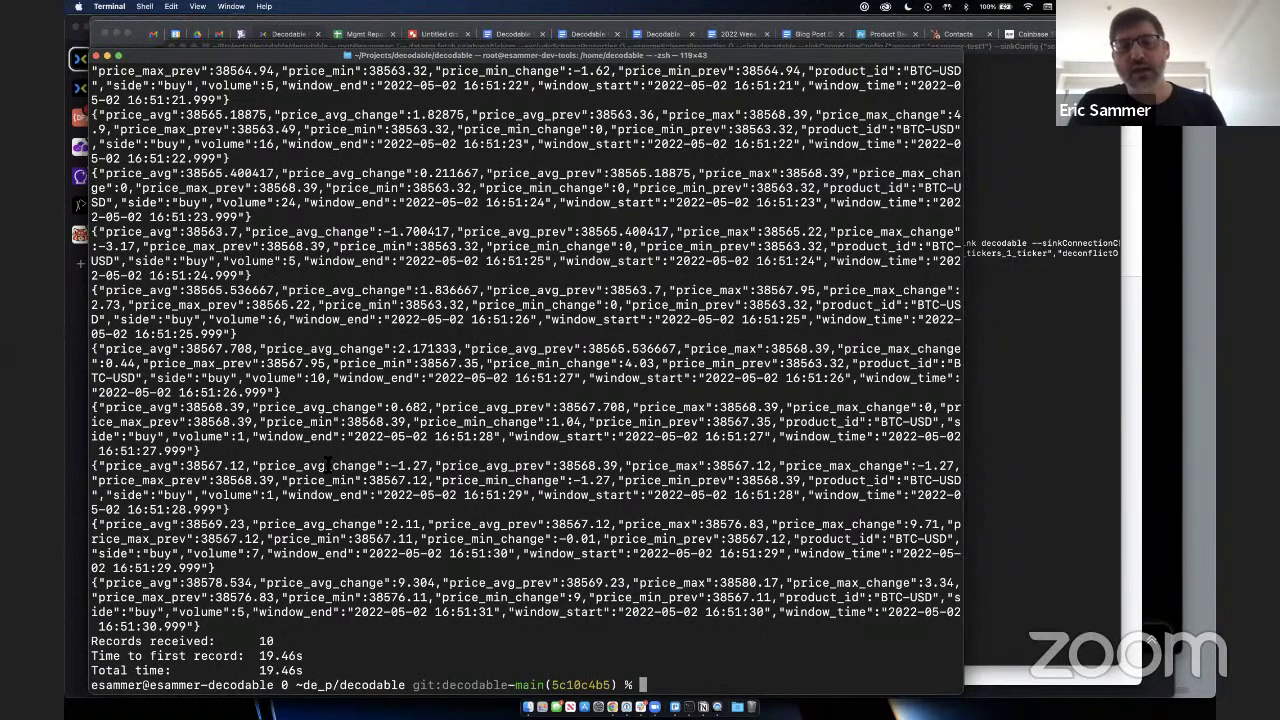
Step: Switch back to Chrome and open coinbase_tx_summary_1s from the list of streams
{"action": "key", "text": "super+Tab"}
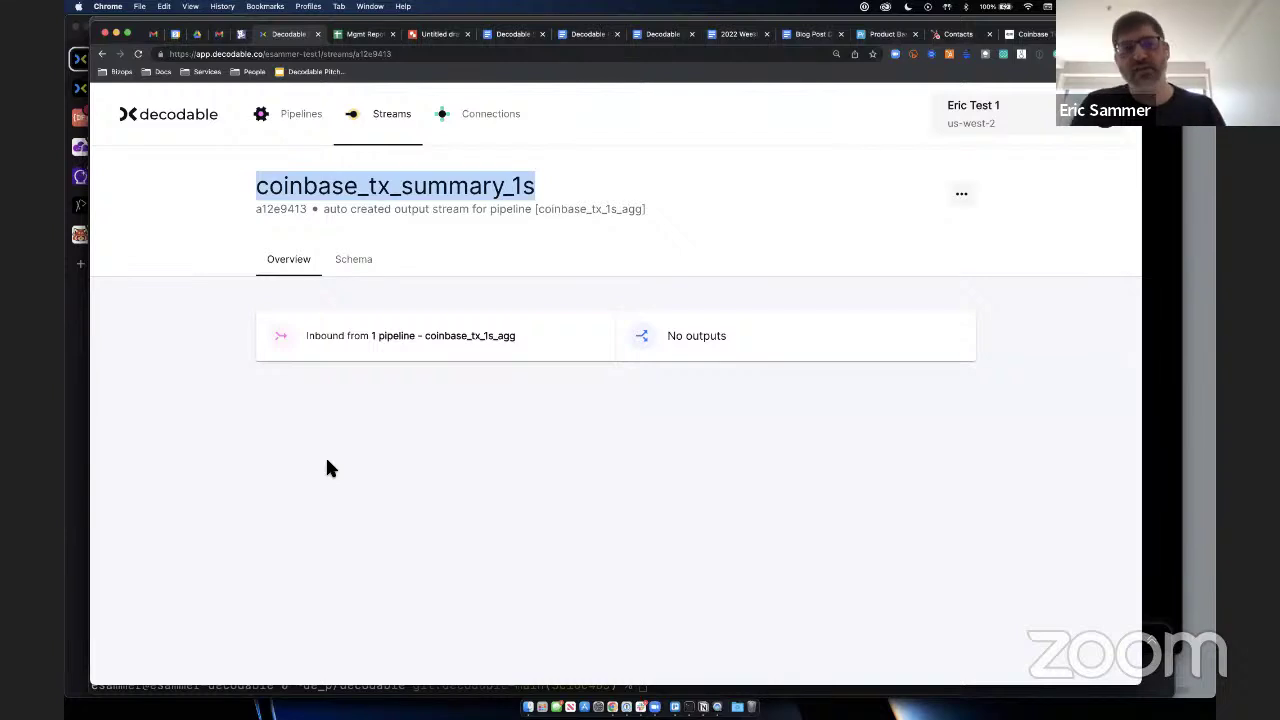
{"action": "key", "text": "super+bracketleft"}
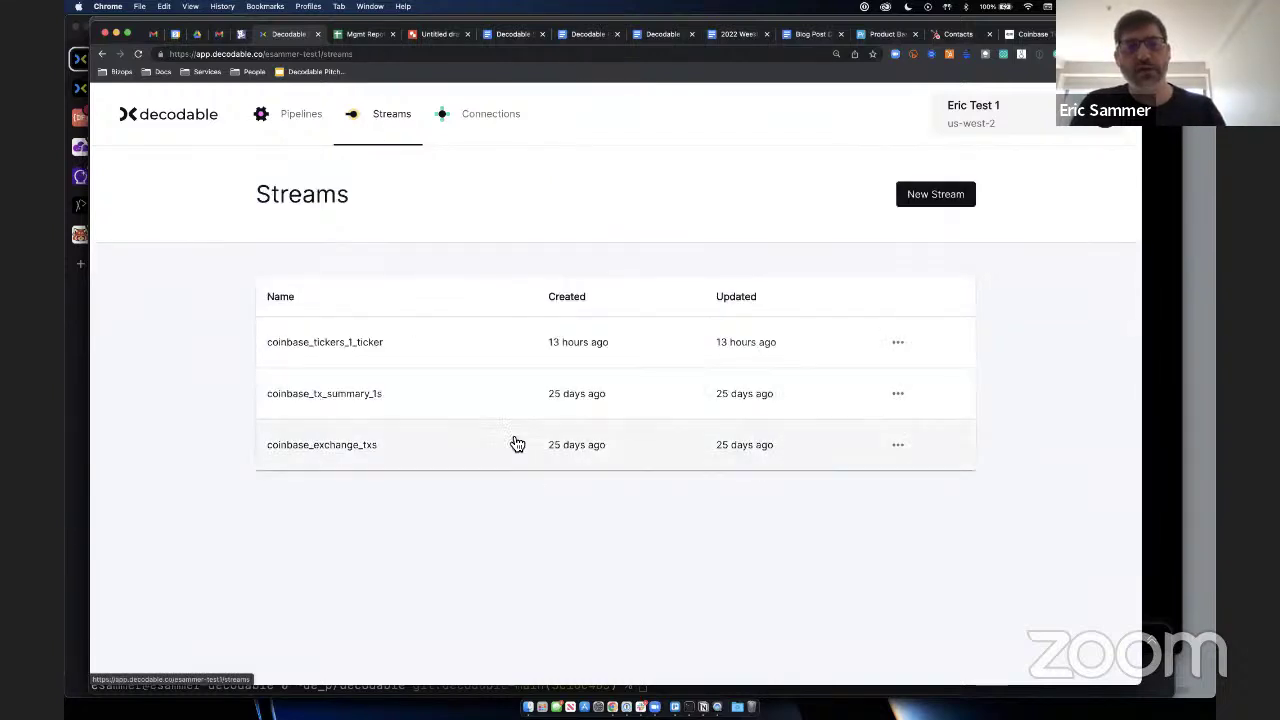
{"action": "left_click", "coordinate": [466, 404]}
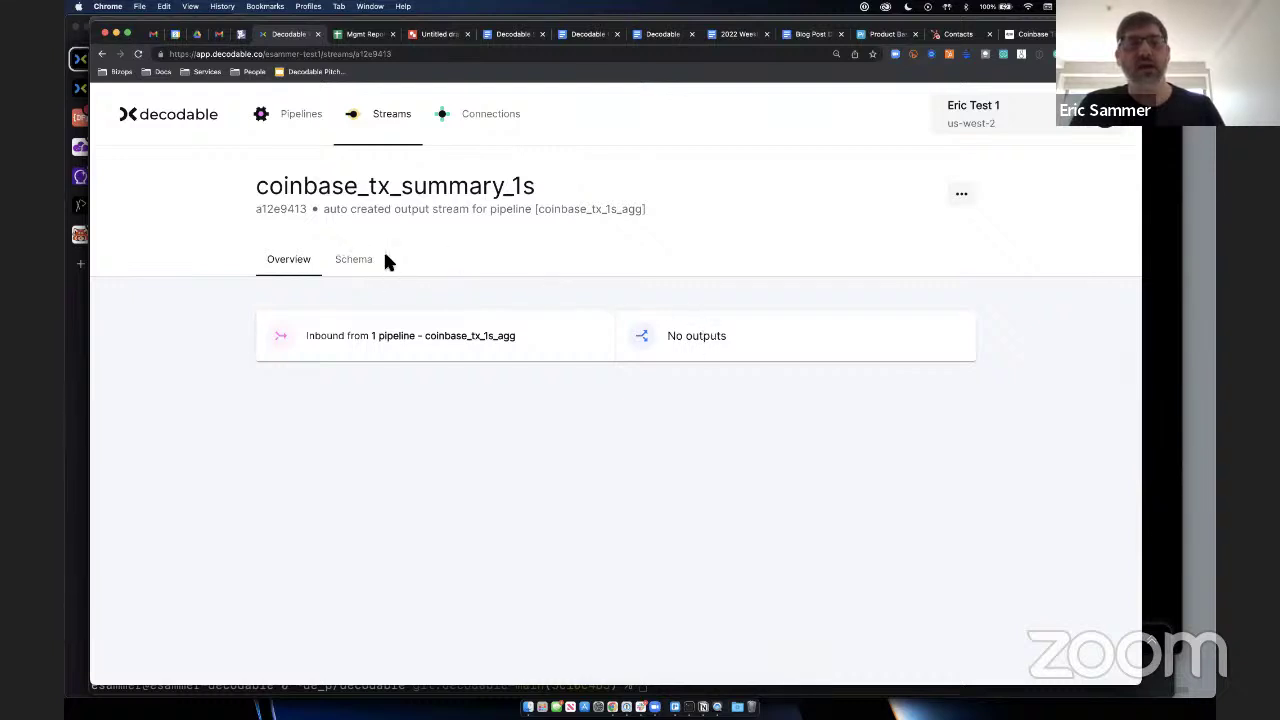
Step: Open the stream's inbound pipeline coinbase_tx_1s_agg and review its input and output metrics
{"action": "left_click", "coordinate": [407, 346]}
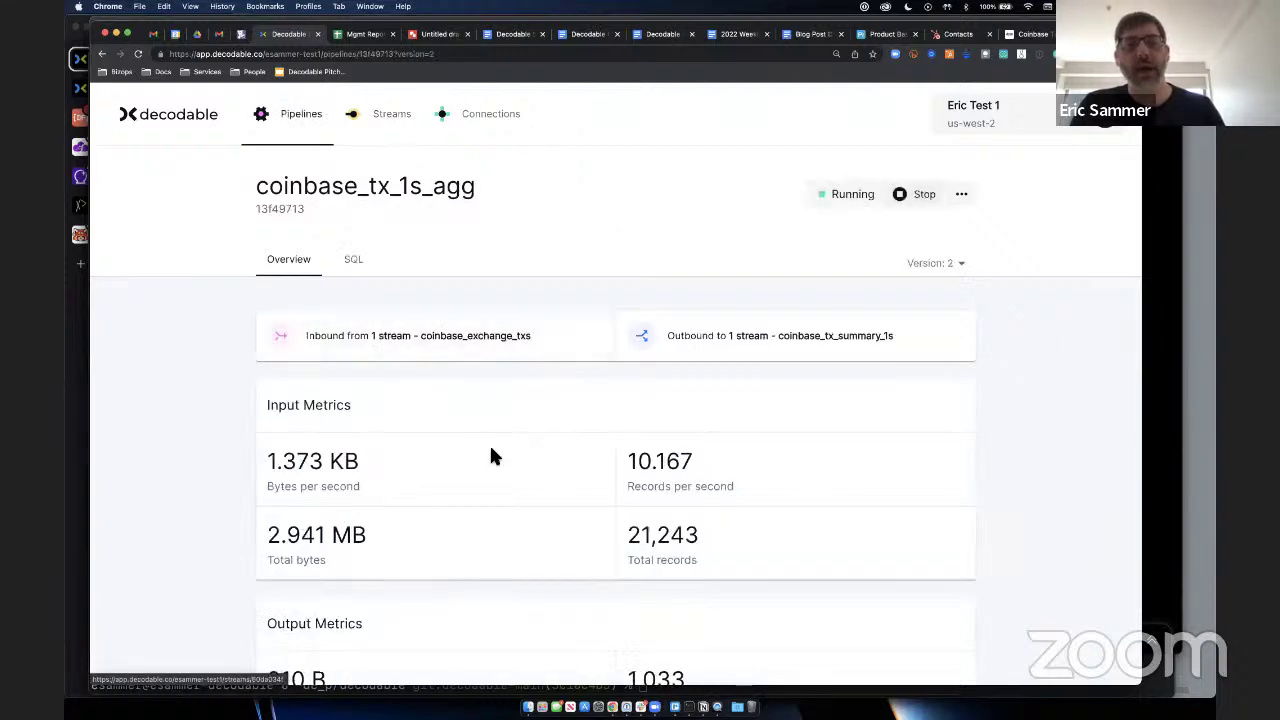
{"action": "scroll", "coordinate": [490, 452], "scroll_direction": "down", "scroll_amount": 3}
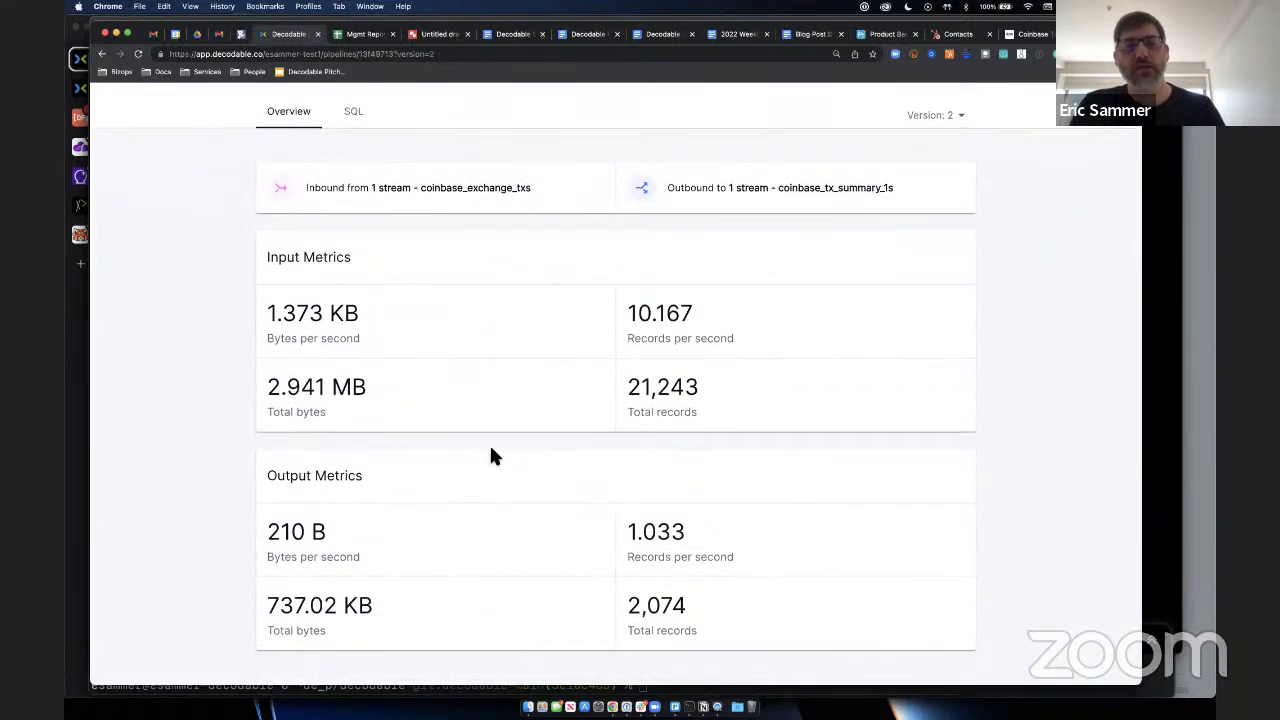
{"action": "scroll", "coordinate": [490, 452], "scroll_direction": "up", "scroll_amount": 3}
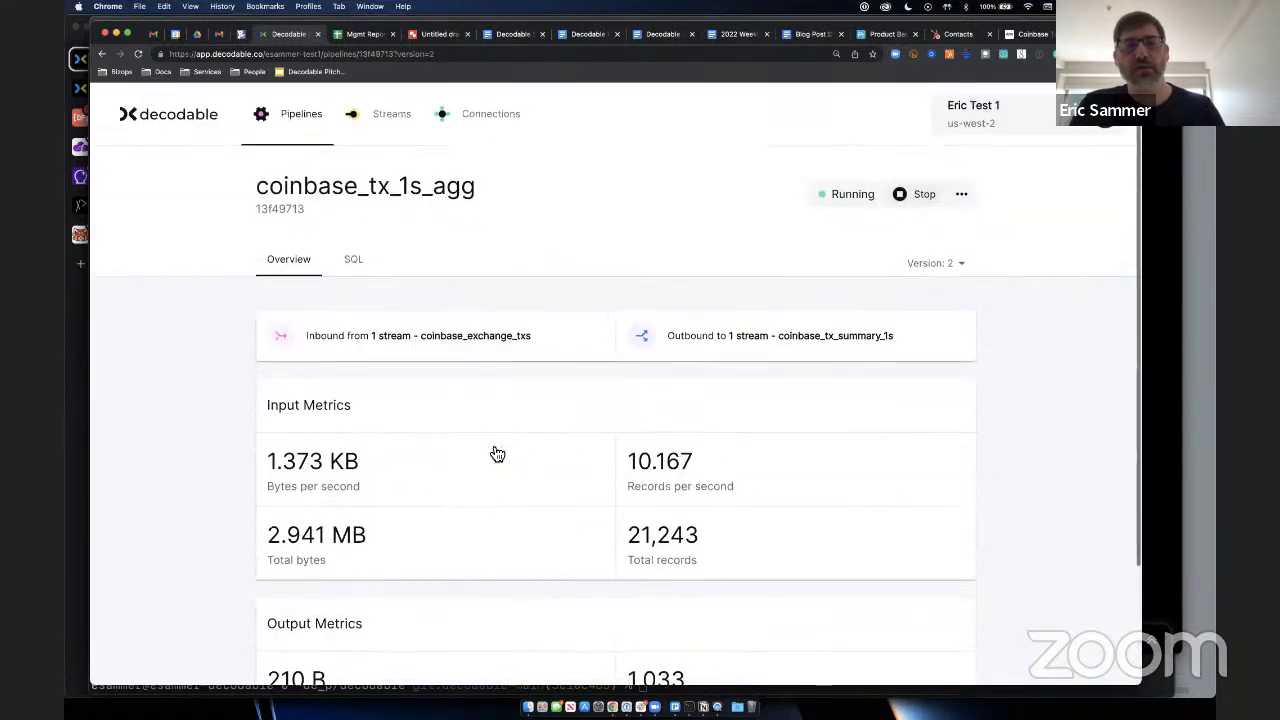
Step: Trace upstream through coinbase_exchange_txs and coinbase_tx_cleanse to the coinbase_tickers_1_ticker stream, and highlight that stream's name
{"action": "left_click", "coordinate": [494, 343]}
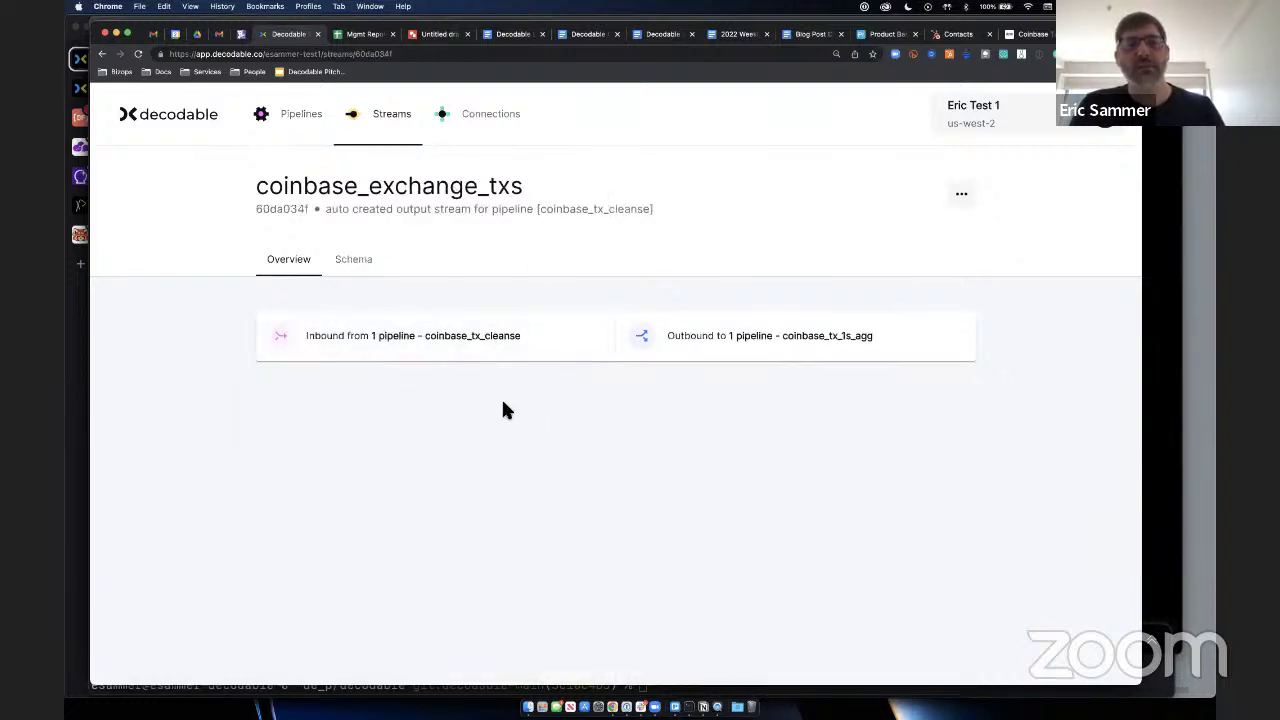
{"action": "left_click", "coordinate": [447, 340]}
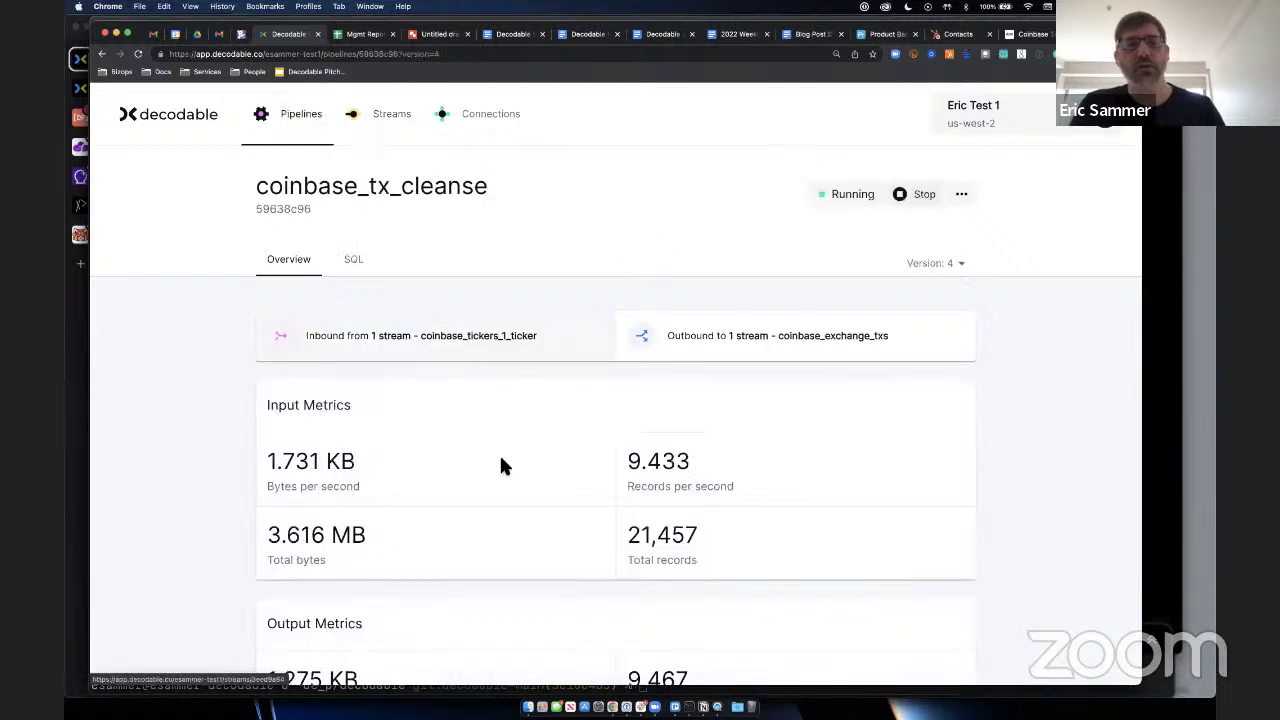
{"action": "scroll", "coordinate": [495, 450], "scroll_direction": "down", "scroll_amount": 2}
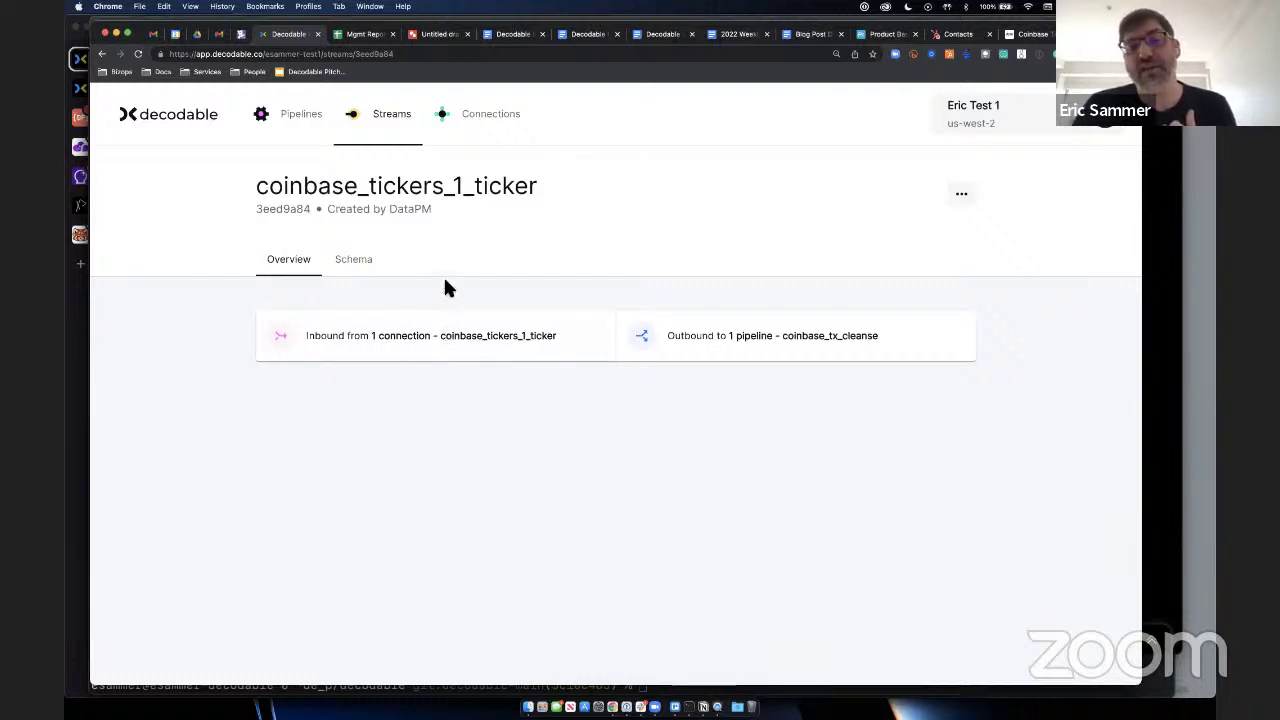
{"action": "double_click", "coordinate": [409, 193]}
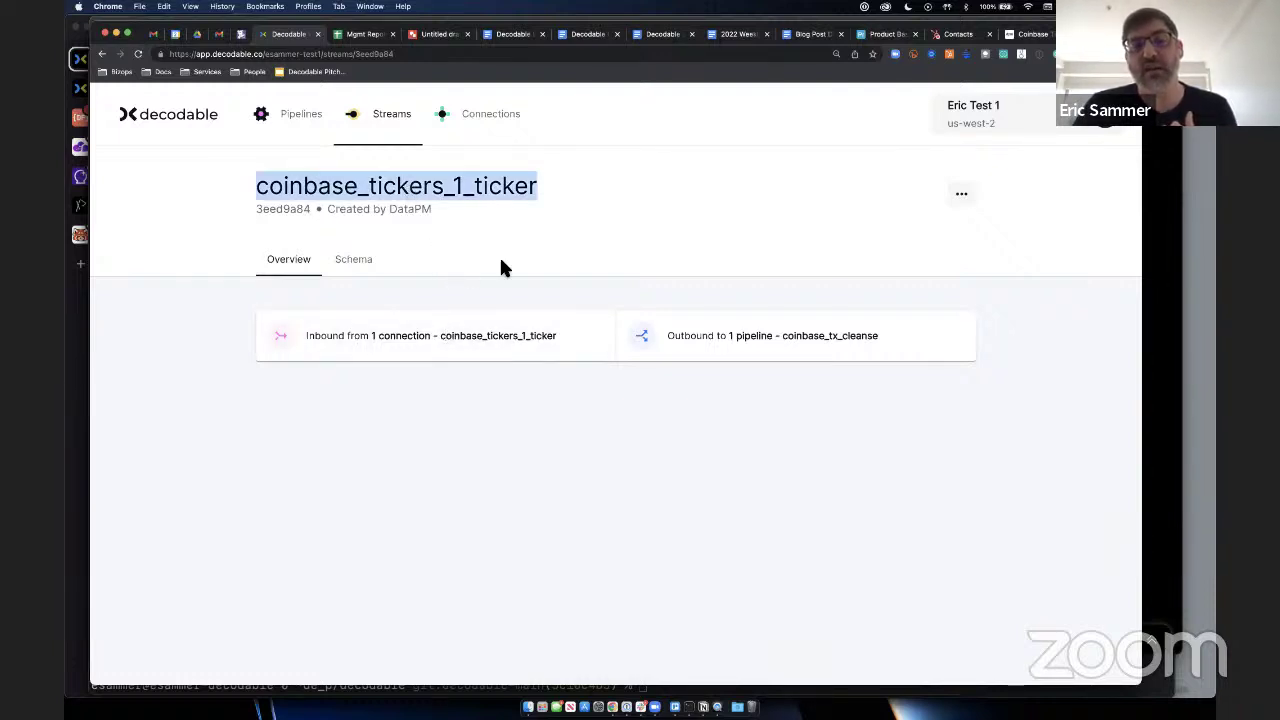
Step: Open the stream's outbound pipeline coinbase_tx_cleanse and review its input and output metrics
{"action": "left_click", "coordinate": [501, 263]}
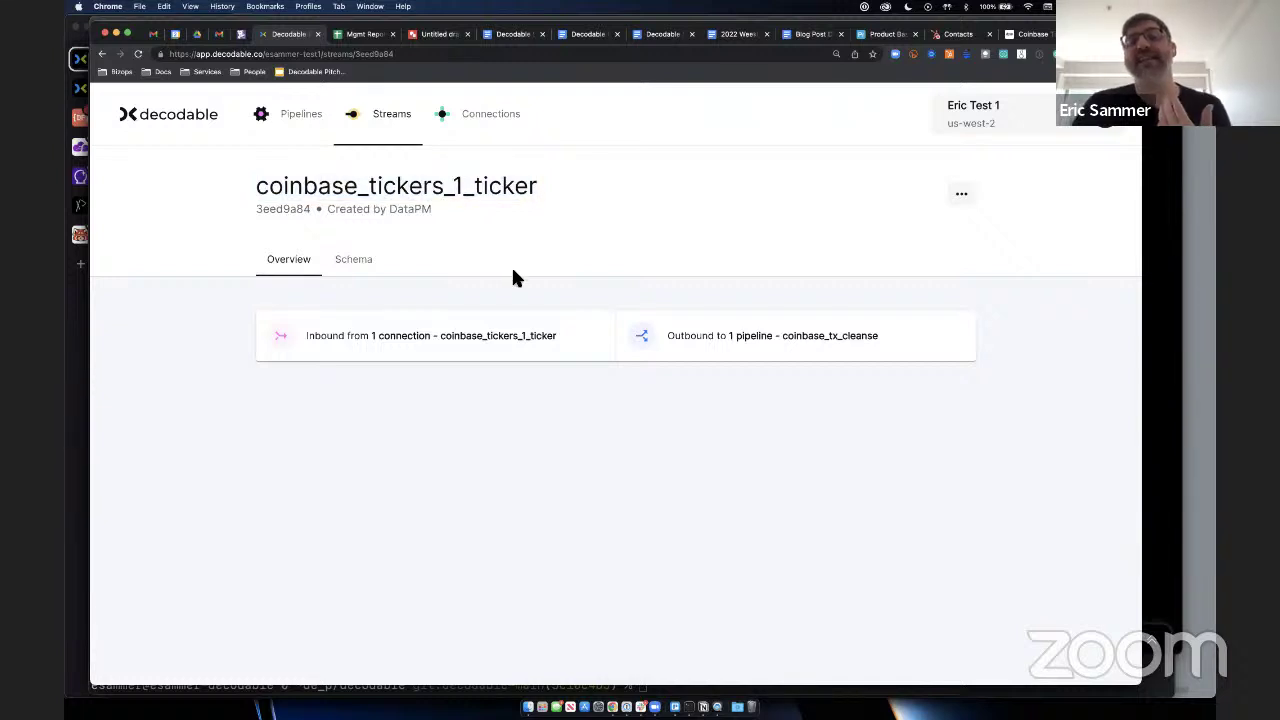
{"action": "left_click", "coordinate": [869, 354]}
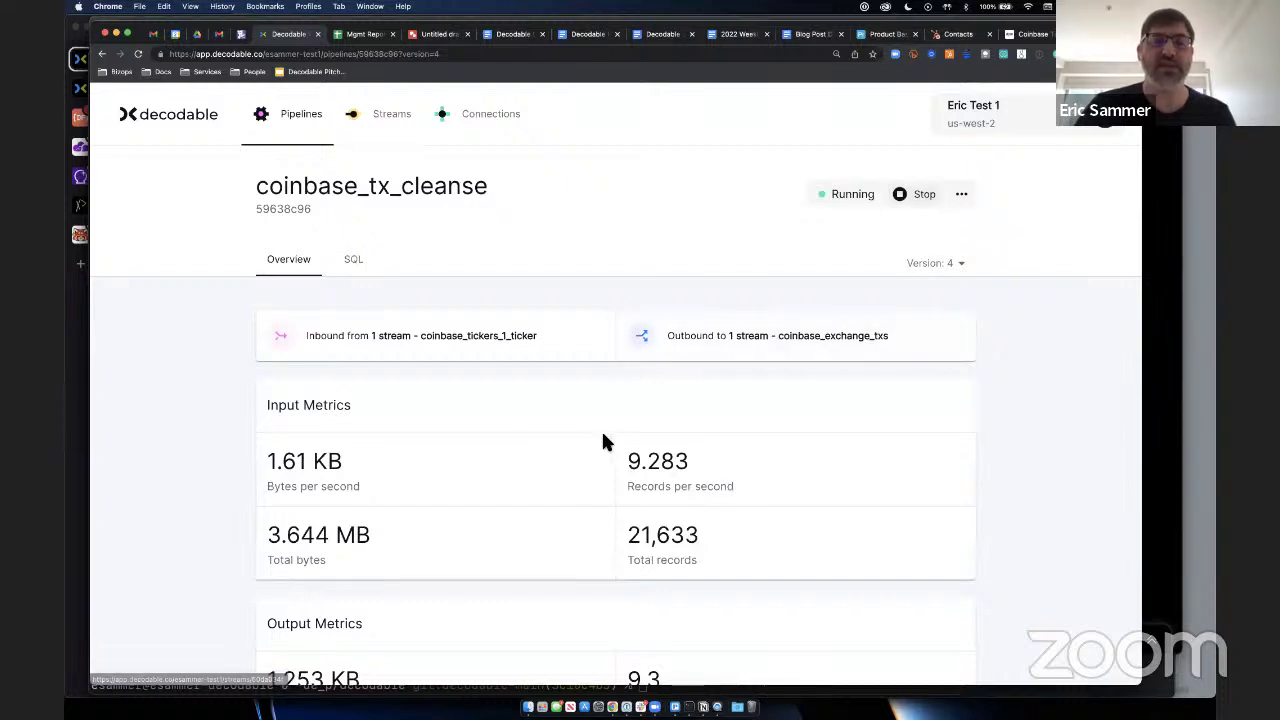
{"action": "scroll", "coordinate": [603, 441], "scroll_direction": "down", "scroll_amount": 2}
{"action": "scroll", "coordinate": [603, 435], "scroll_direction": "down", "scroll_amount": 1}
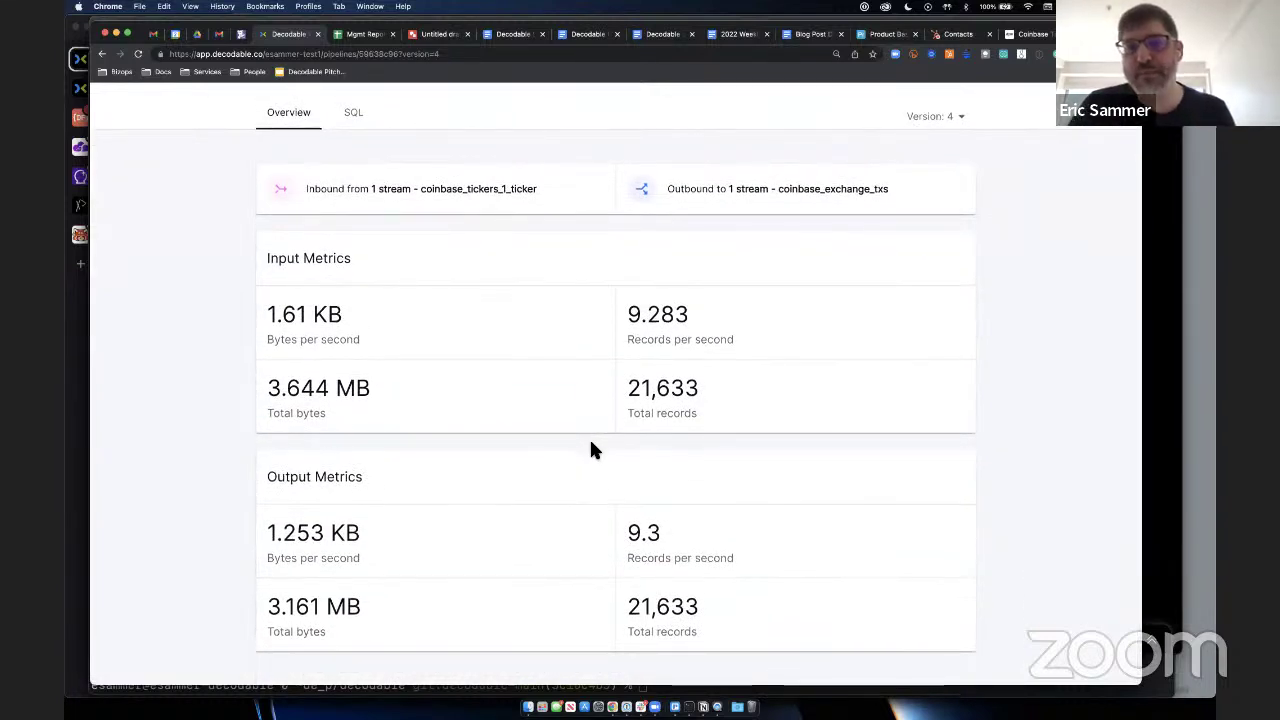
{"action": "scroll", "coordinate": [591, 449], "scroll_direction": "up", "scroll_amount": 3}
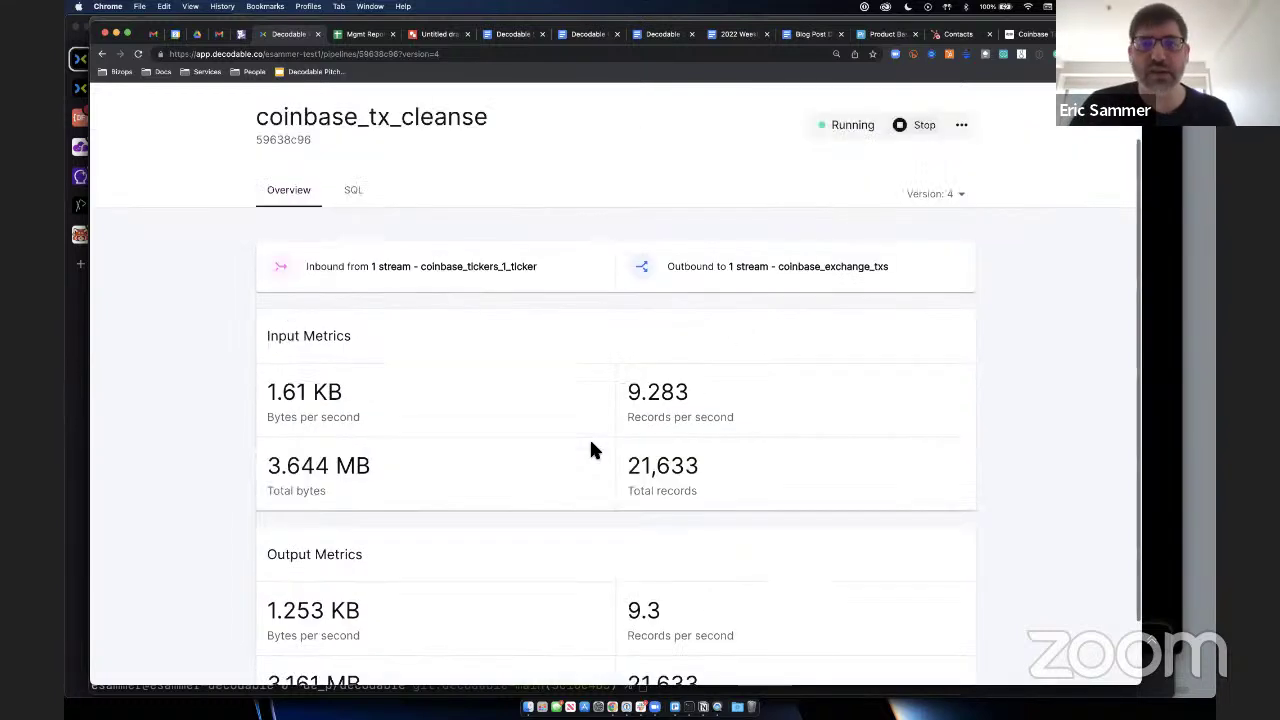
Step: Show the SQL of the coinbase_tx_cleanse pipeline and check its list of versions without switching version
{"action": "left_click", "coordinate": [354, 205]}
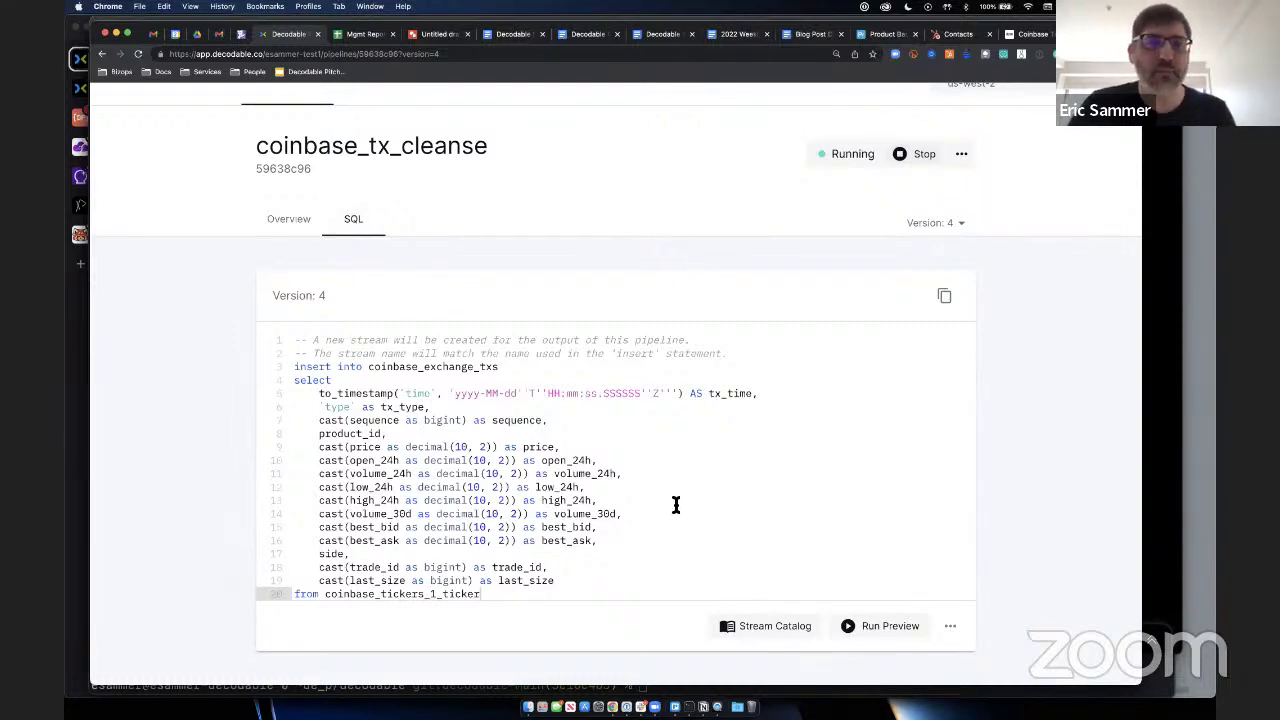
{"action": "left_click", "coordinate": [955, 225]}
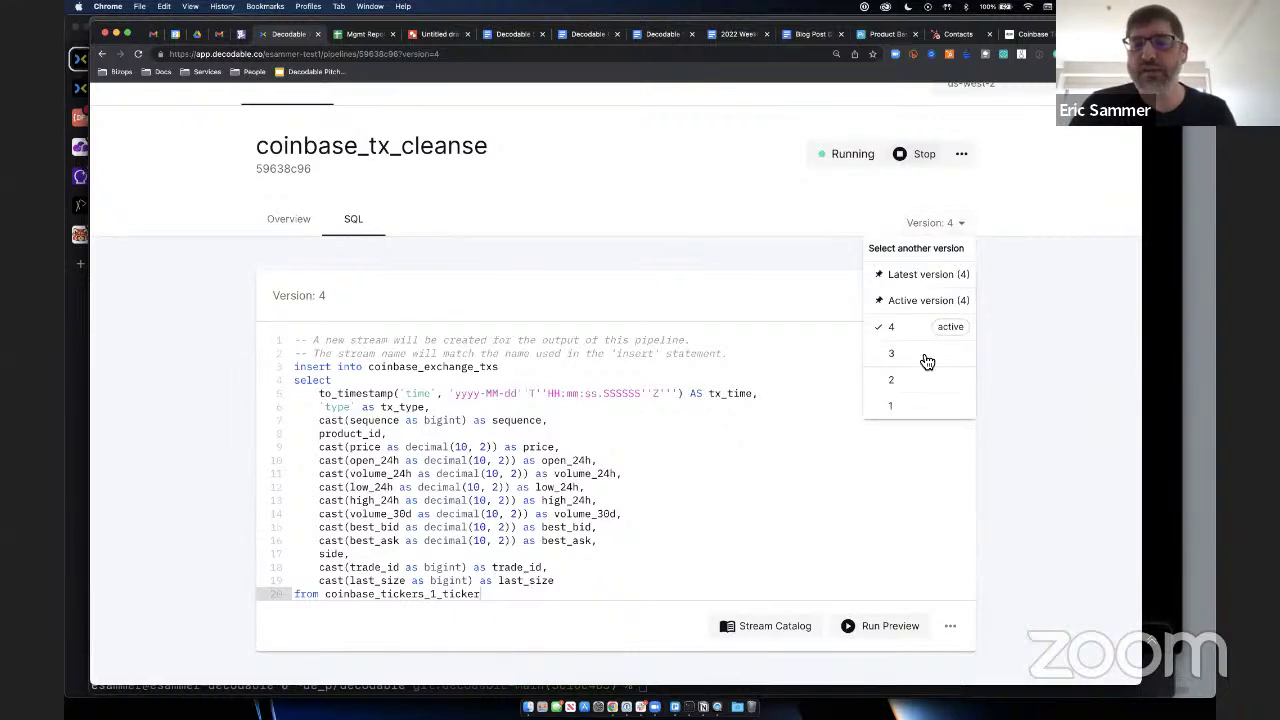
{"action": "left_click", "coordinate": [738, 266]}
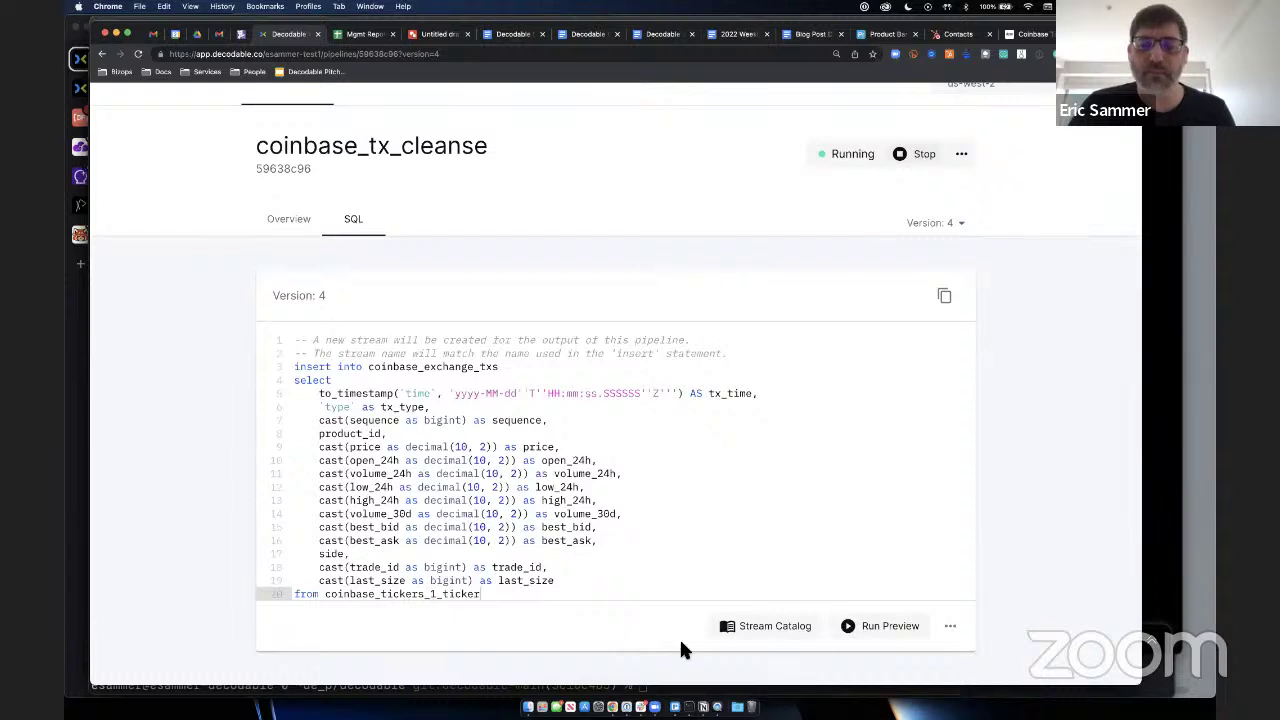
Step: Examine the pipeline's select and cast statements and highlight the line "insert into coinbase_exchange_txs"
{"action": "scroll", "coordinate": [681, 509], "scroll_direction": "up", "scroll_amount": 1}
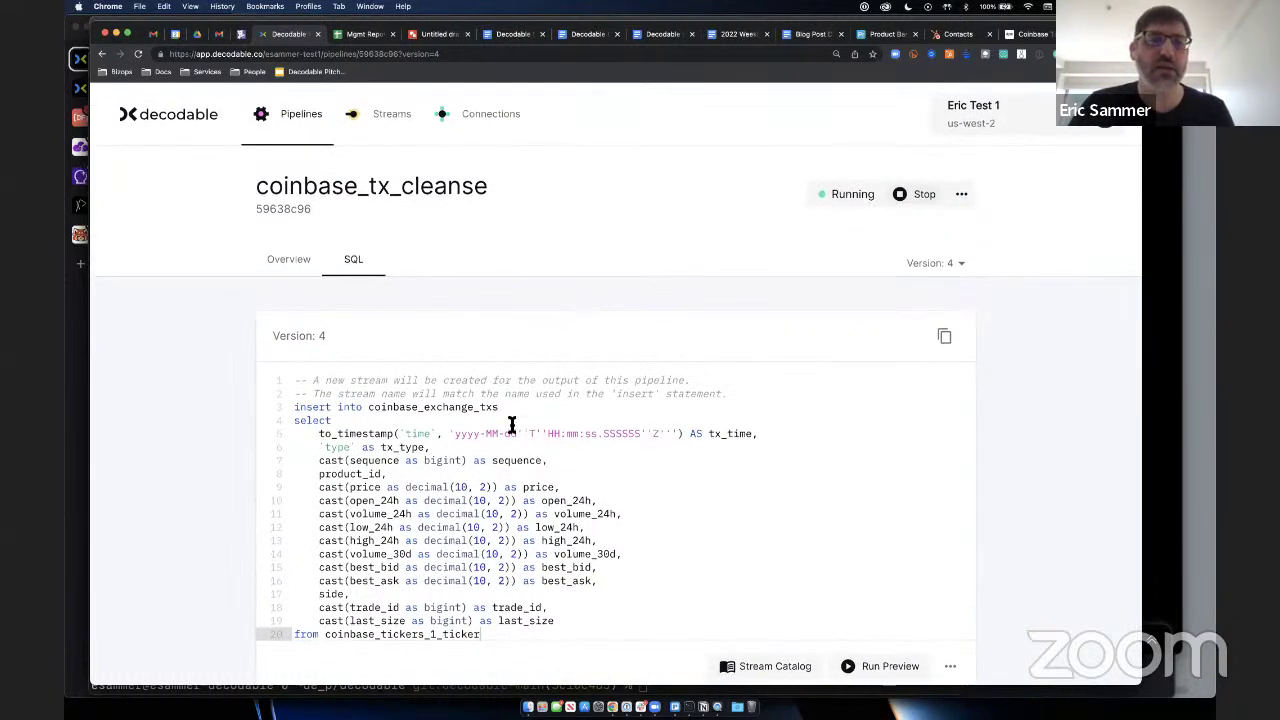
{"action": "scroll", "coordinate": [511, 440], "scroll_direction": "down", "scroll_amount": 1}
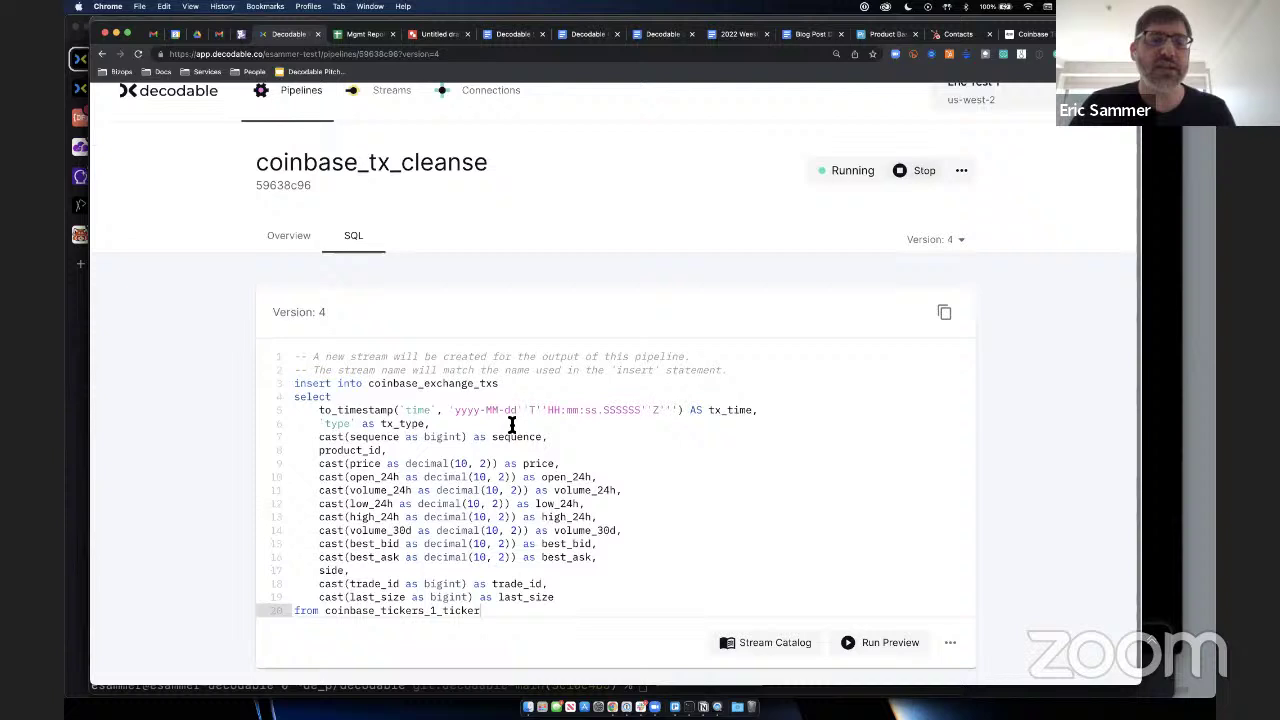
{"action": "left_click", "coordinate": [408, 558]}
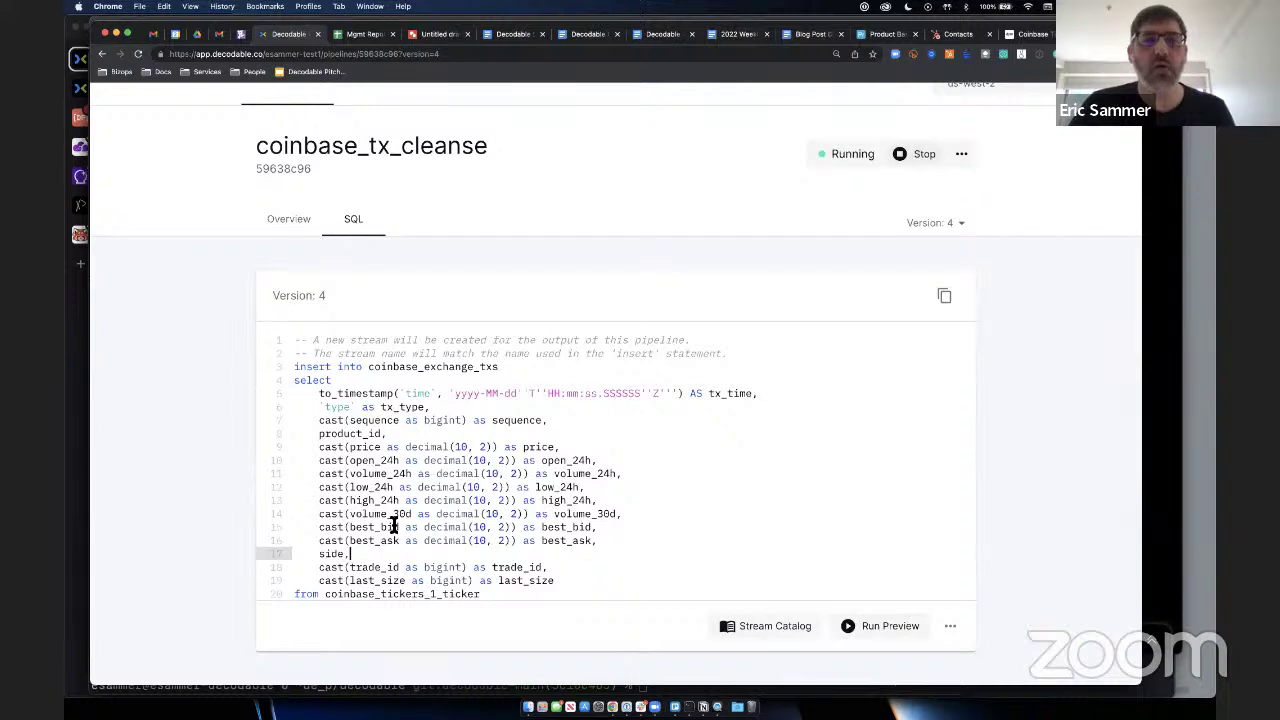
{"action": "scroll", "coordinate": [197, 477], "scroll_direction": "up", "scroll_amount": 2}
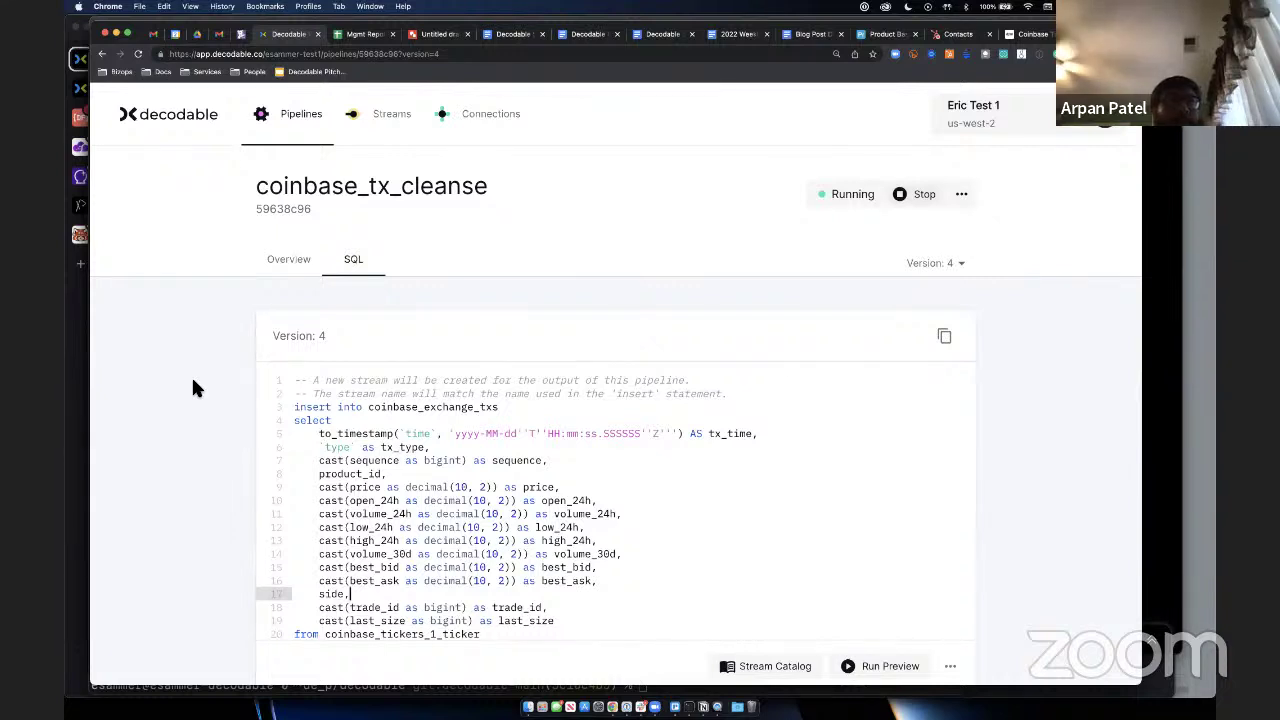
{"action": "scroll", "coordinate": [193, 388], "scroll_direction": "down", "scroll_amount": 1}
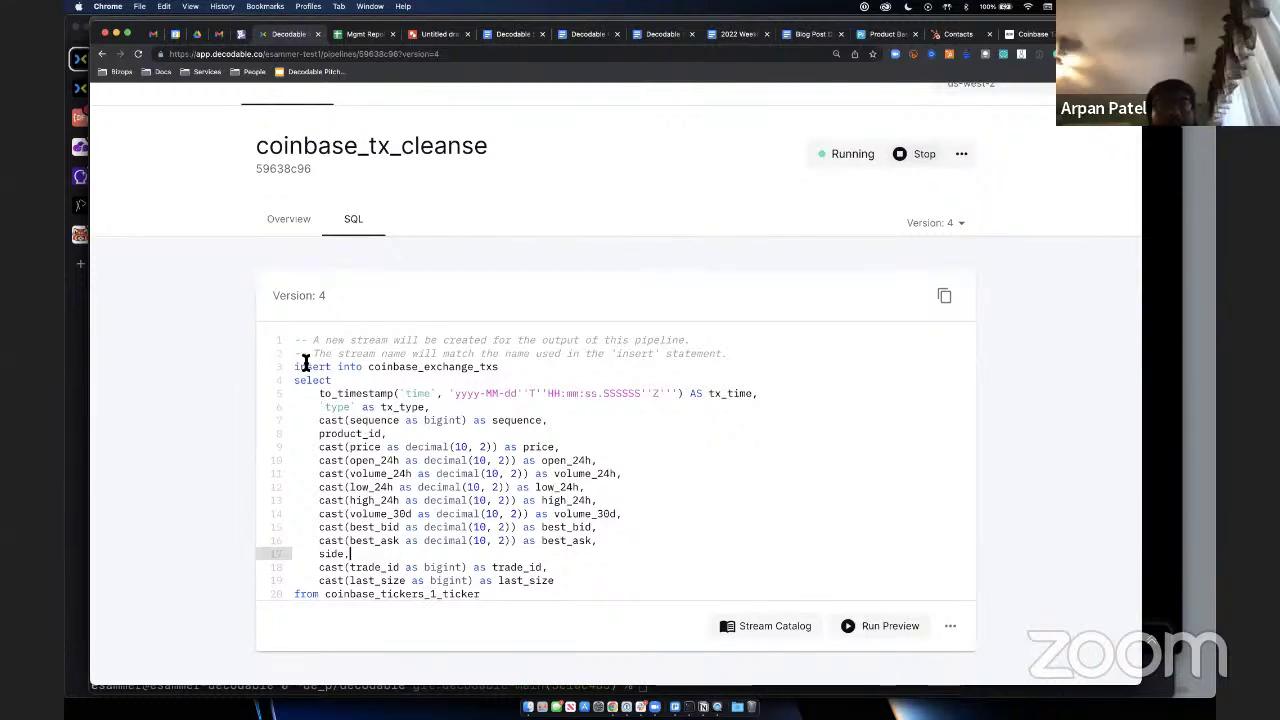
{"action": "left_click_drag", "start_coordinate": [306, 366], "coordinate": [512, 368]}
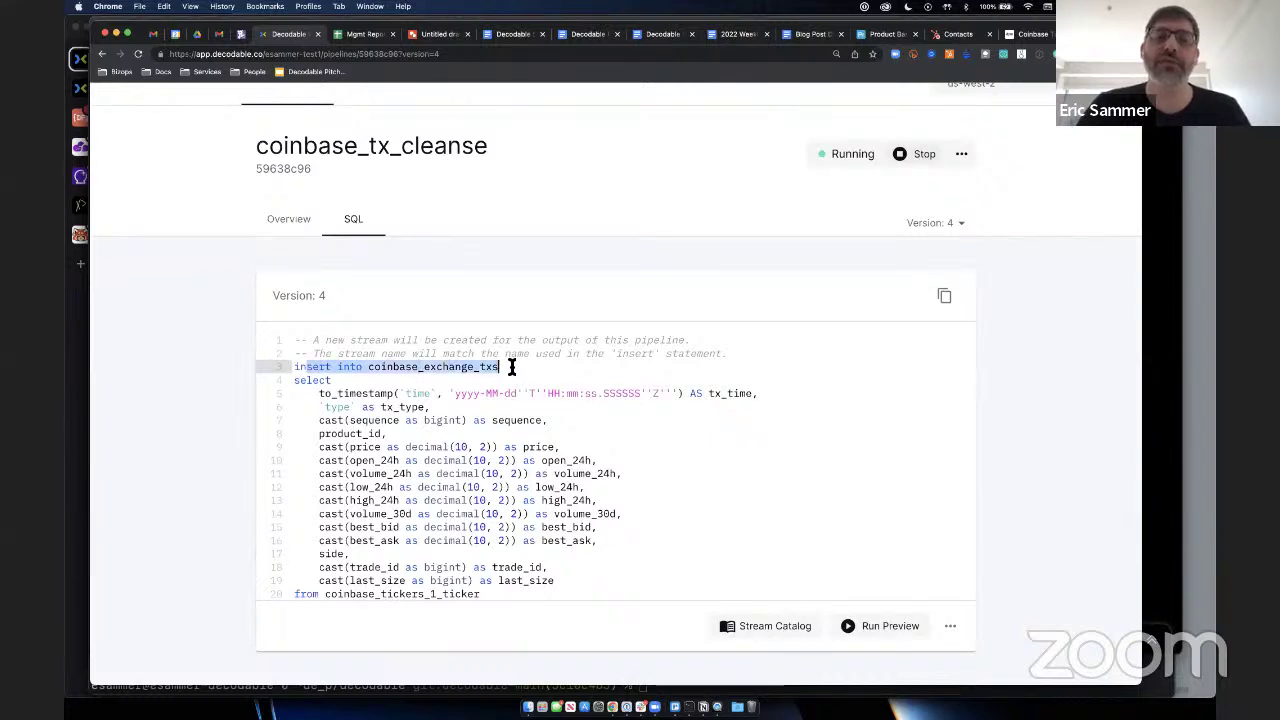
{"action": "left_click", "coordinate": [437, 378]}
{"action": "scroll", "coordinate": [367, 233], "scroll_direction": "up", "scroll_amount": 2}
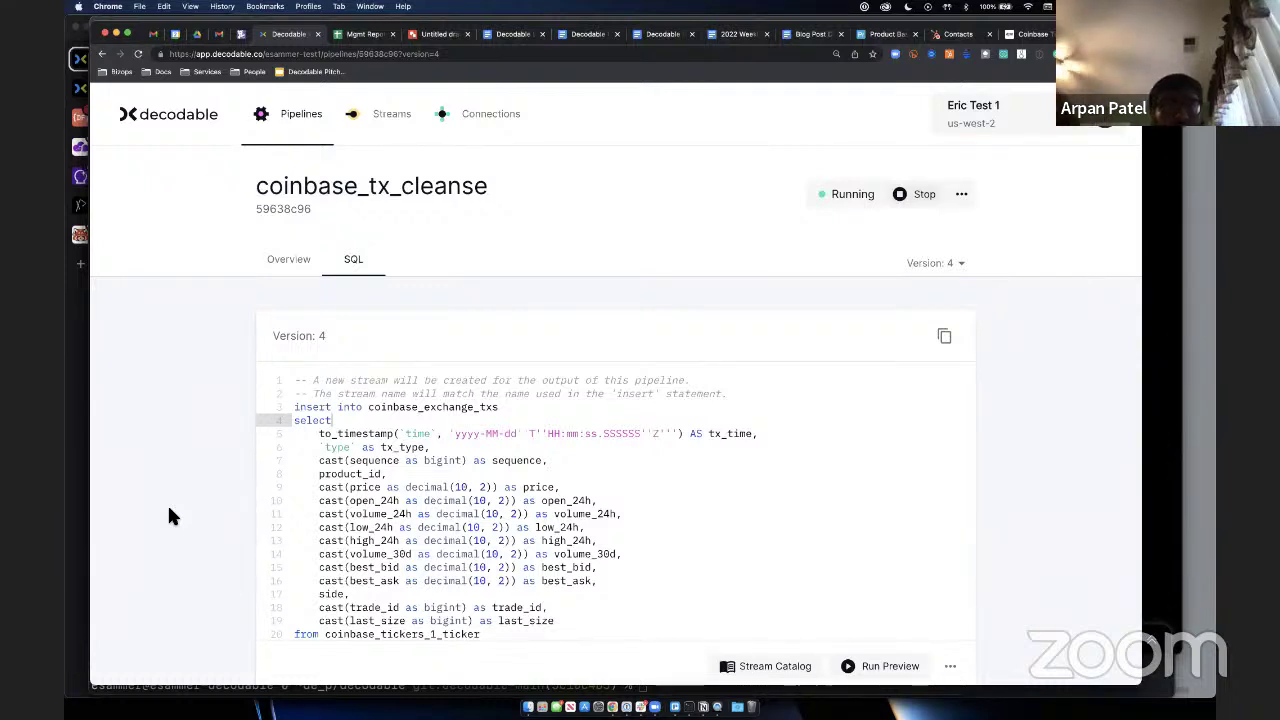
Step: Check the current account's details and open the pricing page of the Decodable website in a new browser tab
{"action": "left_click", "coordinate": [993, 106]}
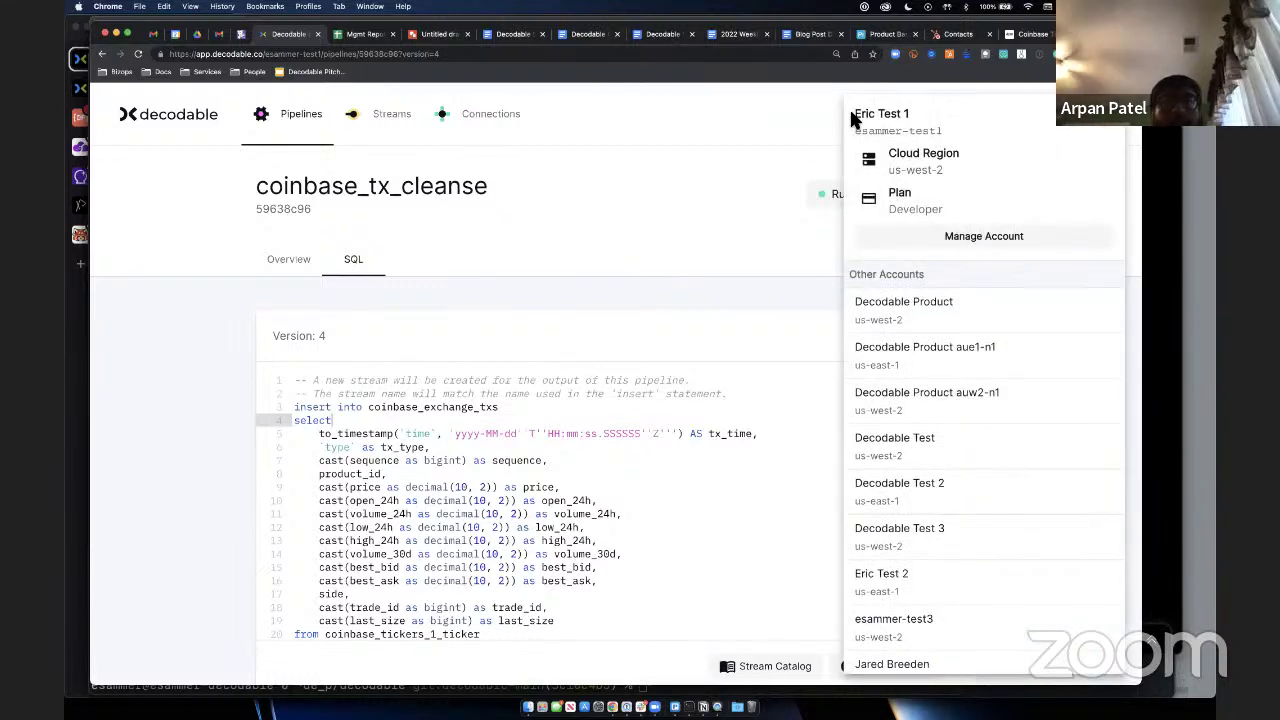
{"action": "left_click", "coordinate": [639, 251]}
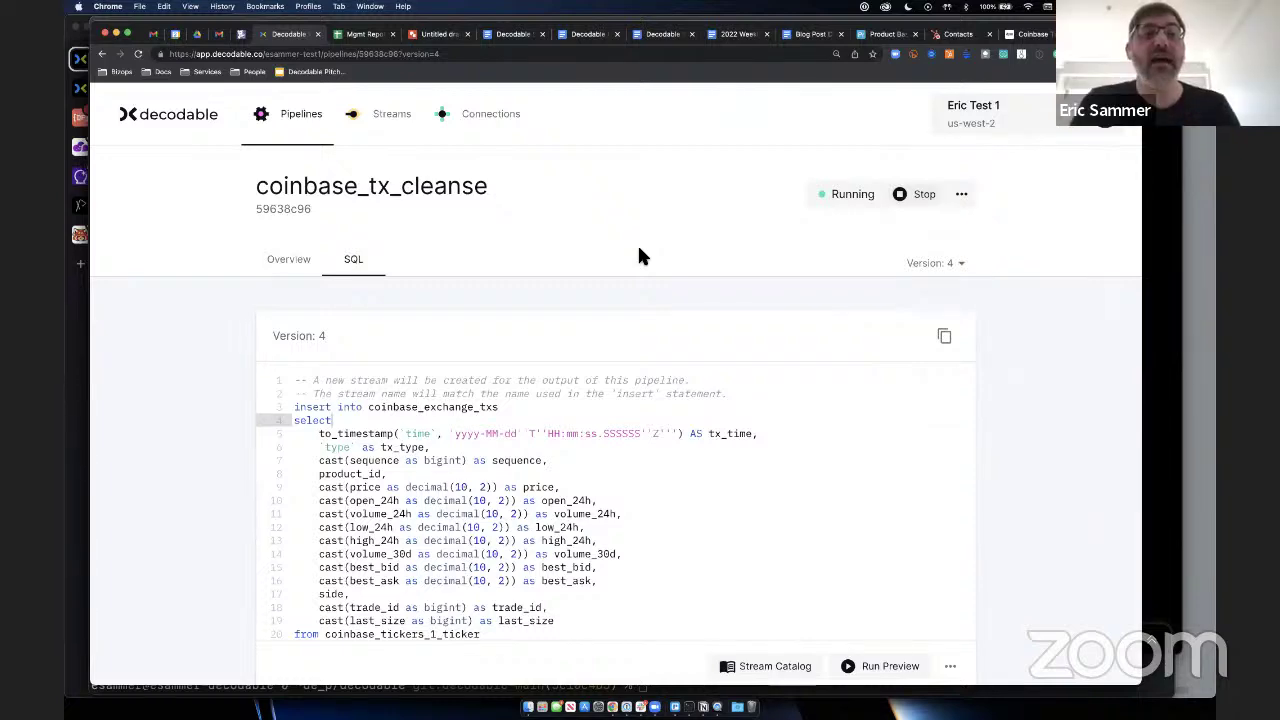
{"action": "key", "text": "ctrl+t"}
{"action": "type", "text": "decodabl"}
{"action": "key", "text": "Return"}
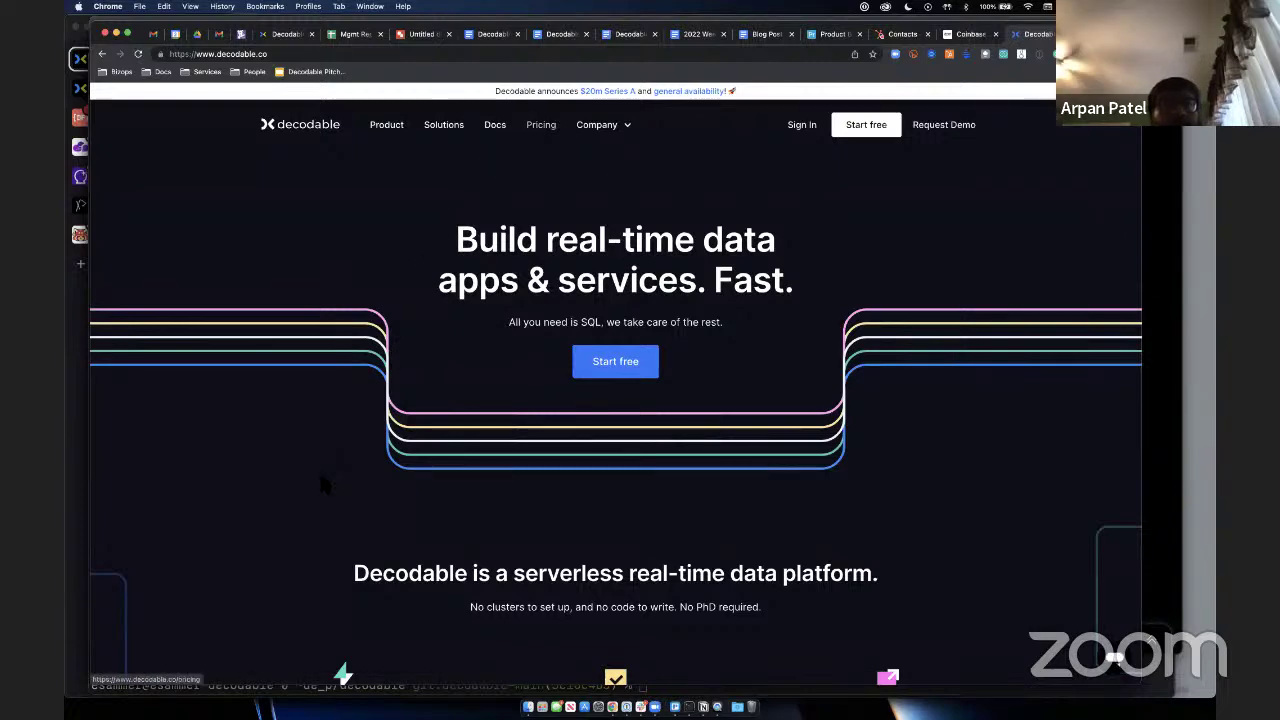
{"action": "scroll", "coordinate": [320, 484], "scroll_direction": "down", "scroll_amount": 3}
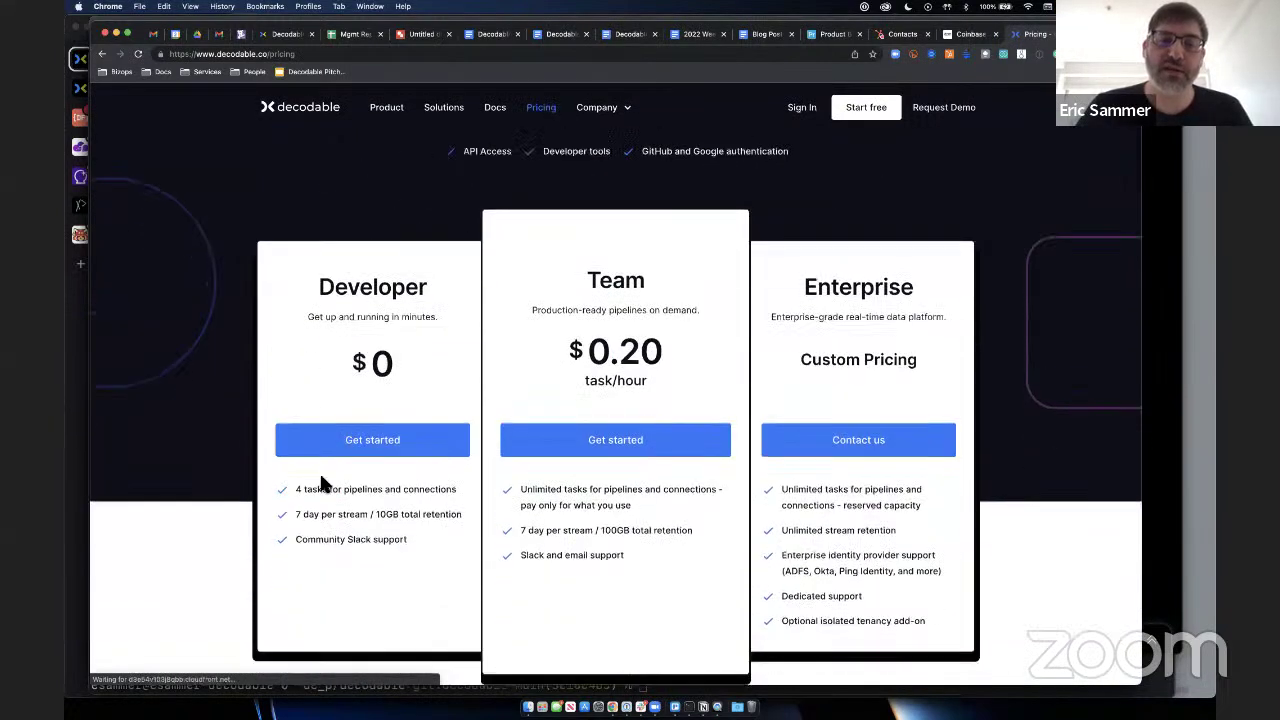
Step: Highlight the Developer plan's "4 tasks for pipelines and connections" allowance and clear the highlight
{"action": "left_click_drag", "start_coordinate": [296, 440], "coordinate": [326, 437]}
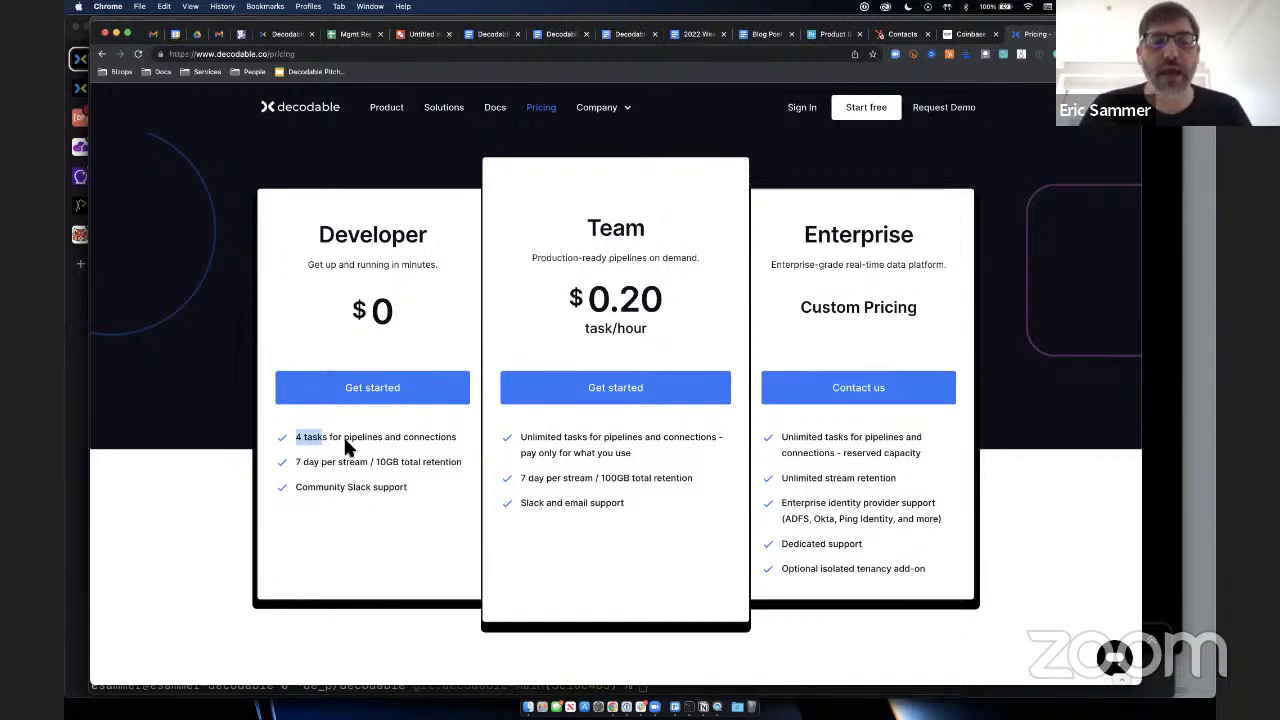
{"action": "left_click_drag", "start_coordinate": [328, 438], "coordinate": [418, 437]}
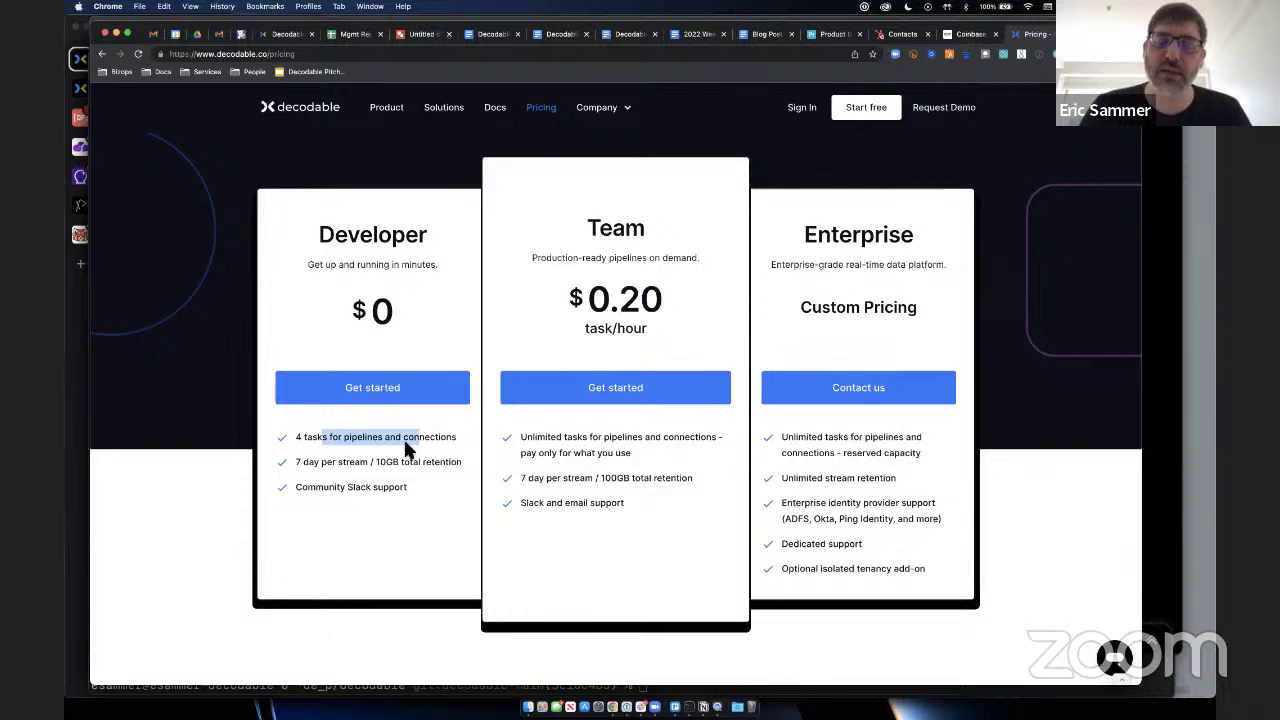
{"action": "left_click", "coordinate": [335, 447]}
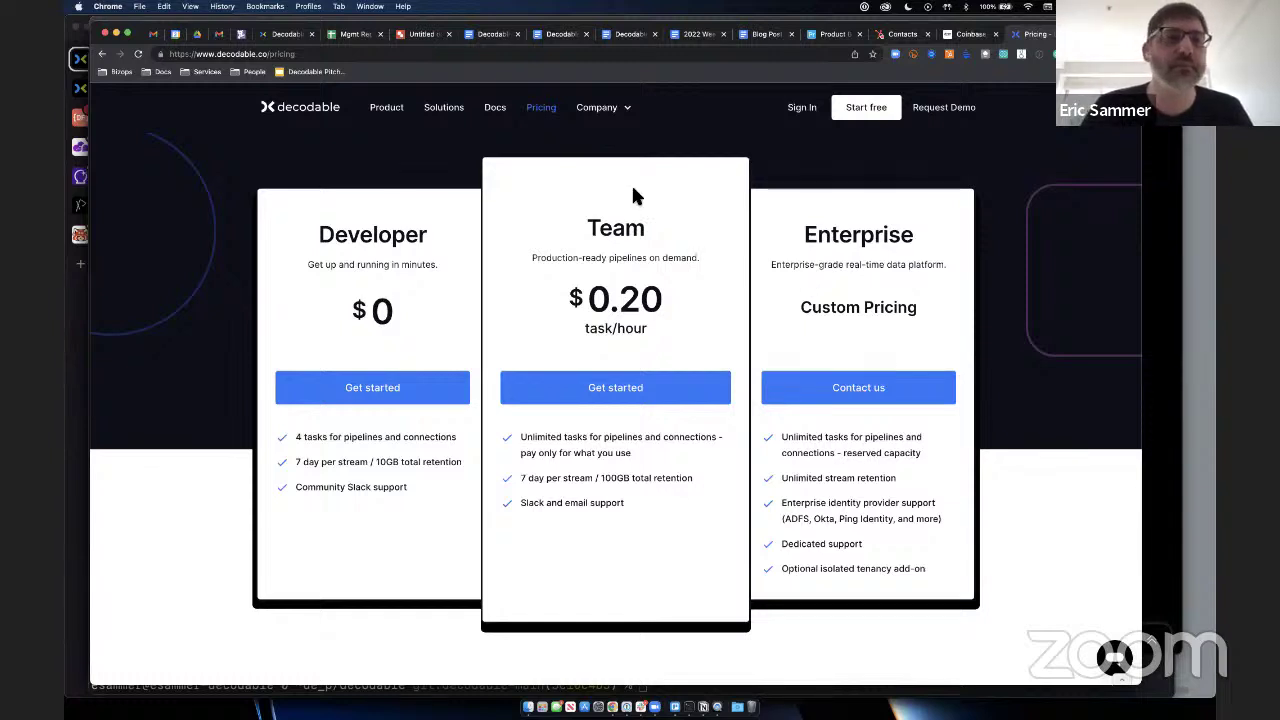
Step: Return to the coinbase_tx_cleanse pipeline's browser tab and highlight the Developer plan in the account details
{"action": "left_click", "coordinate": [285, 34]}
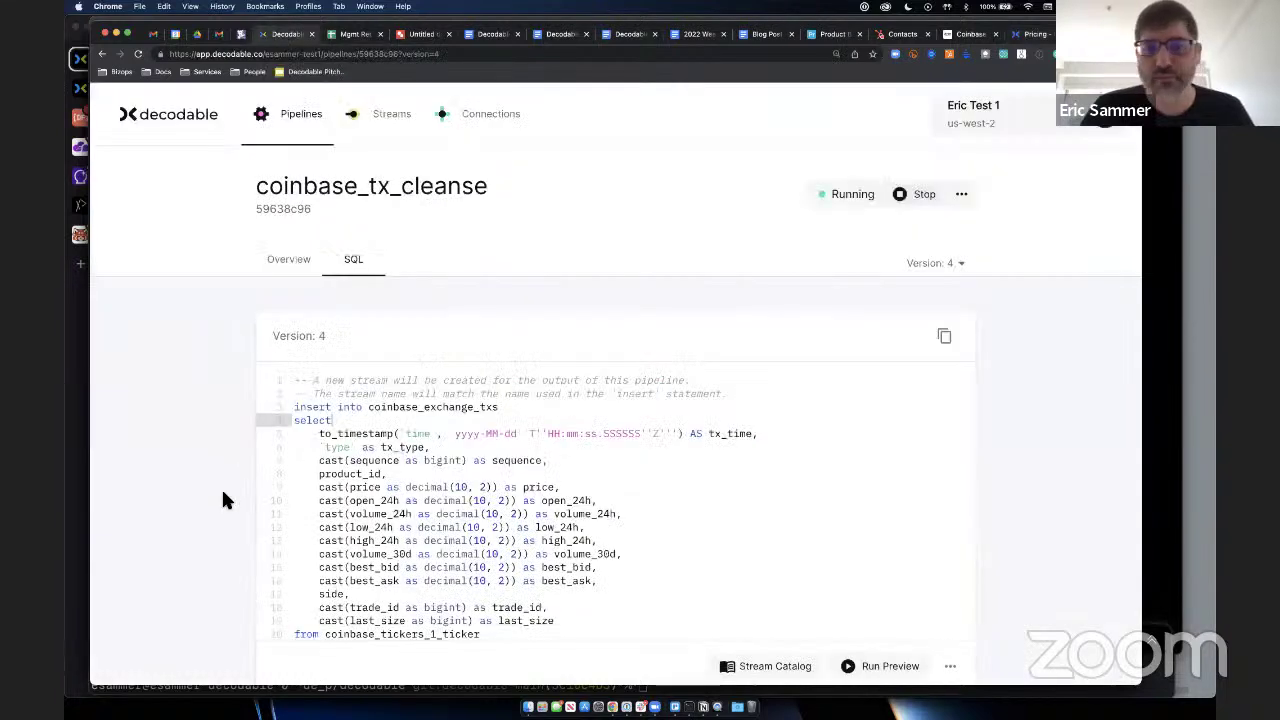
{"action": "scroll", "coordinate": [223, 497], "scroll_direction": "down", "scroll_amount": 1}
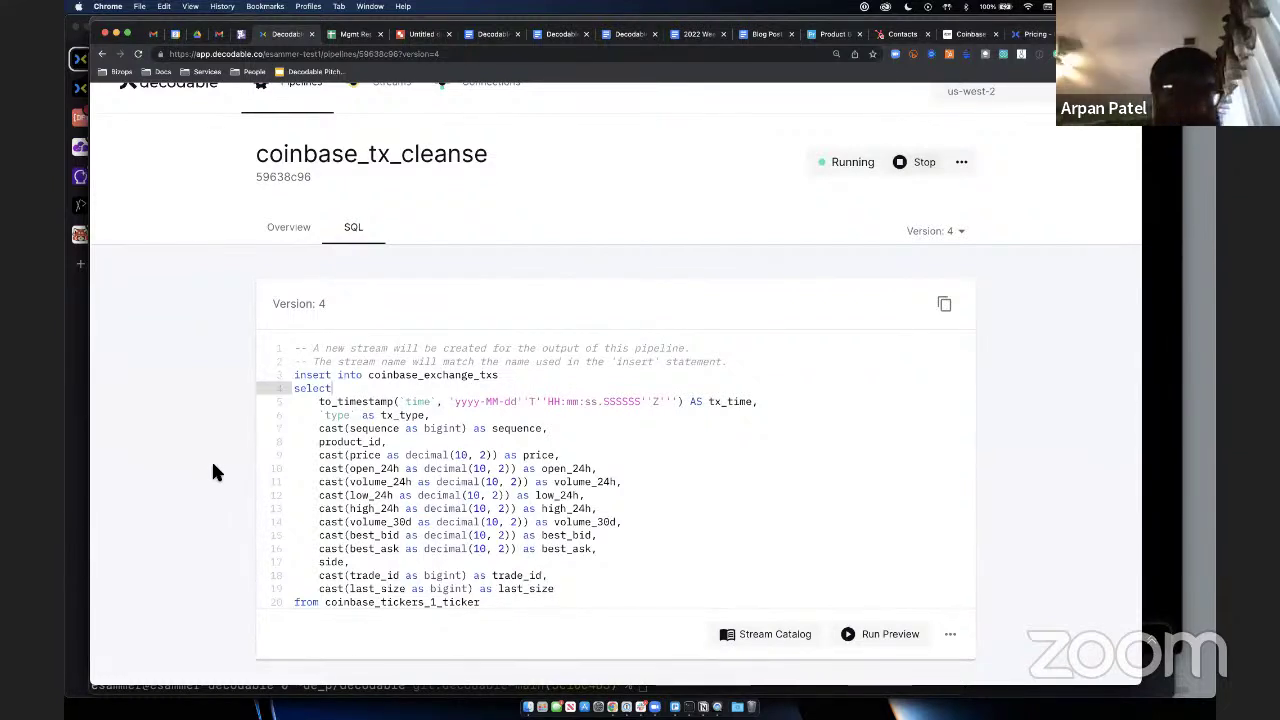
{"action": "scroll", "coordinate": [212, 464], "scroll_direction": "up", "scroll_amount": 1}
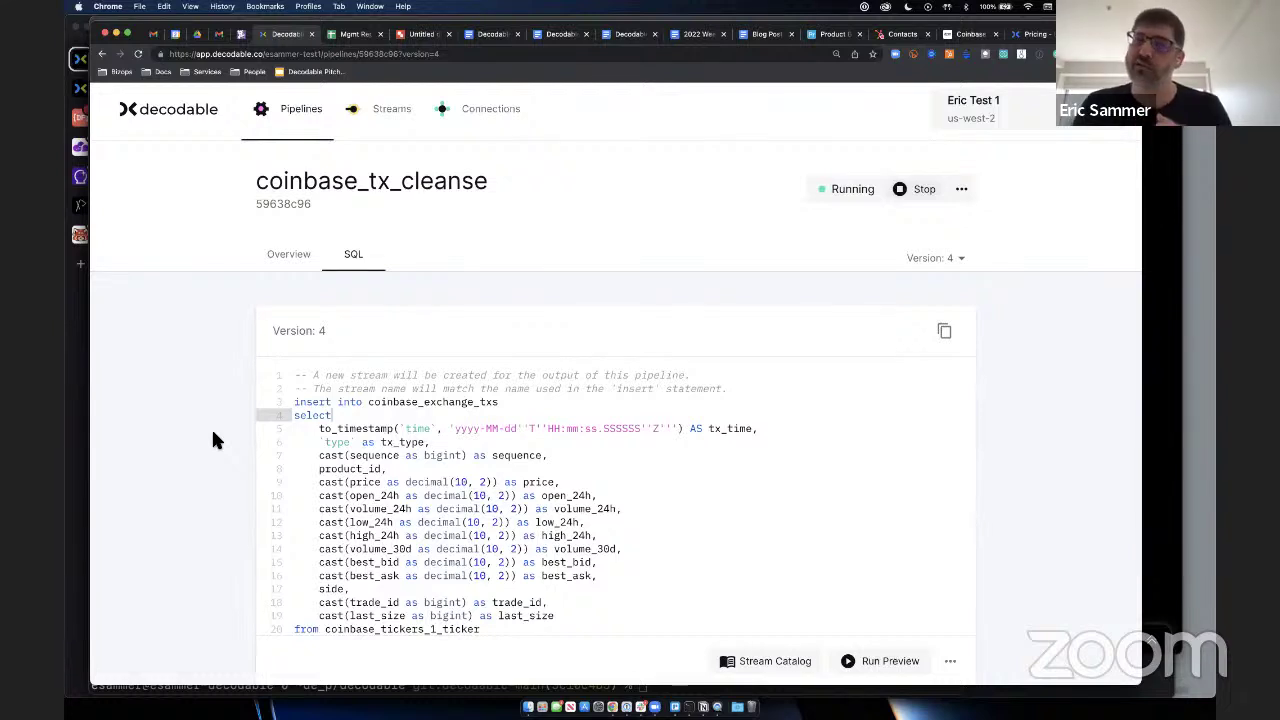
{"action": "left_click", "coordinate": [997, 114]}
{"action": "double_click", "coordinate": [900, 209]}
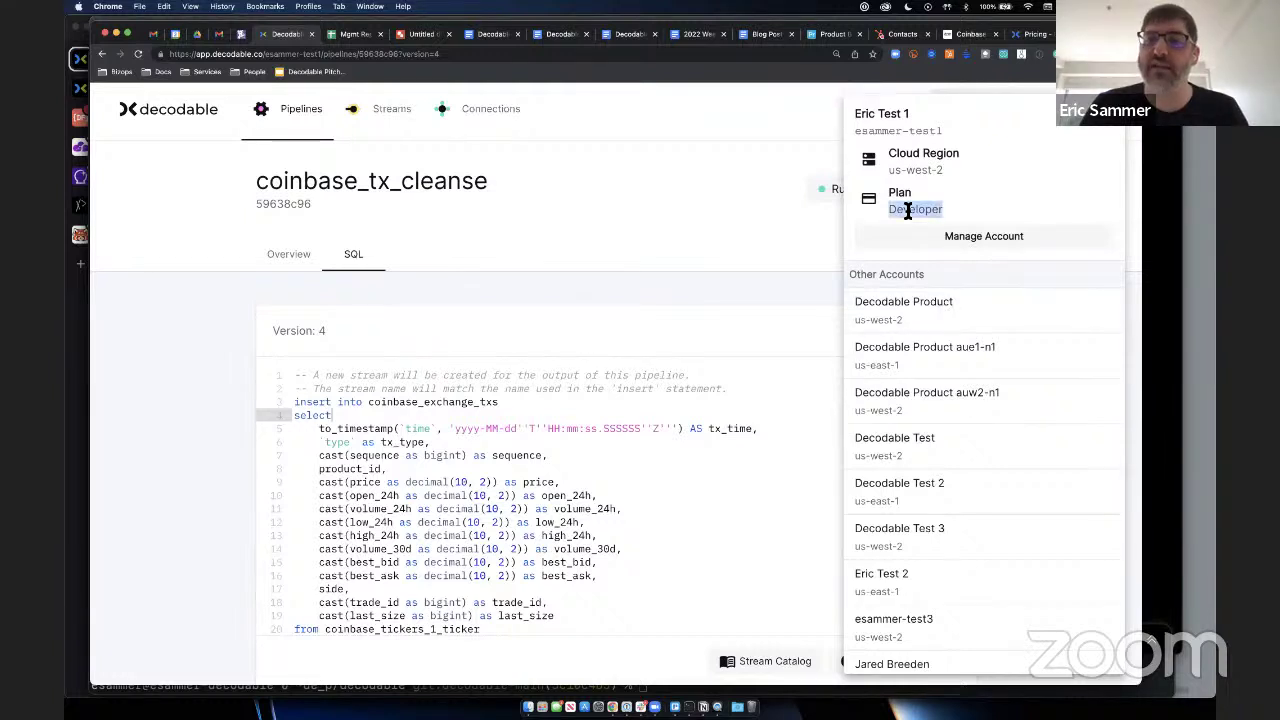
{"action": "left_click", "coordinate": [761, 250]}
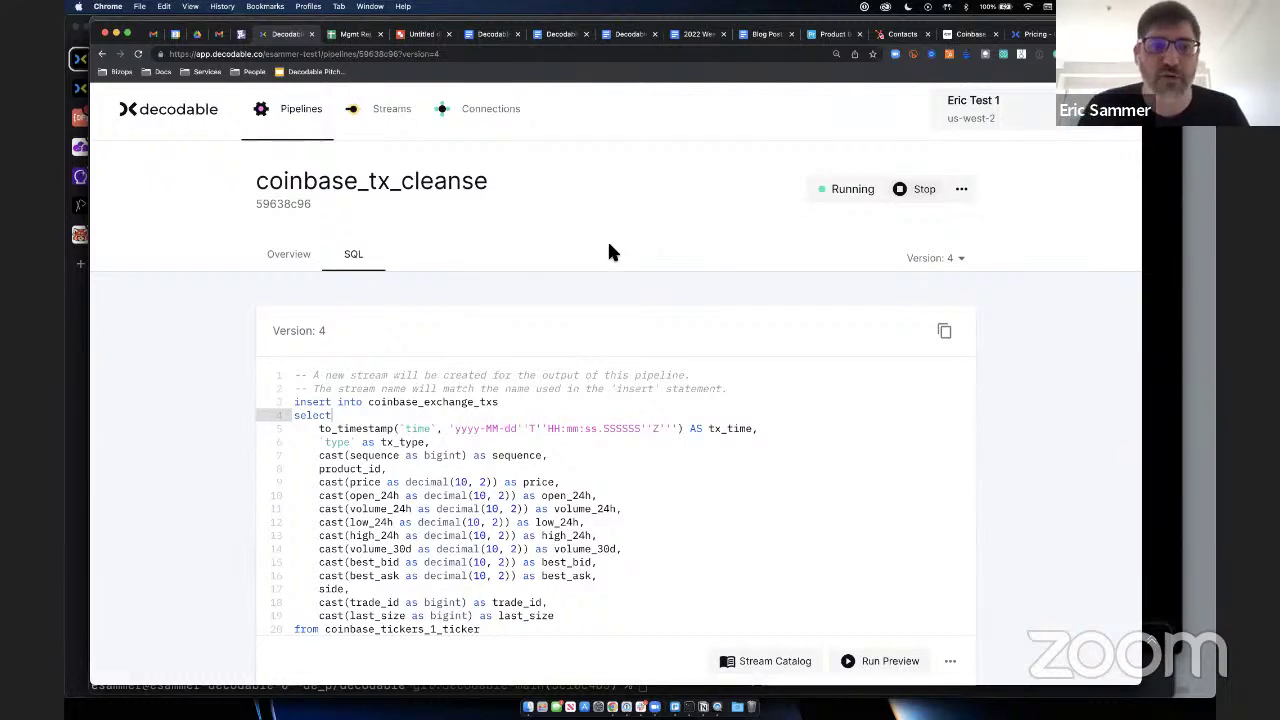
{"action": "scroll", "coordinate": [212, 447], "scroll_direction": "down", "scroll_amount": 2}
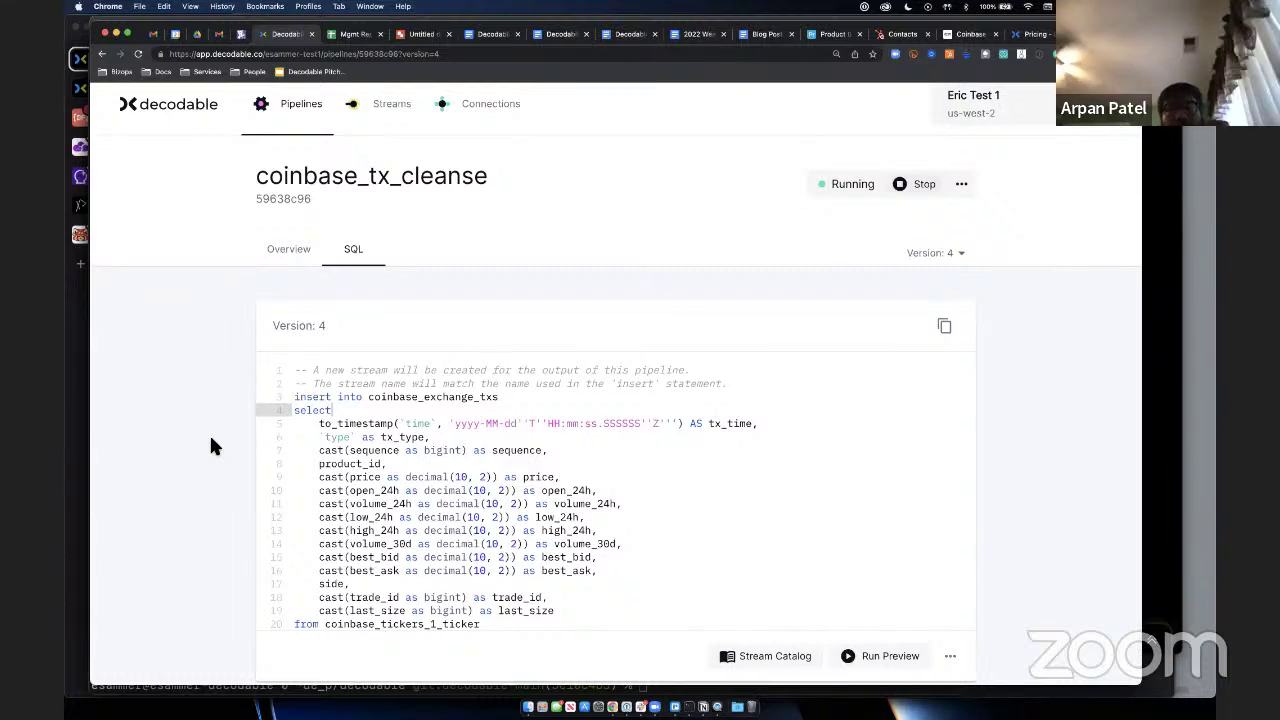
Step: Open the list of connections and start creating a new connection to view the source connectors
{"action": "left_click", "coordinate": [484, 104]}
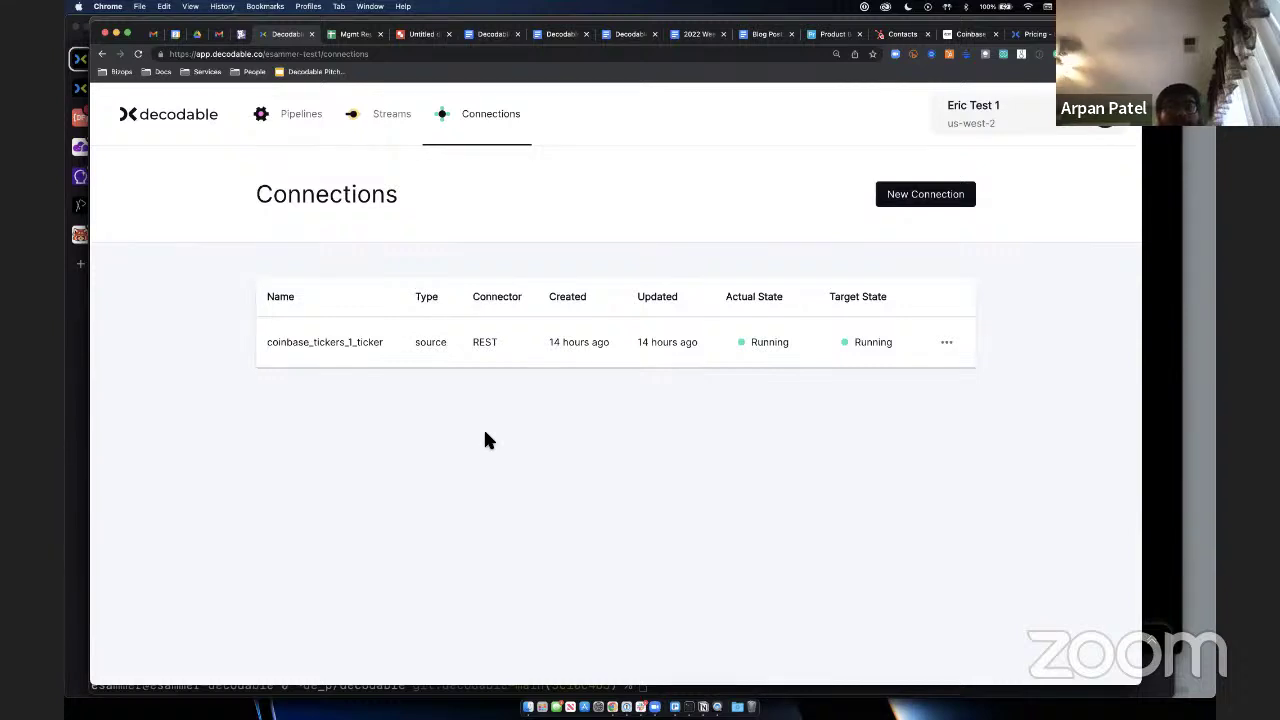
{"action": "left_click", "coordinate": [927, 198]}
{"action": "scroll", "coordinate": [617, 473], "scroll_direction": "down", "scroll_amount": 2}
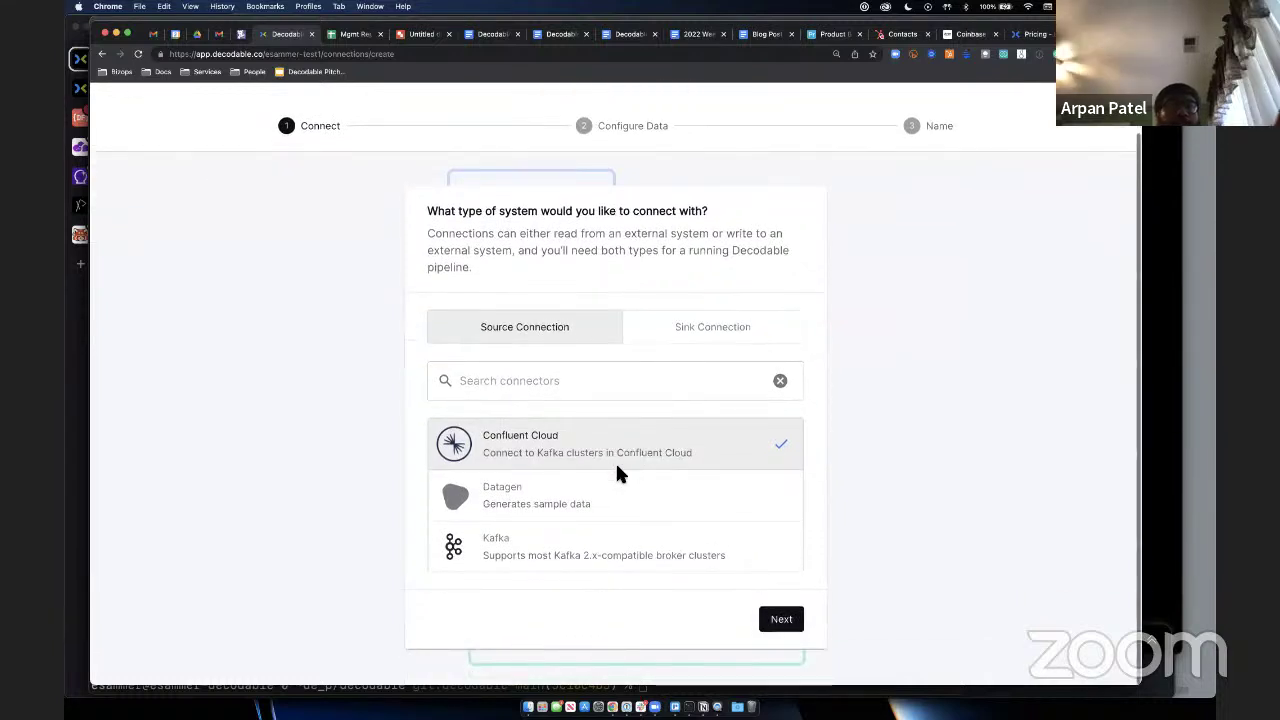
Step: Switch the new connection's type to Sink Connection and look through the available sink connectors
{"action": "left_click", "coordinate": [634, 340]}
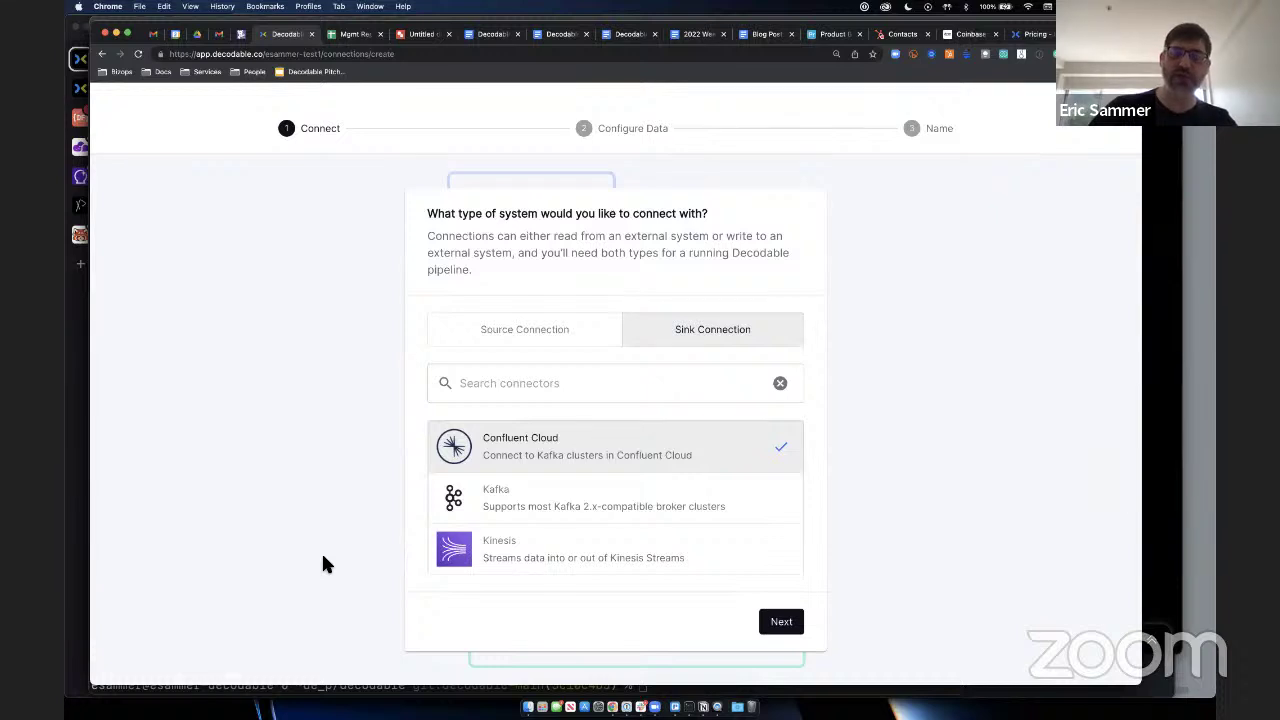
{"action": "scroll", "coordinate": [453, 543], "scroll_direction": "down", "scroll_amount": 3}
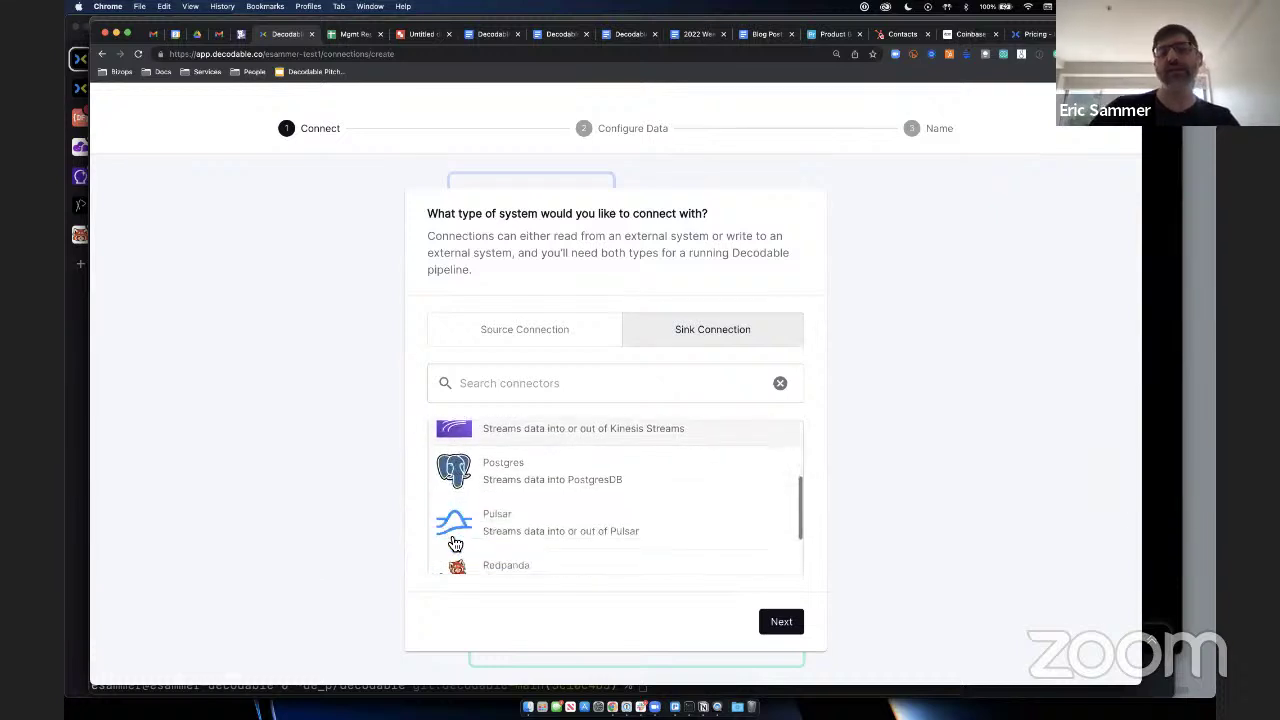
{"action": "scroll", "coordinate": [453, 543], "scroll_direction": "down", "scroll_amount": 1}
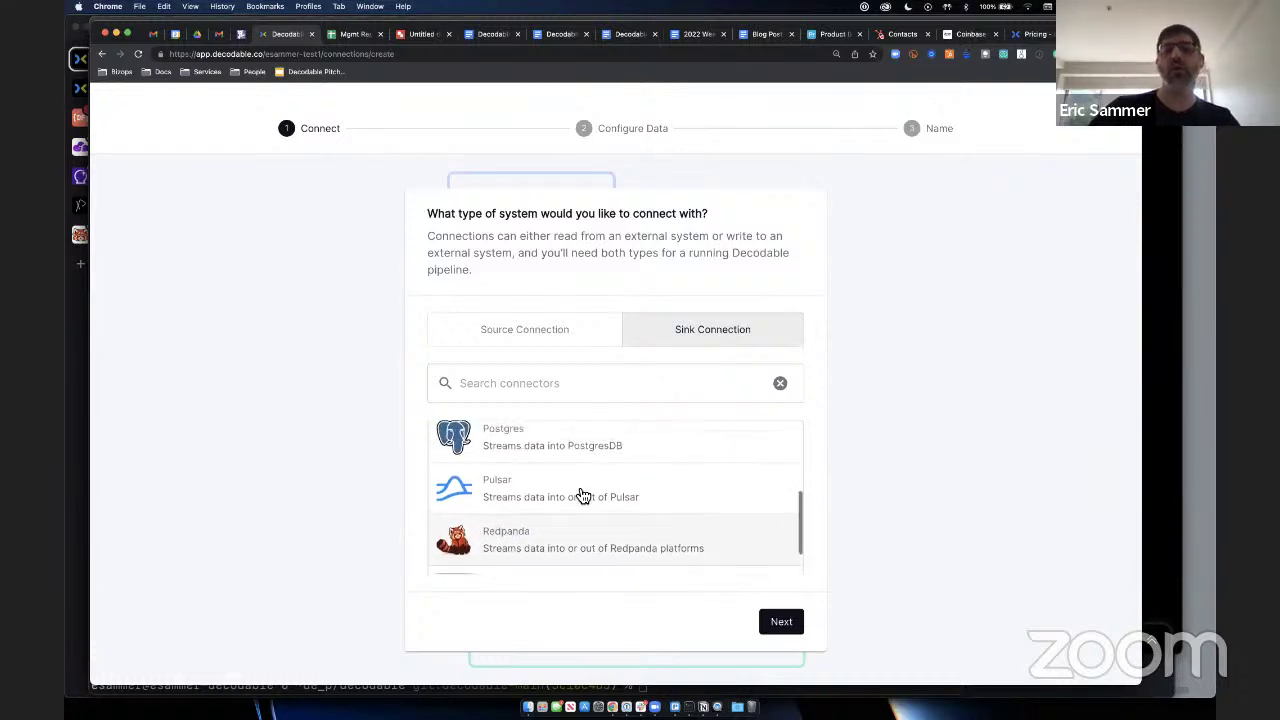
{"action": "scroll", "coordinate": [652, 521], "scroll_direction": "up", "scroll_amount": 4}
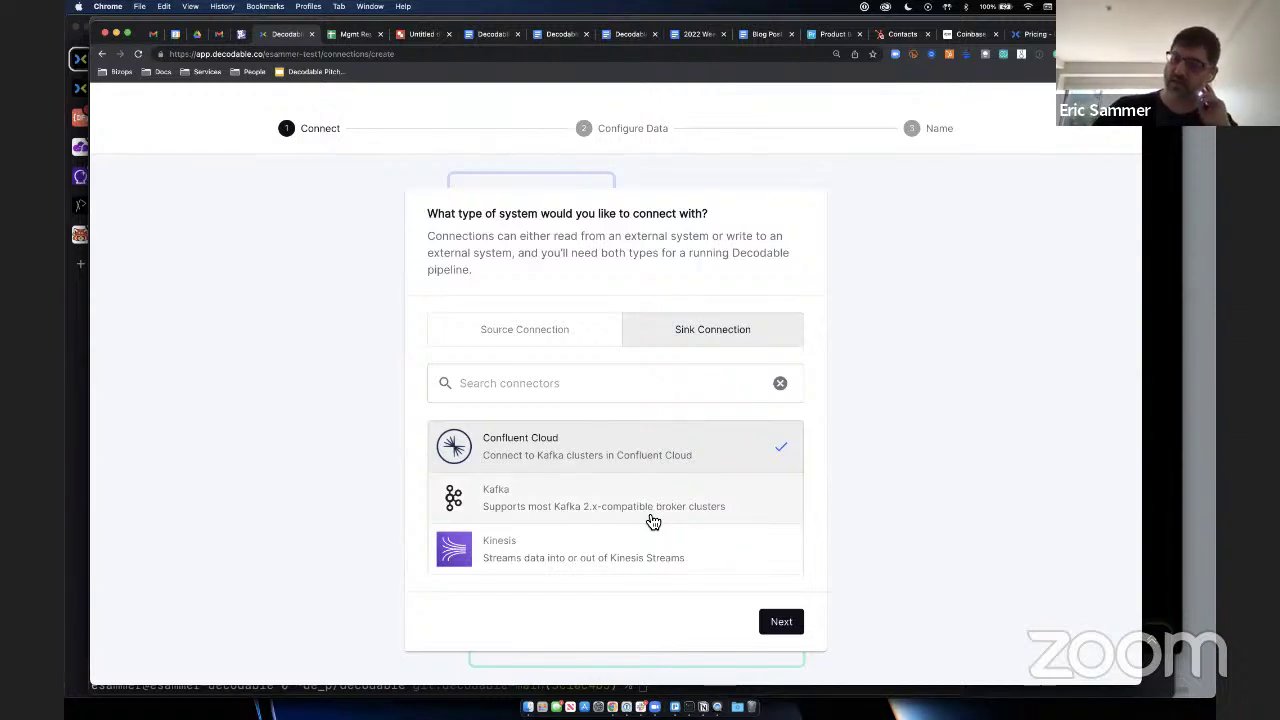
{"action": "scroll", "coordinate": [652, 521], "scroll_direction": "down", "scroll_amount": 2}
{"action": "scroll", "coordinate": [652, 521], "scroll_direction": "down", "scroll_amount": 1}
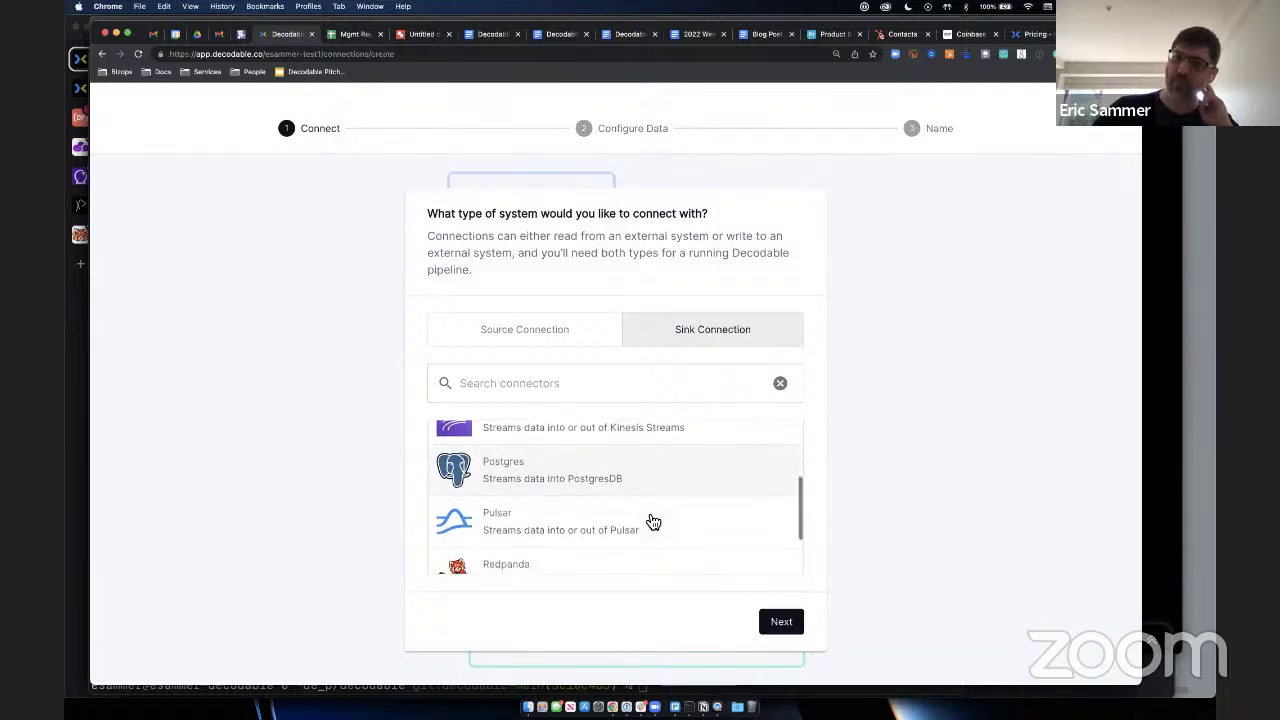
{"action": "scroll", "coordinate": [652, 521], "scroll_direction": "down", "scroll_amount": 1}
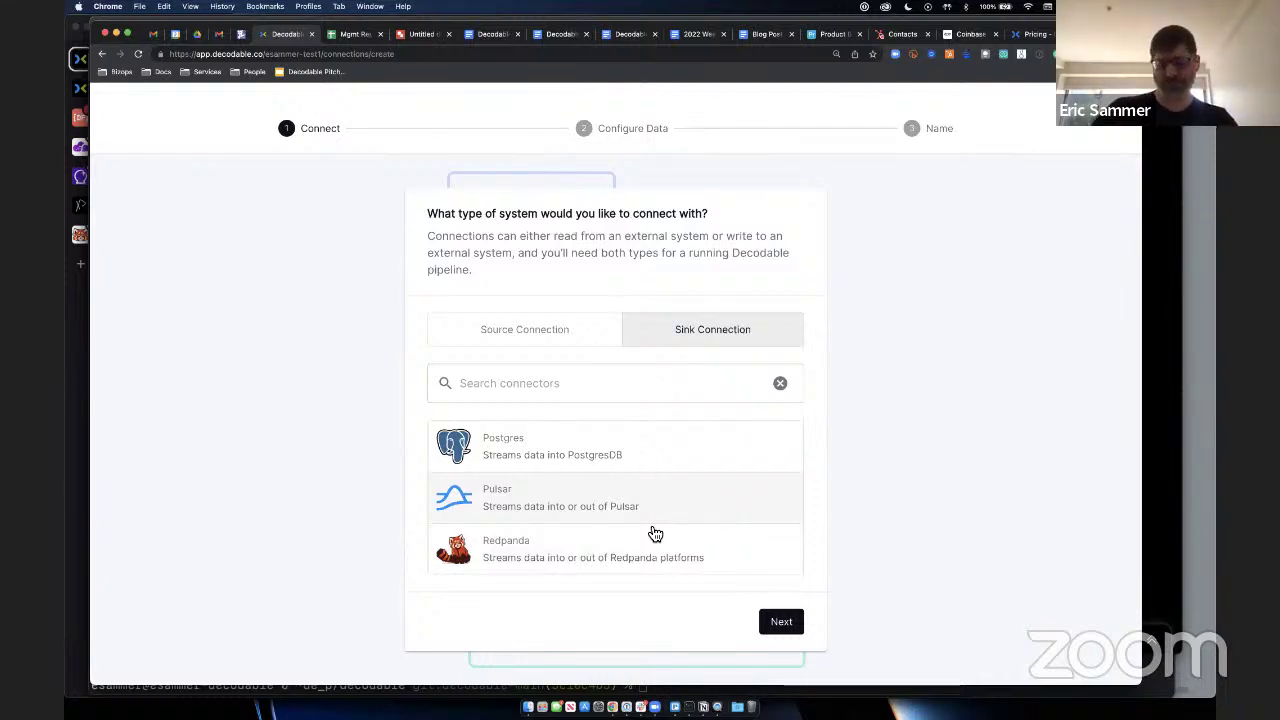
Step: Select the Kafka sink connector and look through the Kinesis, Postgres, Pulsar and Redpanda connectors listed after it
{"action": "scroll", "coordinate": [641, 535], "scroll_direction": "up", "scroll_amount": 4}
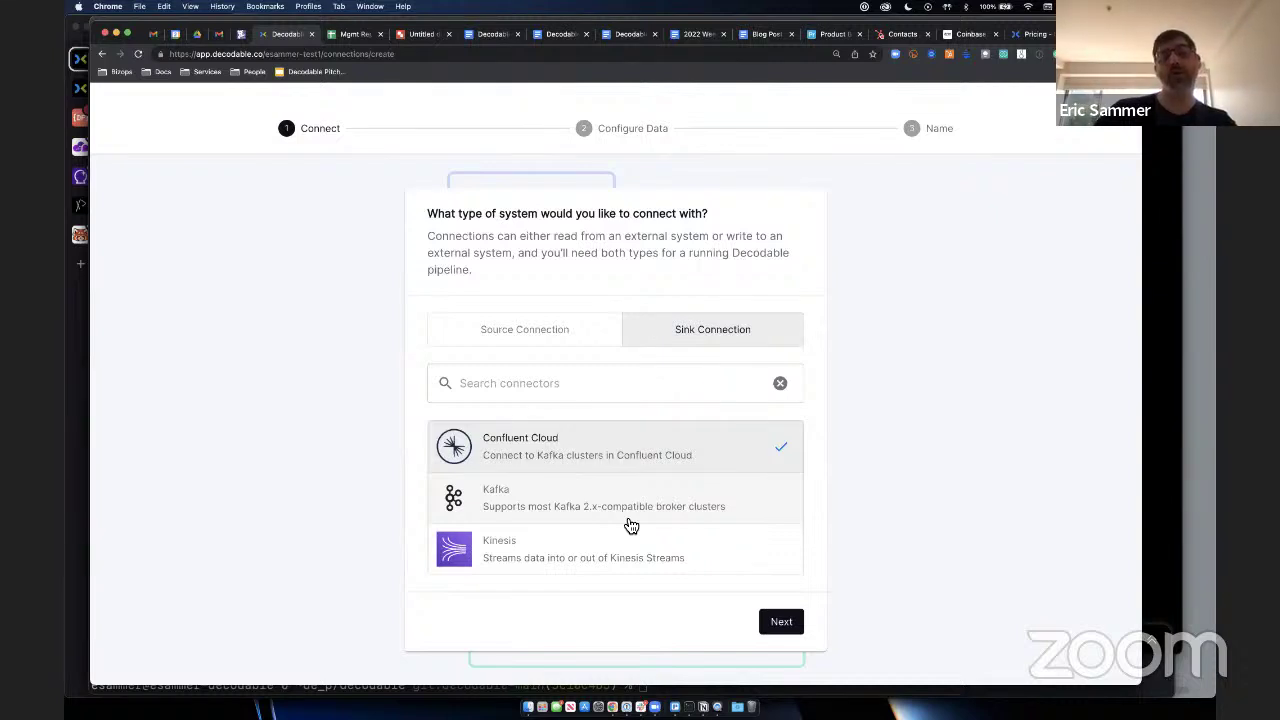
{"action": "left_click", "coordinate": [631, 526]}
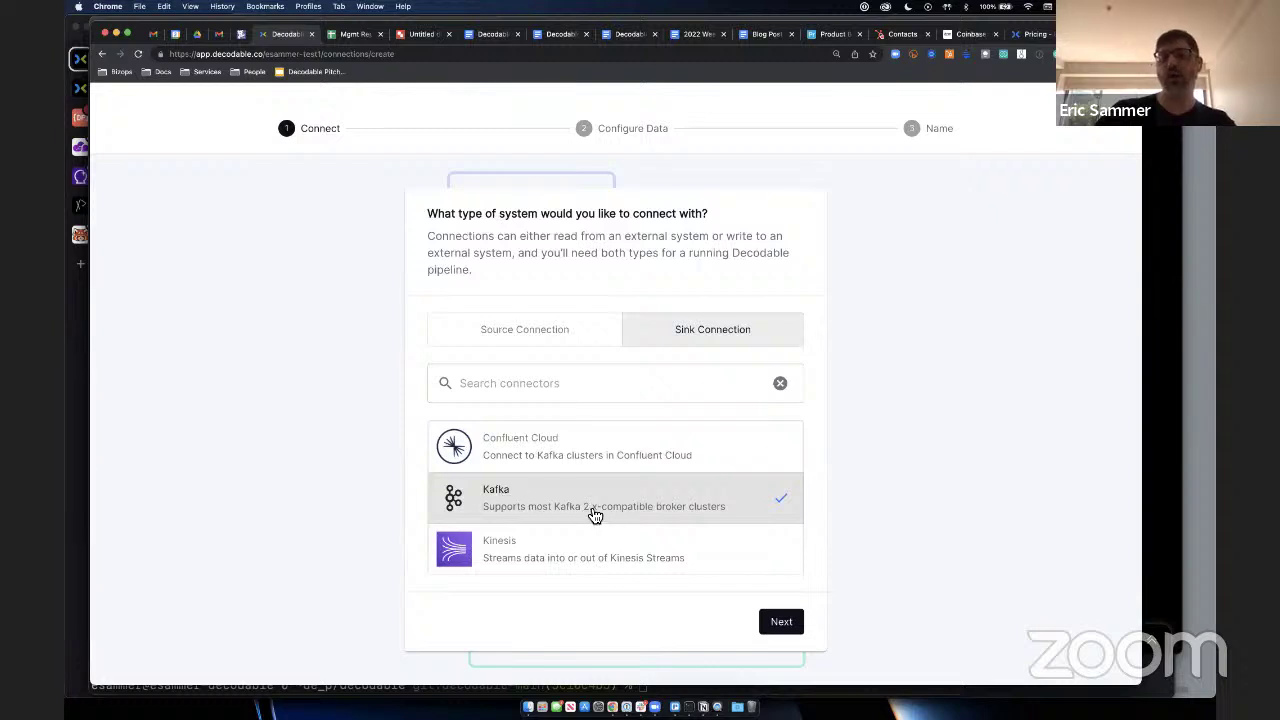
{"action": "scroll", "coordinate": [590, 490], "scroll_direction": "down", "scroll_amount": 2}
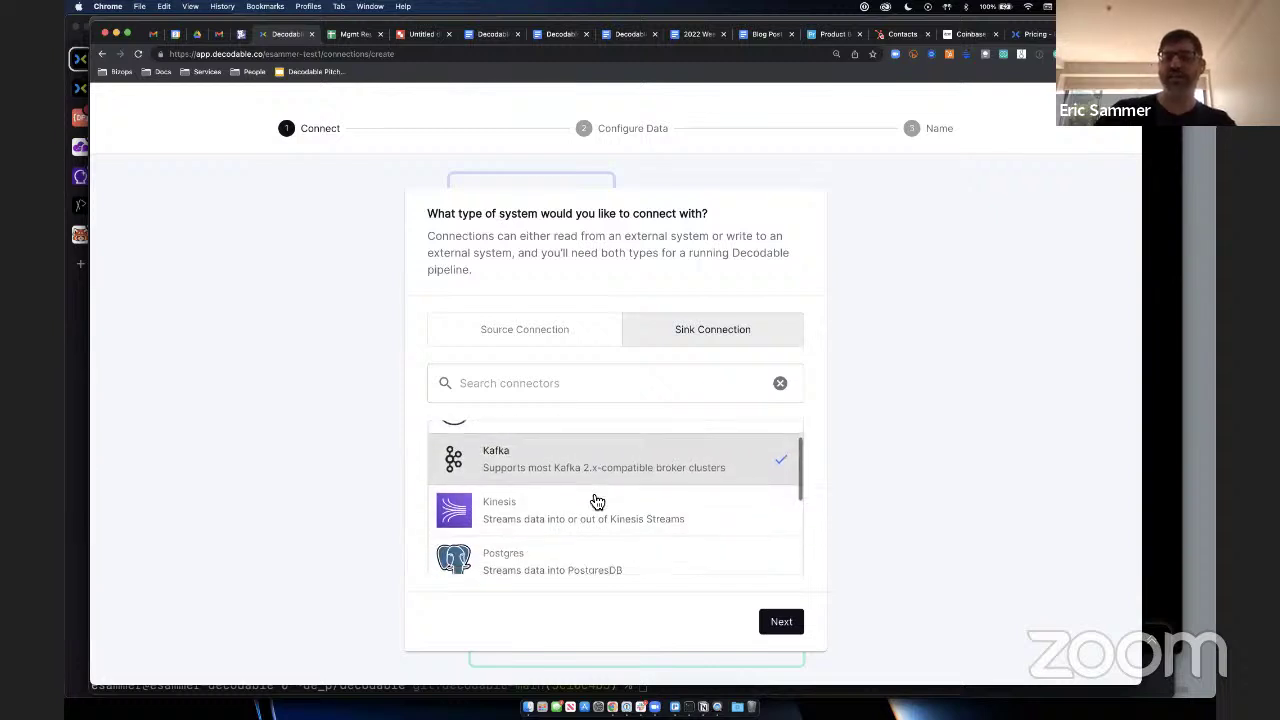
{"action": "scroll", "coordinate": [591, 505], "scroll_direction": "down", "scroll_amount": 3}
{"action": "left_click", "coordinate": [566, 505]}
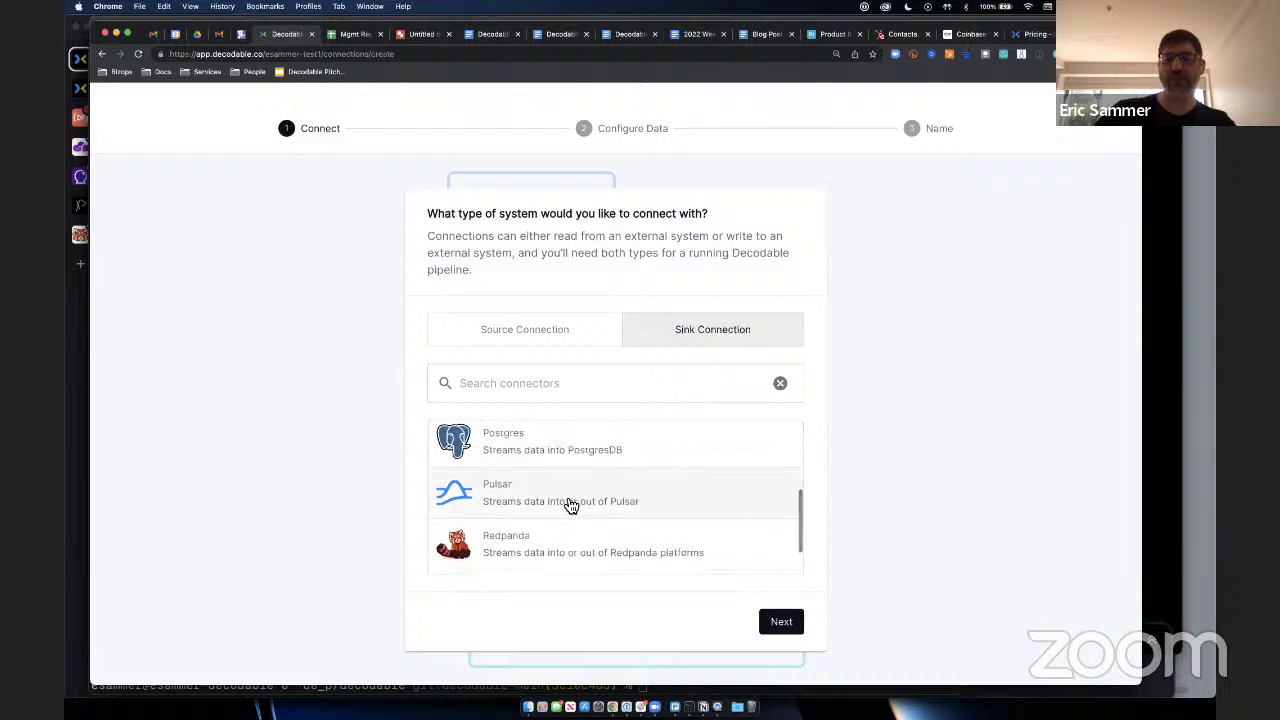
{"action": "left_click", "coordinate": [575, 556]}
Step: Close the new connection setup without creating anything and return to the list of connections
{"action": "scroll", "coordinate": [610, 477], "scroll_direction": "up", "scroll_amount": 2}
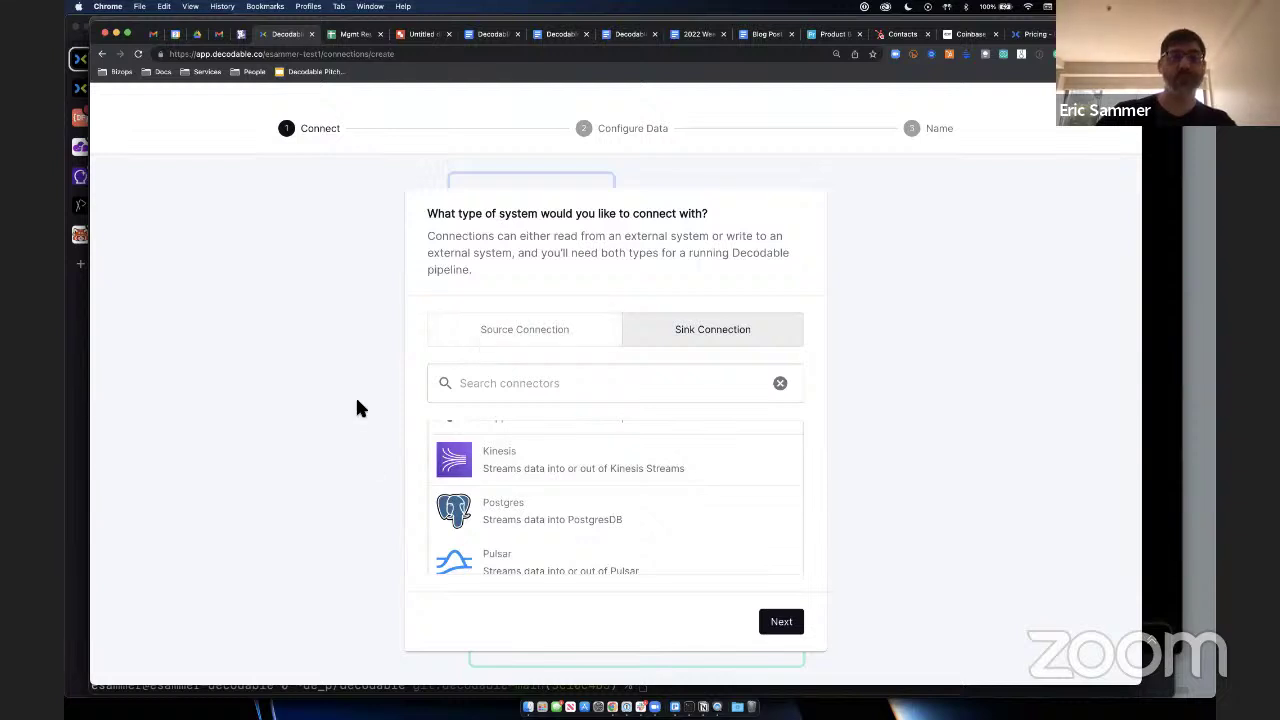
{"action": "scroll", "coordinate": [357, 401], "scroll_direction": "up", "scroll_amount": 1}
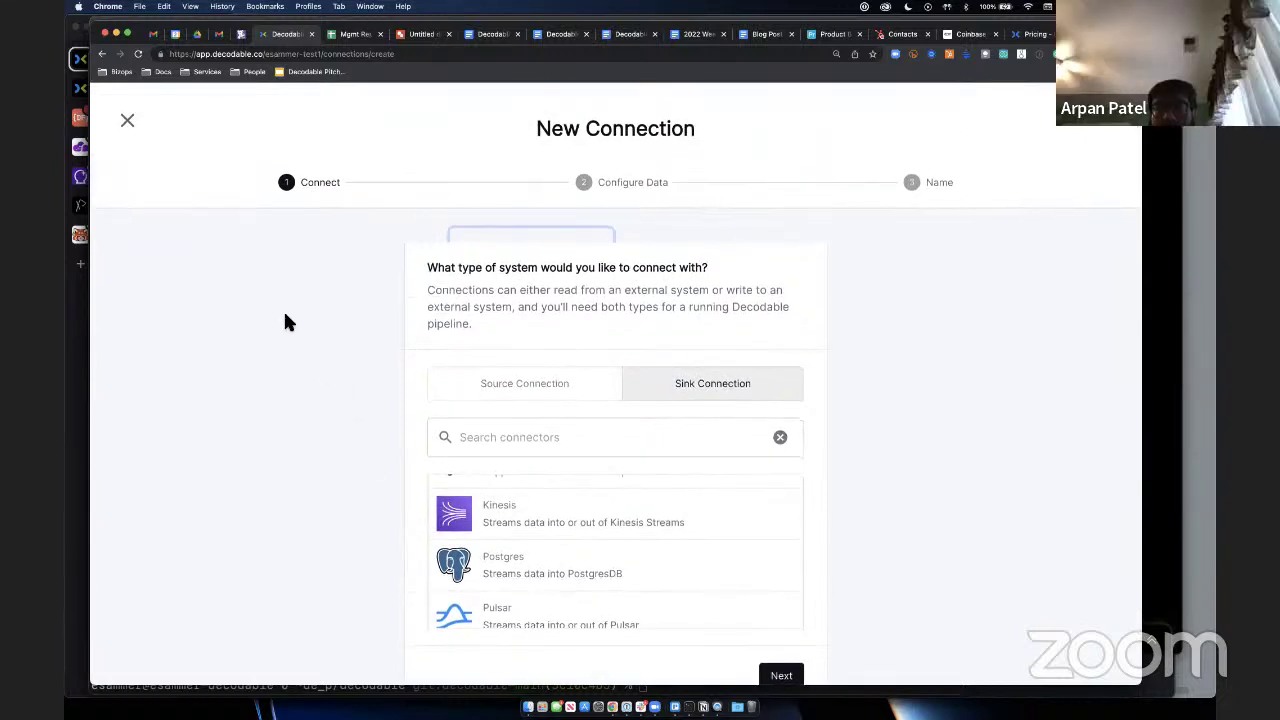
{"action": "left_click", "coordinate": [129, 124]}
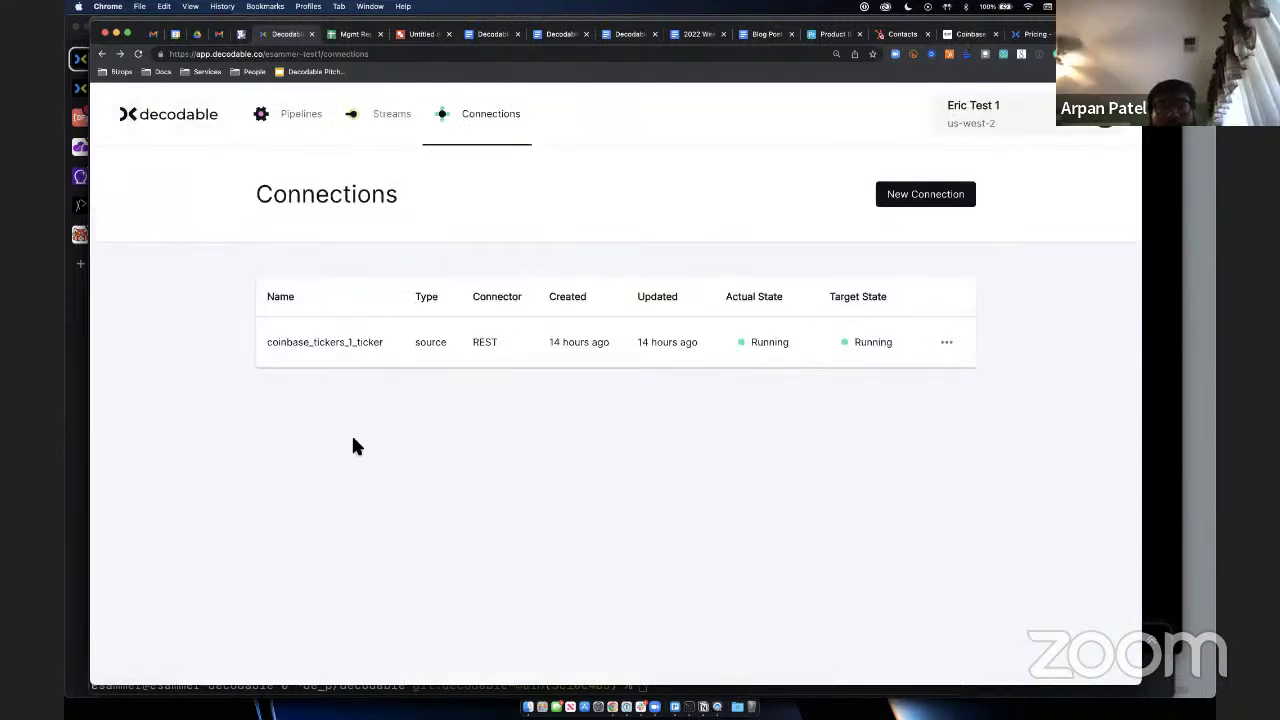